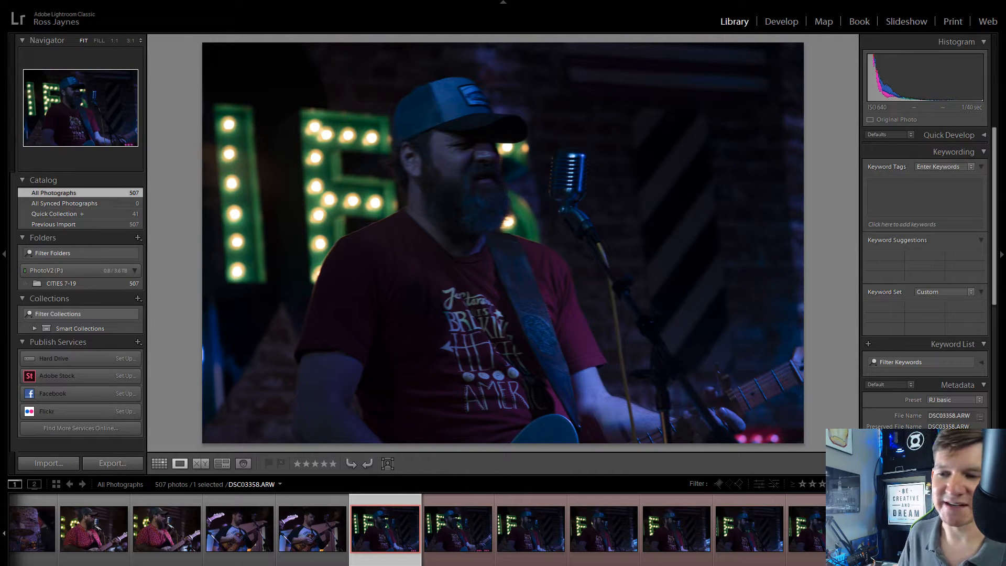
Step: Add DSC03359.ARW to the Quick Collection and check the singer's face in it at 1:1, returning to the fitted view
click(487, 526)
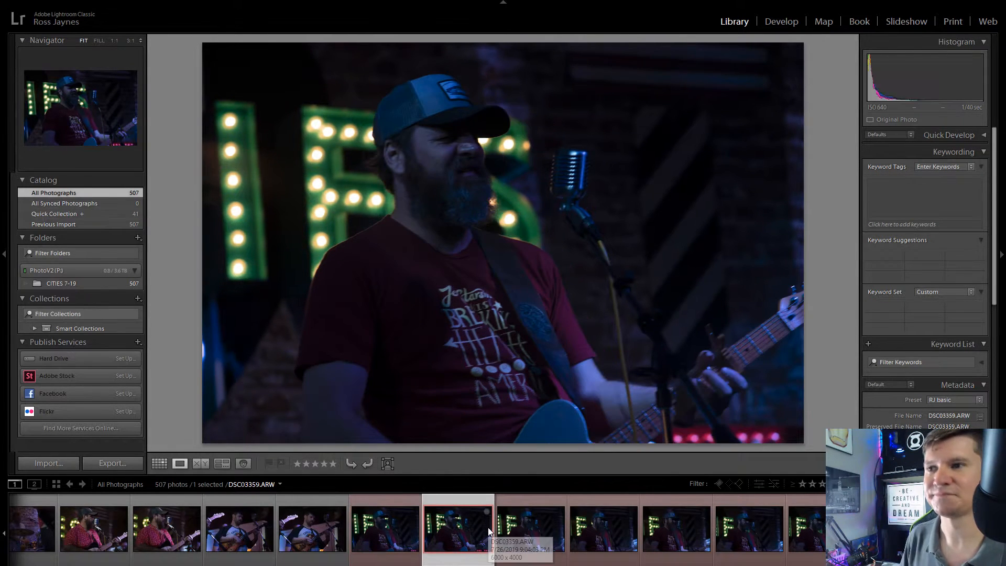
key(Right)
key(Left)
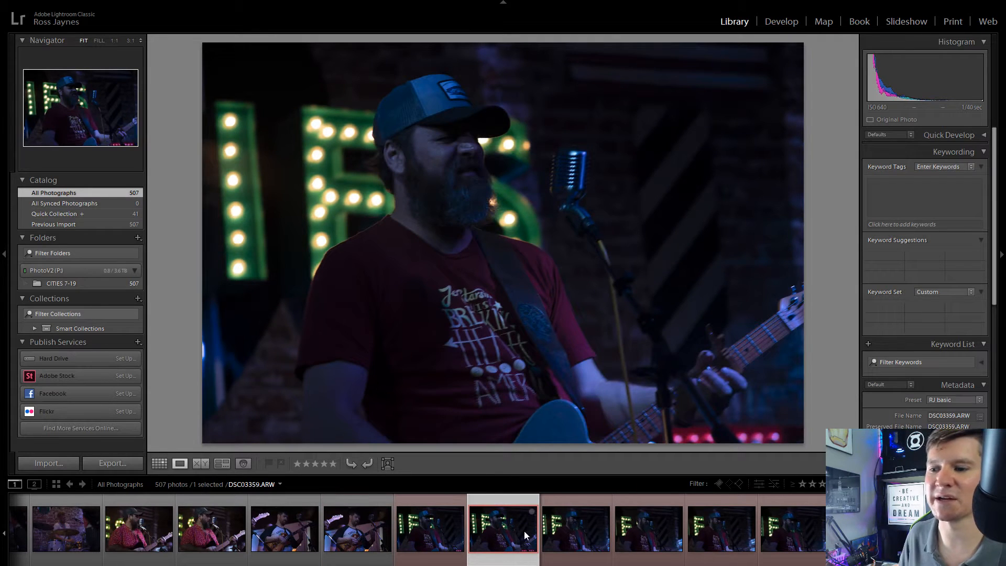
click(532, 510)
click(459, 178)
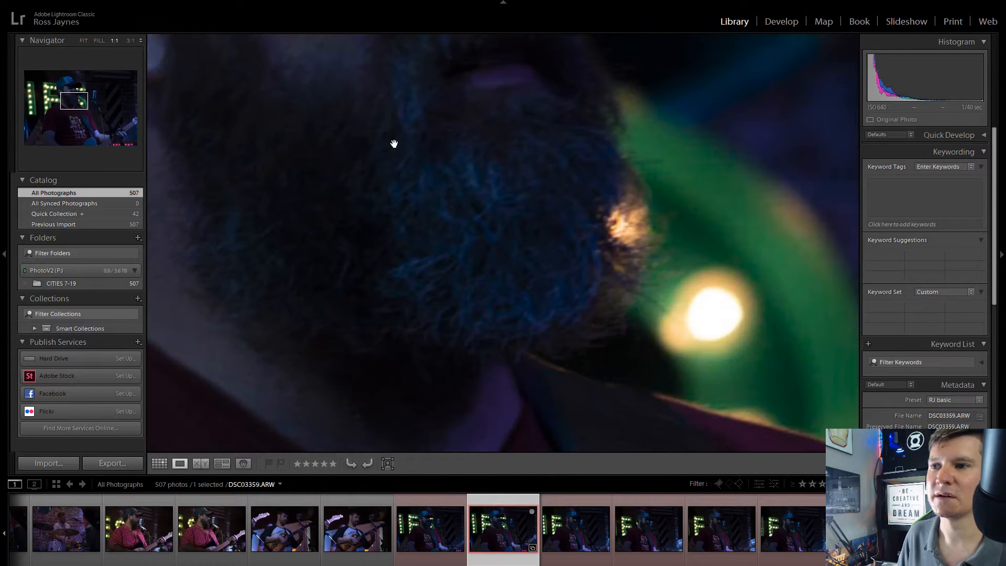
drag(394, 144, 526, 359)
drag(441, 243, 418, 176)
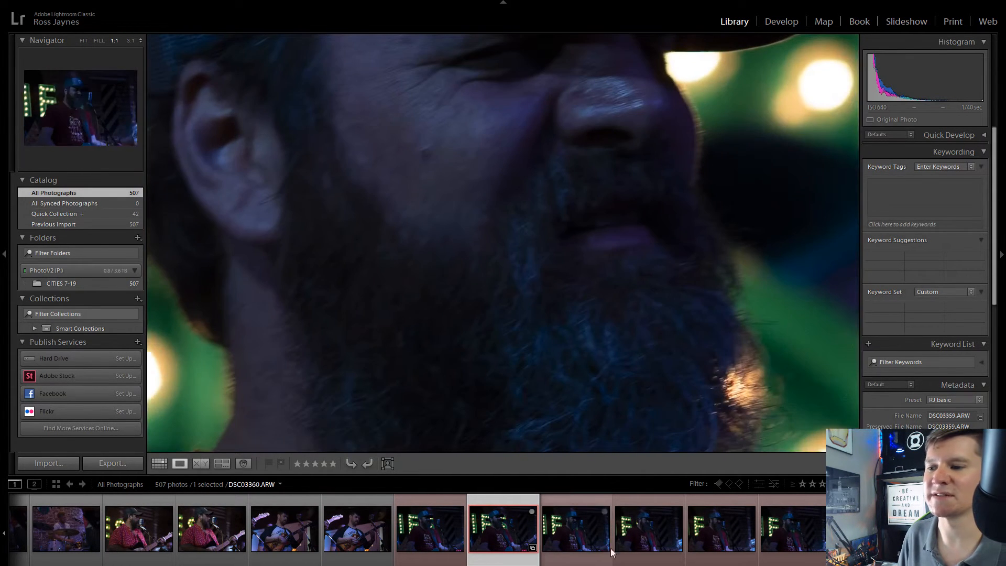
click(485, 150)
Step: Review the following frames of the singer at the microphone and add DSC03363.ARW to the Quick Collection
click(656, 520)
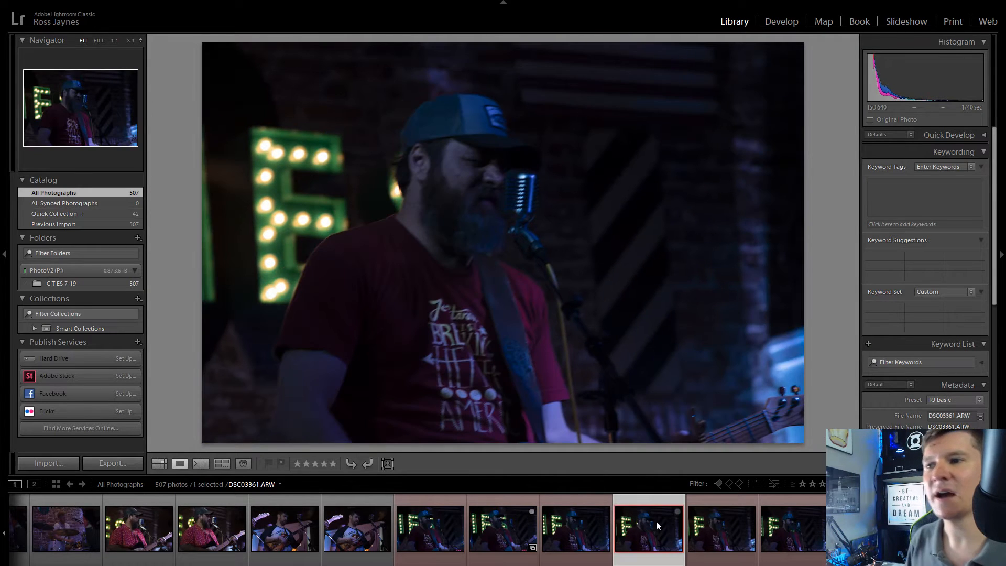
key(Right)
key(Right)
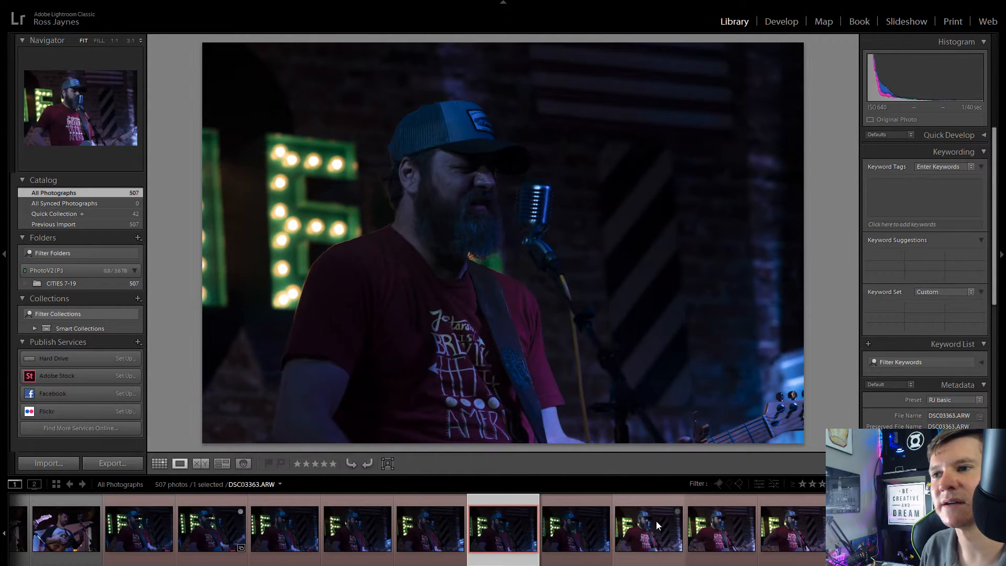
key(Right)
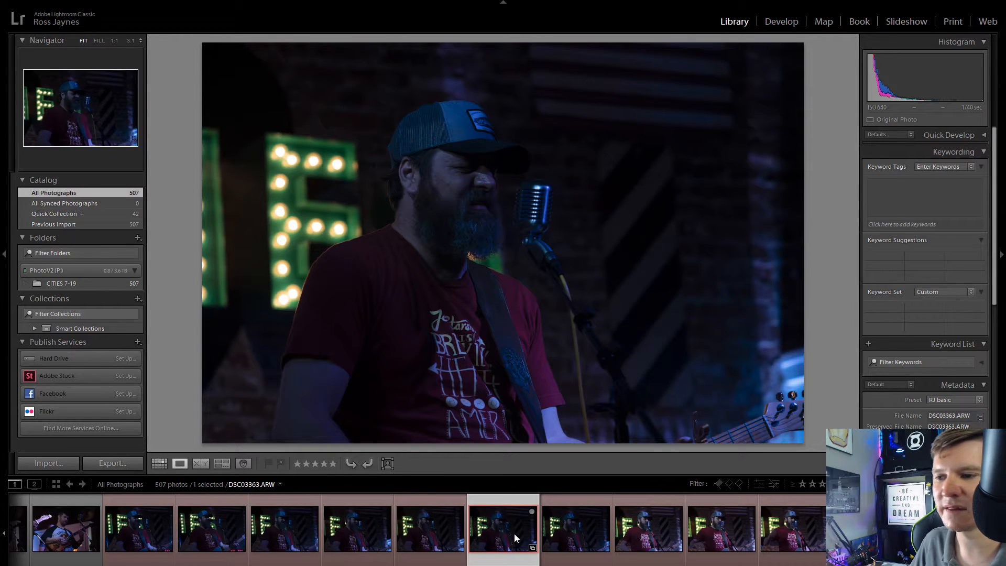
Step: Go through the brighter frames up to DSC03366.ARW and add that photo to the Quick Collection
click(584, 523)
key(Right)
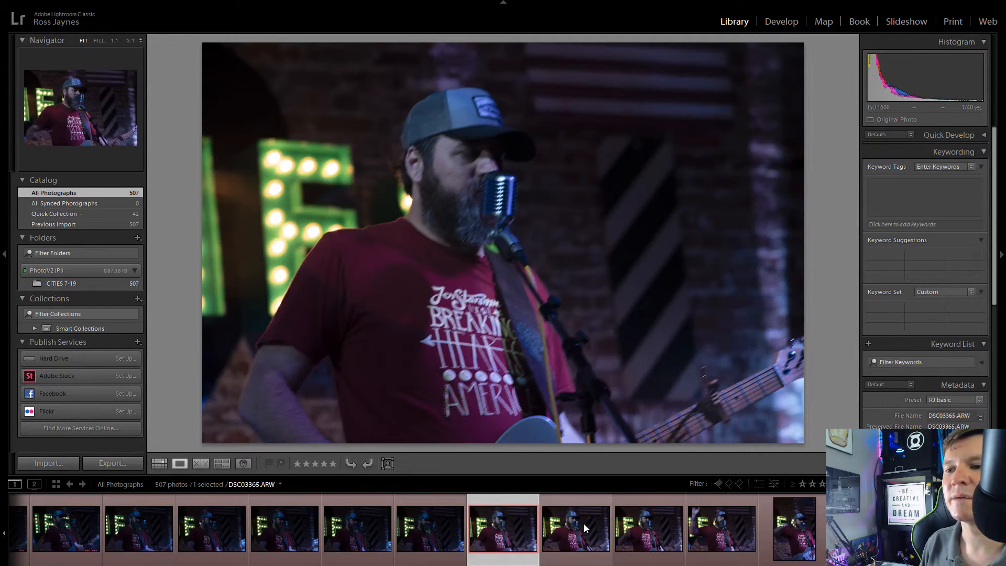
key(Right)
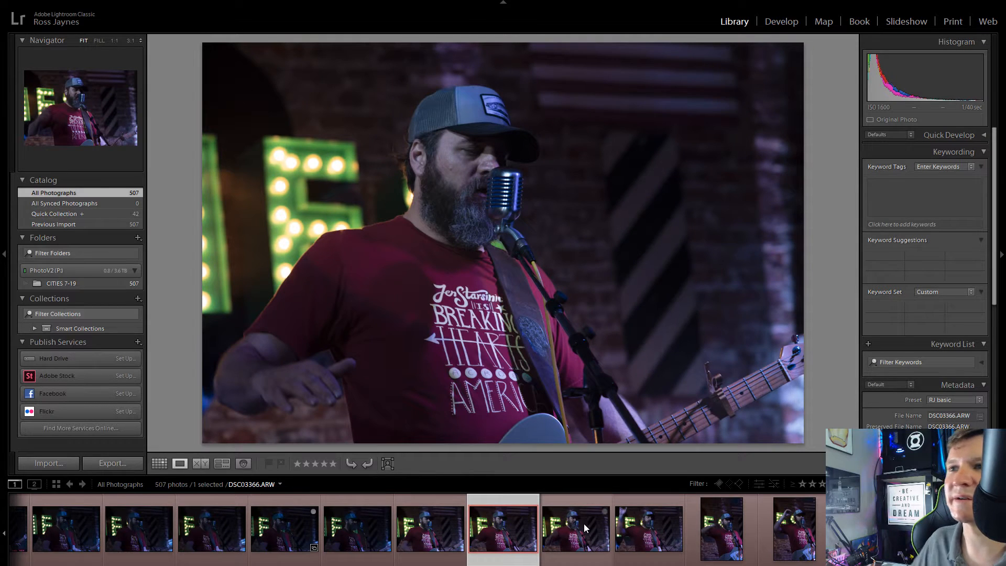
key(b)
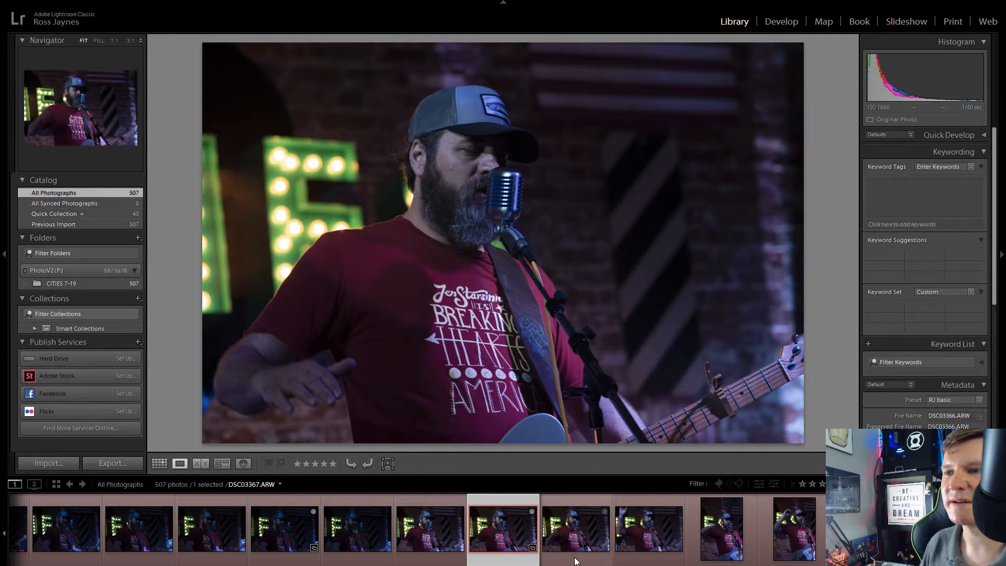
Step: Look through the raised-hand and portrait-format shots and add DSC03374.ARW to the Quick Collection
key(Right)
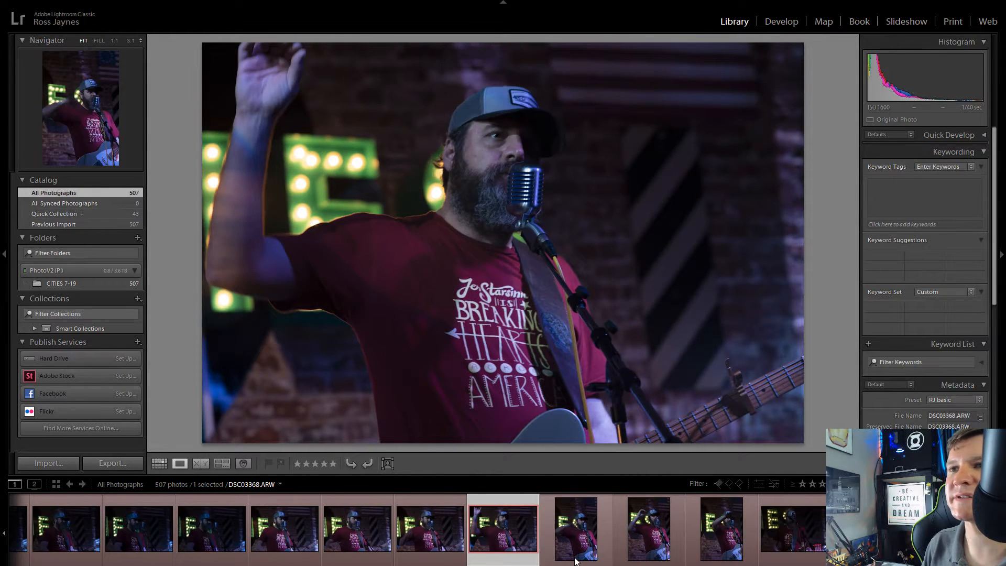
key(Right)
key(Right)
key(Right)
key(Right)
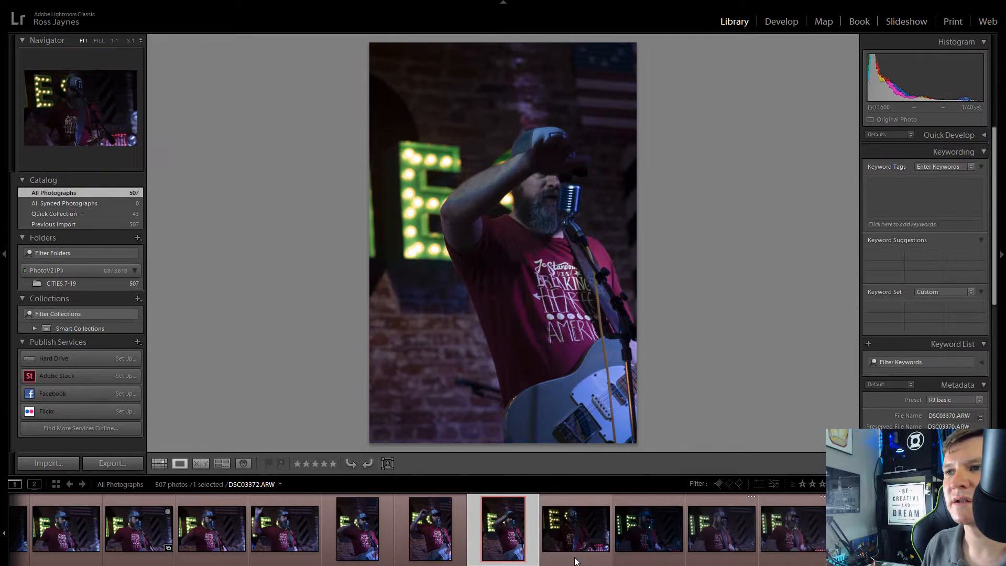
key(Right)
key(Right)
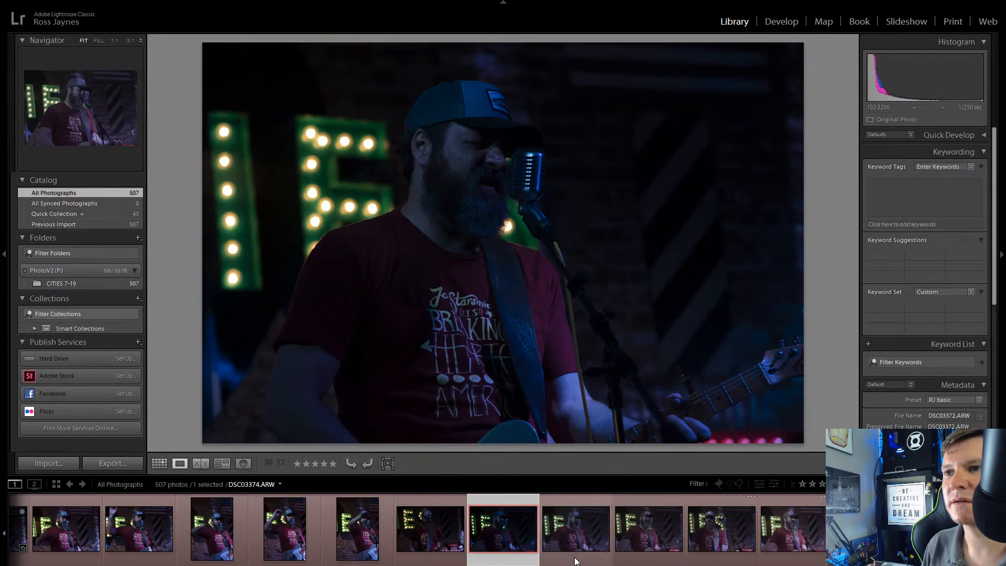
key(Right)
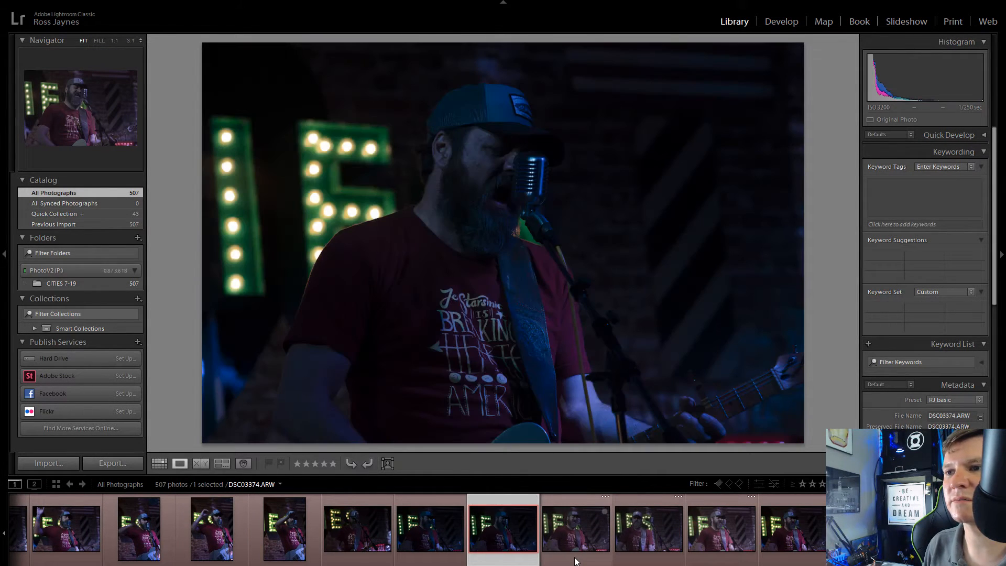
click(532, 512)
Step: Compare the next frames from DSC03375.ARW onward and add DSC03377.ARW to the Quick Collection
key(Right)
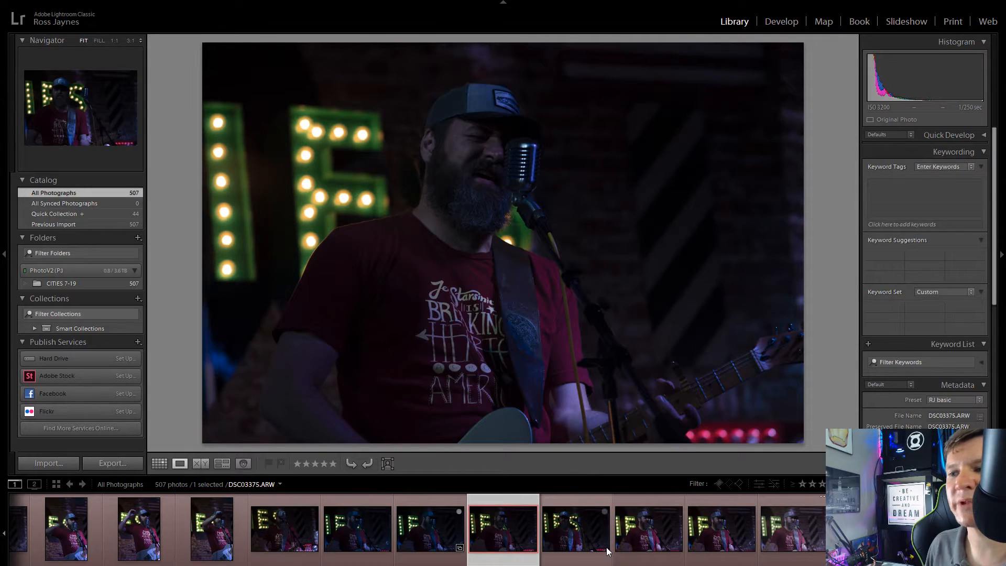
key(Right)
key(Right)
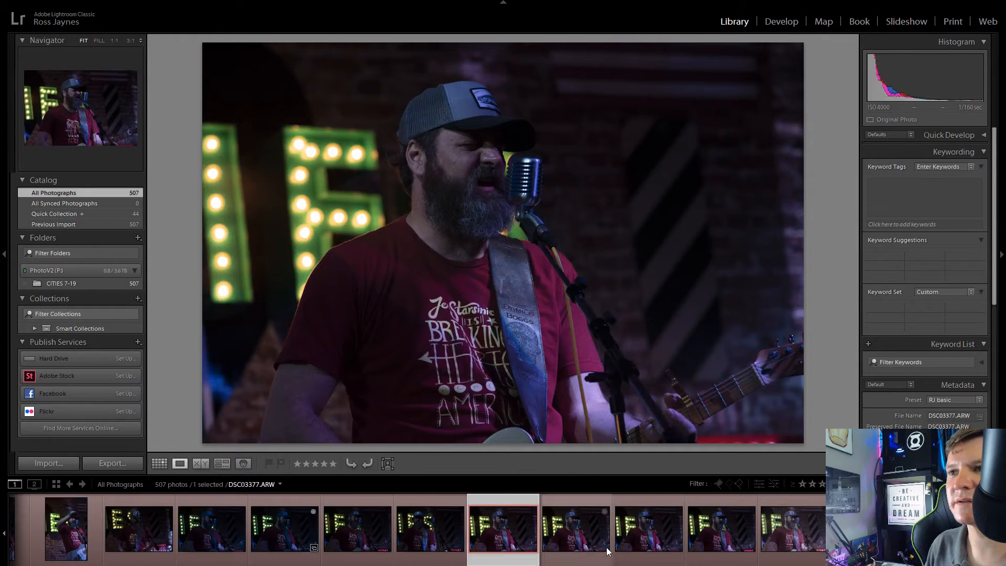
key(Right)
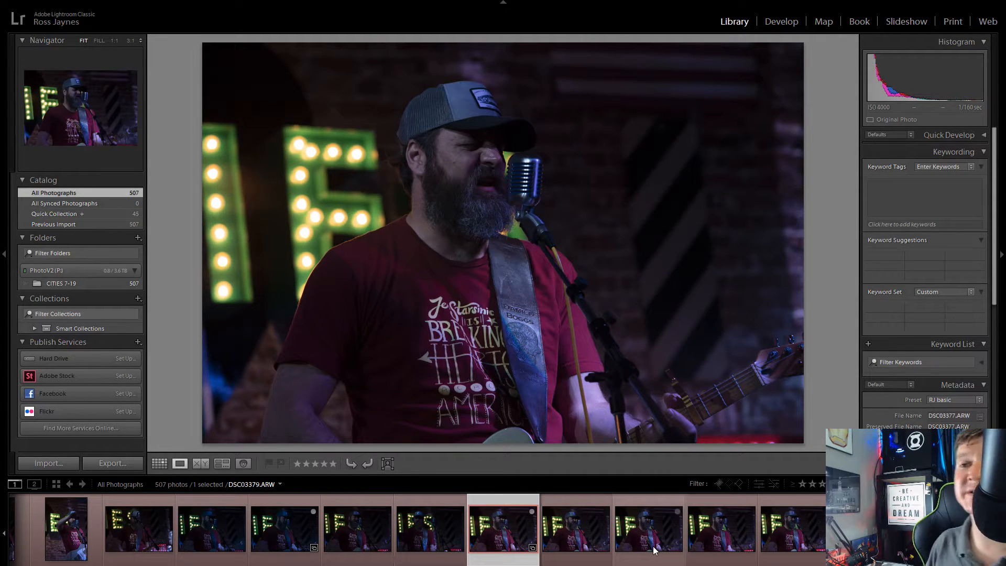
Step: Advance to DSC03380.ARW, with the singer's mouth wide open, and add it to the Quick Collection
key(Right)
key(Right)
key(Right)
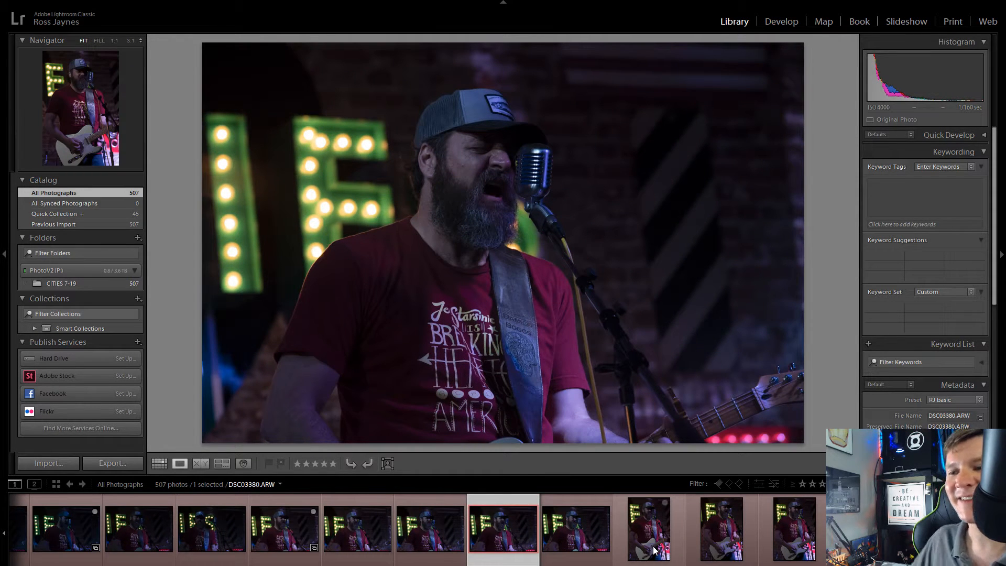
click(532, 511)
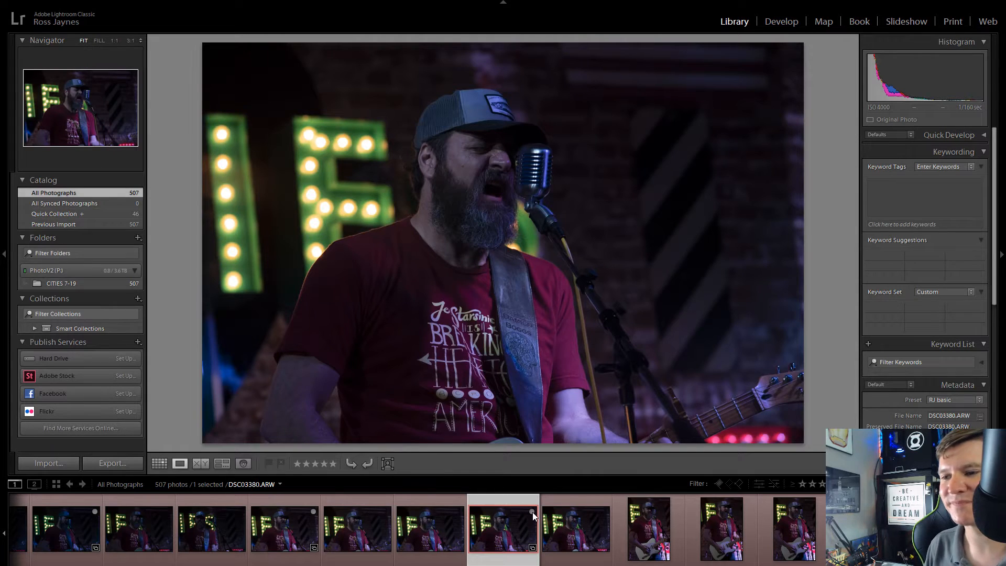
Step: Advance to the portrait-format guitar shots and add DSC03383.ARW to the Quick Collection
key(Right)
key(Right)
key(Right)
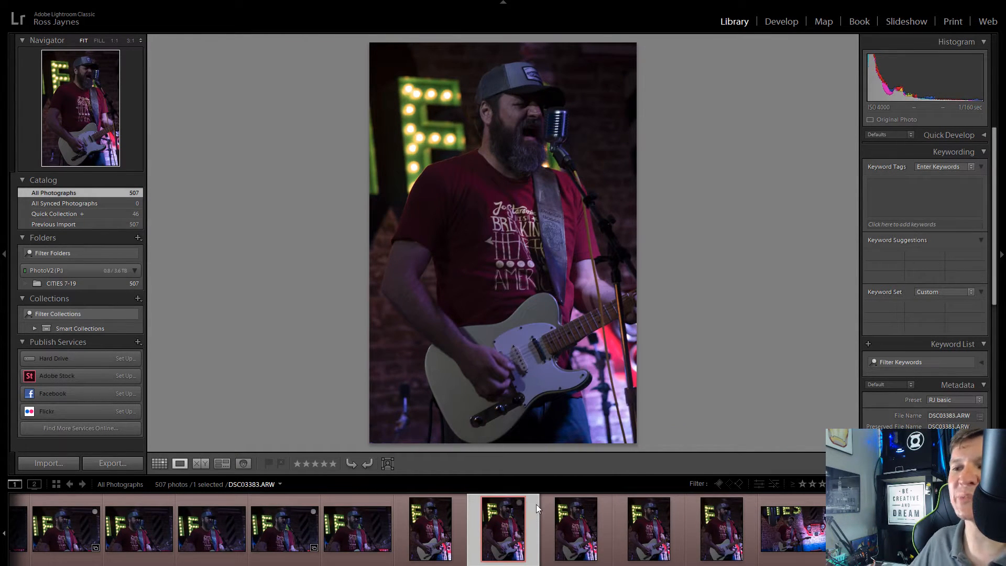
key(b)
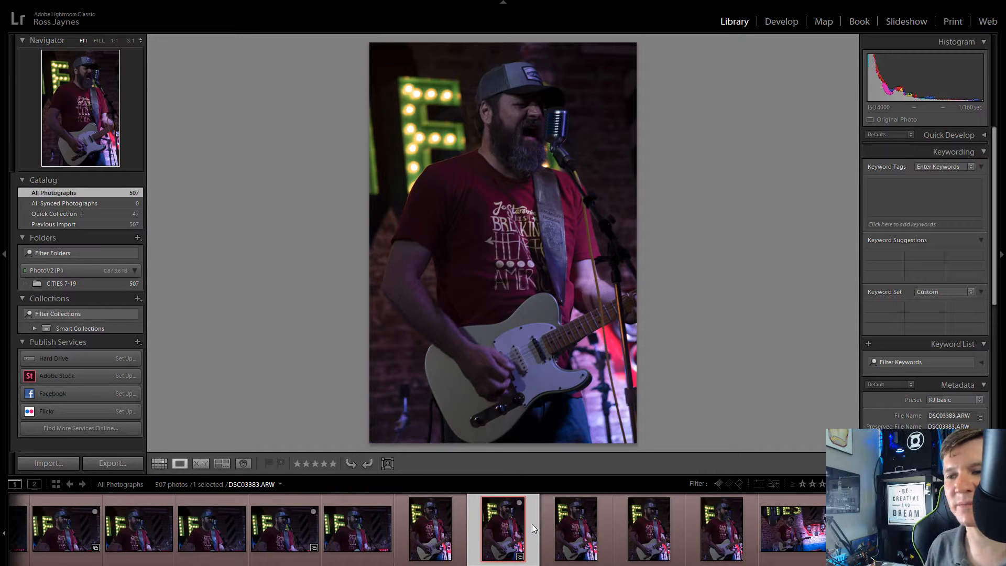
Step: Review the remaining portrait-format shots and add DSC03387.ARW, the first wide shot with the red grille, to the Quick Collection
key(Right)
key(Right)
key(Right)
key(Right)
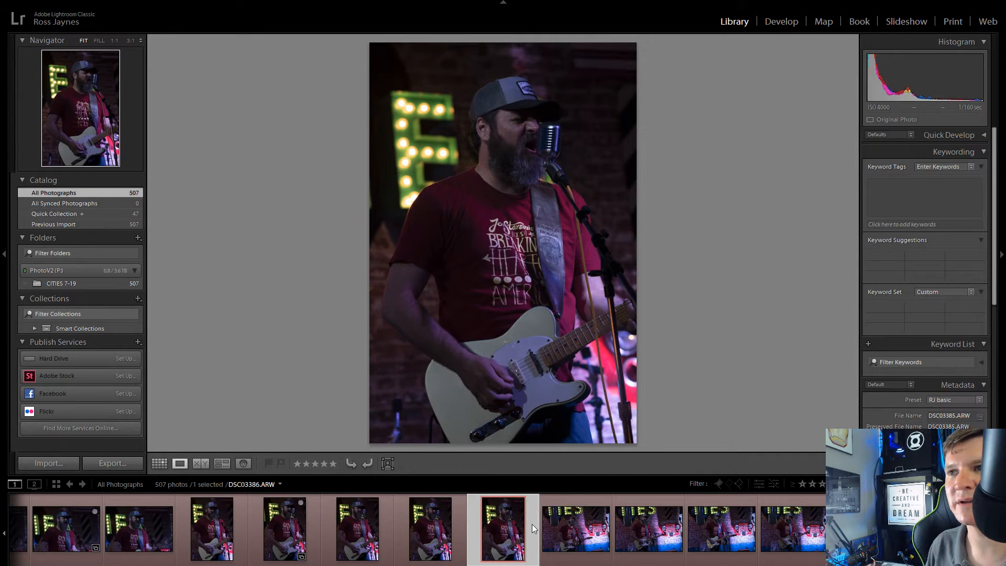
key(Right)
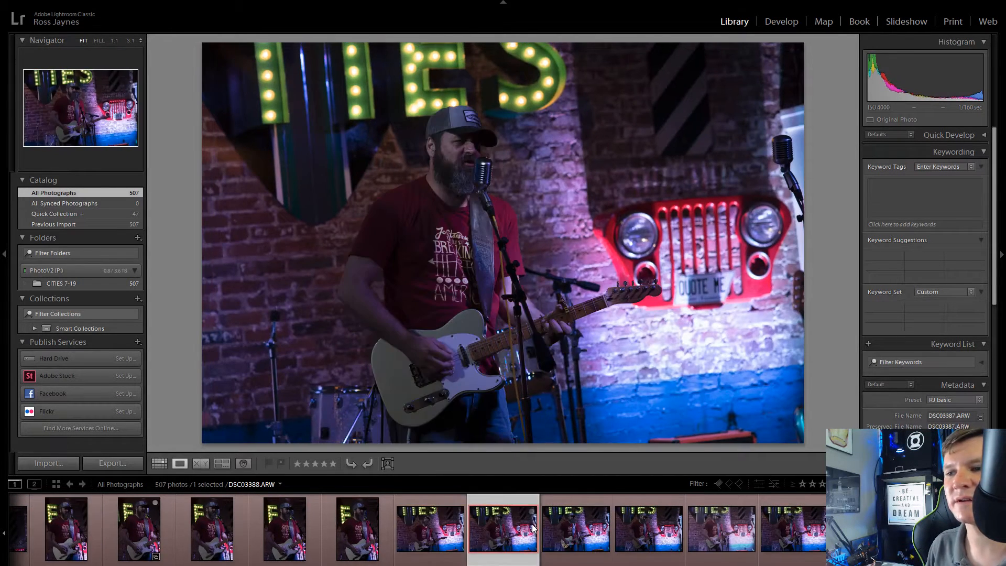
key(Left)
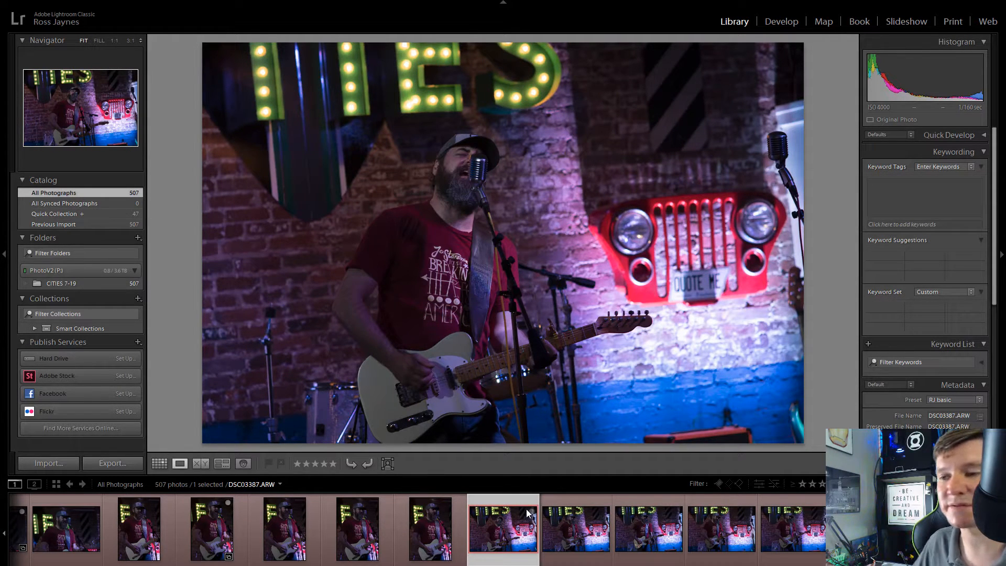
click(531, 511)
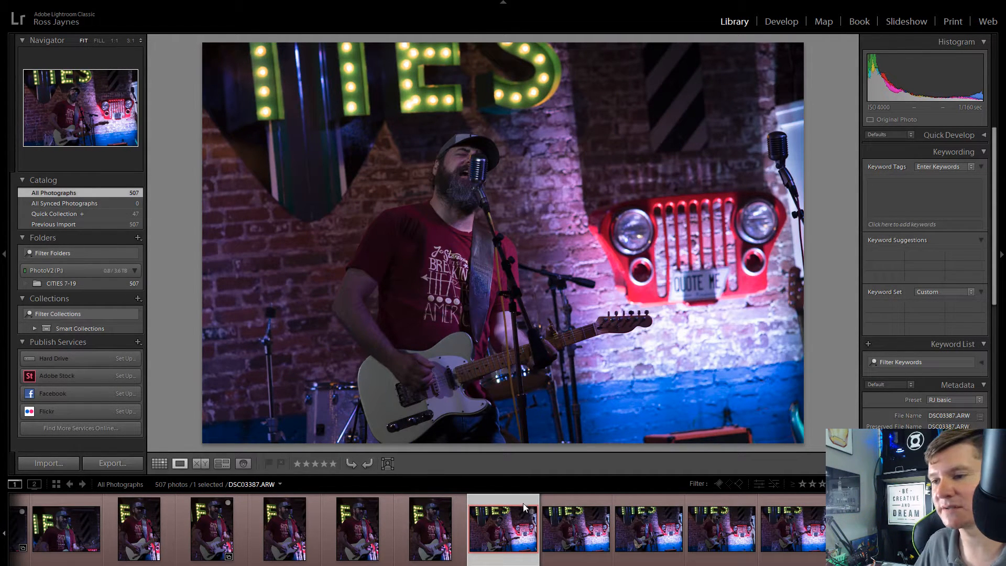
Step: Compare the other wide shots with the red grille and add DSC03392.ARW and DSC03393.ARW to the Quick Collection
click(597, 534)
key(Right)
key(Right)
key(Right)
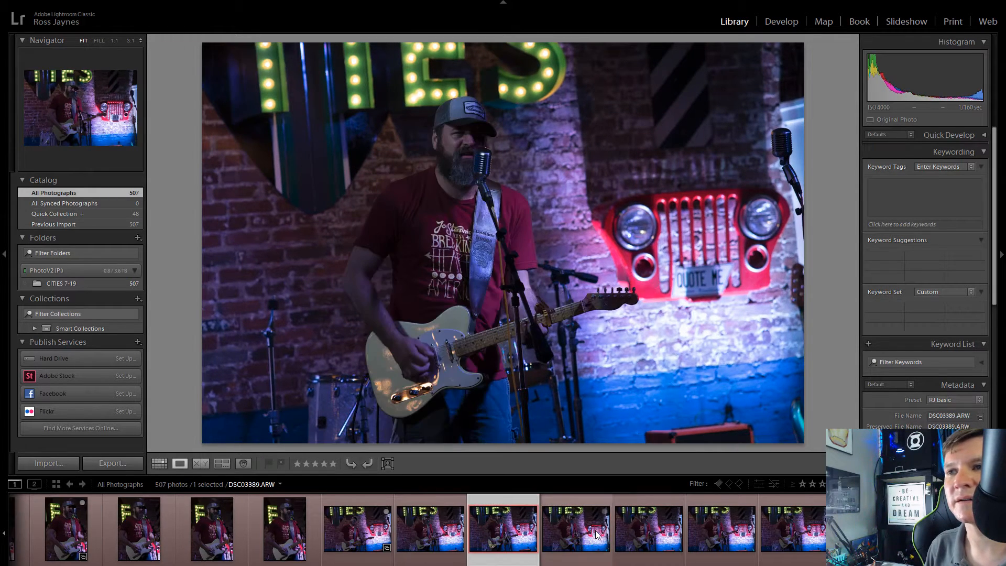
key(Right)
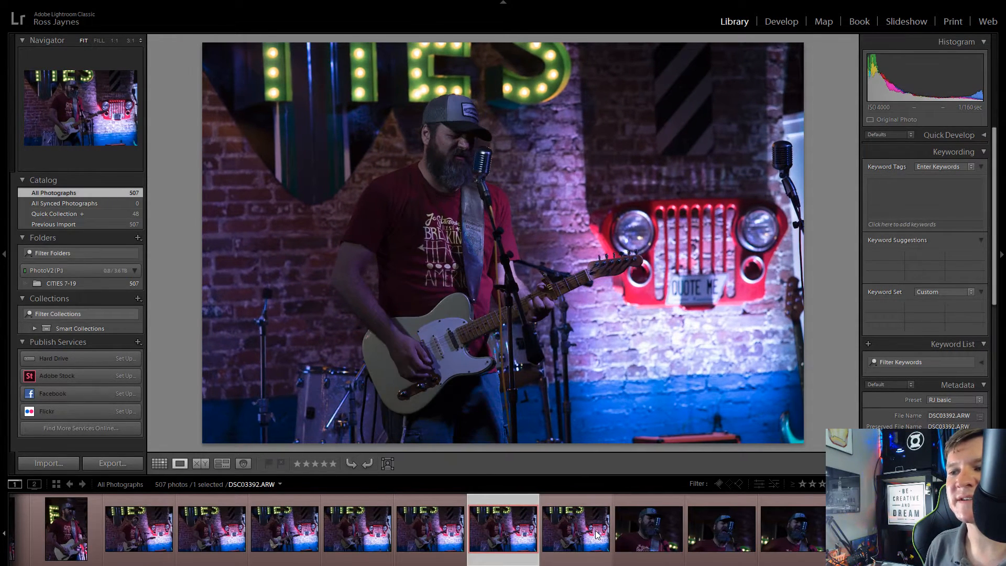
key(Right)
key(Right)
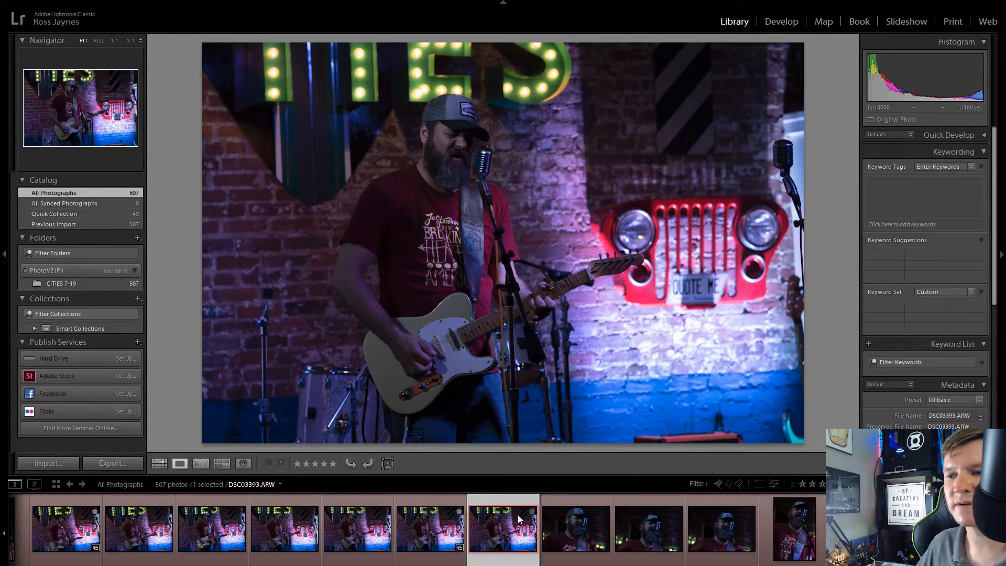
Step: Review the close-ups from DSC03394.ARW onward and add DSC03395.ARW and DSC03397.ARW to the Quick Collection
click(577, 531)
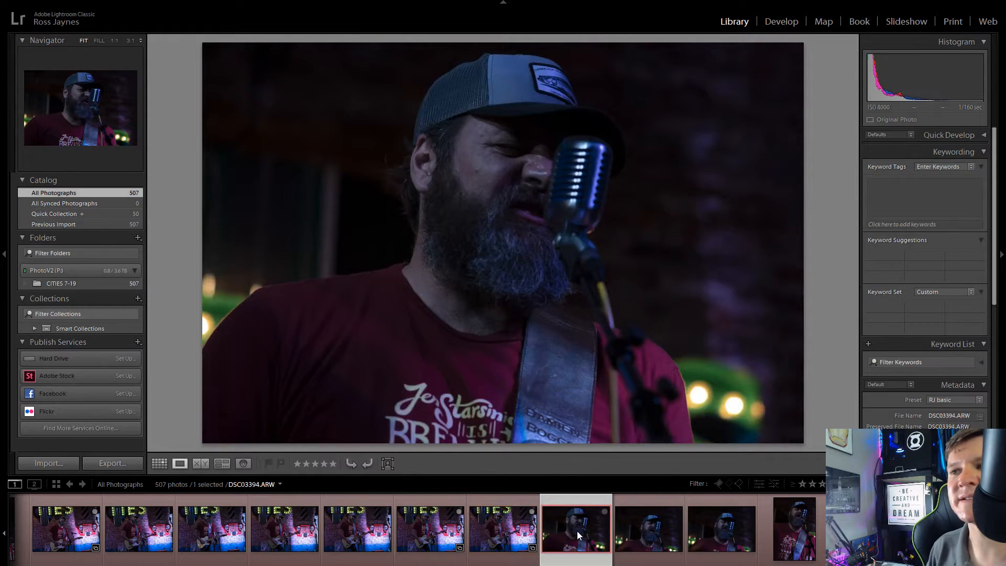
key(Right)
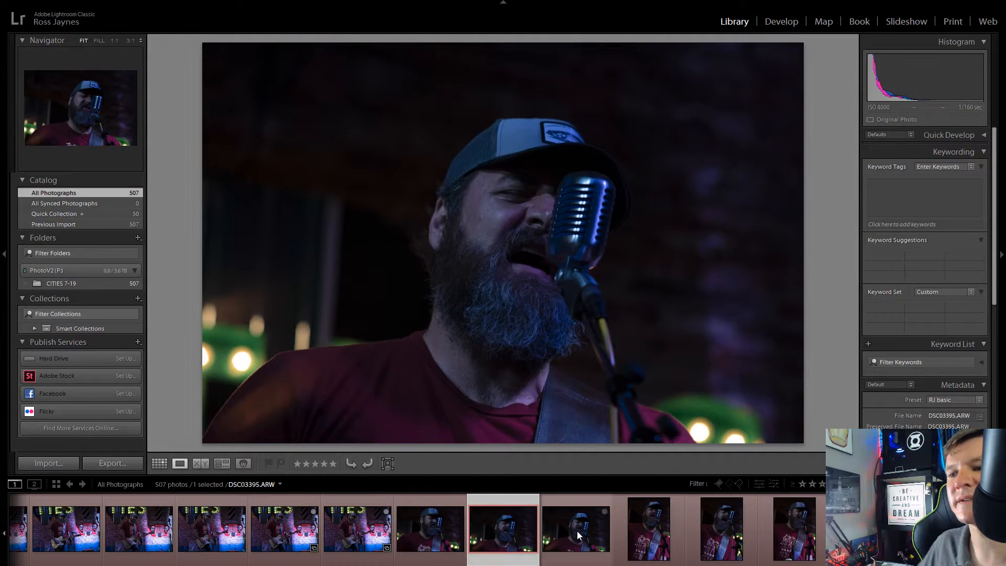
click(531, 512)
key(Right)
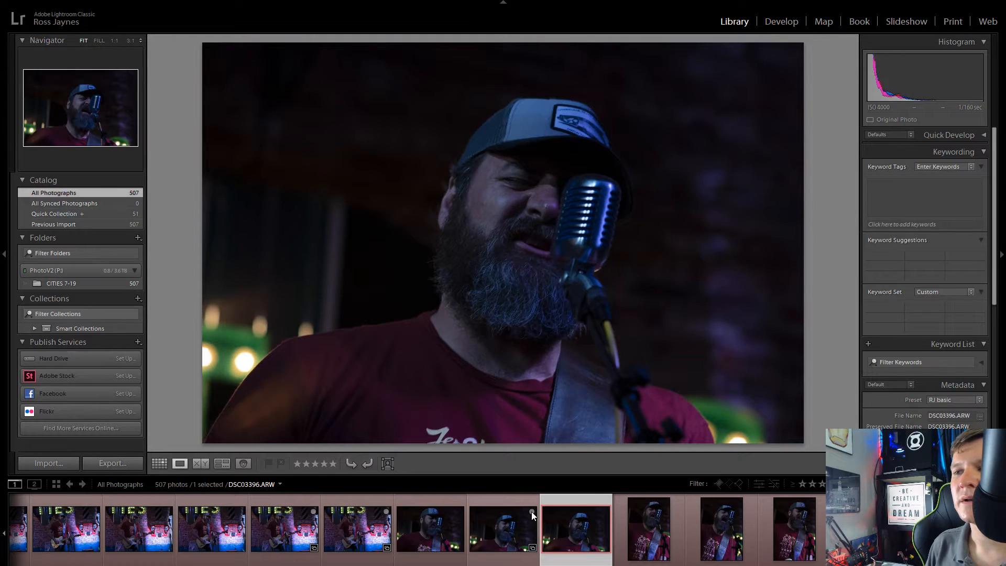
key(Right)
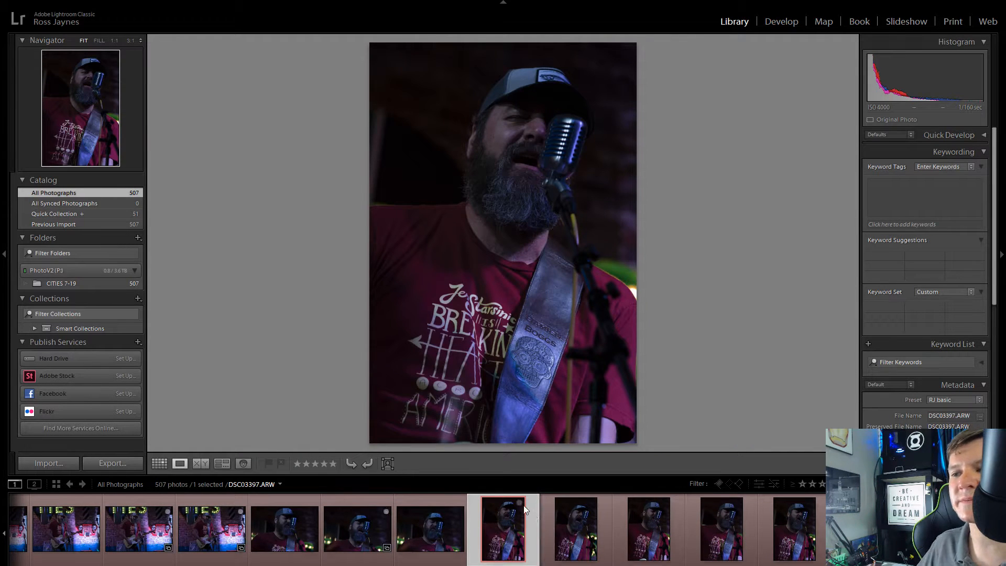
click(526, 509)
Step: Recheck close-up DSC03396.ARW, add DSC03398.ARW to the Quick Collection, and continue to the following portrait-format frames
click(442, 531)
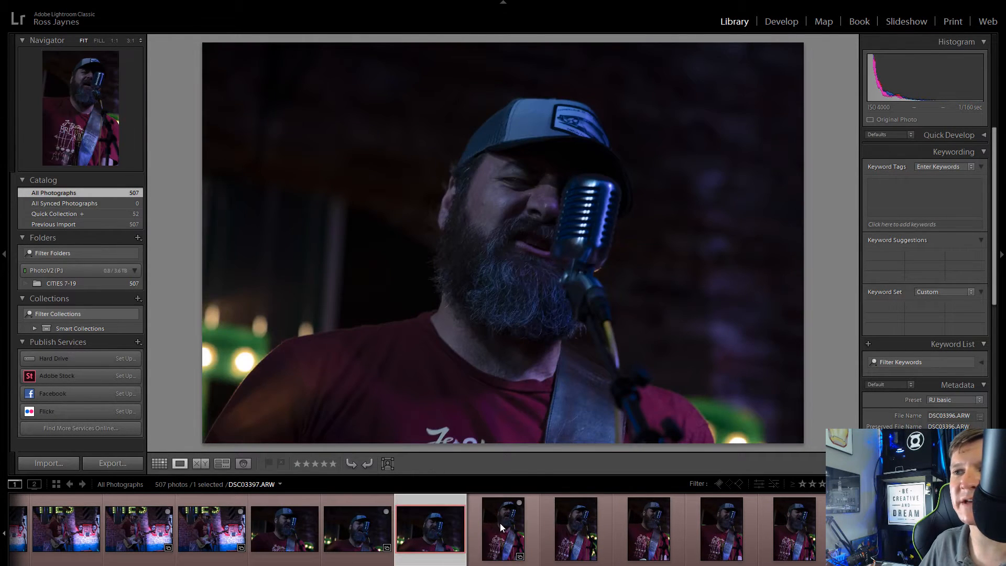
click(604, 536)
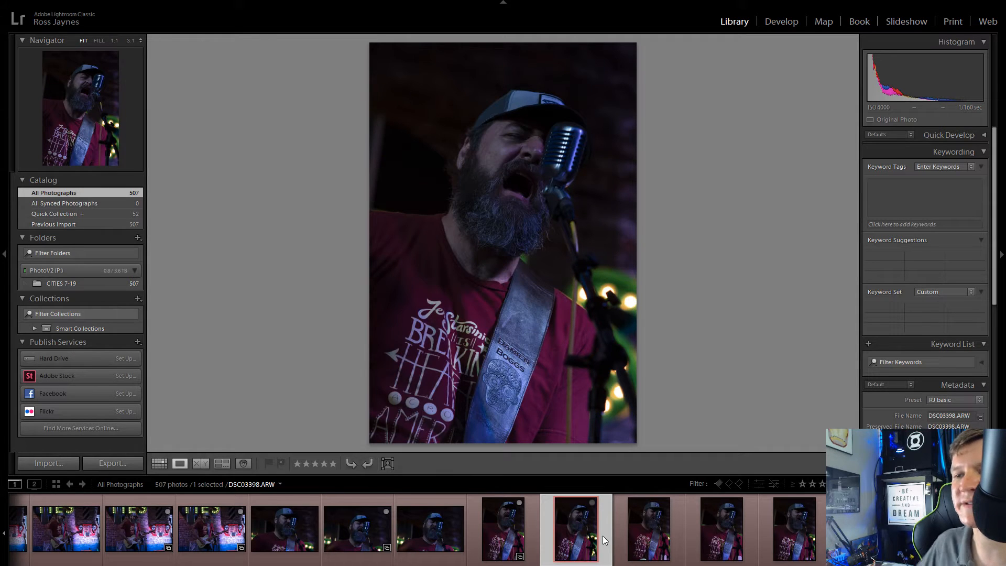
click(592, 503)
key(Right)
key(Right)
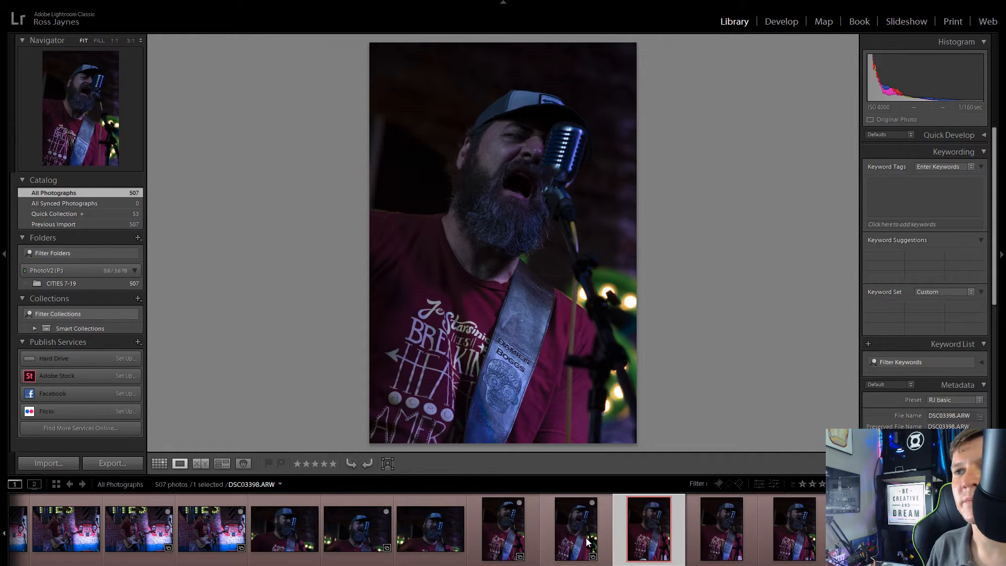
Step: Review the portrait-format singer shots and add DSC03399.ARW and DSC03403.ARW to the Quick Collection
key(Left)
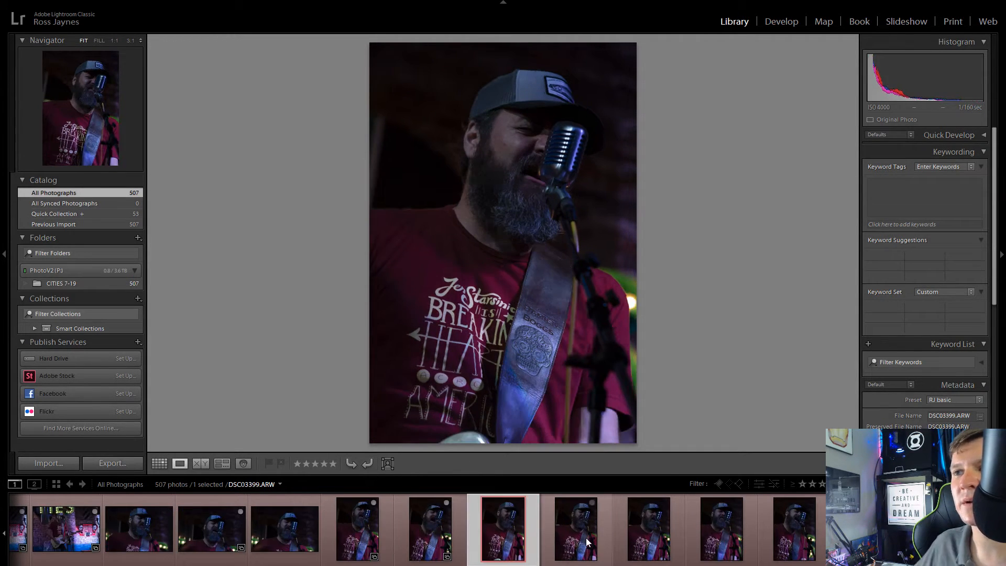
click(520, 502)
click(660, 542)
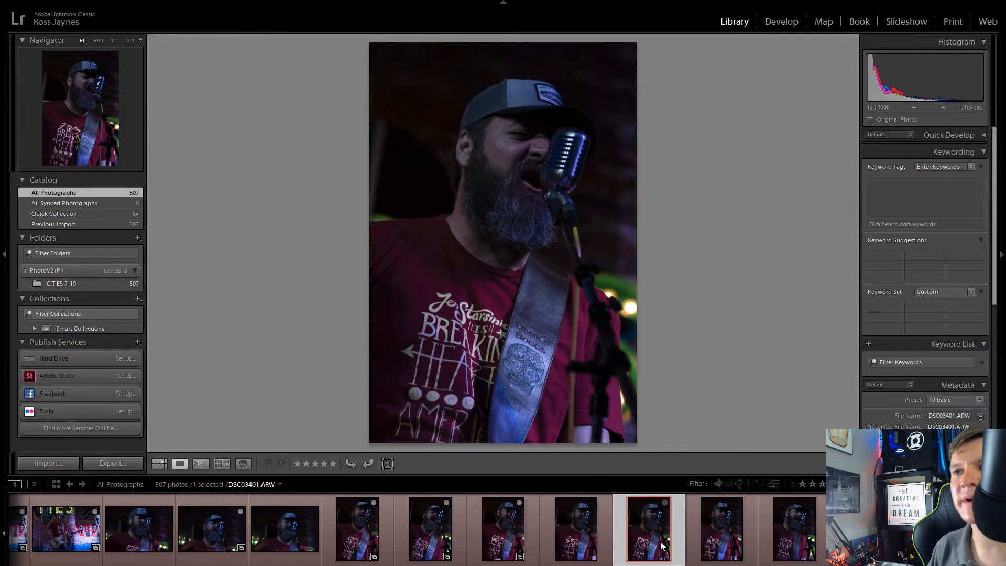
key(Right)
key(Right)
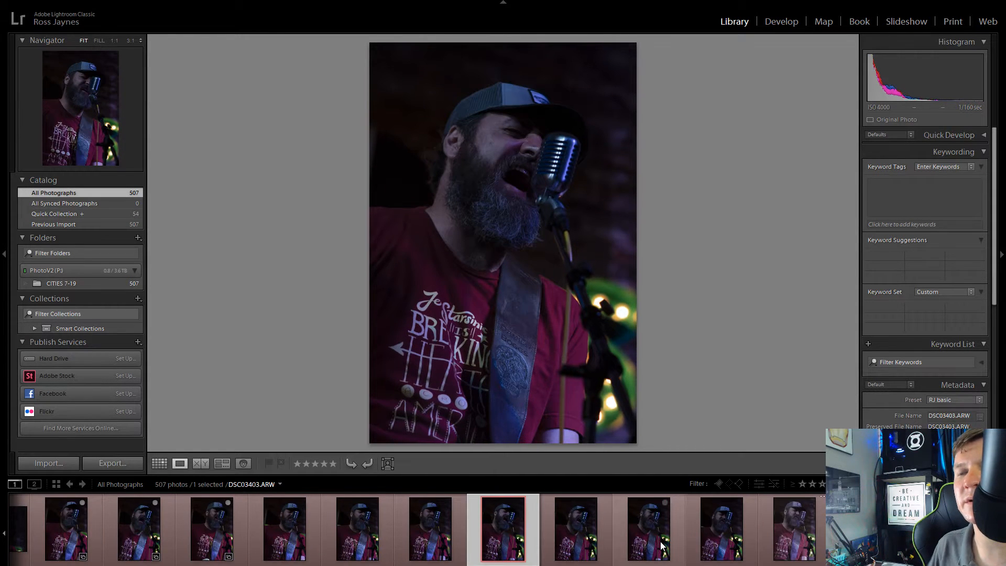
click(519, 502)
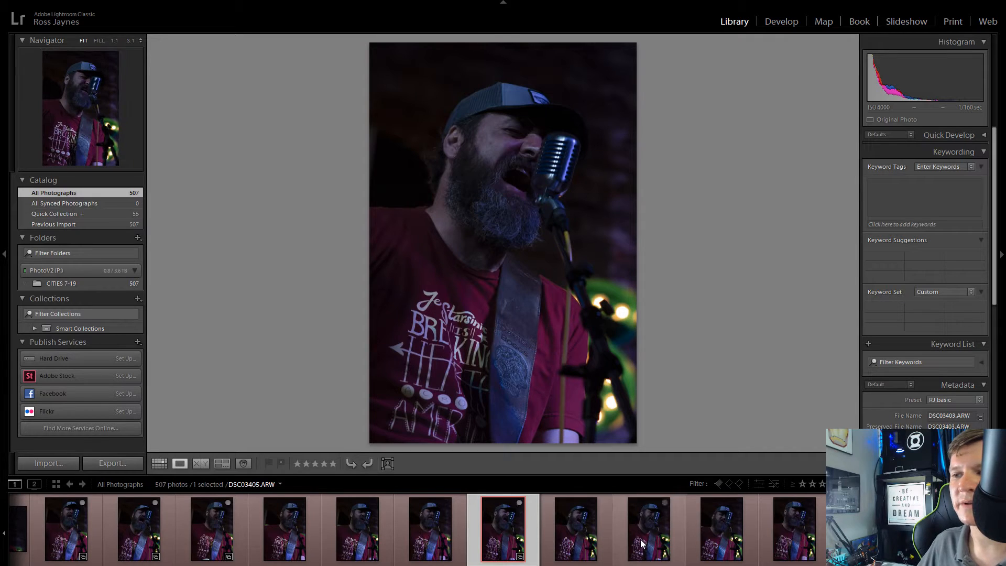
Step: Review the last portrait-format frames and add DSC03408.ARW, the first landscape-format close-up, to the Quick Collection
click(641, 543)
key(Right)
key(Right)
key(Right)
key(Right)
key(Right)
key(Right)
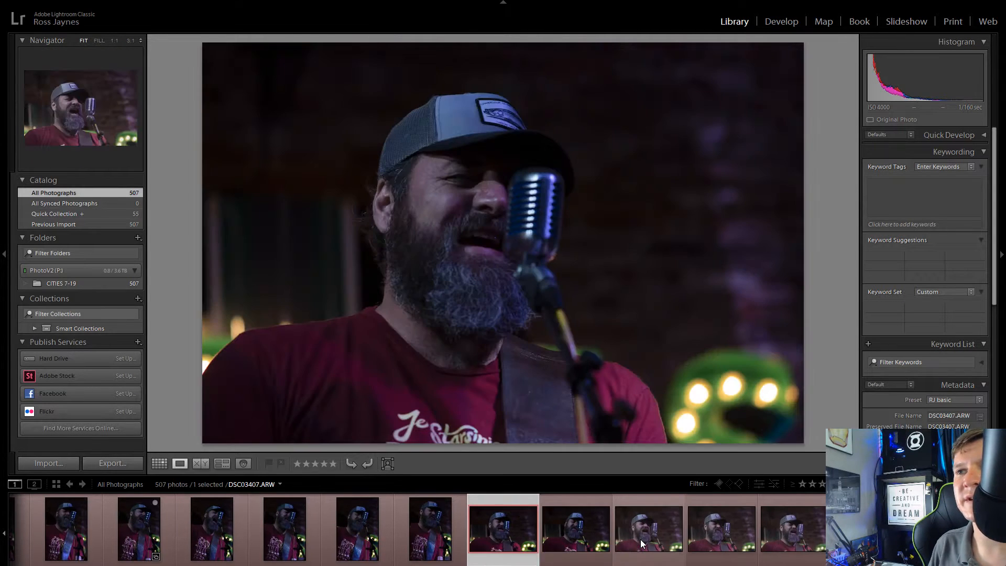
key(Left)
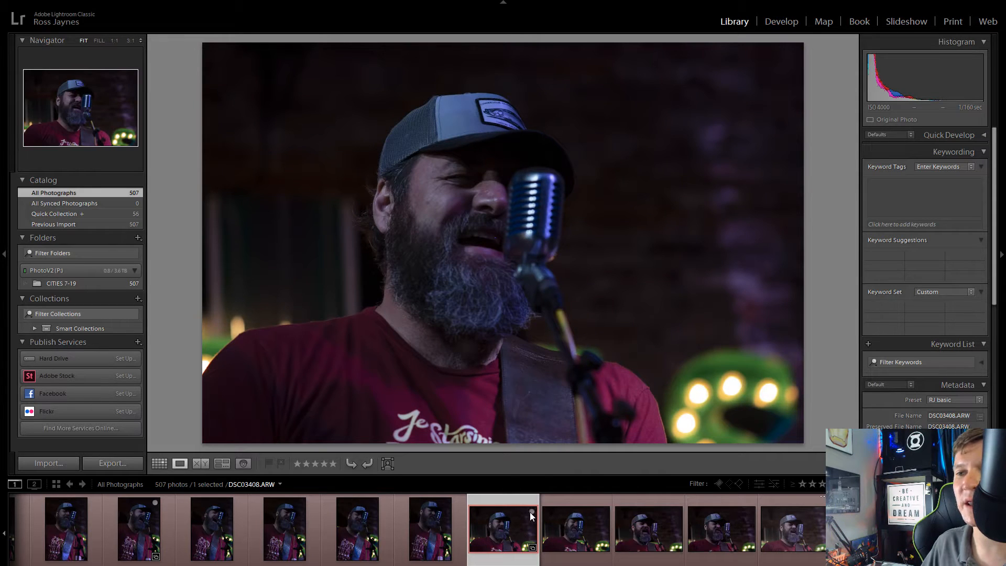
Step: Compare the landscape-format close-ups around DSC03410.ARW and add one of them to the Quick Collection
click(682, 545)
key(Right)
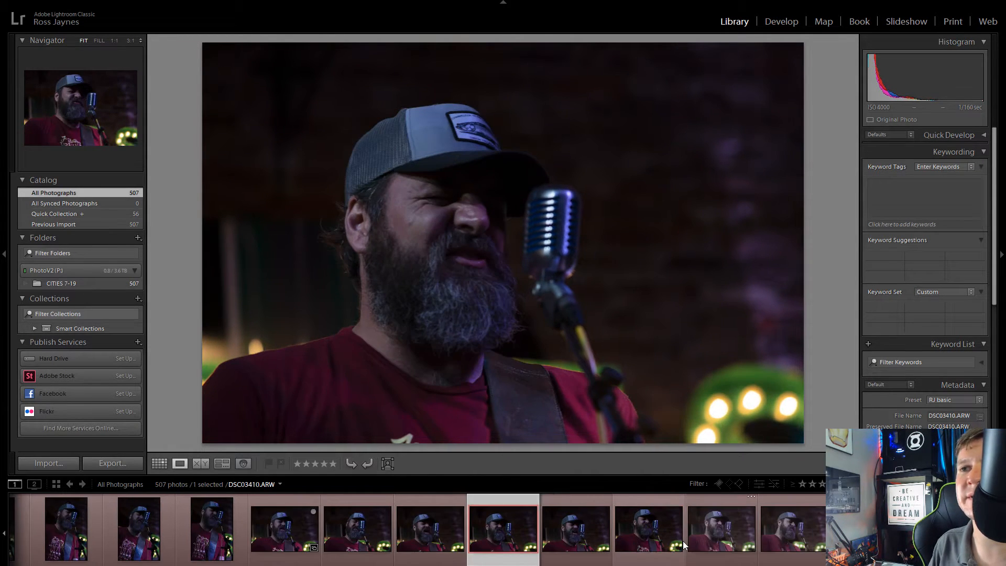
click(533, 511)
Step: Examine the remaining close-ups and the portrait-format guitar shots through DSC03424.ARW for sharpness and expression
click(655, 537)
key(Right)
key(Right)
key(Right)
key(Right)
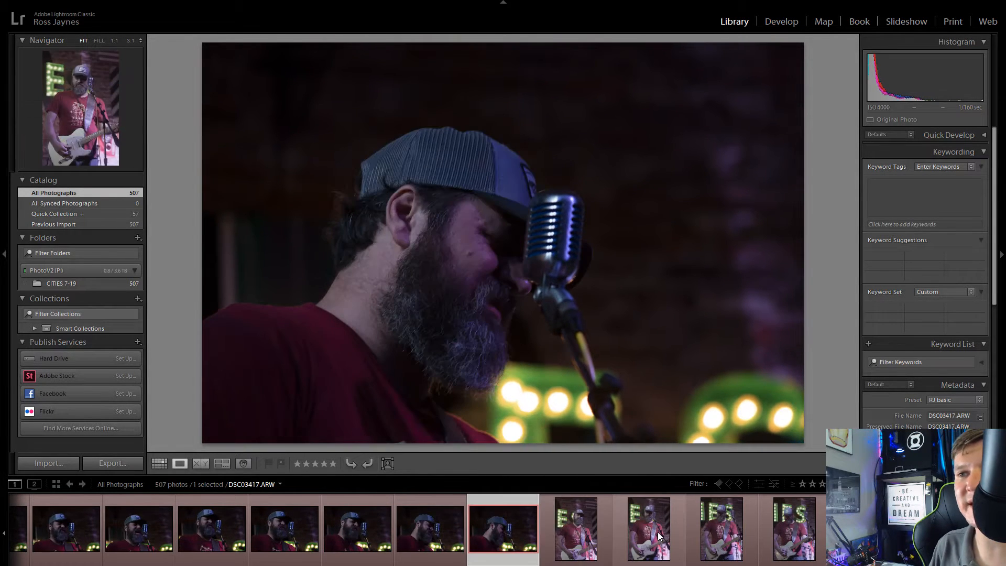
key(Right)
key(Right)
key(Right)
key(Right)
key(Right)
key(Right)
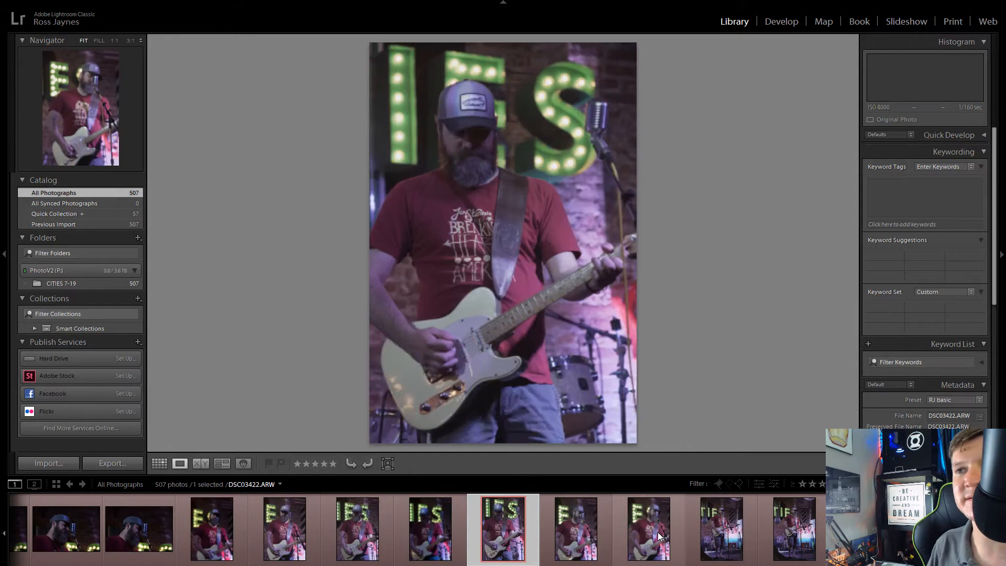
key(Right)
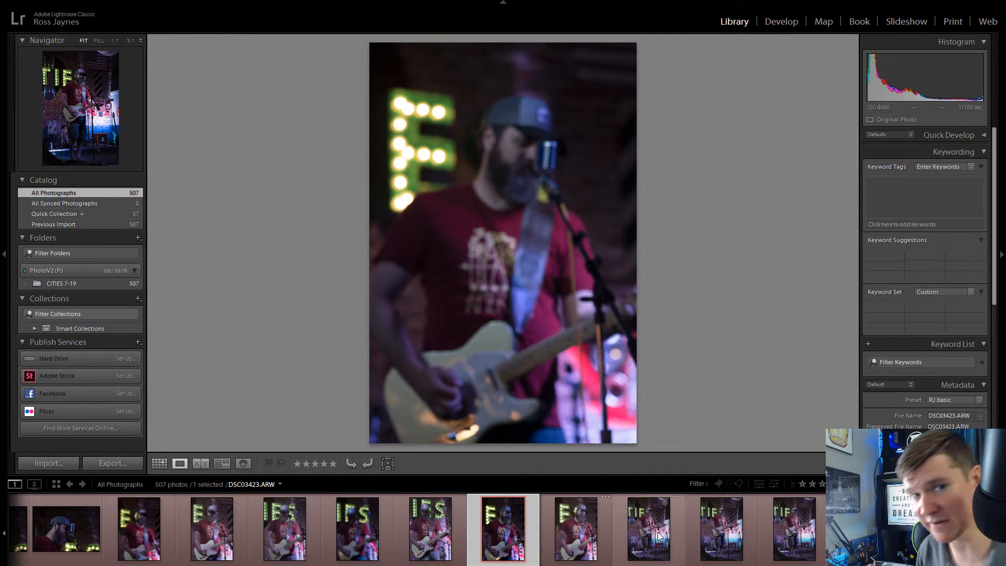
key(Right)
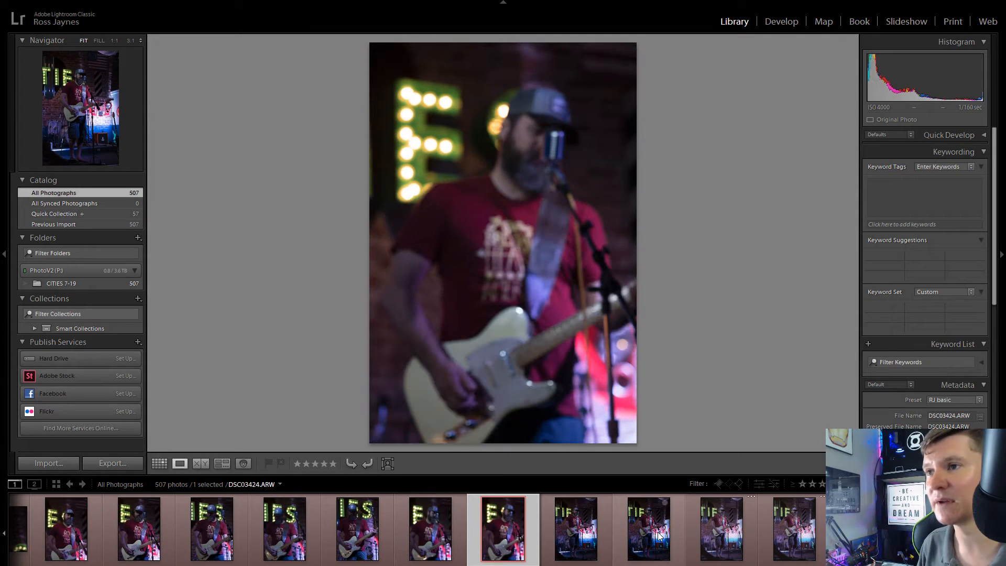
Step: Compare the full-length portrait-format stage shots and add DSC03427.ARW to the Quick Collection
key(Right)
key(Right)
key(Right)
key(Right)
key(Right)
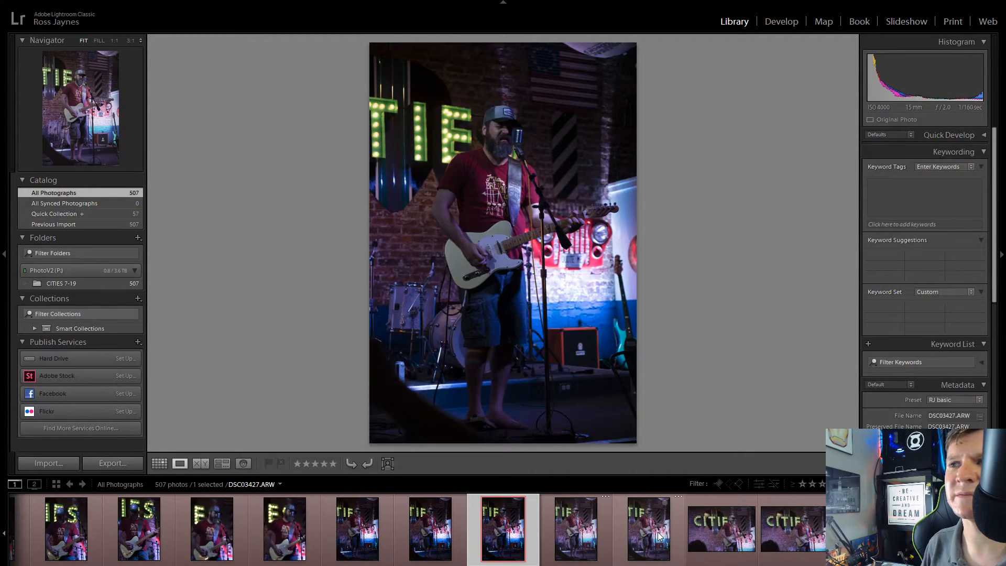
key(Right)
key(Left)
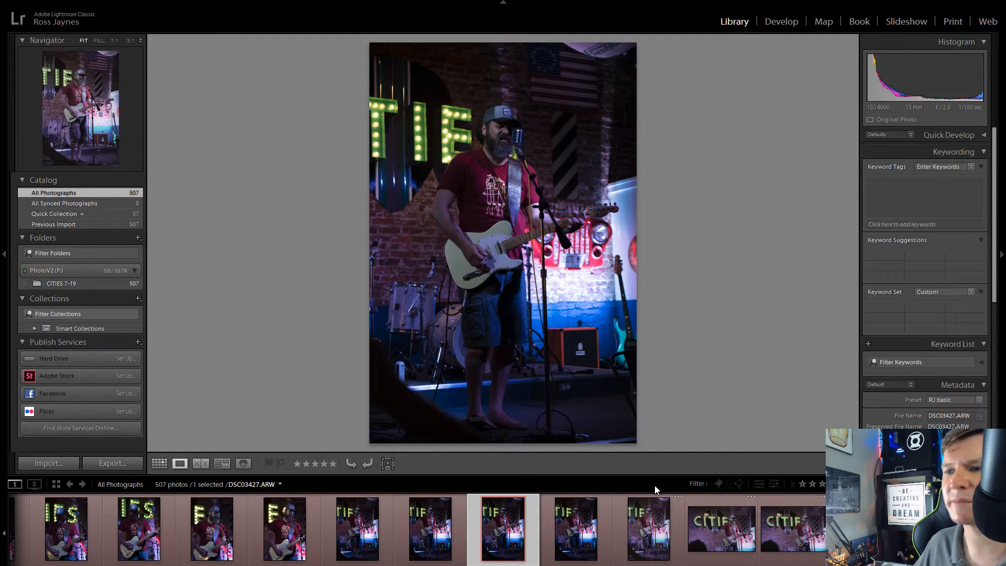
click(519, 503)
Step: Compare the landscape-format shots with the singer in front of the sign's right end and add DSC03436.ARW to the Quick Collection
click(726, 536)
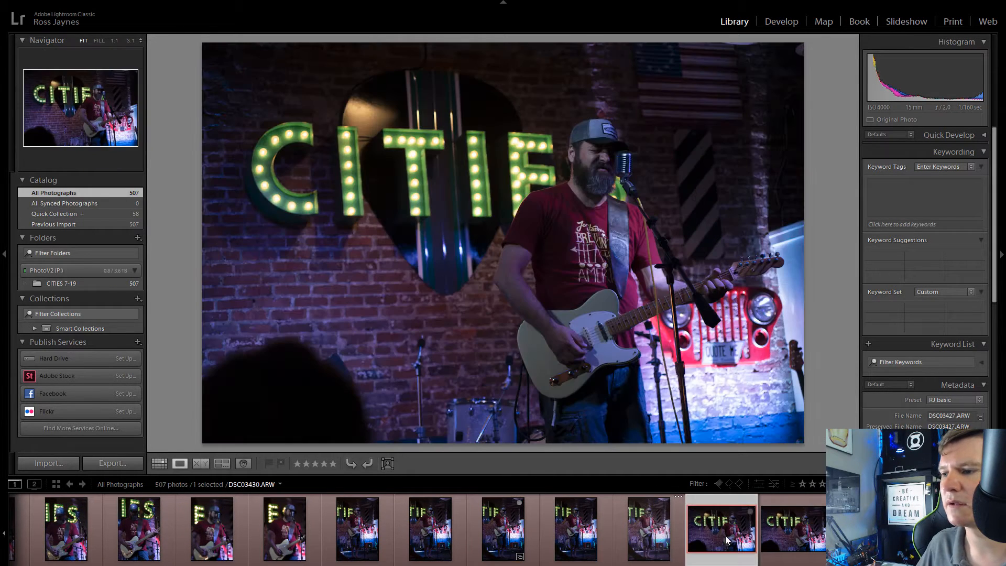
key(Right)
key(Right)
key(Right)
key(Right)
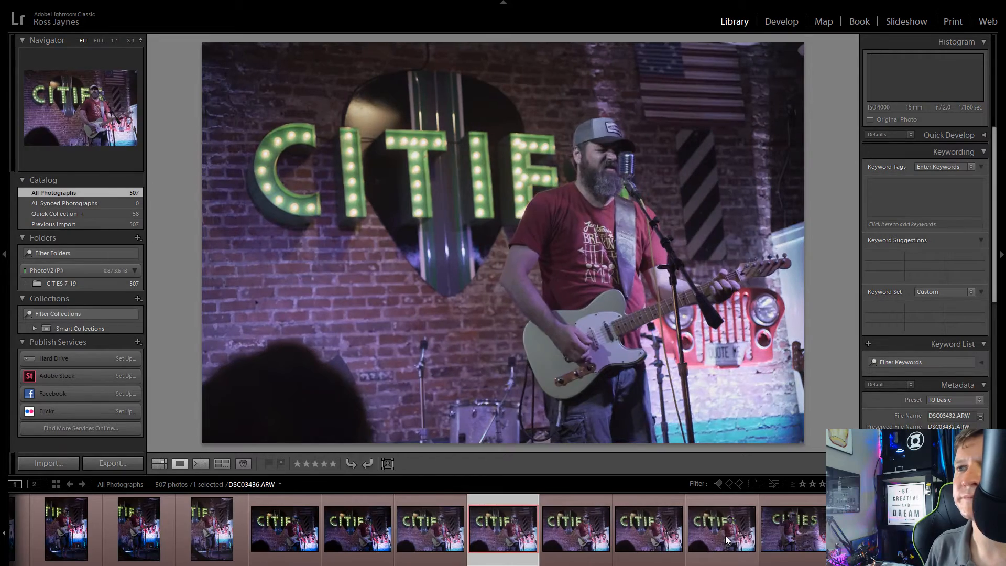
key(Left)
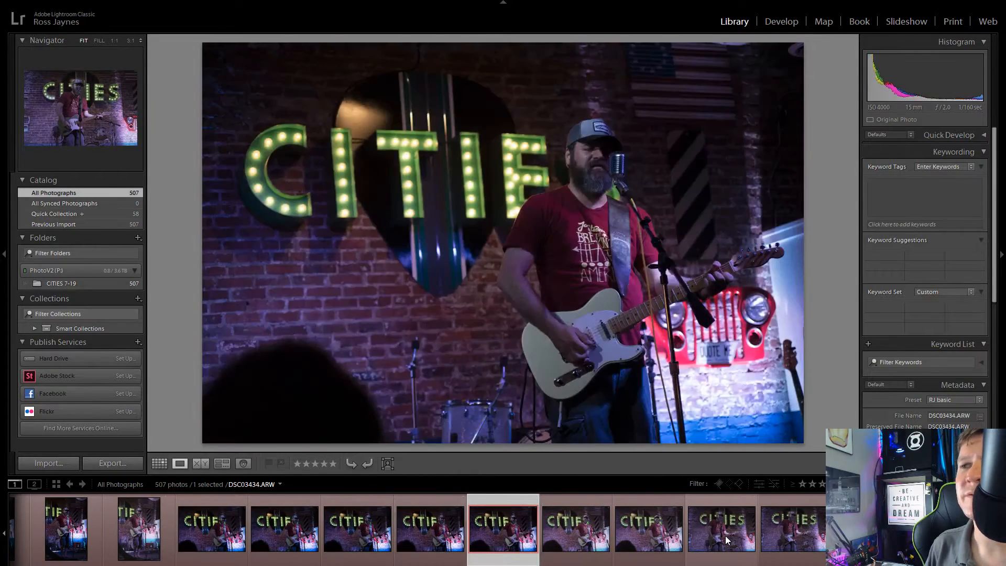
key(Right)
key(Right)
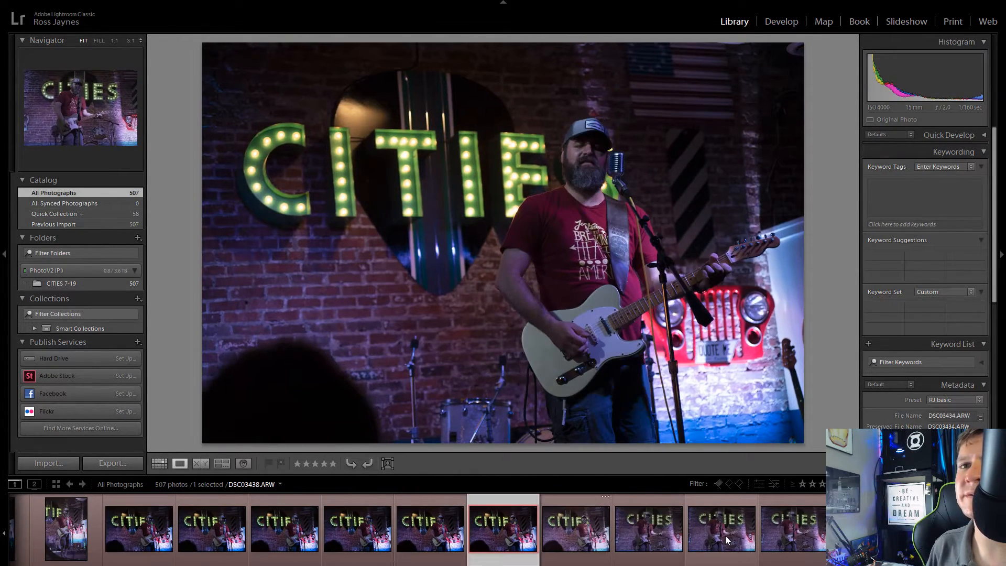
key(Right)
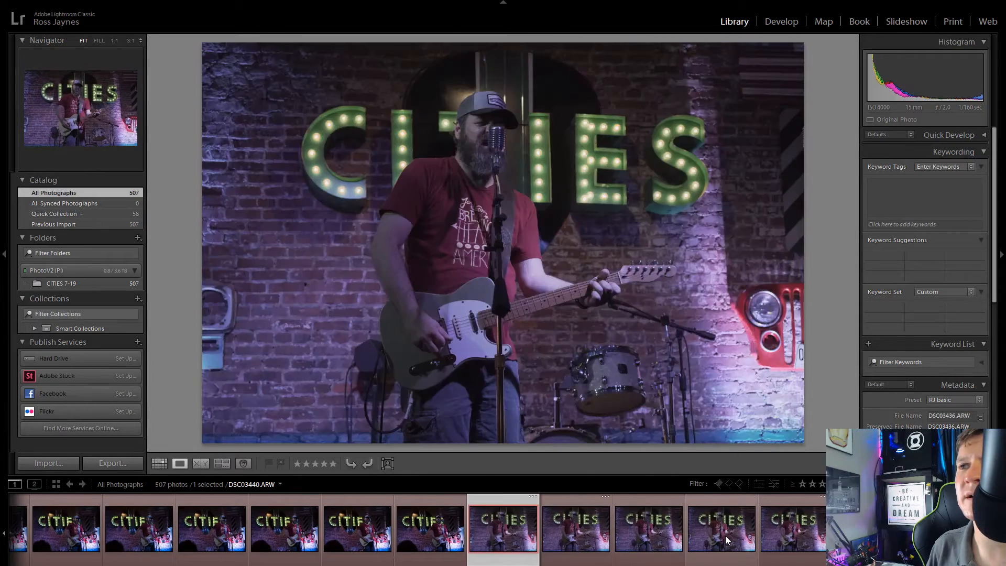
key(Left)
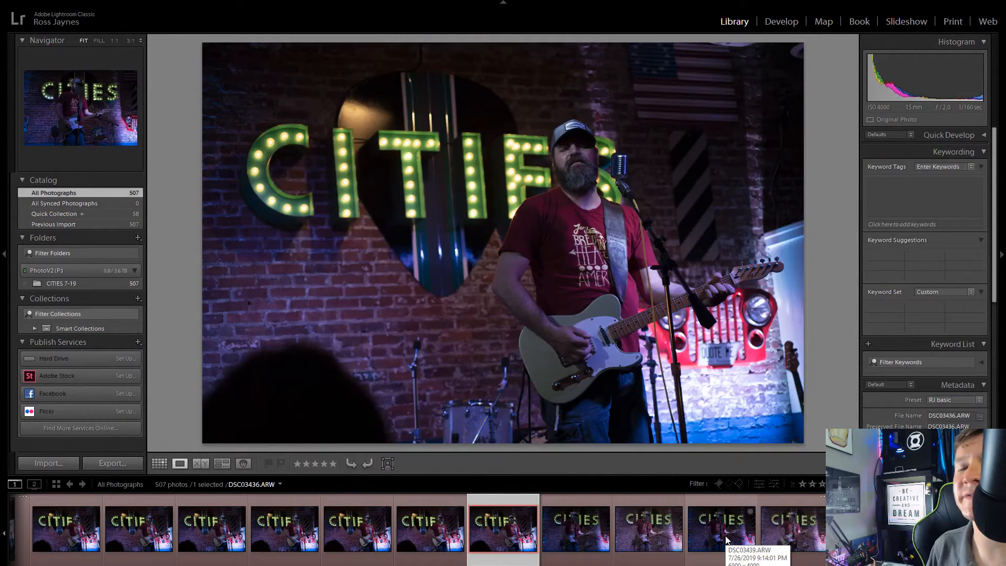
key(Right)
key(Left)
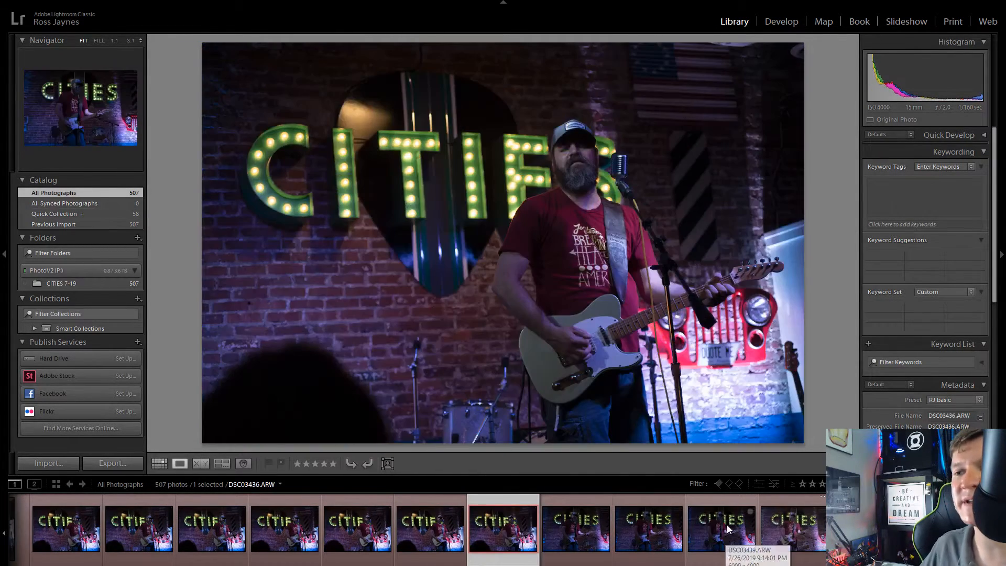
click(533, 517)
Step: Recheck the two frames before DSC03436.ARW, review the shots showing the full CITIES sign, and add DSC03447.ARW to the Quick Collection
click(416, 523)
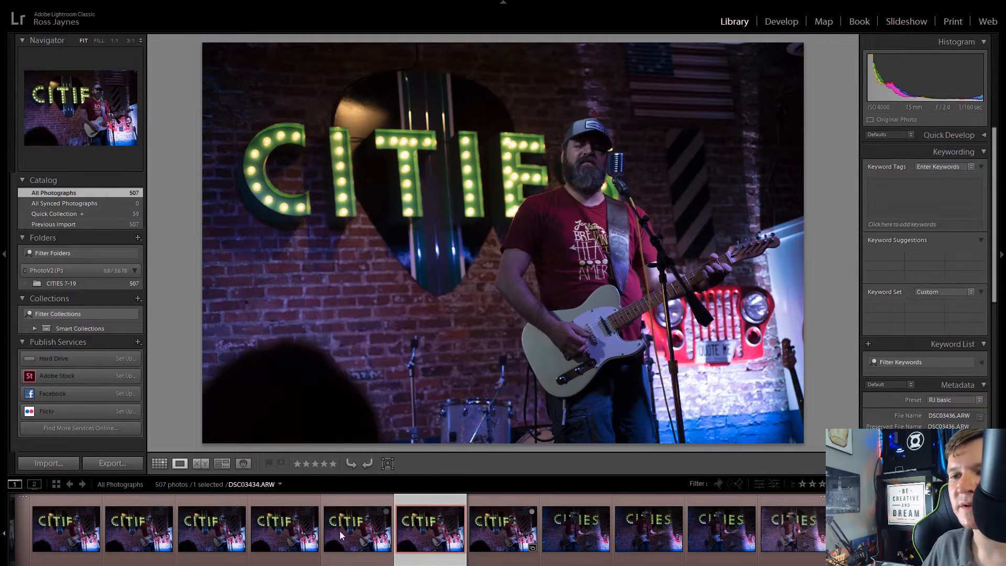
click(362, 530)
click(573, 532)
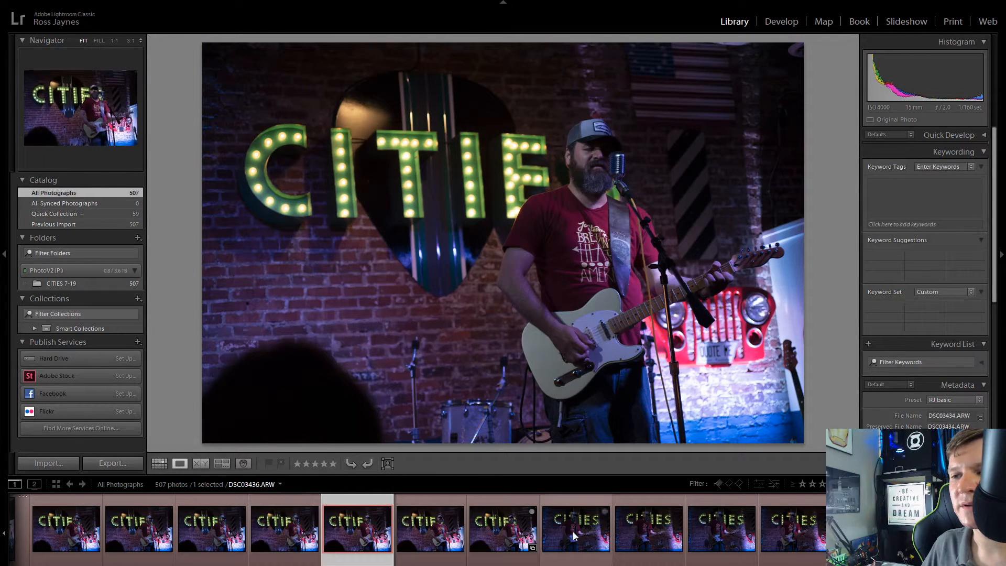
key(Right)
key(Right)
key(Right)
key(Right)
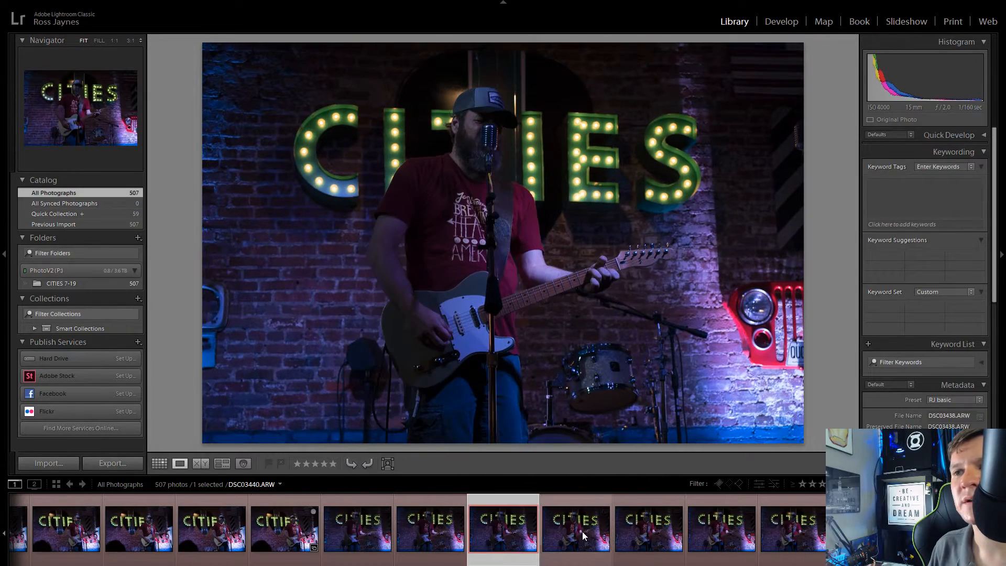
key(Right)
key(Right)
key(Right)
key(Right)
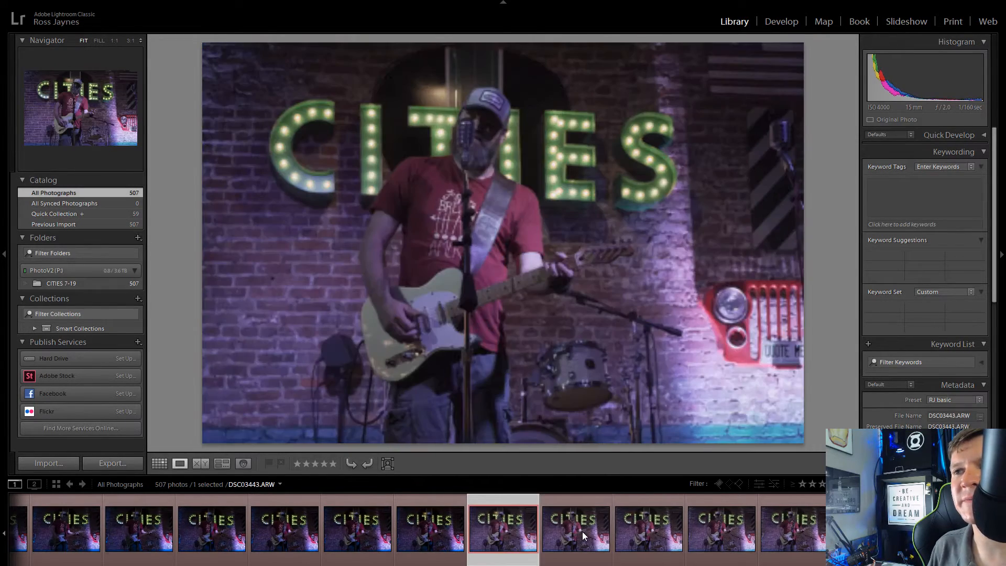
key(Right)
key(Right)
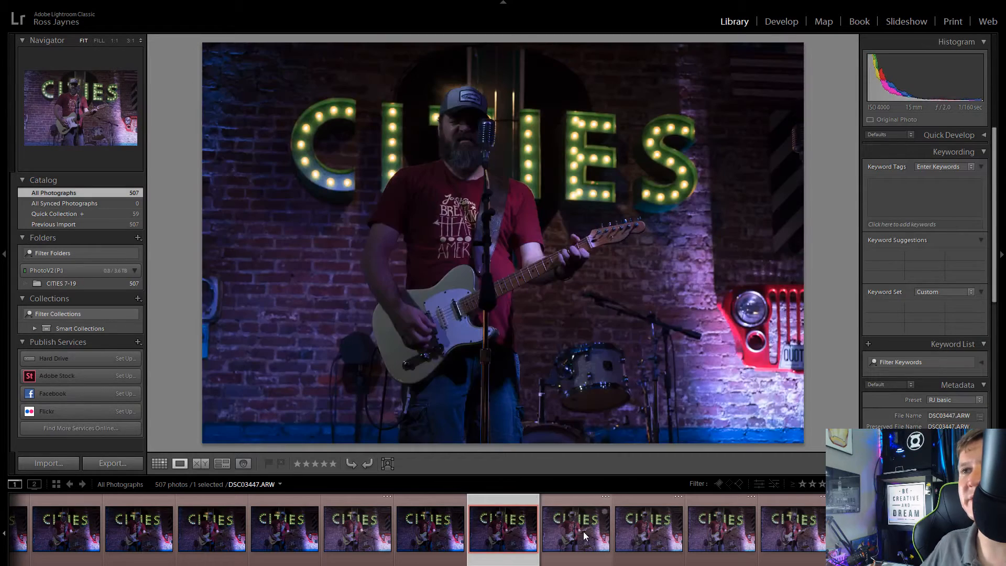
click(533, 513)
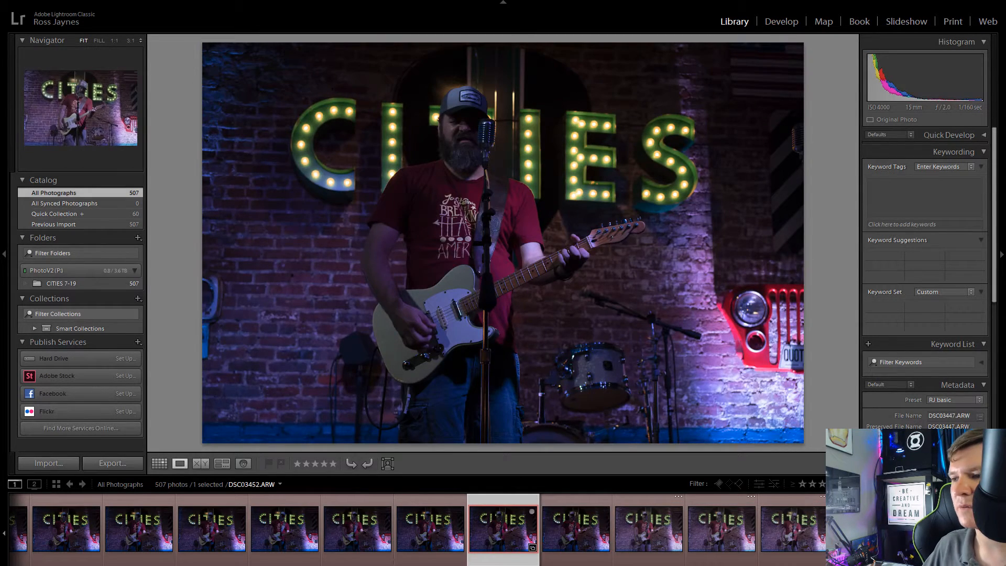
Step: Review the following CITIES sign frames and add DSC03455.ARW, the sign without the singer, to the Quick Collection
click(865, 529)
key(Right)
key(Right)
key(Right)
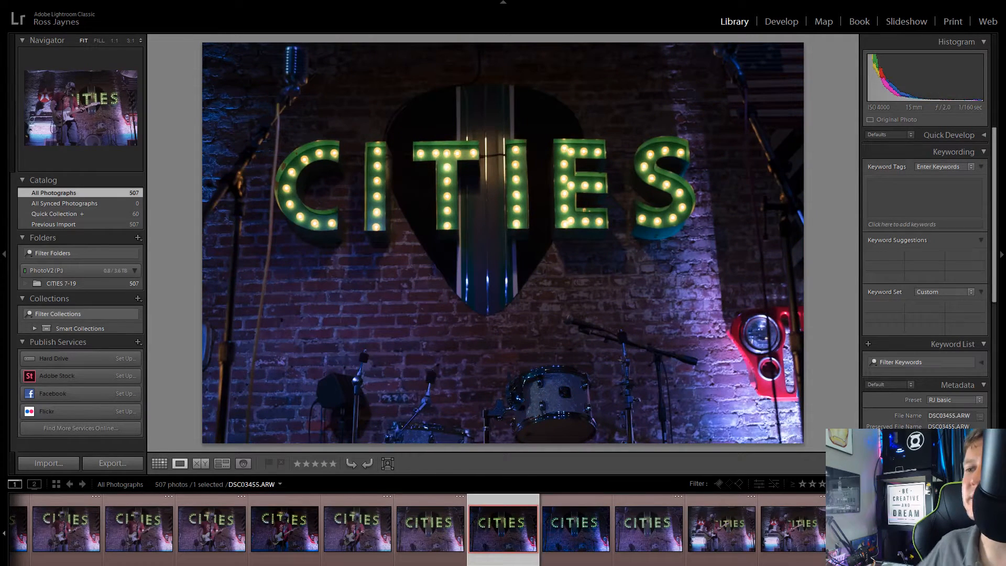
click(445, 530)
click(532, 512)
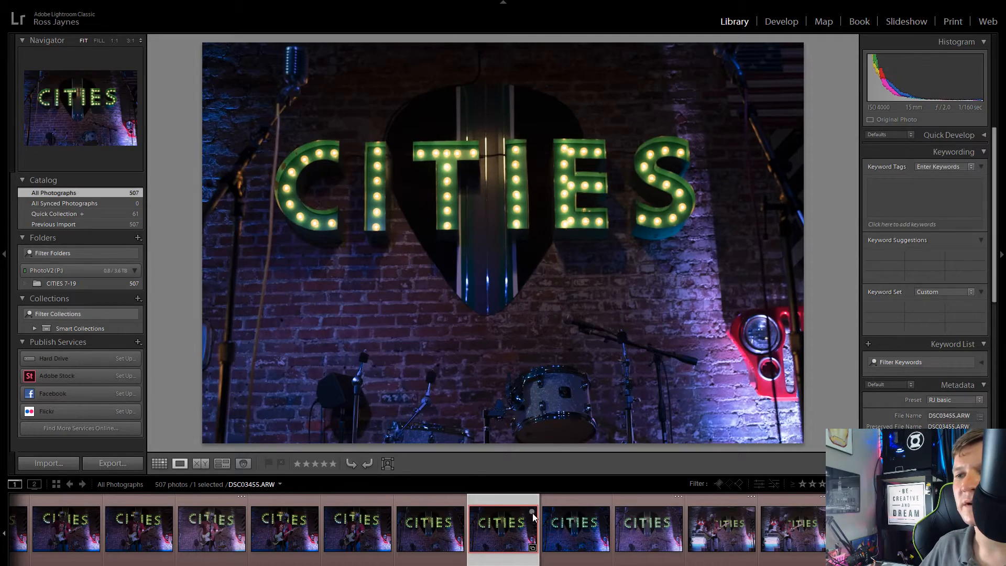
Step: Review the following stage, audience and low-angle shots and add DSC03474.ARW, the singer beside the sign's letter C, to the Quick Collection
click(735, 542)
key(Right)
key(Right)
key(Right)
key(Right)
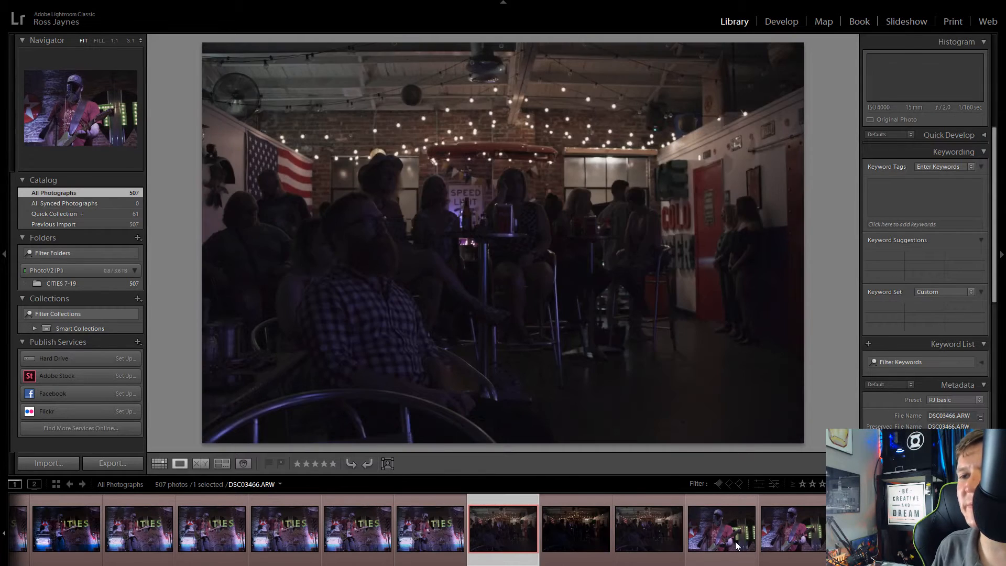
key(Left)
click(790, 510)
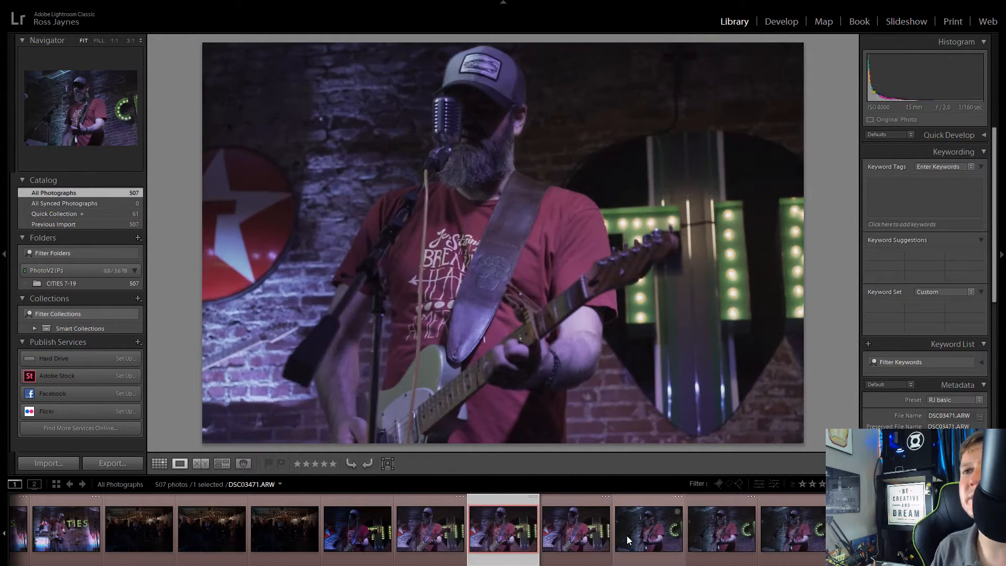
key(Left)
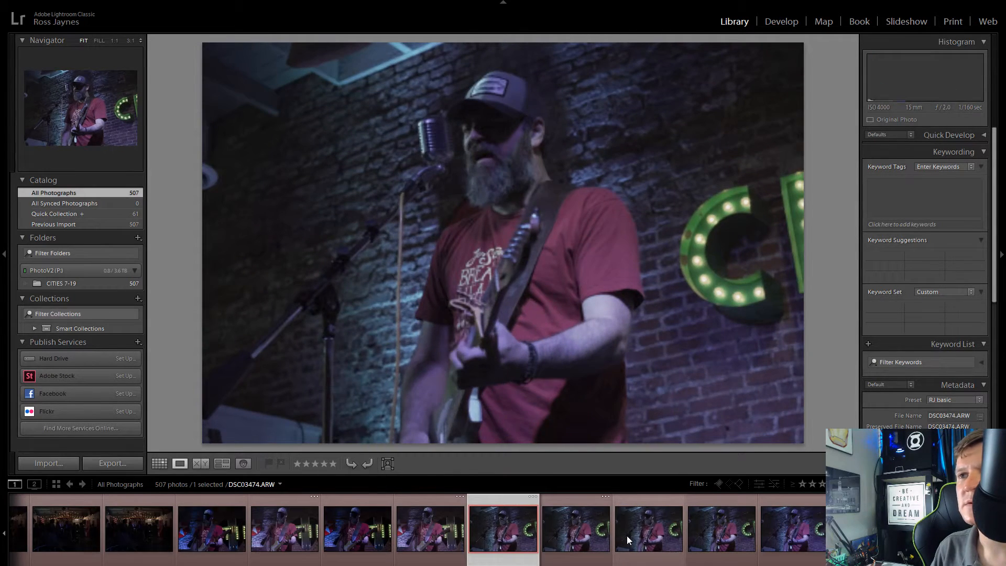
key(Right)
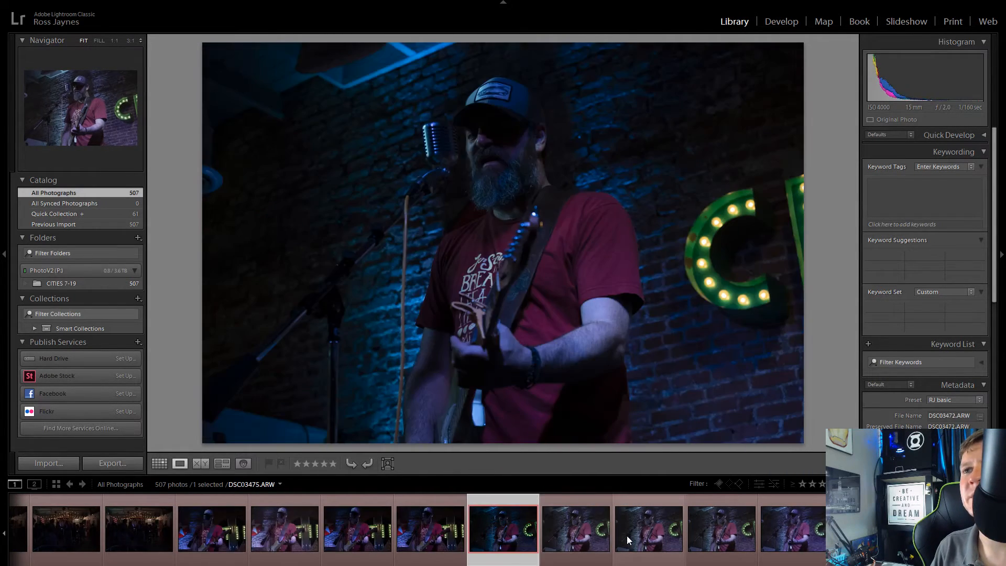
key(Right)
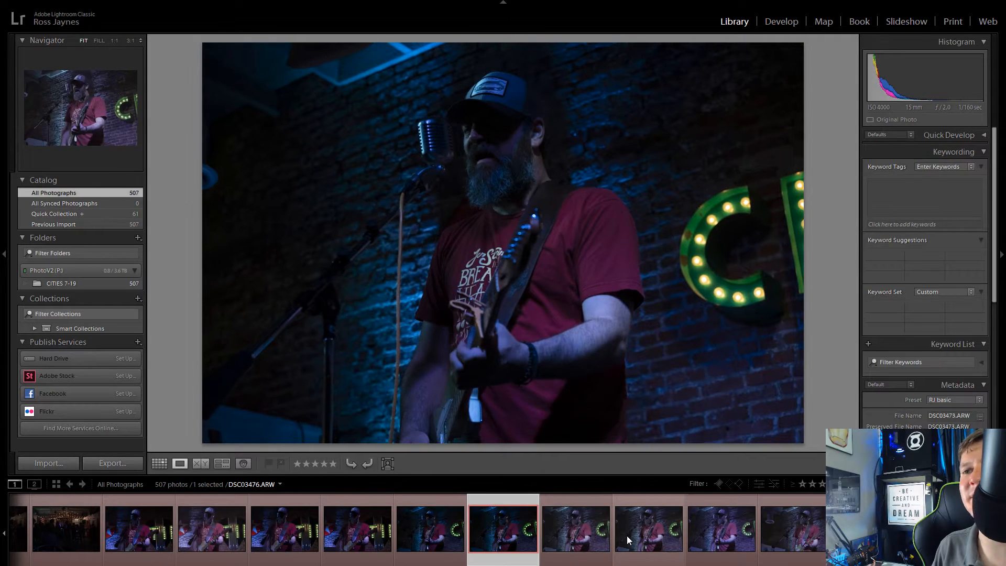
click(533, 513)
Step: Review the following shots of the singer beside the letter C and add DSC03479.ARW and DSC03480.ARW to the Quick Collection
click(594, 540)
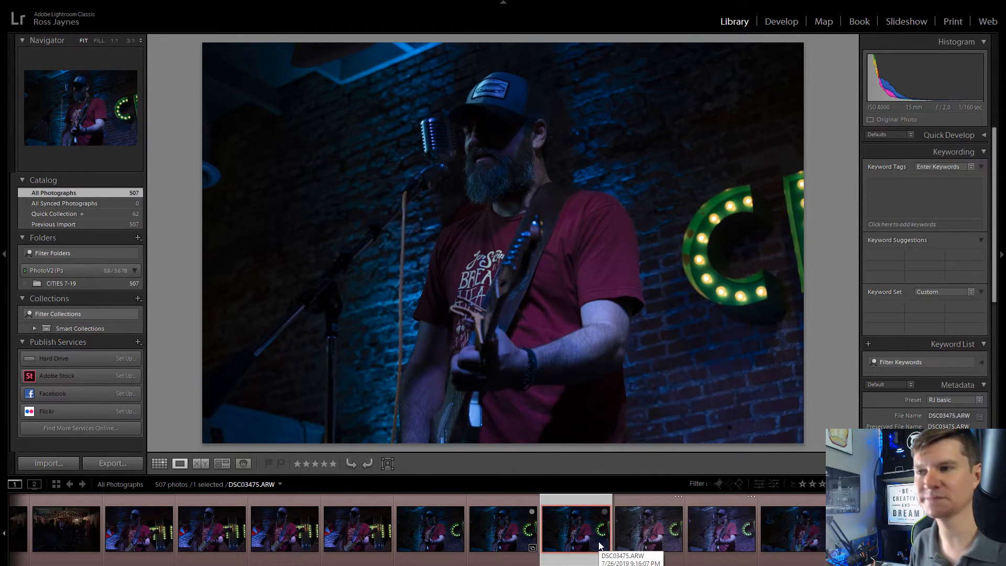
key(Right)
key(Right)
key(Left)
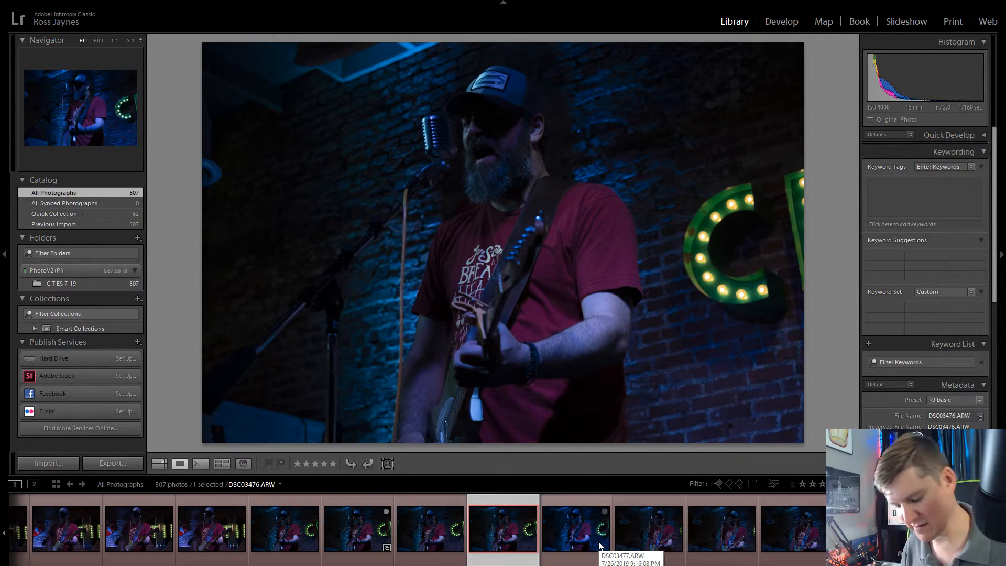
key(Right)
key(Right)
key(Right)
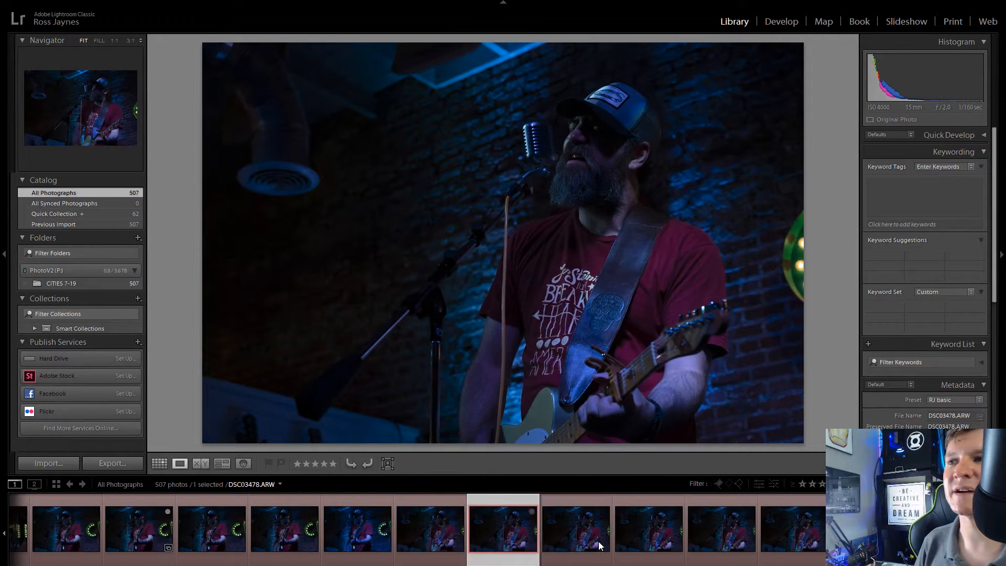
click(531, 512)
key(Right)
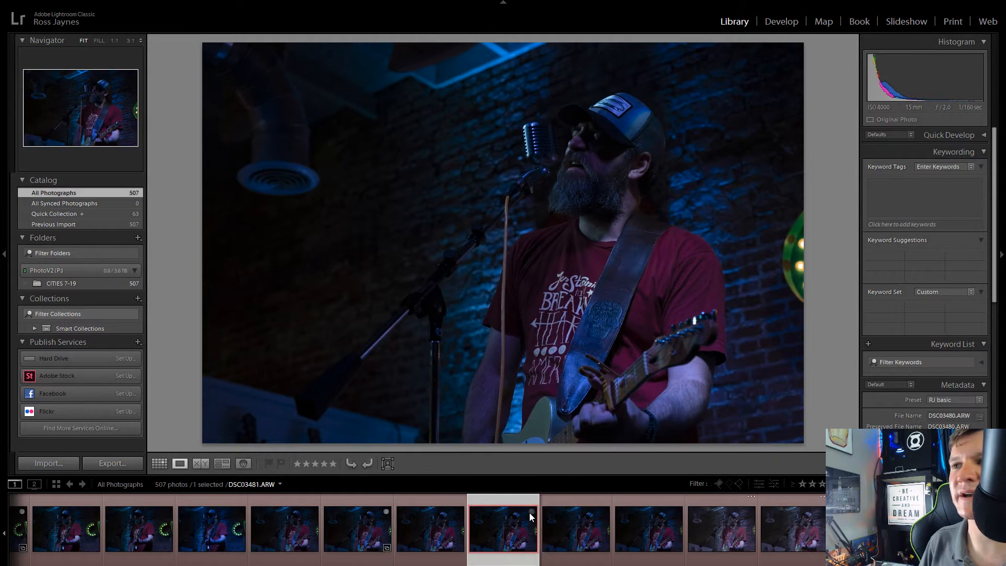
click(530, 513)
Step: Review the following low-angle shots of the singer at the microphone, continuing to DSC03492.ARW where the letter C is back in frame
key(Right)
key(Right)
key(Right)
key(Right)
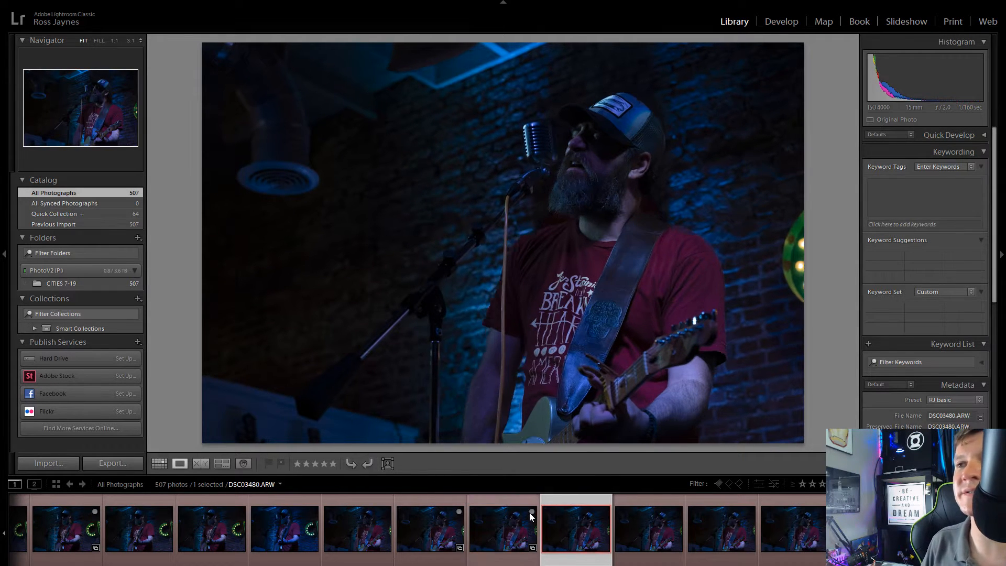
key(Right)
key(Right)
key(Right)
key(Right)
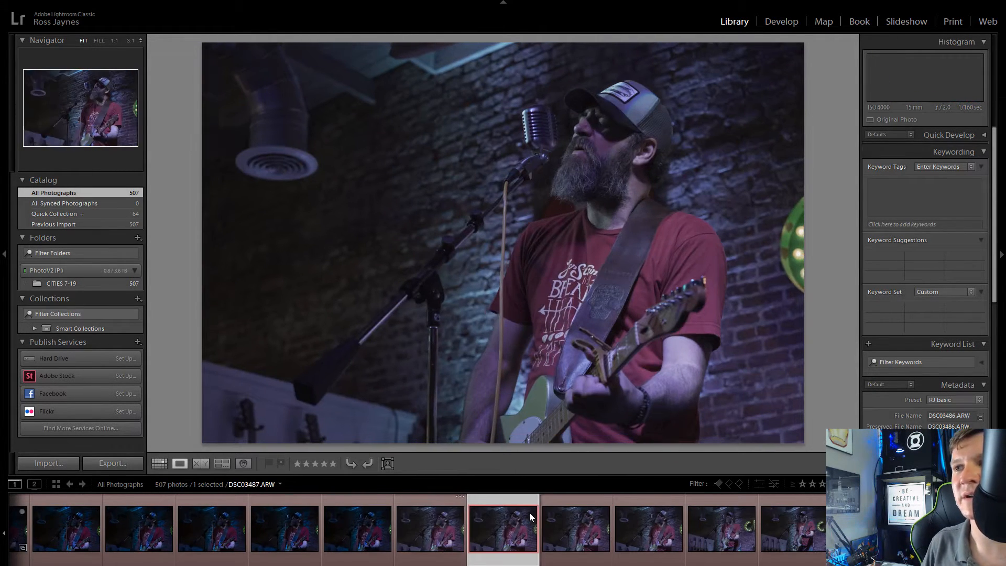
key(Right)
key(Right)
key(Right)
key(Right)
key(Right)
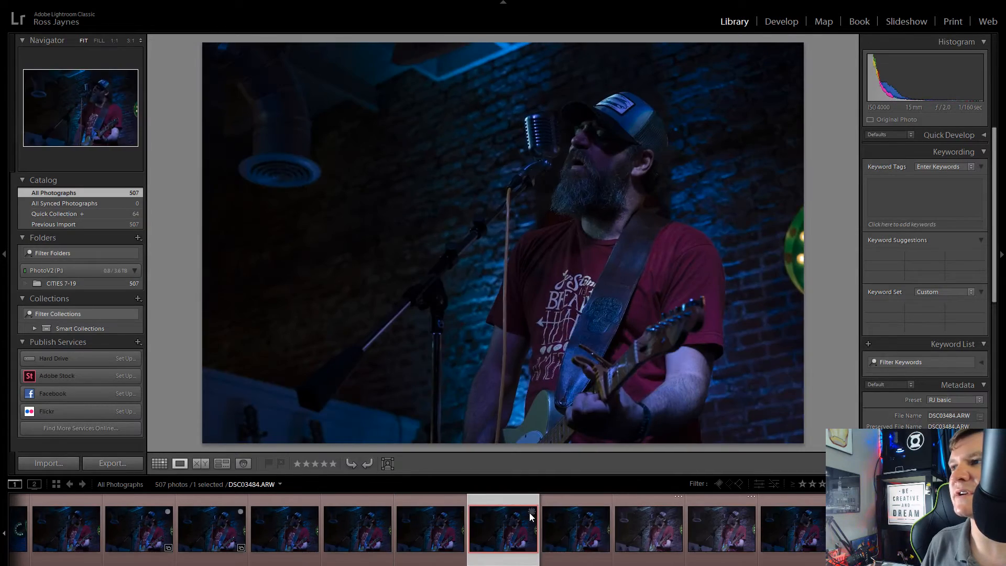
key(Right)
key(Right)
key(Right)
key(Right)
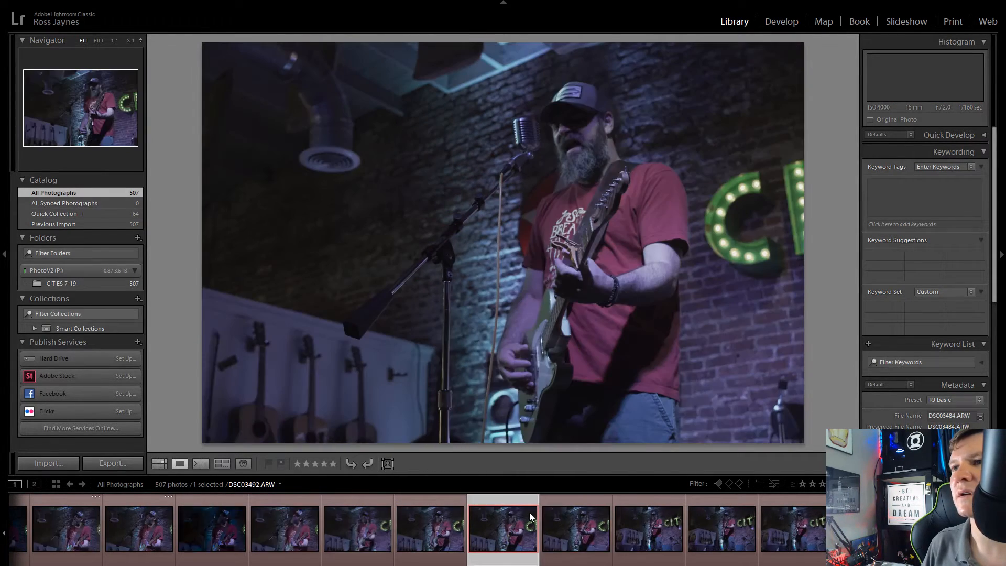
Step: Go back to DSC03489.ARW, the singer looking up with the guitar raised, and add it to the Quick Collection
key(Left)
key(Left)
key(Left)
key(Left)
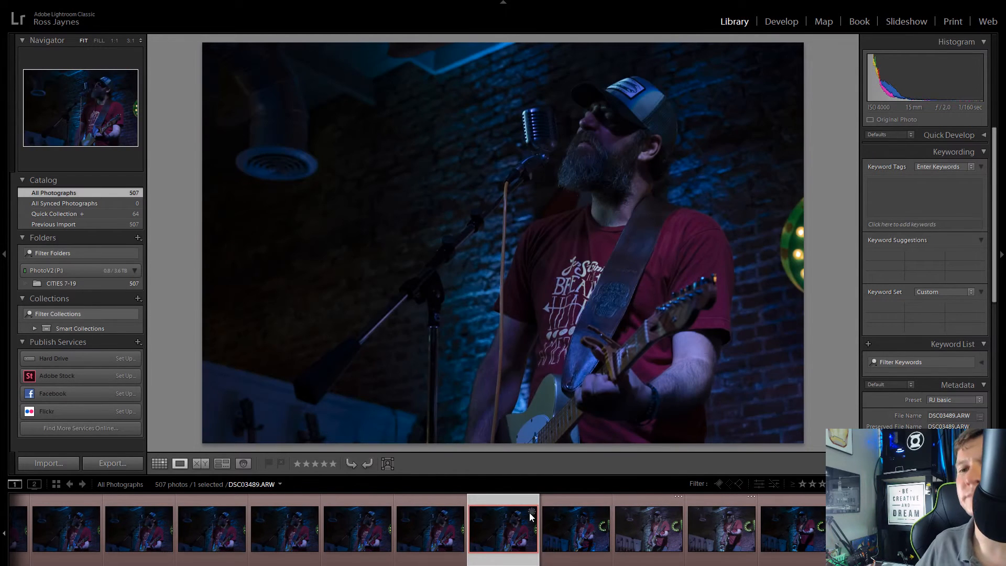
click(531, 511)
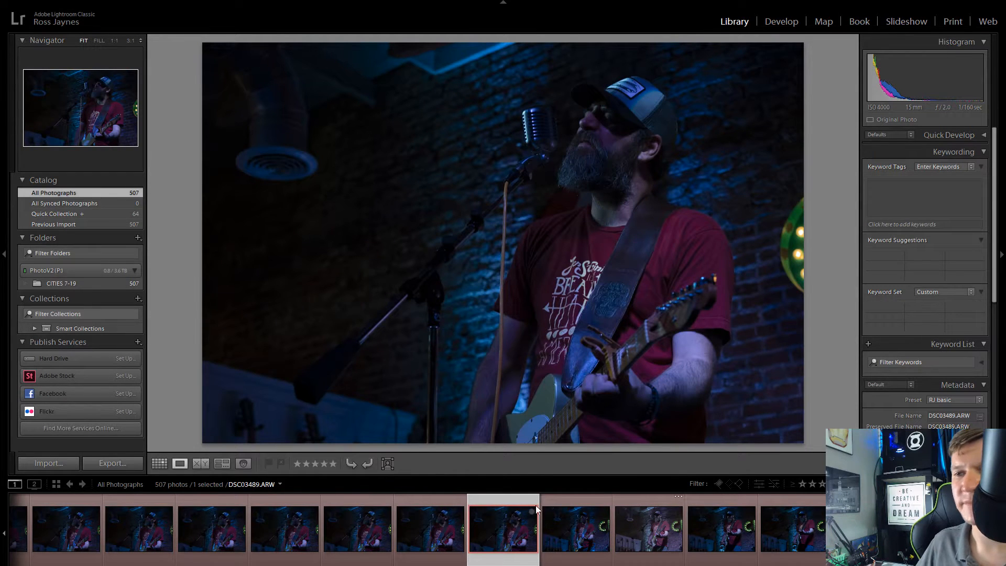
Step: Review the shots from DSC03493.ARW onward, covering the wider stage views with the sign, the guitar close-ups and the first singer close-up
click(799, 540)
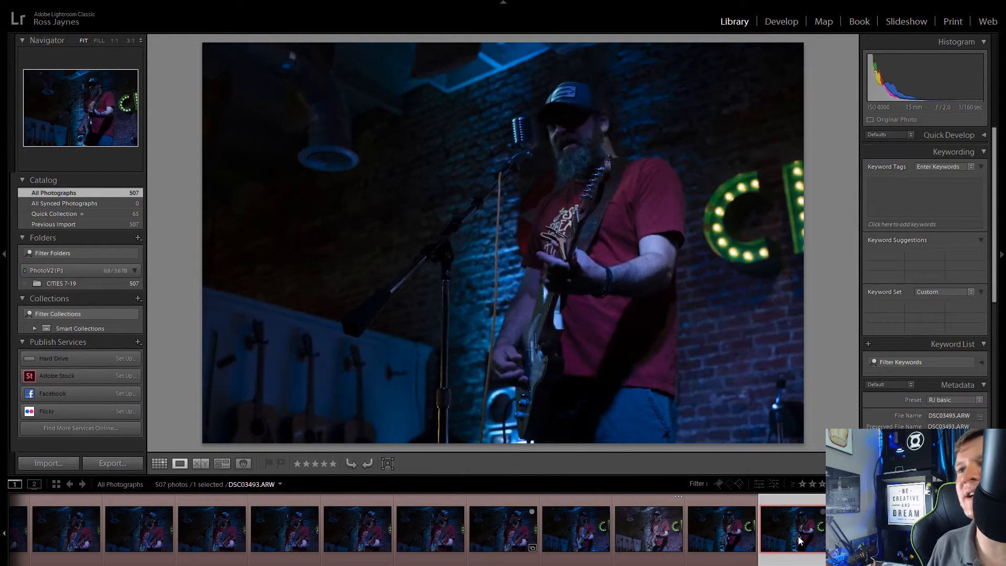
key(Right)
key(Right)
key(Right)
key(Right)
key(Right)
key(Right)
key(Right)
key(Right)
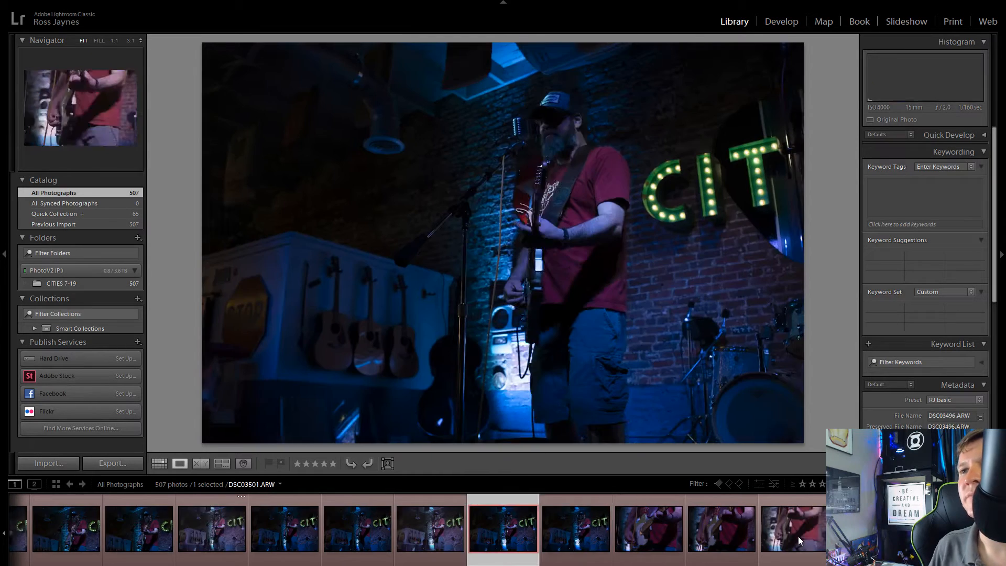
key(Right)
key(Right)
key(Right)
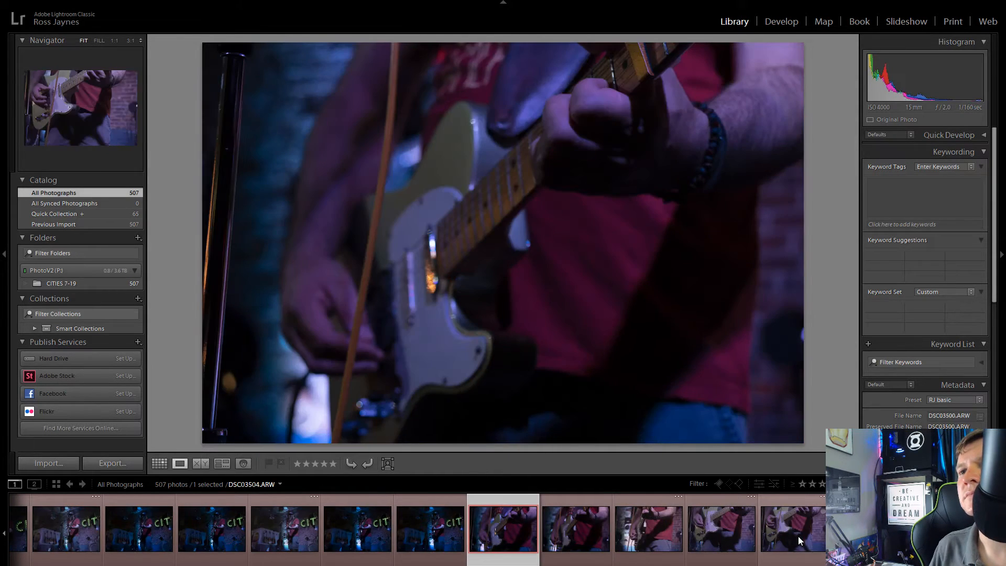
key(Right)
key(Right)
key(Right)
key(Right)
key(Right)
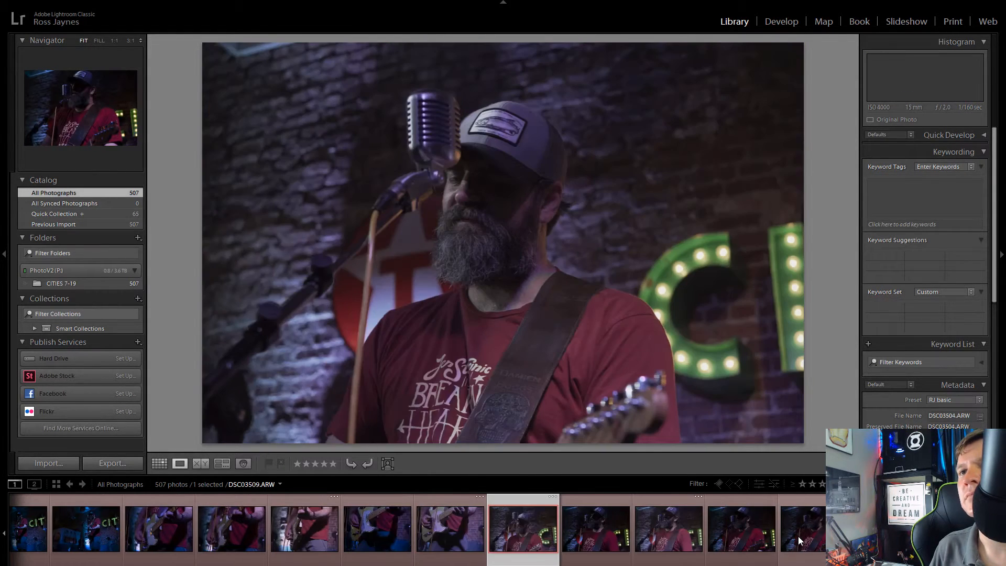
Step: Recheck the guitar close-ups in reverse order and add DSC03500.ARW, the fretting hand on the neck, to the Quick Collection
key(Right)
key(Left)
key(Left)
key(Left)
key(Left)
key(Left)
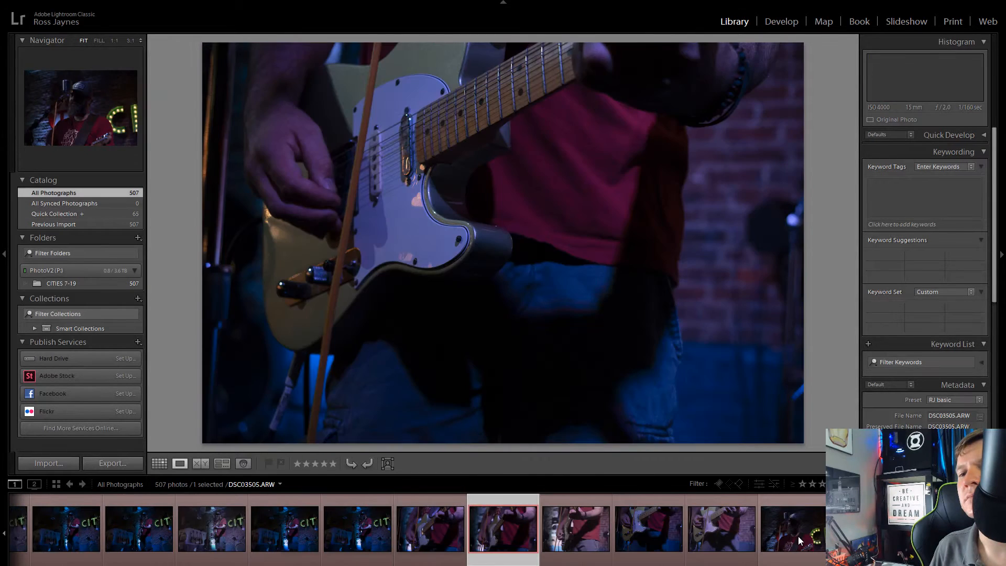
key(Left)
key(Left)
key(Left)
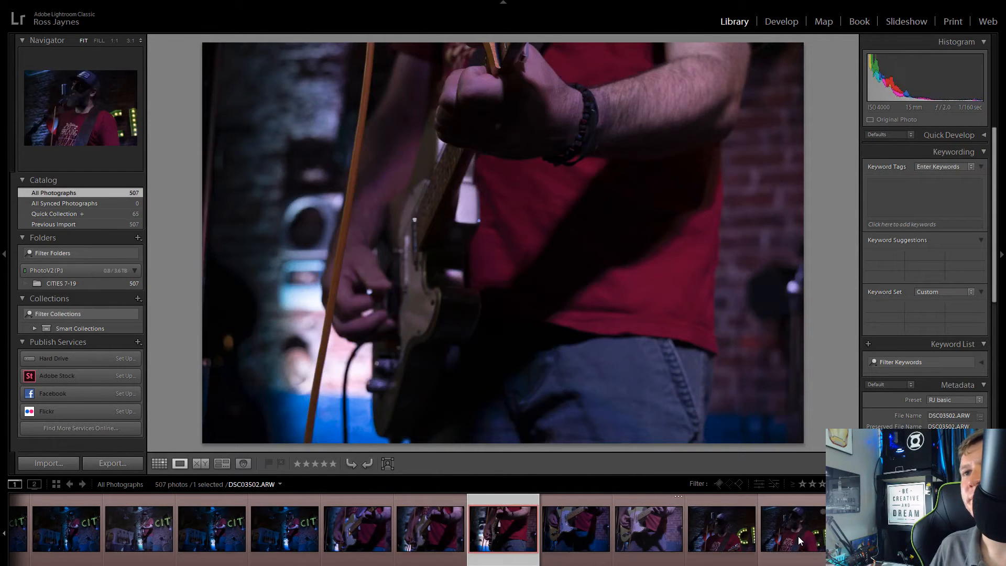
key(Left)
key(Left)
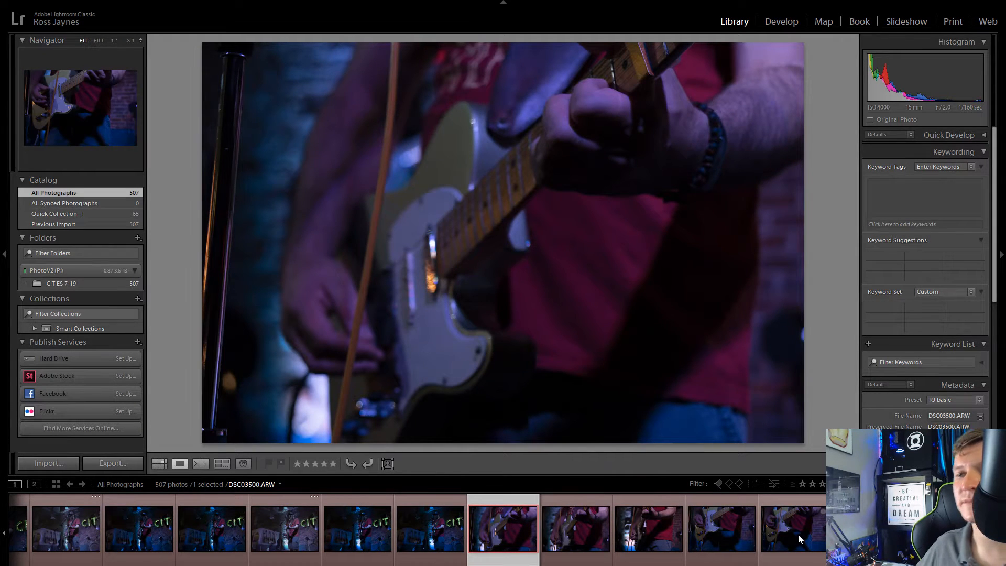
click(531, 513)
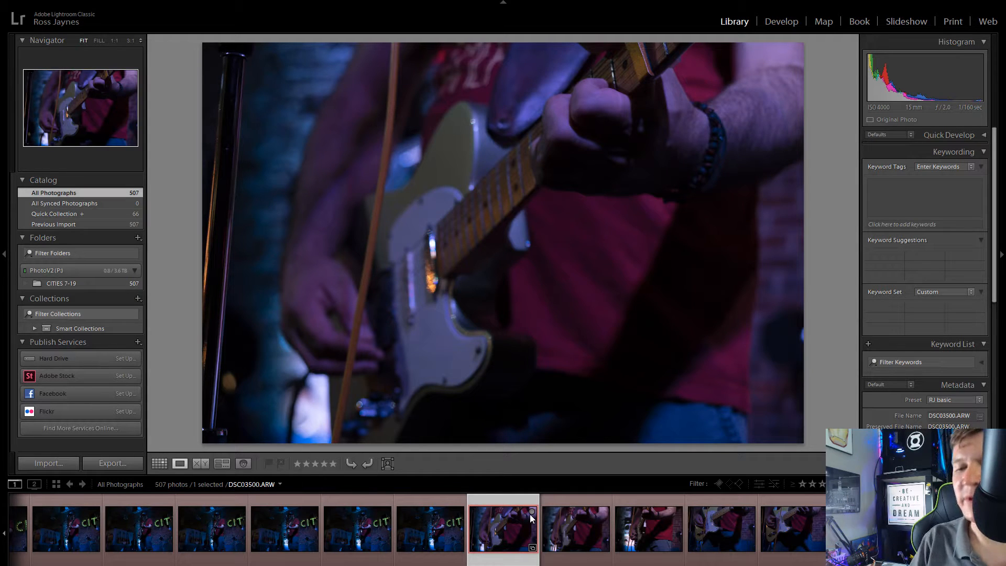
Step: Compare the remaining guitar close-ups and the first singer close-ups, and add DSC03506.ARW to the Quick Collection
click(581, 524)
click(653, 521)
click(726, 530)
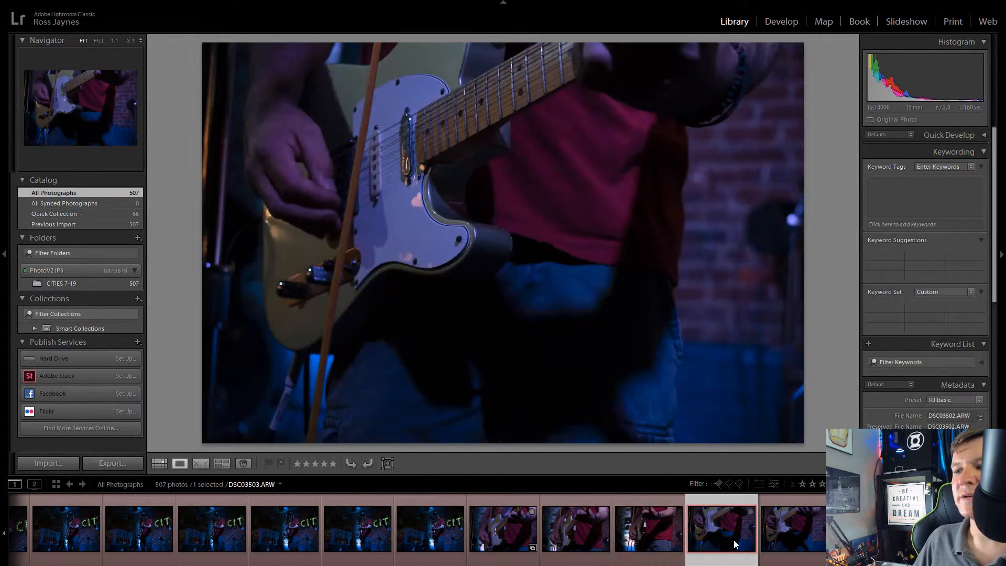
click(798, 533)
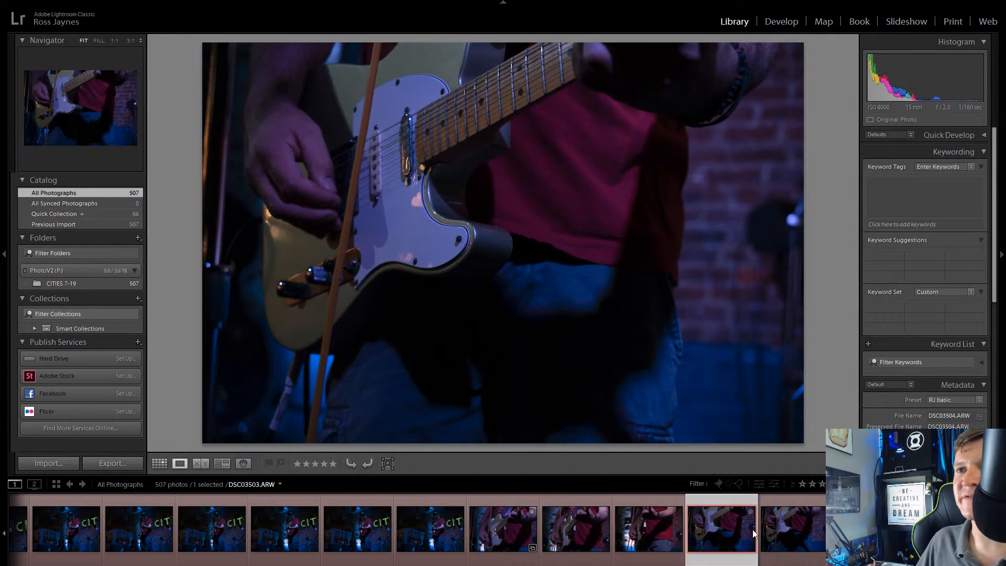
click(865, 531)
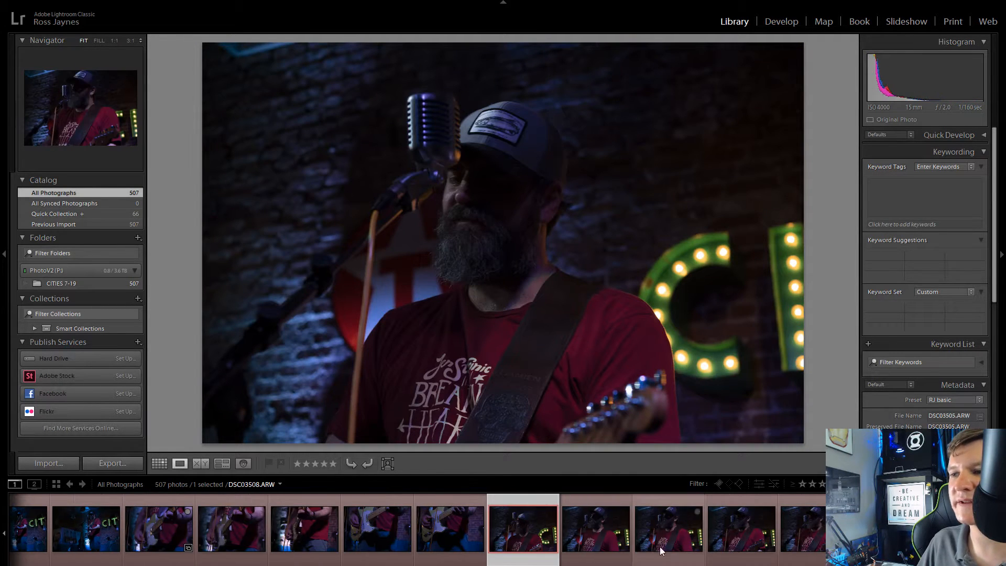
click(627, 533)
click(656, 530)
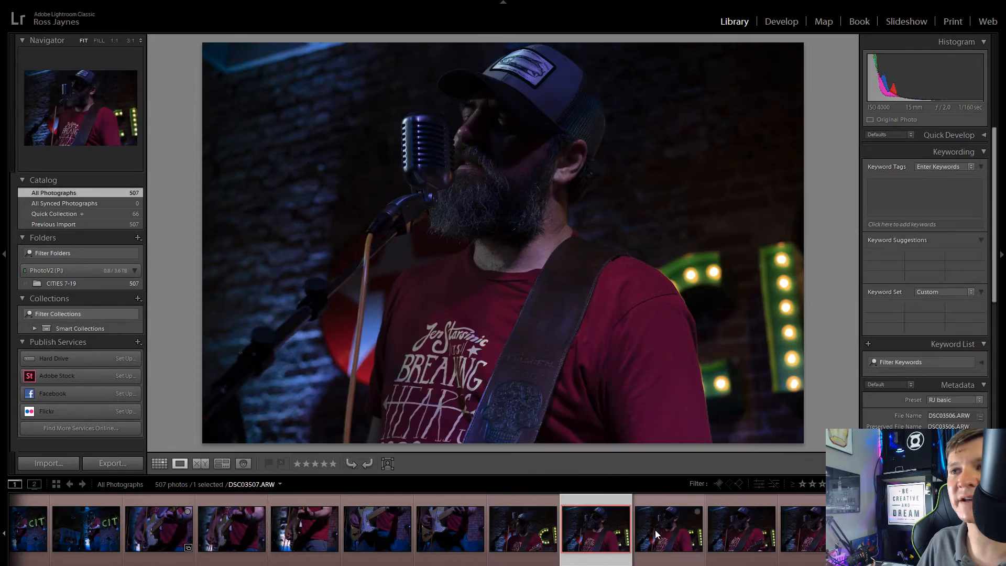
click(616, 524)
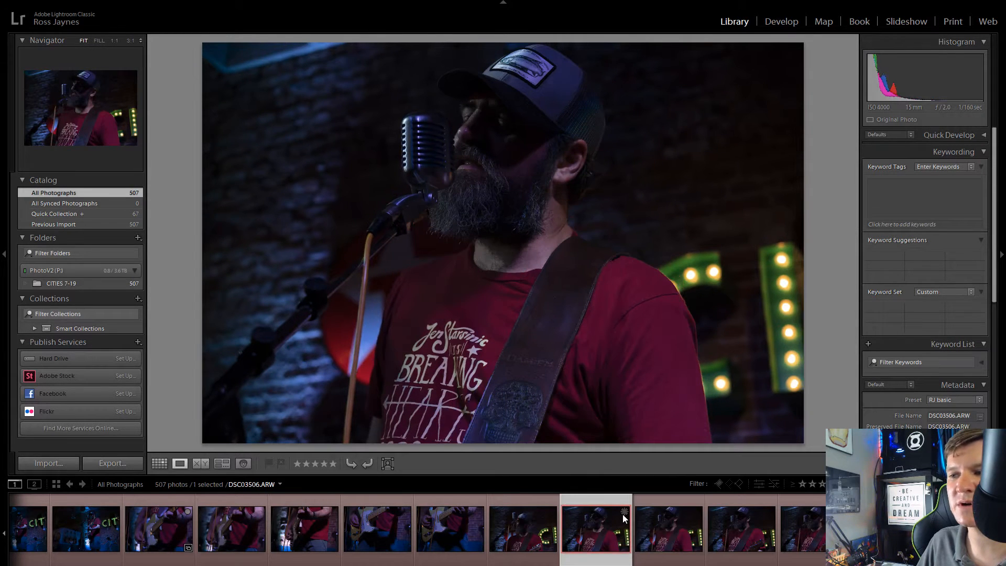
click(622, 514)
Step: Review the last singer close-ups from DSC03509.ARW to DSC03511.ARW and switch the photo source to the Quick Collection
click(812, 526)
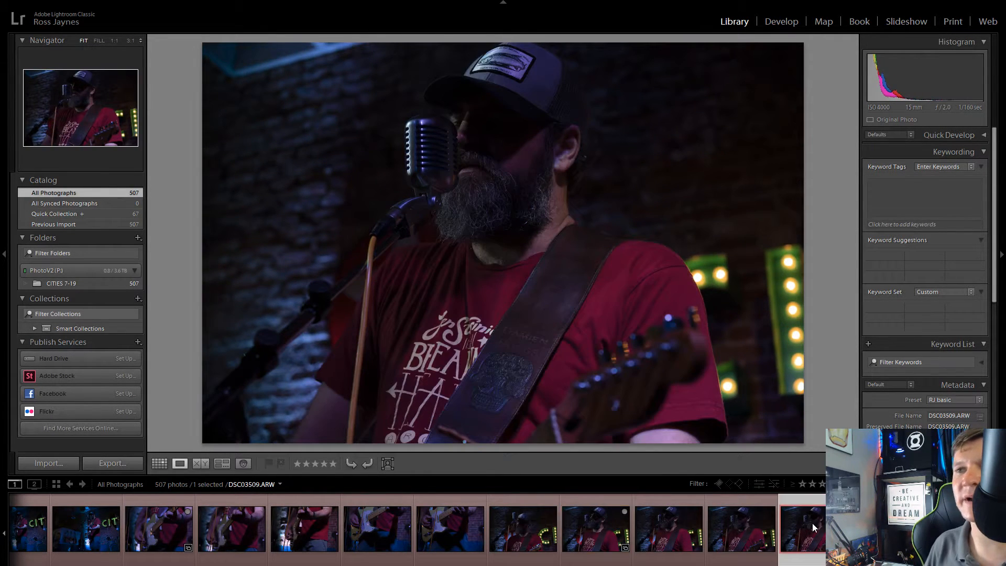
key(Right)
key(Right)
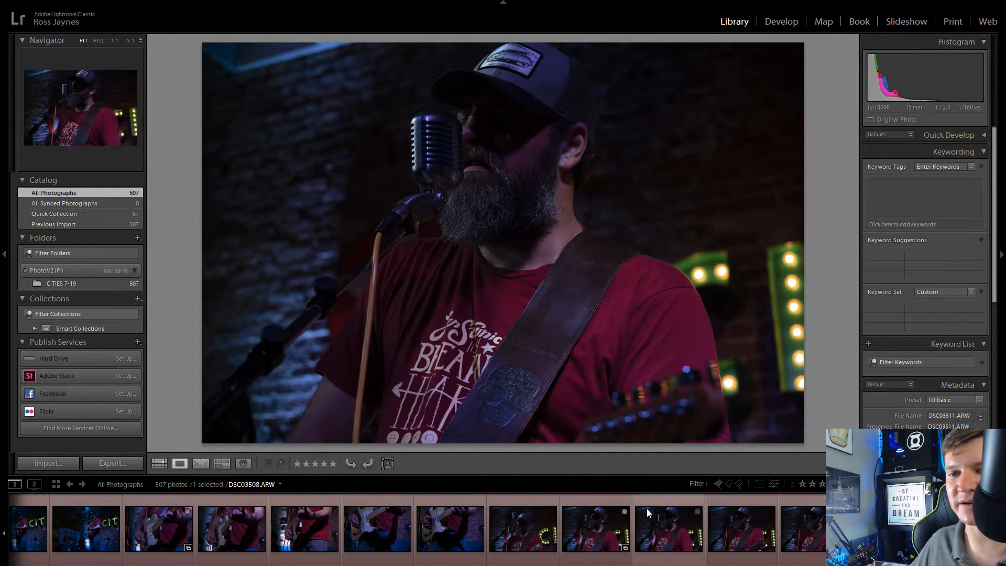
click(190, 485)
click(228, 503)
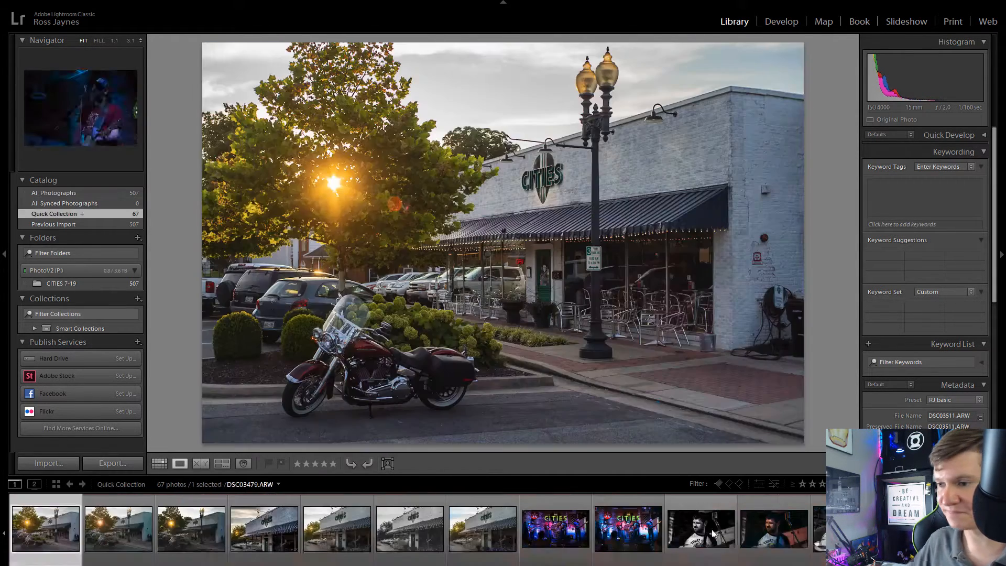
Step: Compare DSC03363.ARW with DSC03366.ARW, check DSC03363.ARW's sharpness up close, and remove it from the Quick Collection
scroll(804, 534, down, 10)
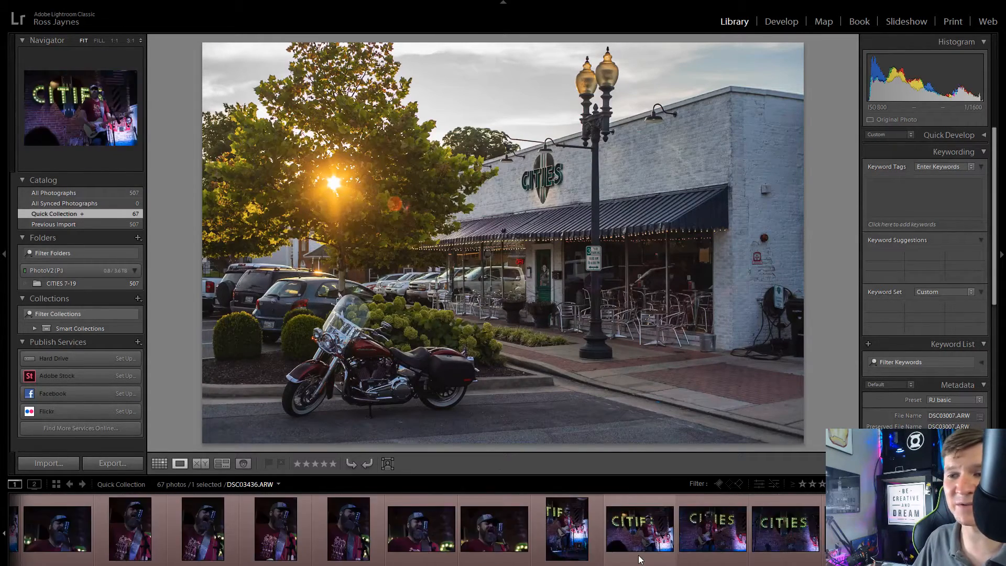
scroll(639, 559, down, 5)
scroll(640, 559, down, 4)
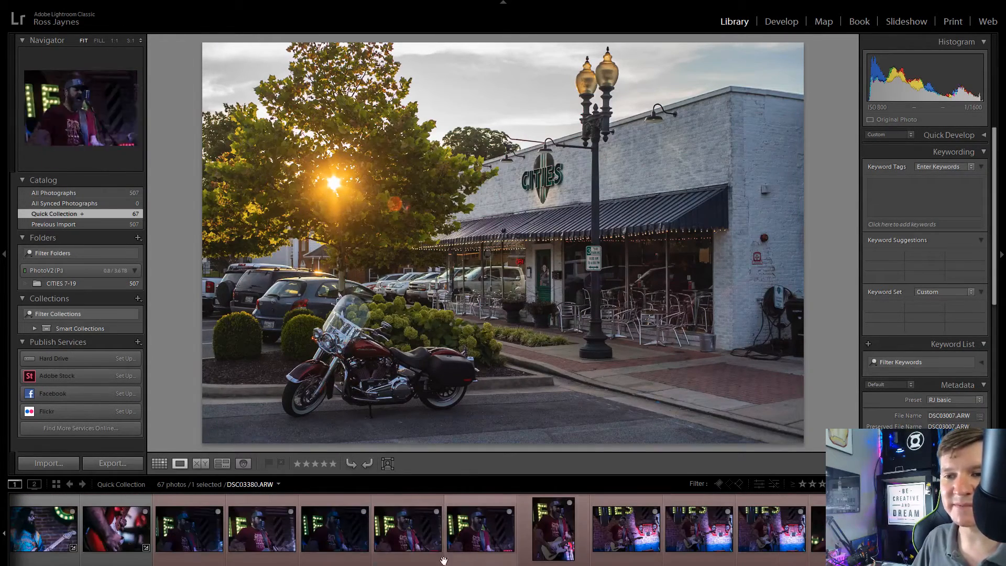
click(180, 540)
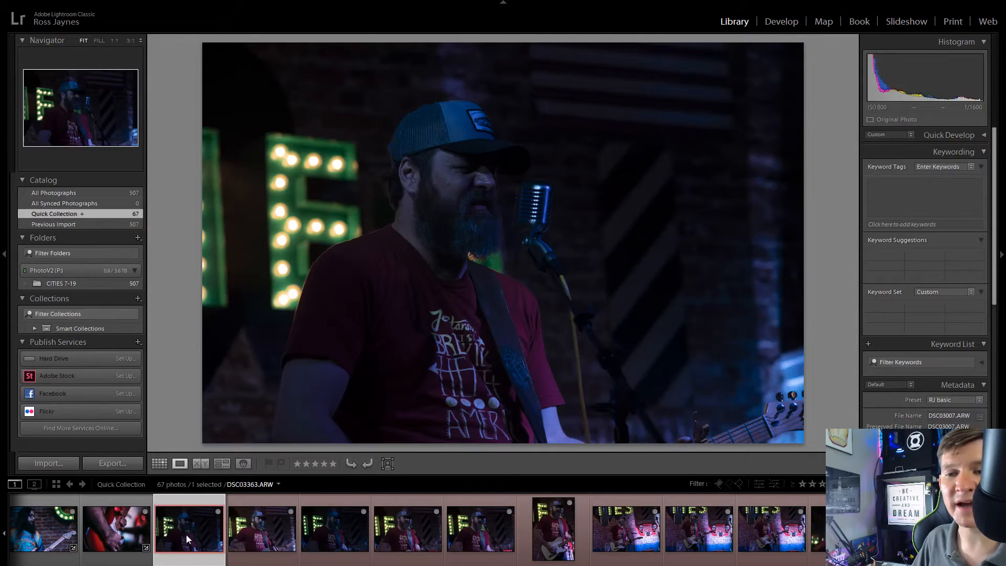
click(266, 539)
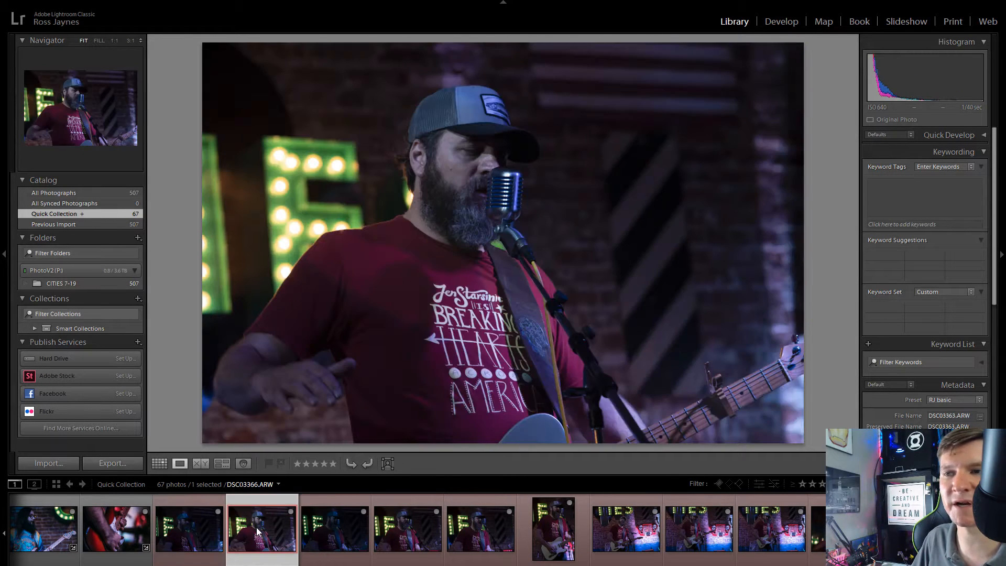
click(192, 530)
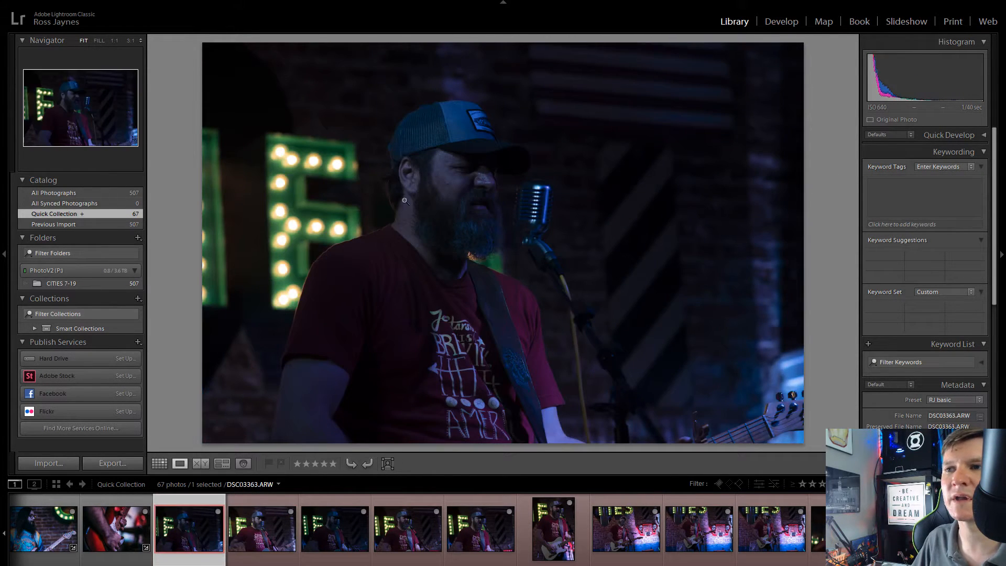
click(405, 201)
drag(715, 121, 357, 222)
click(357, 222)
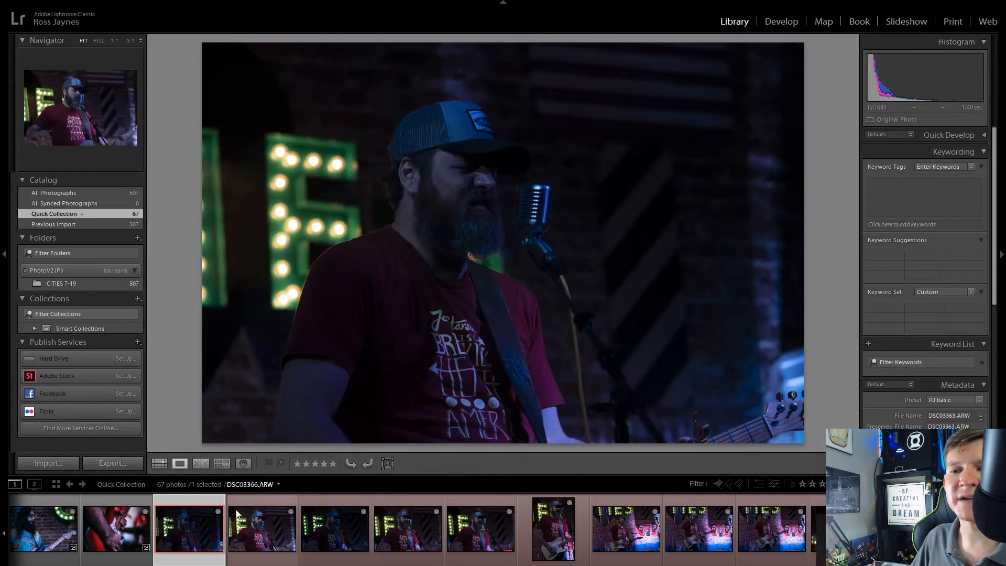
key(Delete)
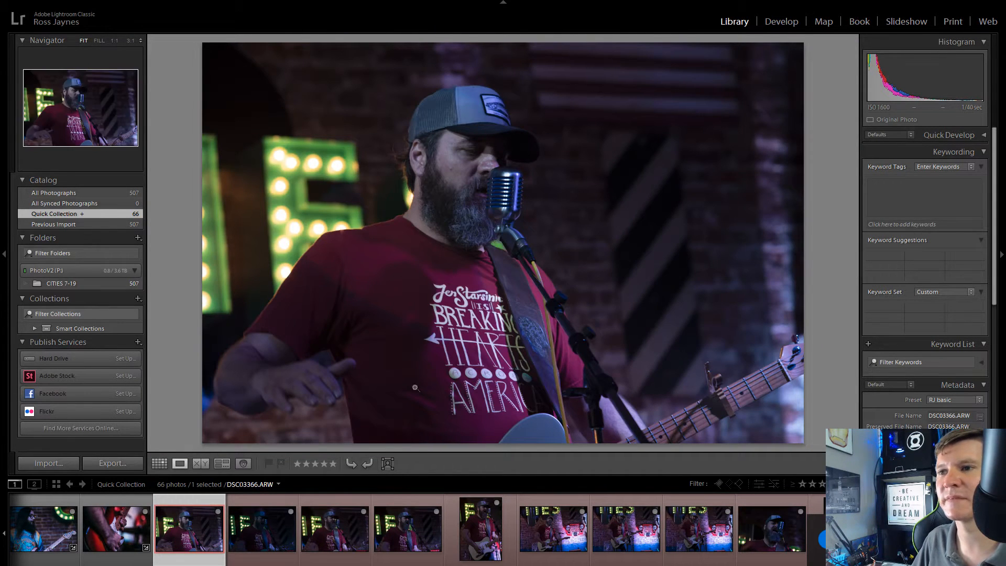
Step: Compare DSC03366.ARW with the darker frame after it and browse through more of the Quick Collection picks
click(262, 527)
click(199, 527)
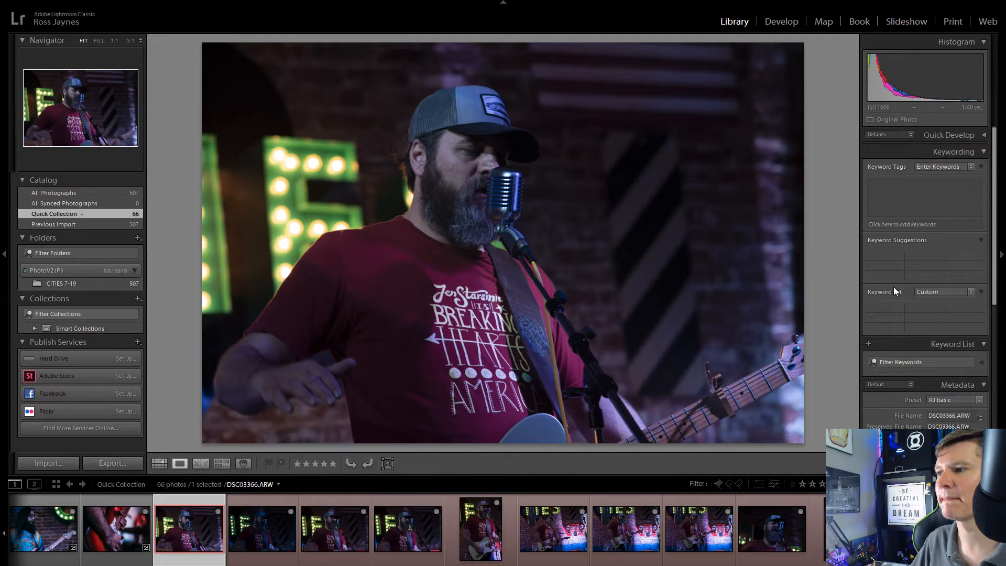
scroll(894, 287, down, 5)
scroll(618, 538, down, 5)
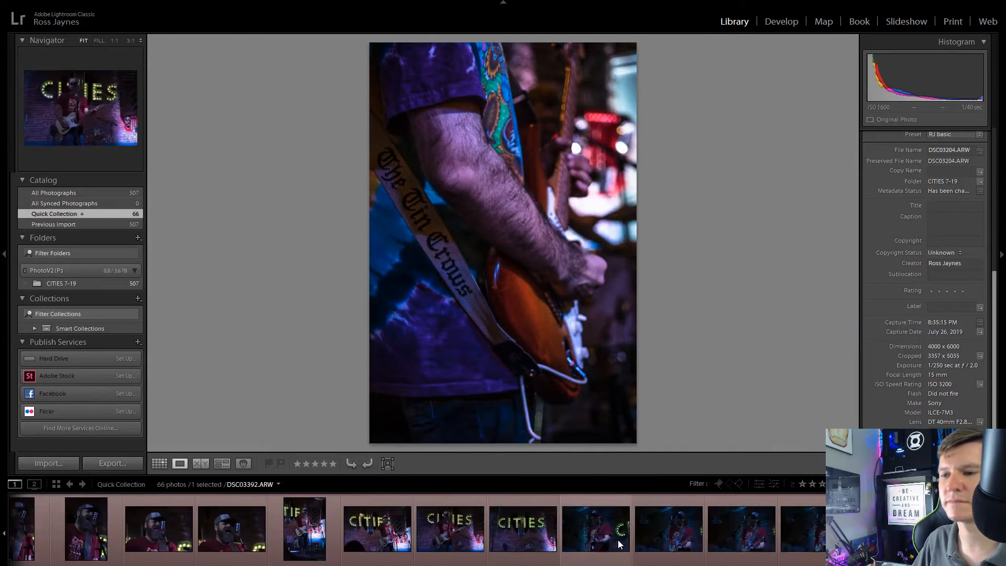
Step: Browse the Quick Collection picks and select the red-labelled run of frames starting at DSC03366.ARW
scroll(624, 538, up, 2)
scroll(624, 539, down, 2)
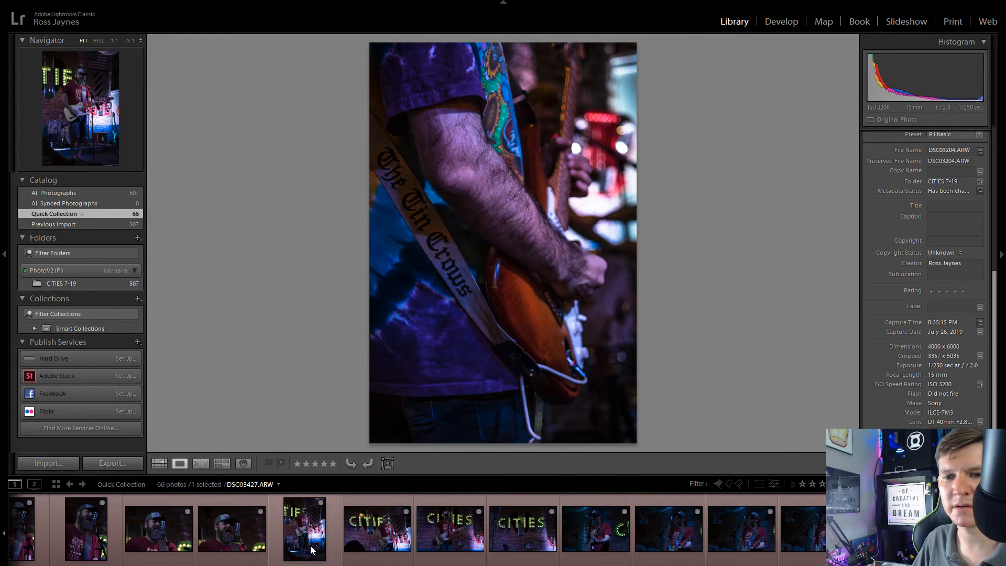
scroll(314, 545, up, 4)
scroll(311, 550, up, 2)
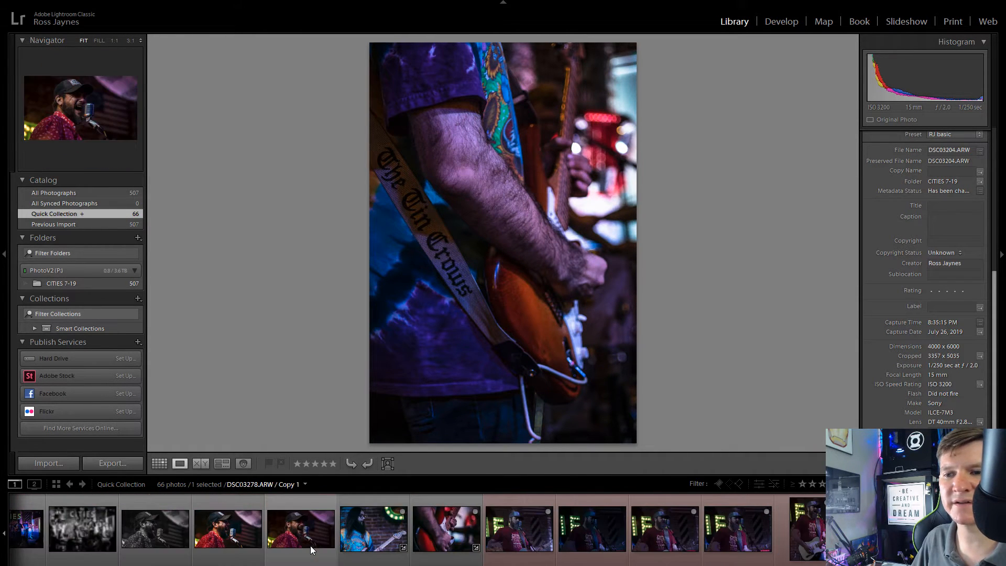
scroll(311, 550, down, 5)
scroll(311, 549, up, 4)
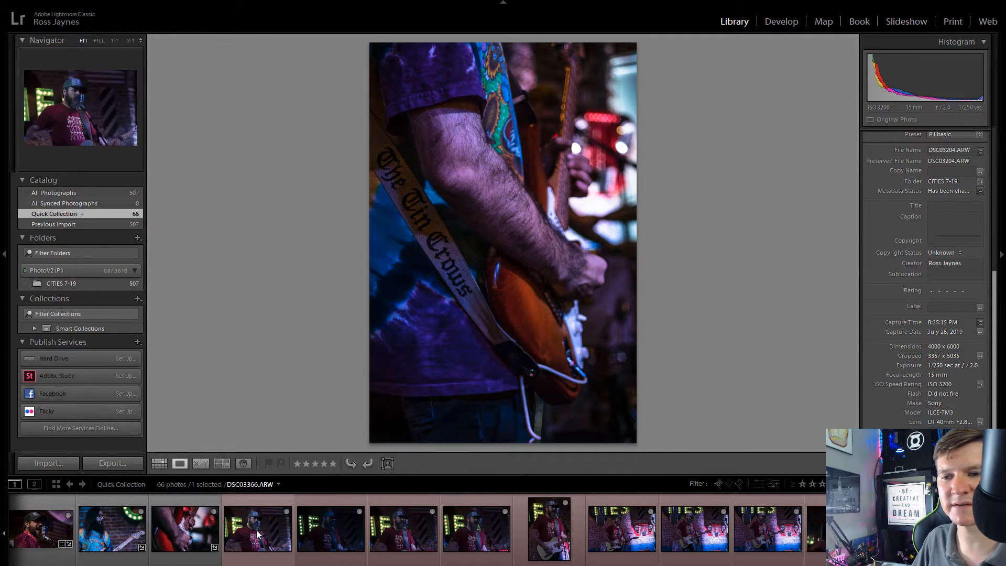
click(259, 535)
scroll(385, 533, down, 3)
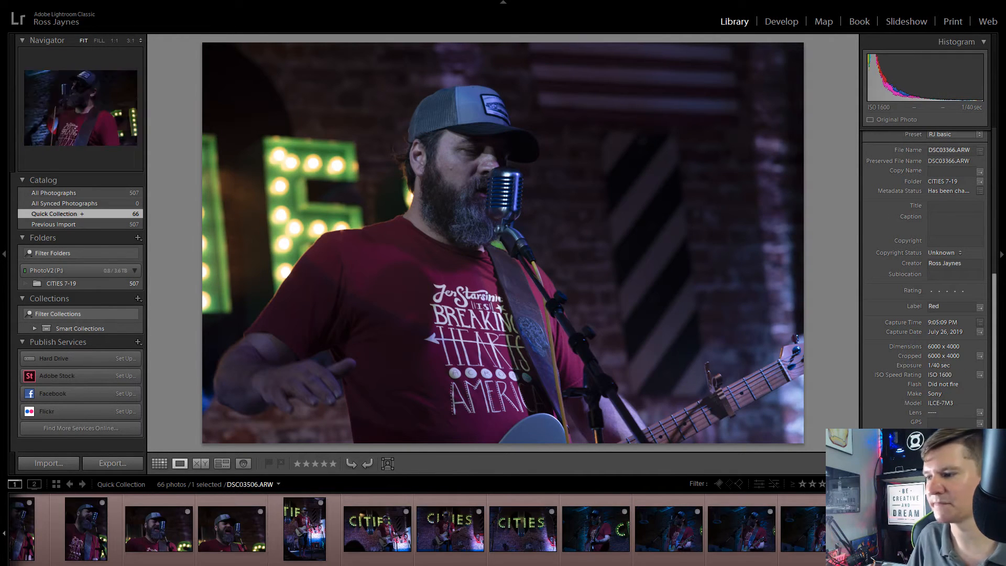
shift+click(938, 530)
scroll(542, 526, up, 6)
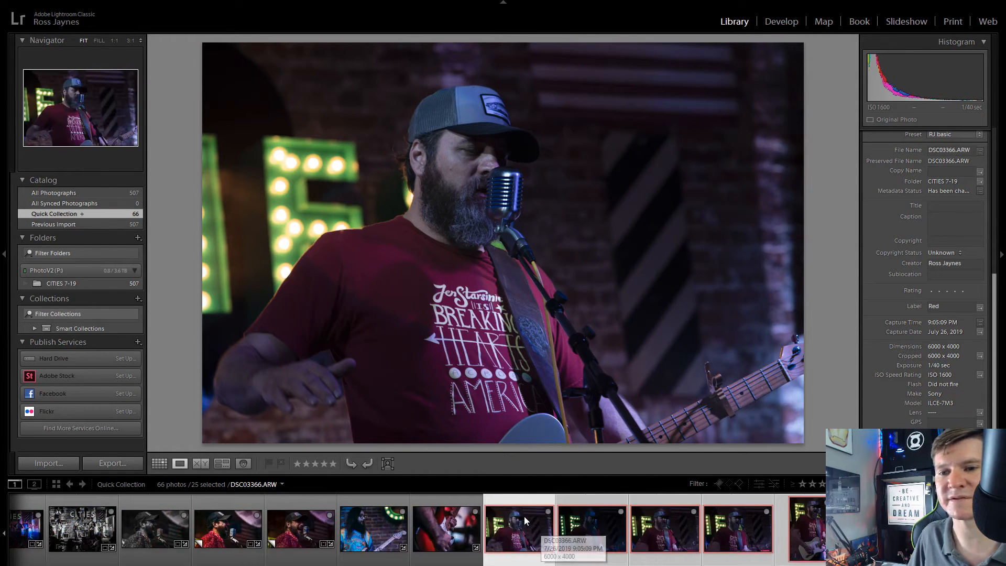
Step: Select only DSC03366.ARW, open it in the Develop module and inspect the singer's face up close
click(520, 511)
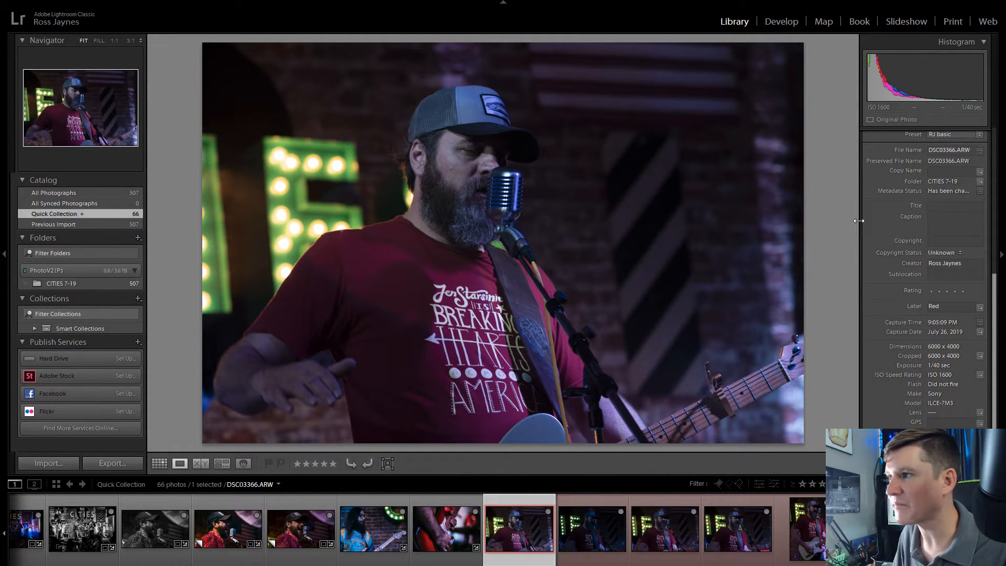
click(778, 21)
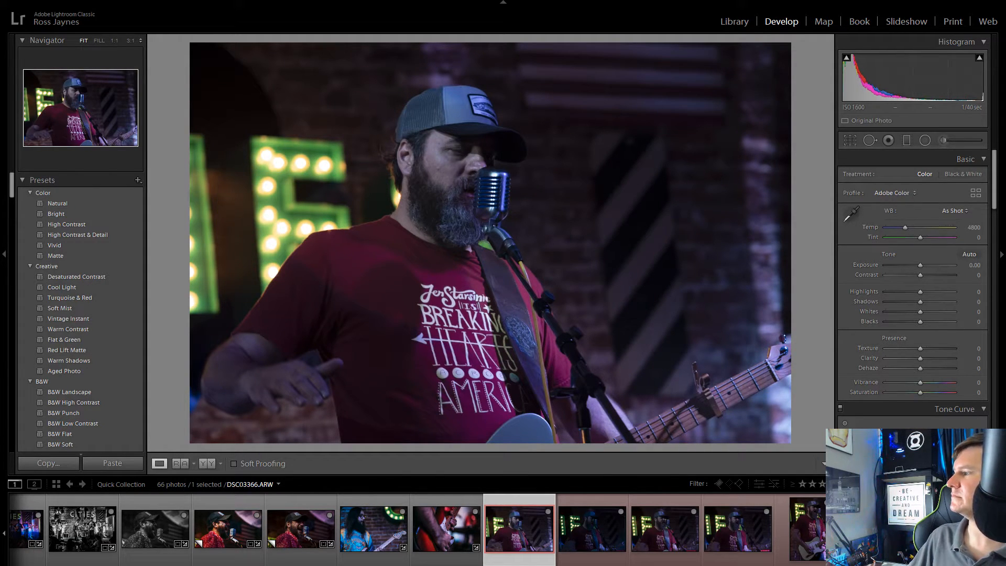
click(418, 155)
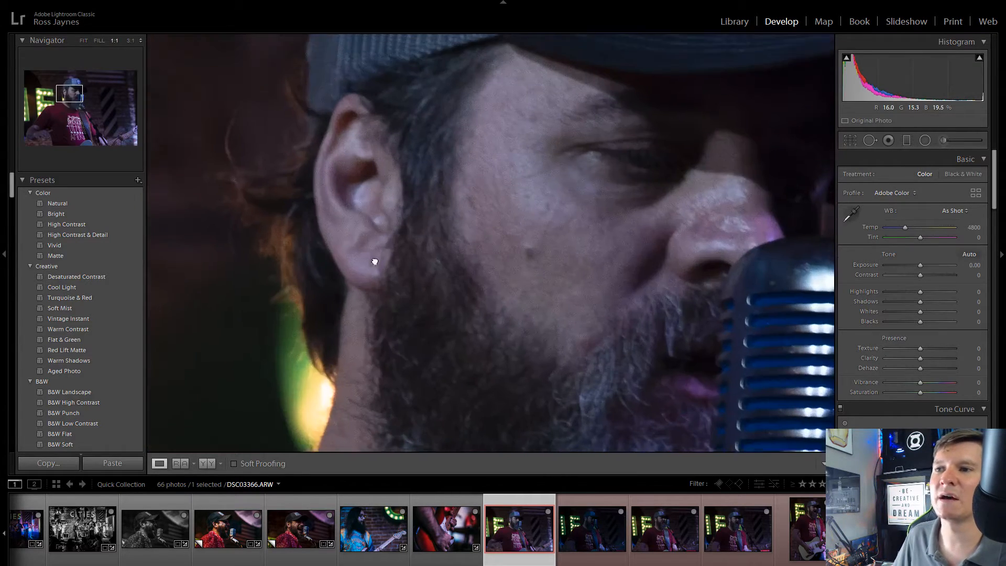
drag(375, 263, 428, 252)
click(429, 251)
drag(472, 227, 451, 173)
Step: Crop DSC03366.ARW to a 16 x 9 aspect ratio that keeps the singer's cap in the frame
click(856, 140)
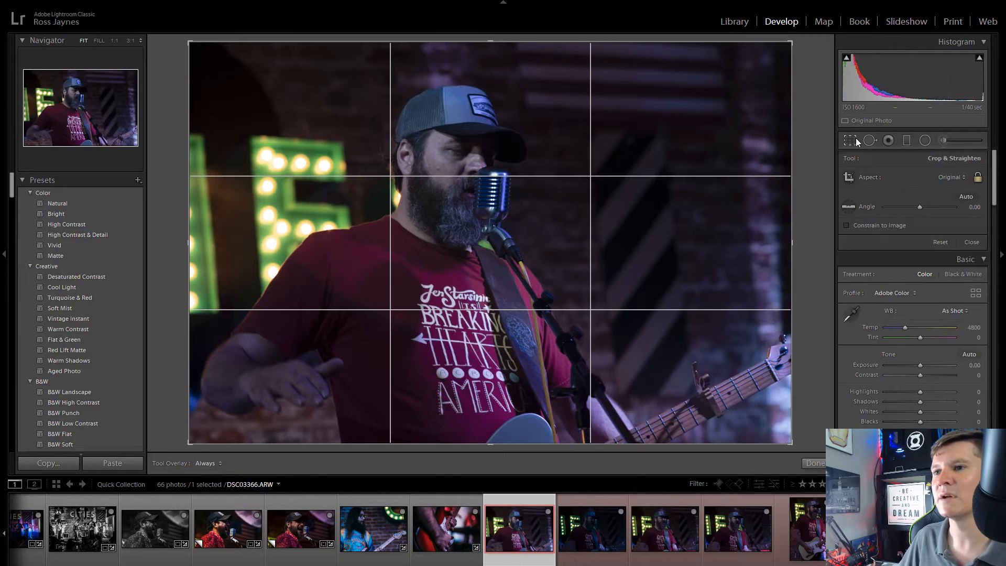
click(954, 175)
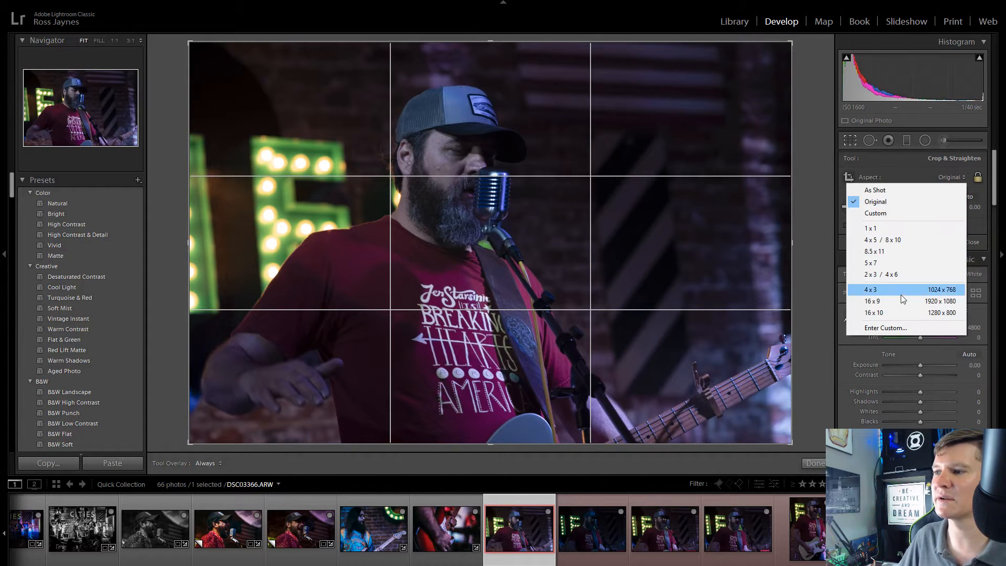
click(872, 289)
drag(565, 286, 565, 285)
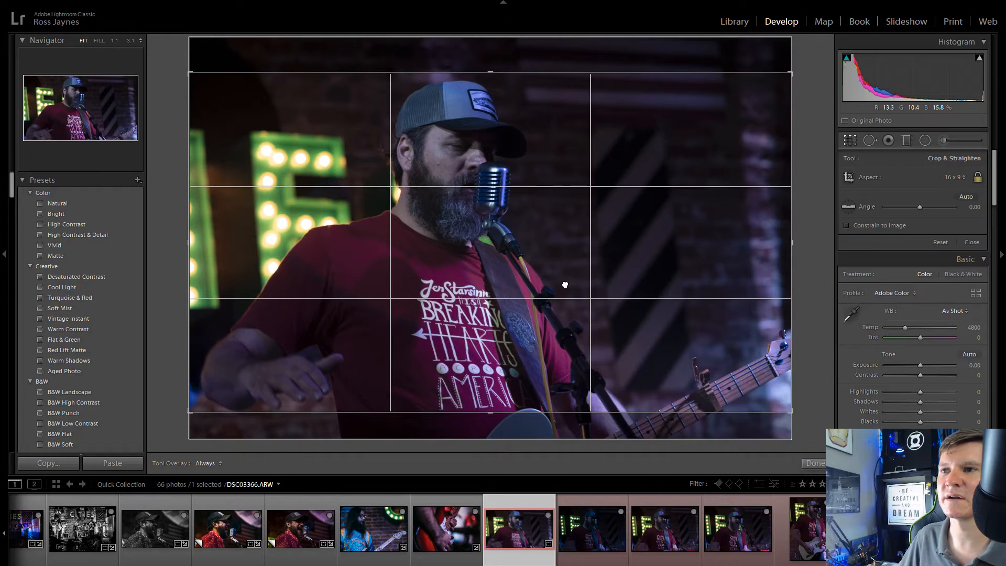
click(844, 139)
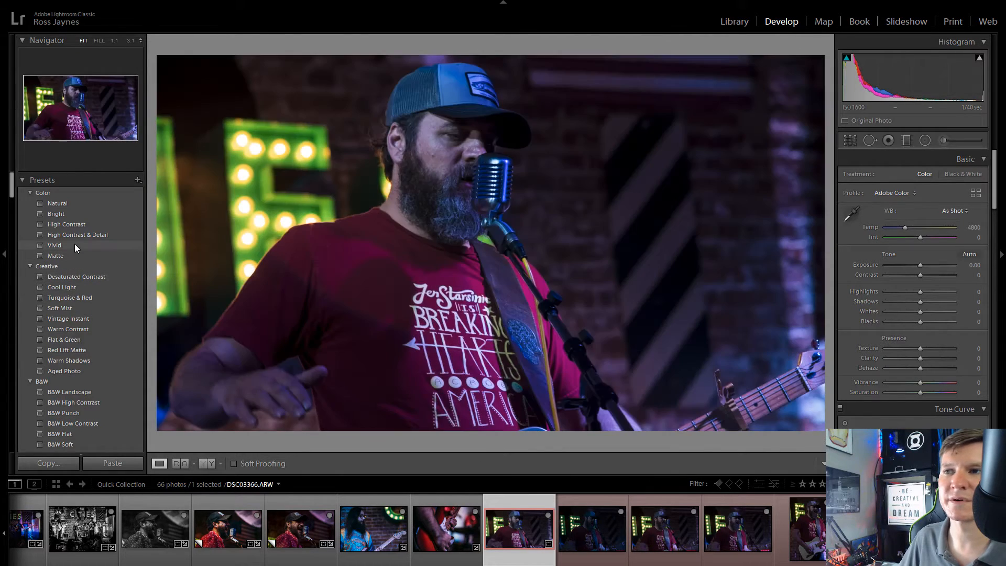
Step: Look through the film presets and apply C - Portra 160 from VSCO Film Essentials to DSC03366.ARW
scroll(127, 287, down, 2)
scroll(128, 287, down, 10)
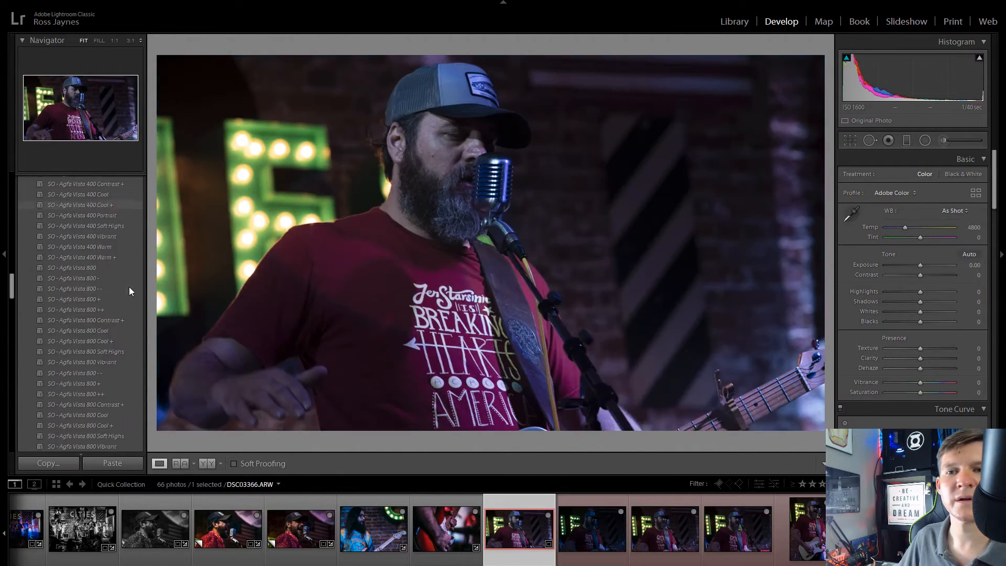
click(486, 365)
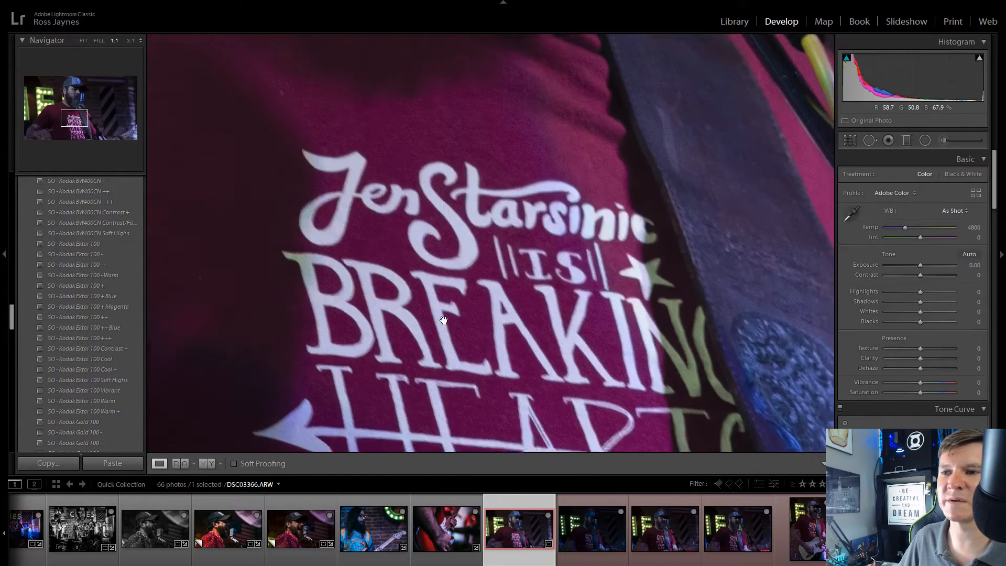
click(616, 337)
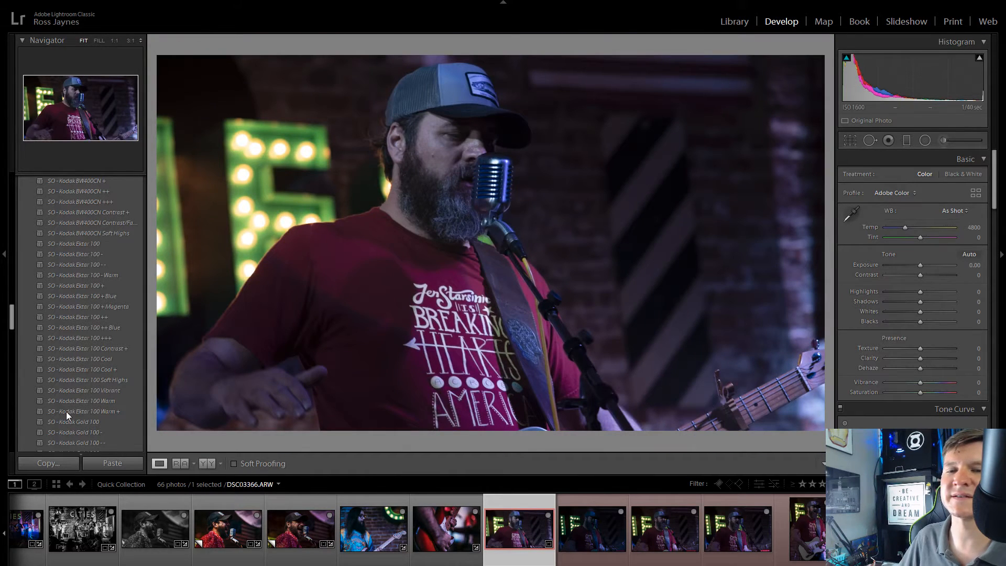
scroll(66, 411, down, 10)
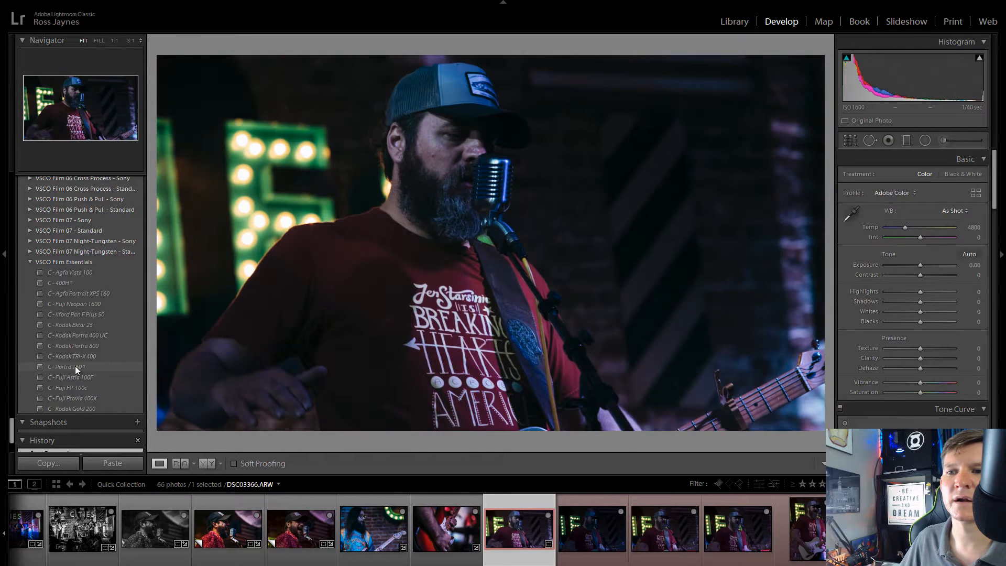
click(74, 367)
Step: Check the preset's Effects settings and set the exposure of DSC03366.ARW to +0.30
scroll(851, 329, down, 10)
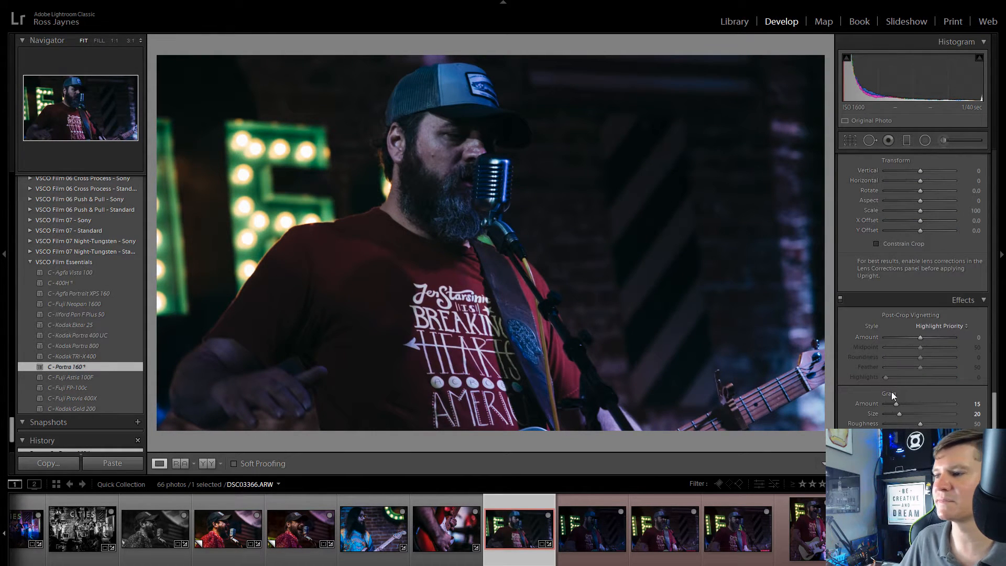
scroll(863, 403, down, 5)
scroll(867, 401, up, 15)
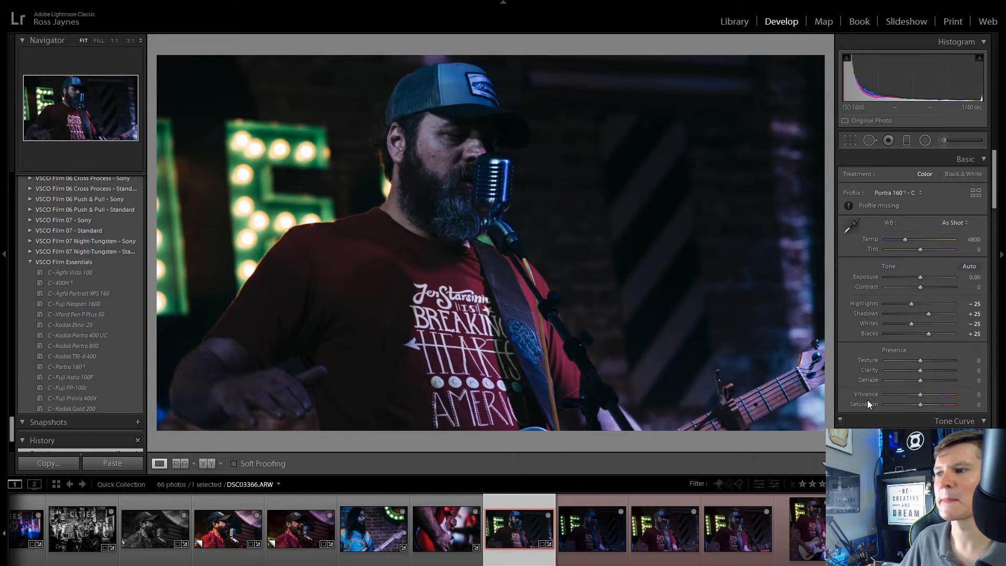
click(971, 277)
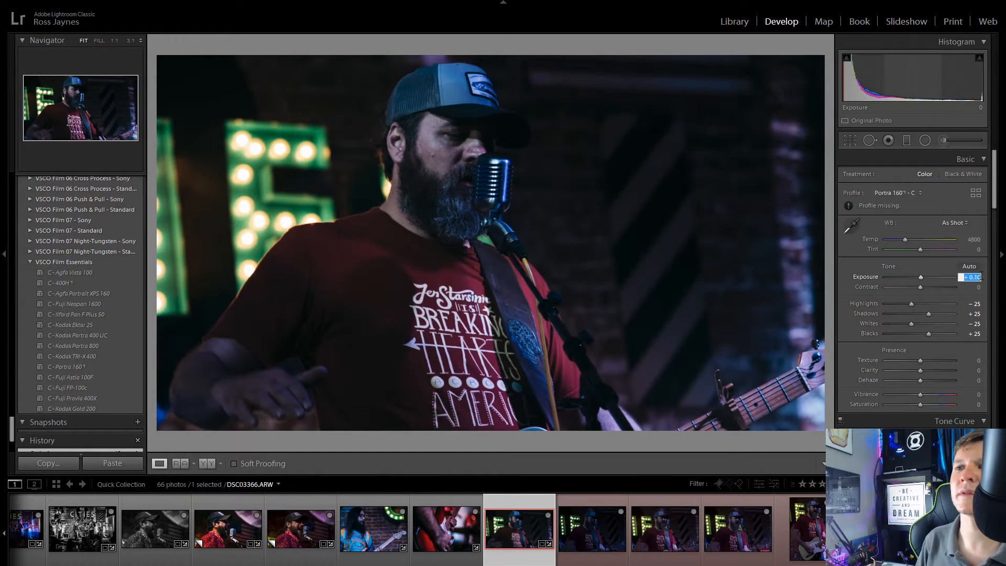
text(.9)
key(Return)
text(.3)
key(Return)
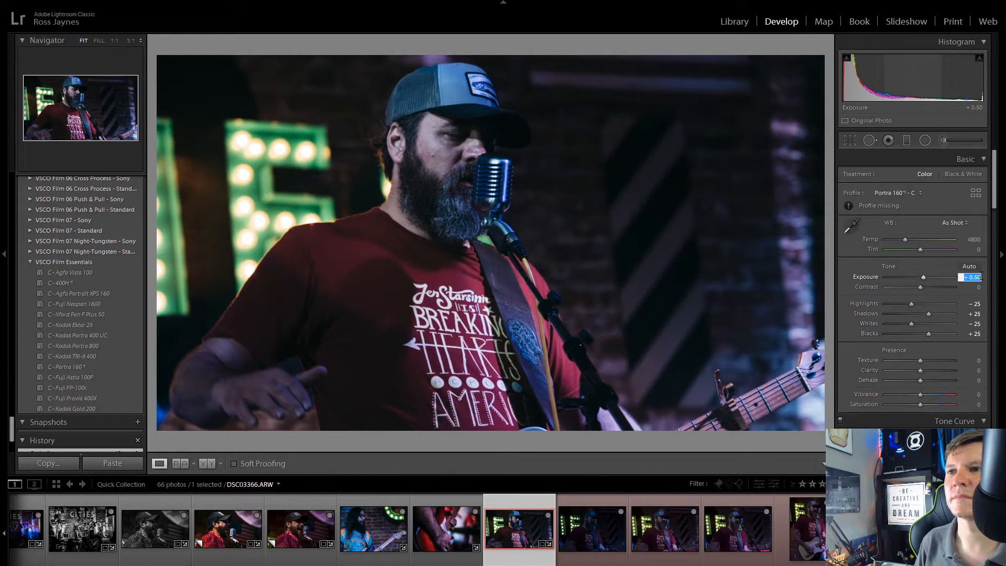
key(Return)
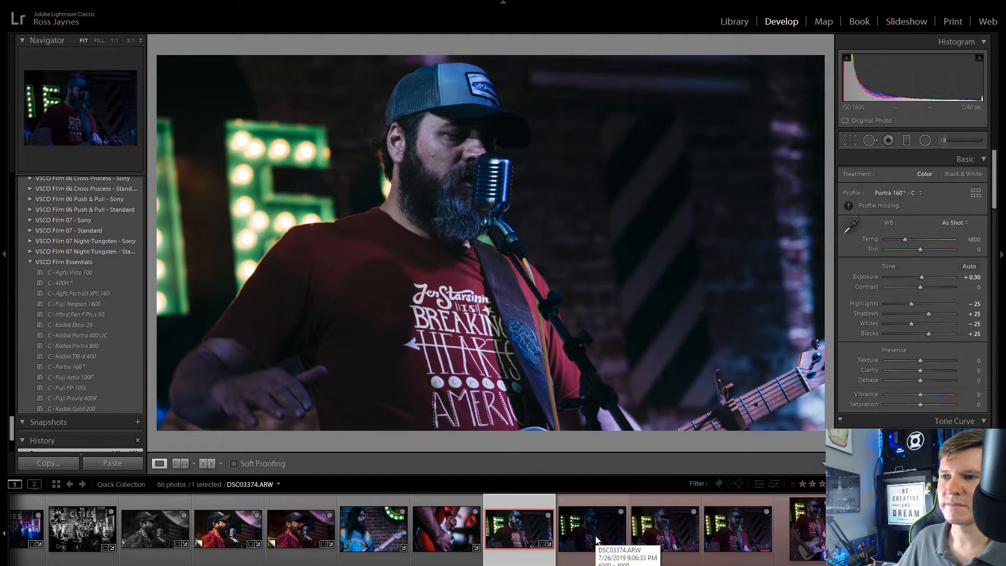
Step: Set Texture to -34, Clarity to +33 and Dehaze to +15, and remove DSC03366.ARW from the Quick Collection
mouse_move(921, 361)
mouse_down()
mouse_move(942, 363)
mouse_move(899, 373)
mouse_move(938, 371)
mouse_move(927, 380)
mouse_up()
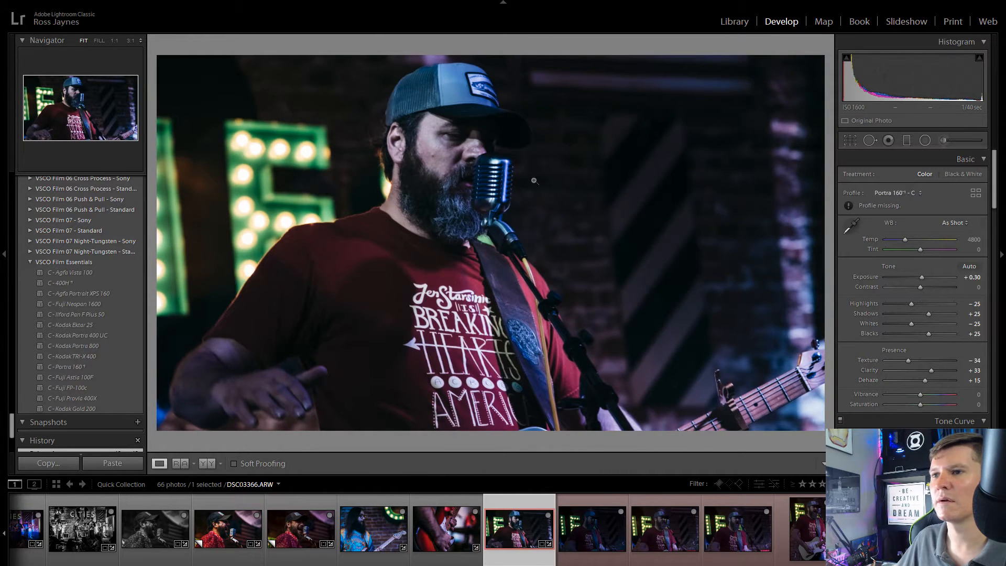
click(534, 181)
click(534, 181)
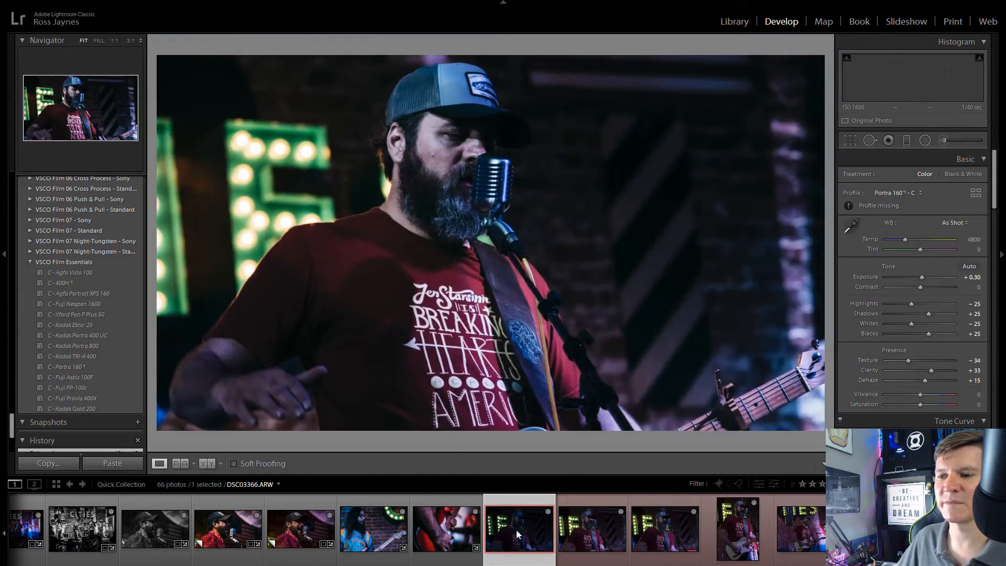
Step: Open the dark frame DSC03374.ARW and crop it to a vertical format around the singer and microphone
click(517, 530)
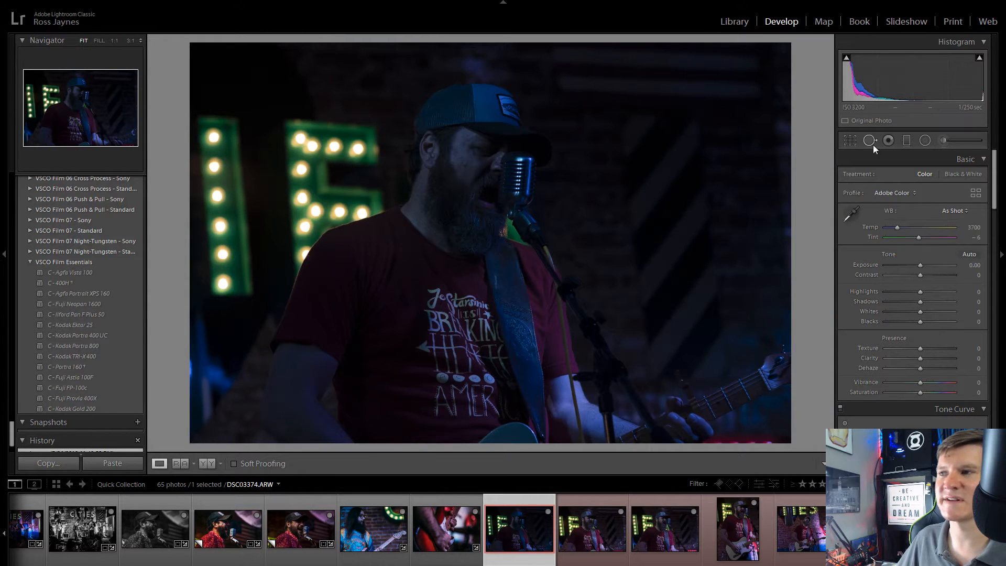
click(850, 141)
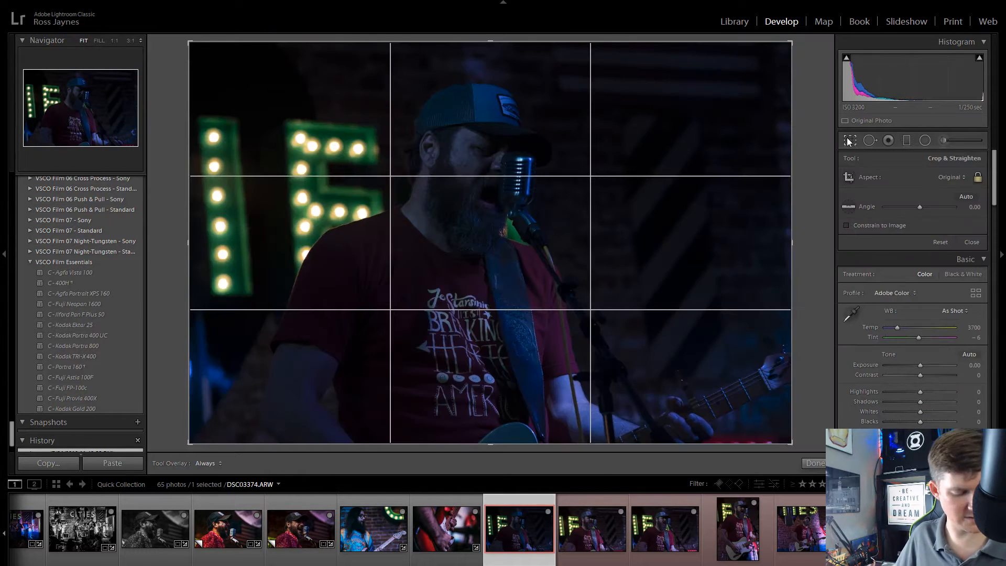
key(x)
drag(560, 242, 526, 263)
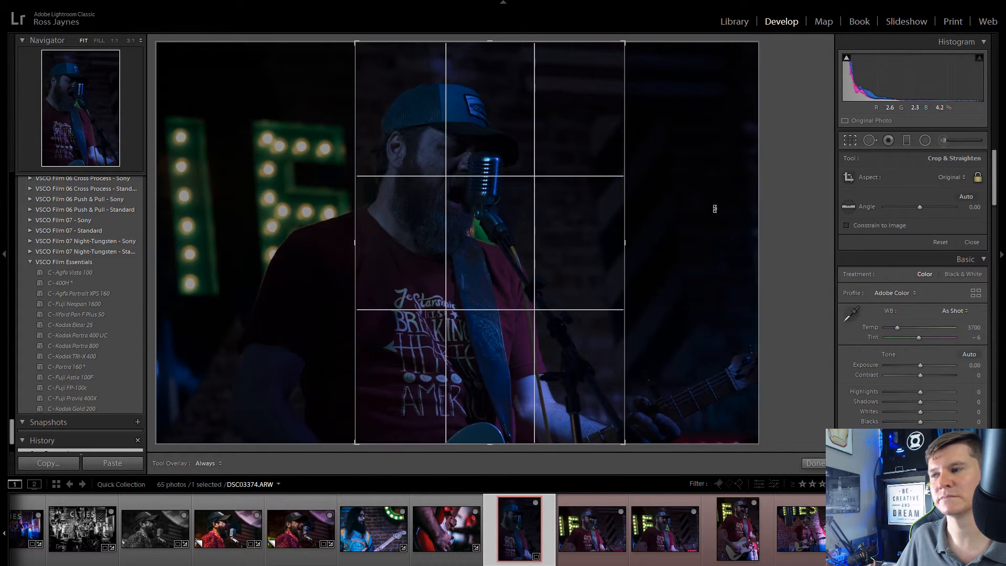
click(850, 140)
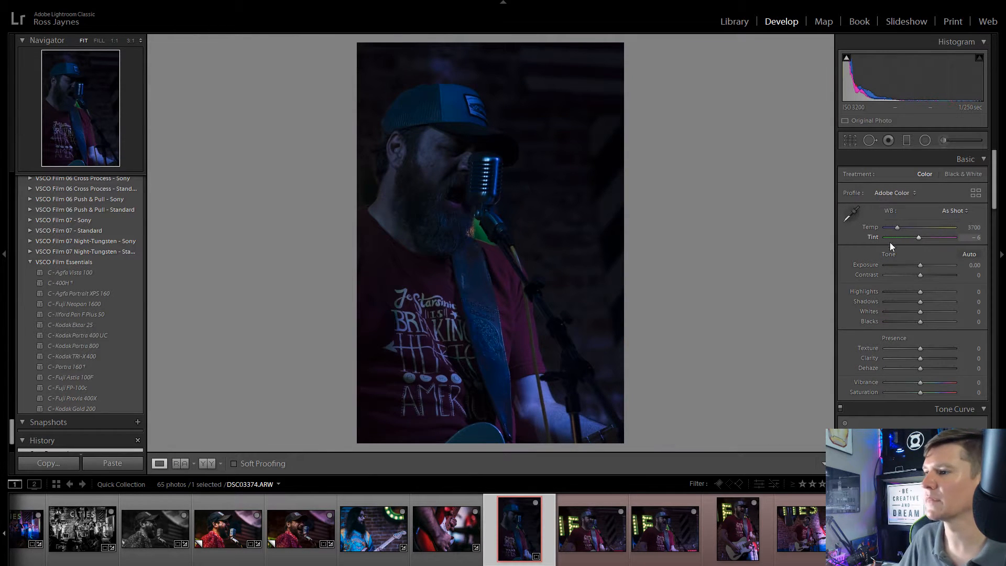
Step: Brighten DSC03374.ARW, apply the Auto tone adjustment and set the exposure to +2.25
drag(921, 265, 938, 268)
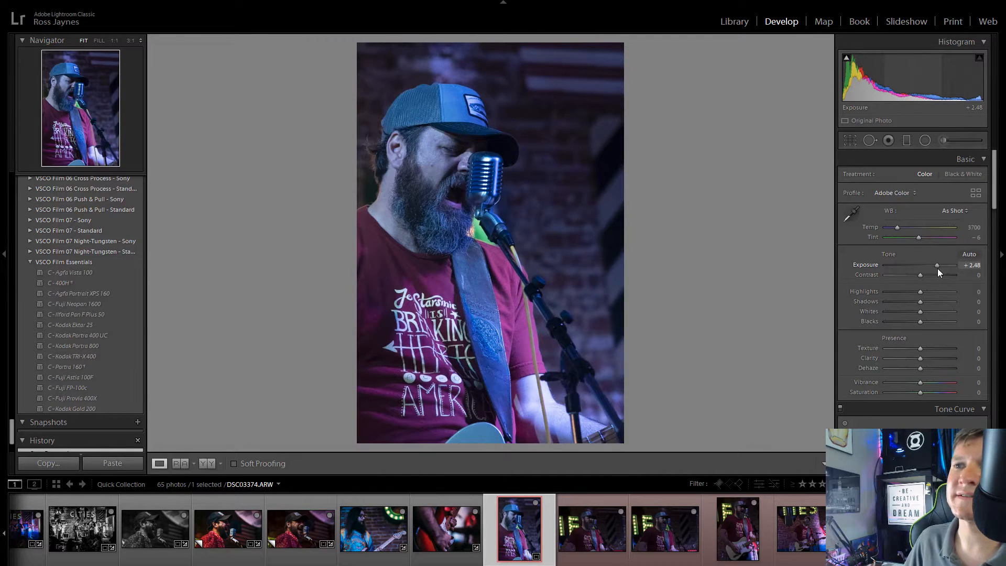
mouse_move(938, 269)
mouse_down()
mouse_move(956, 272)
mouse_move(939, 282)
mouse_up()
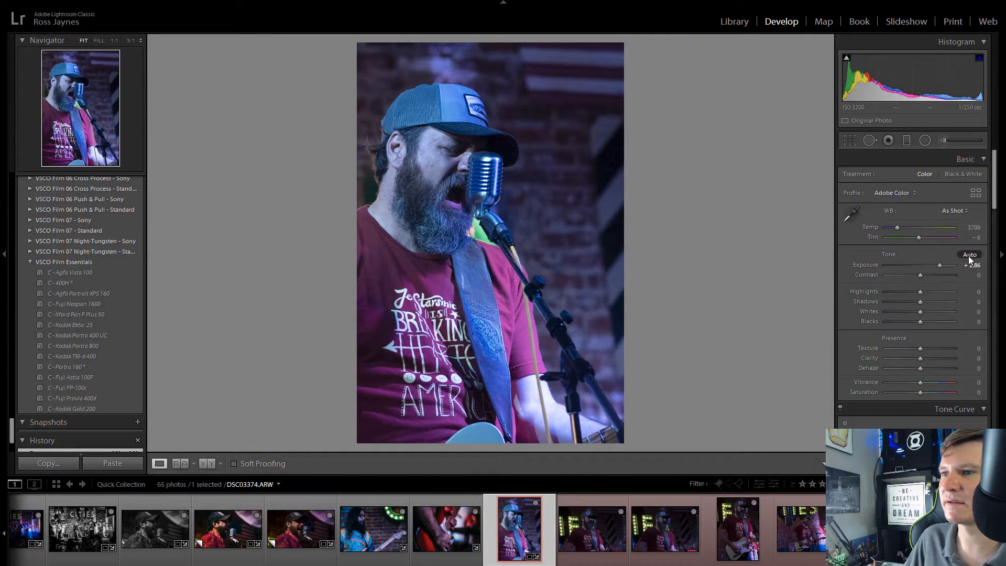
click(969, 255)
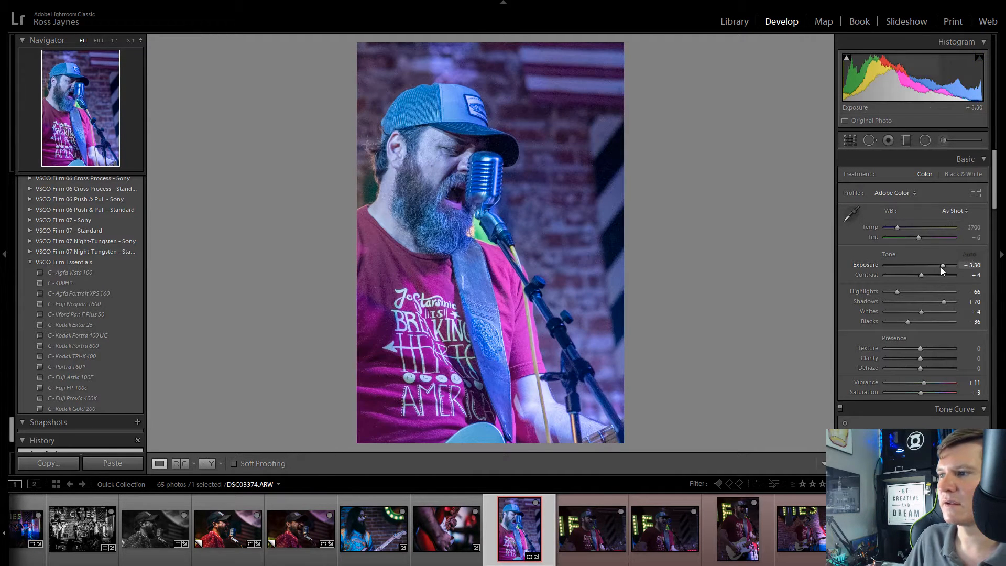
drag(945, 266, 932, 267)
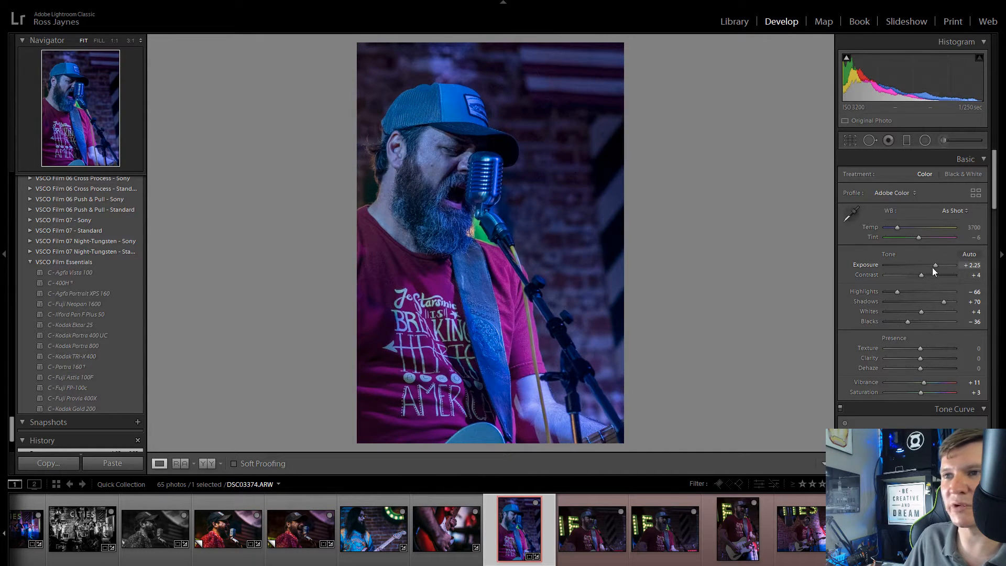
Step: Sample the white balance beside the singer's shoulder and warm the photo to Temp 5435 and Tint -29
click(854, 215)
click(378, 216)
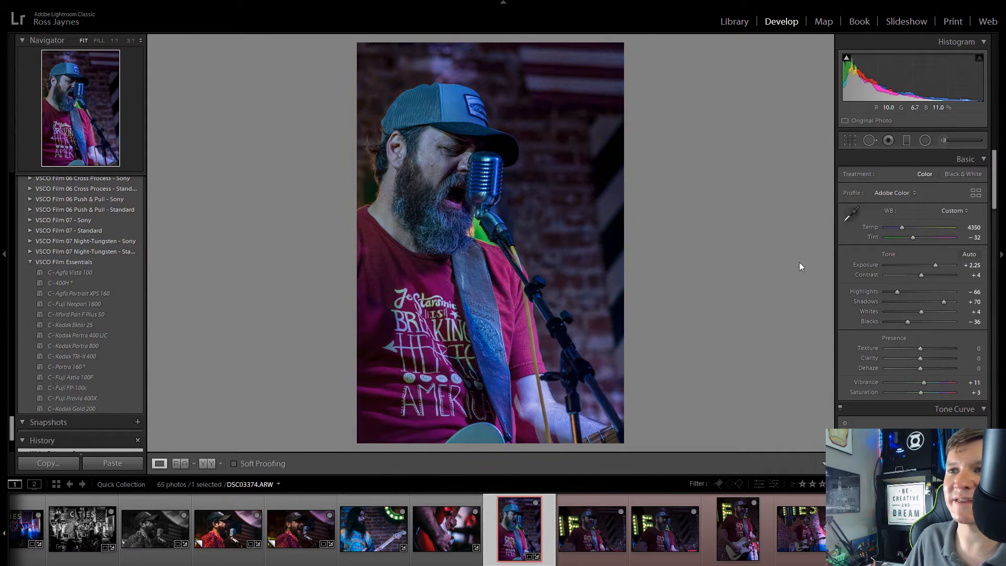
mouse_move(902, 228)
mouse_down()
mouse_move(926, 234)
mouse_move(906, 239)
mouse_move(917, 239)
mouse_up()
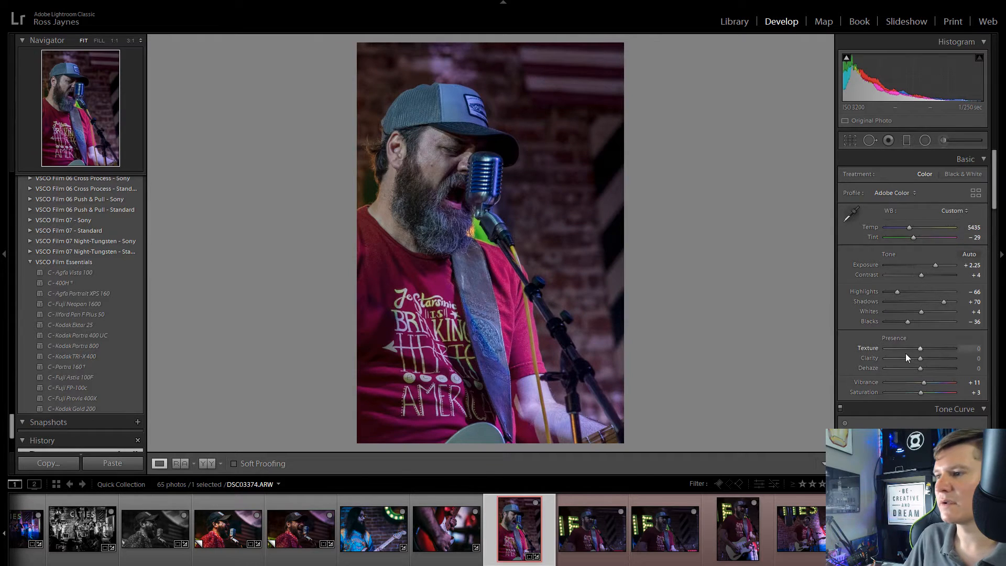
Step: Set Texture to -44, Clarity to +44 and Vibrance to +37 on DSC03374.ARW
mouse_move(921, 358)
mouse_down()
mouse_move(937, 358)
mouse_move(910, 348)
mouse_move(945, 346)
mouse_move(906, 348)
mouse_move(958, 358)
mouse_move(935, 364)
mouse_up()
drag(924, 382, 933, 385)
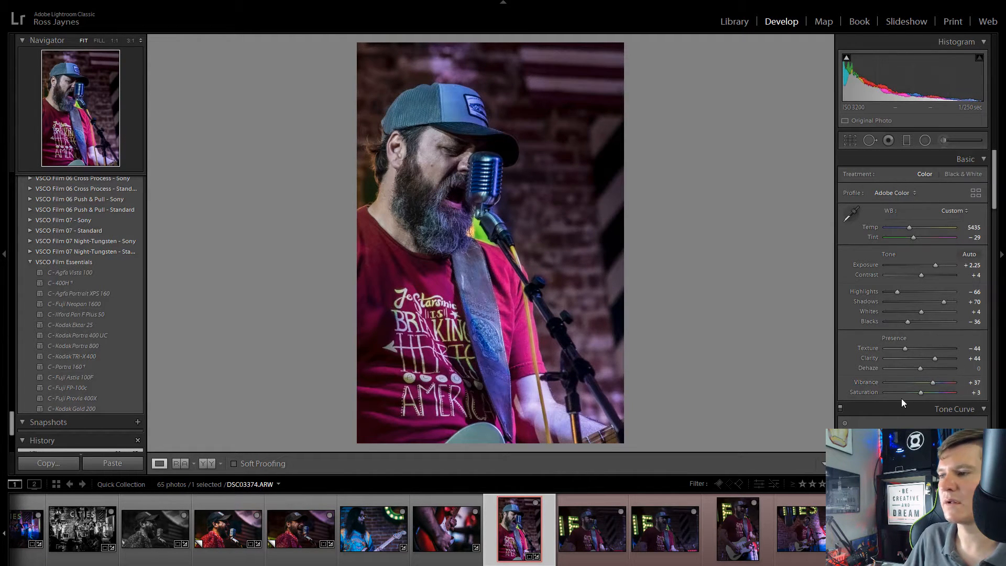
Step: Create a virtual copy of DSC03374.ARW and set its sharpening amount to 15 and luminance noise reduction to 12
right_click(529, 540)
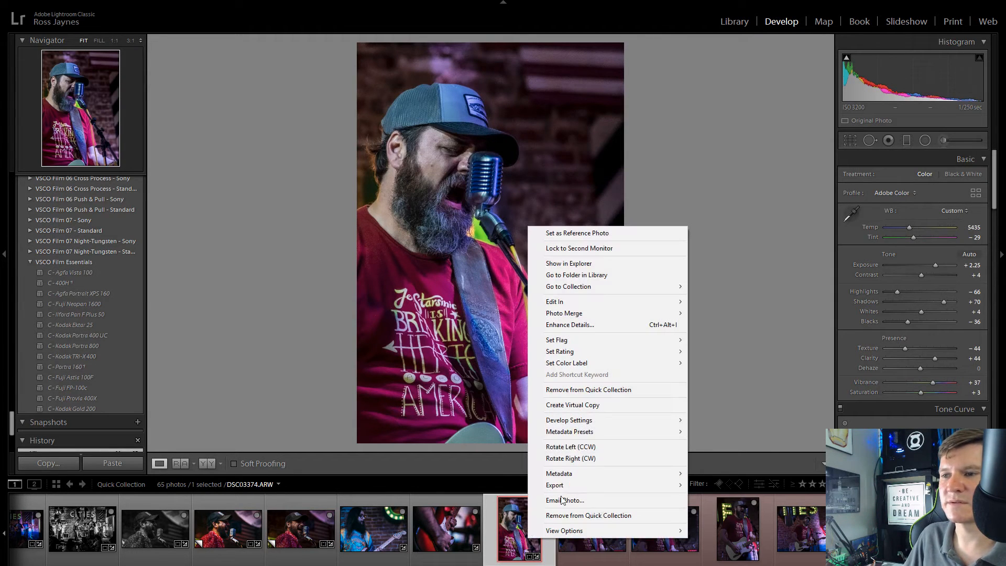
click(574, 405)
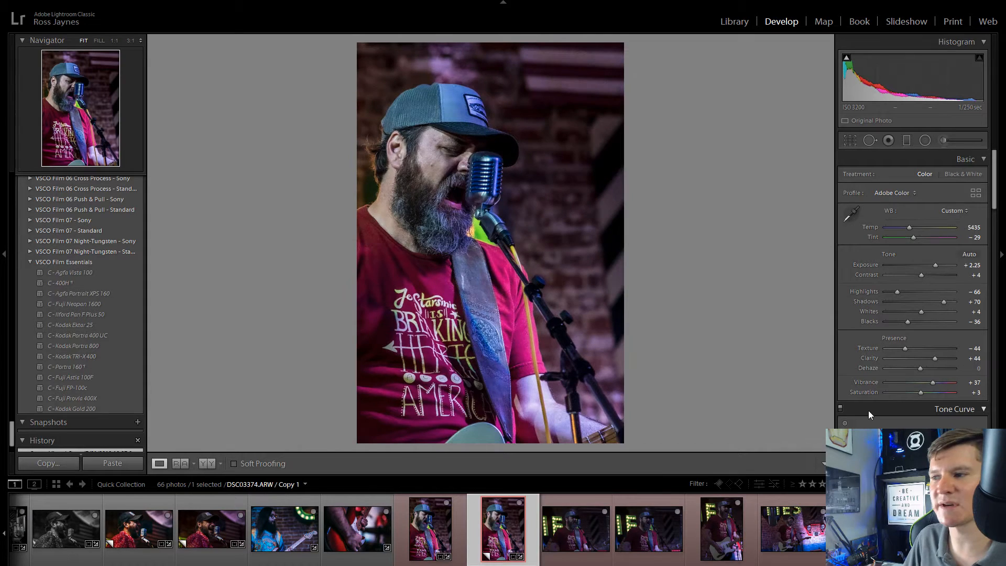
scroll(870, 408, down, 10)
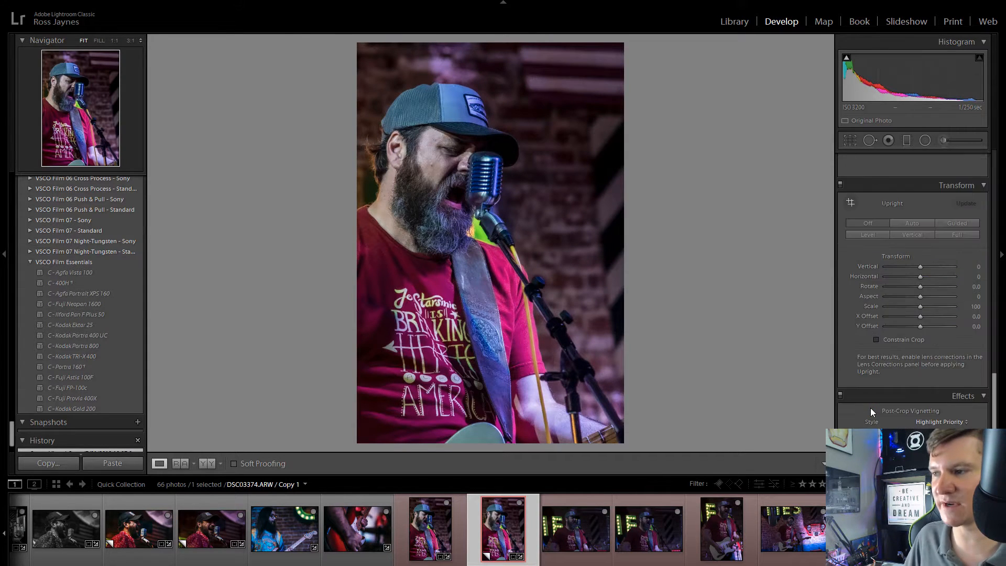
drag(904, 267, 892, 269)
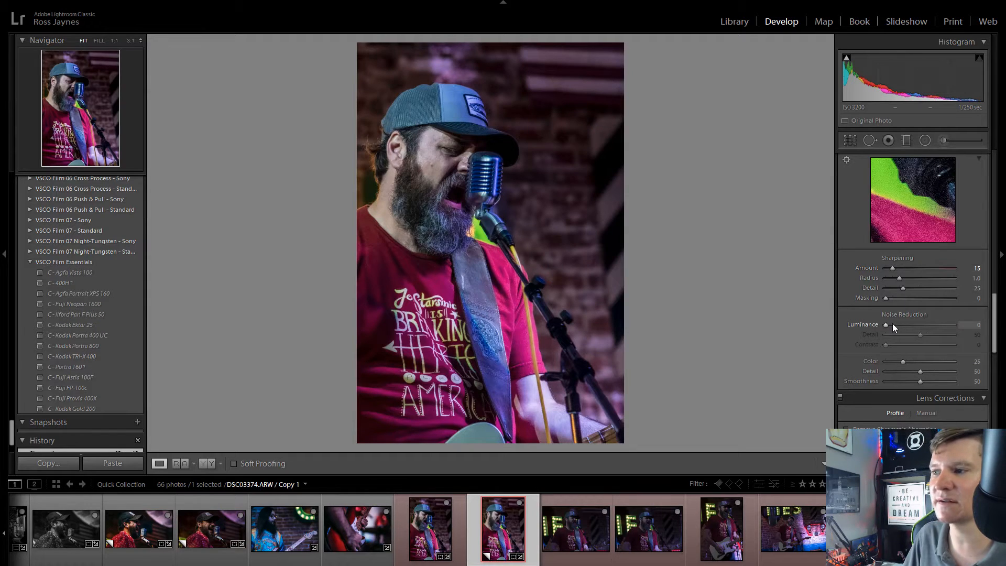
drag(892, 323, 895, 326)
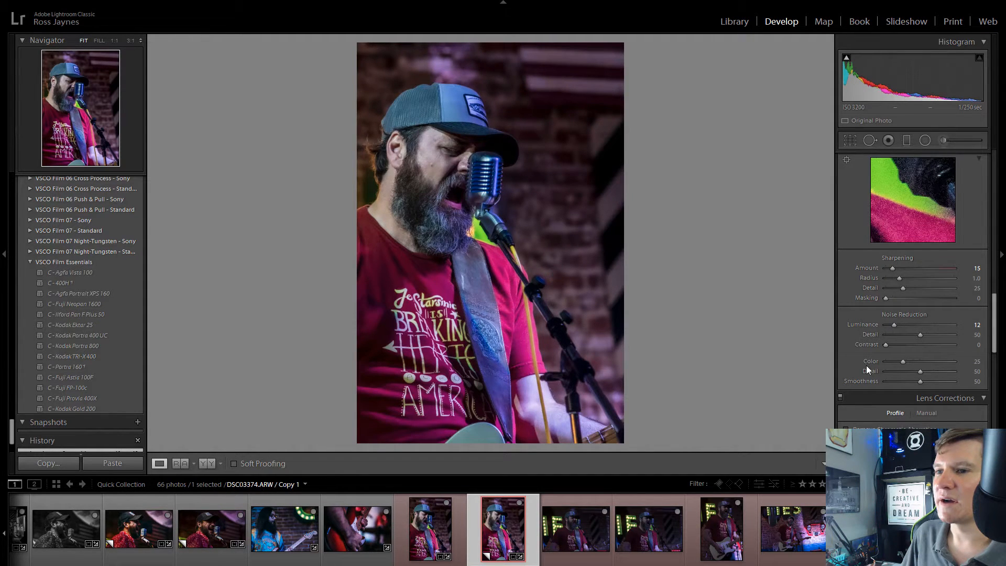
scroll(897, 354, down, 3)
scroll(896, 354, down, 3)
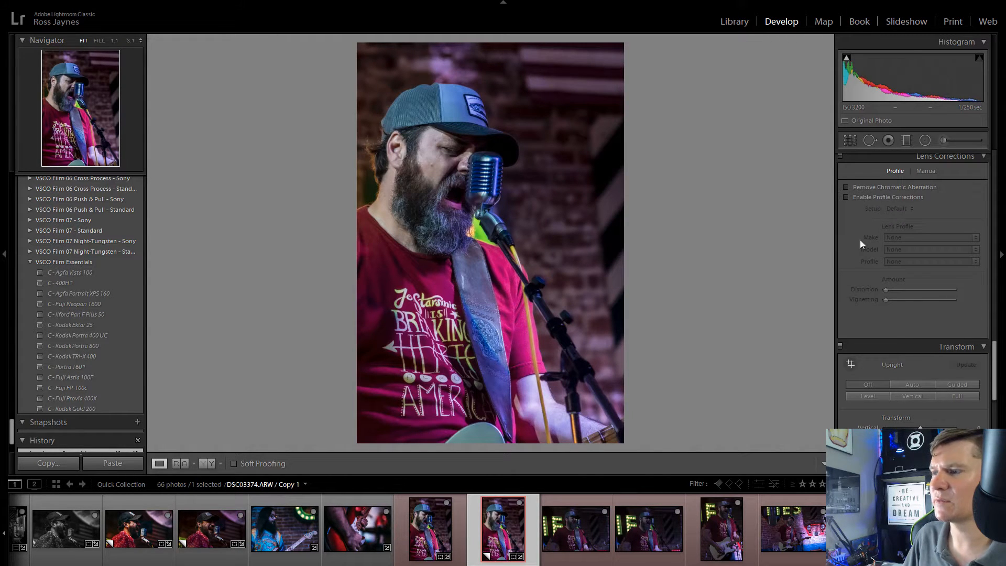
scroll(870, 288, down, 4)
scroll(876, 340, up, 5)
scroll(877, 341, up, 10)
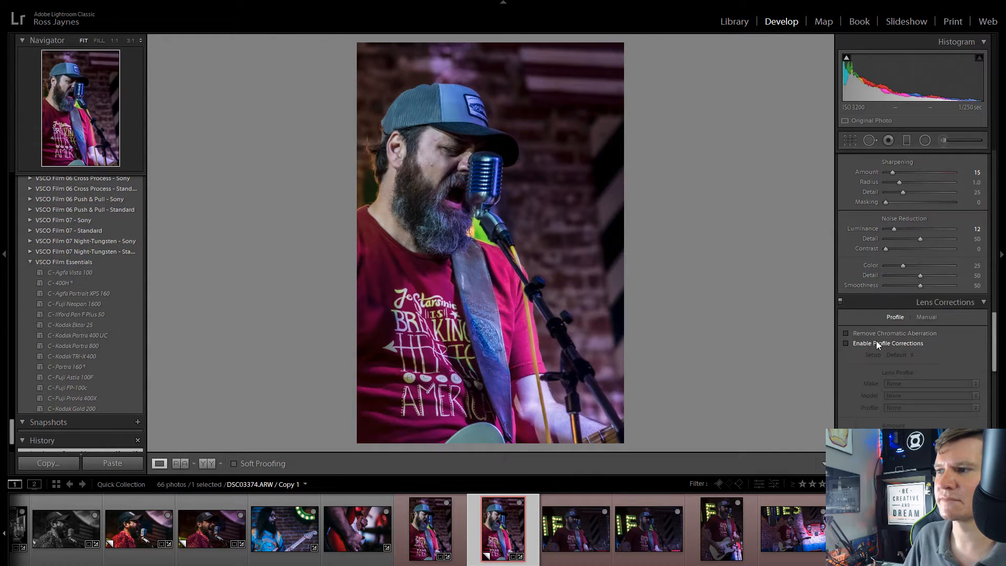
scroll(877, 342, up, 3)
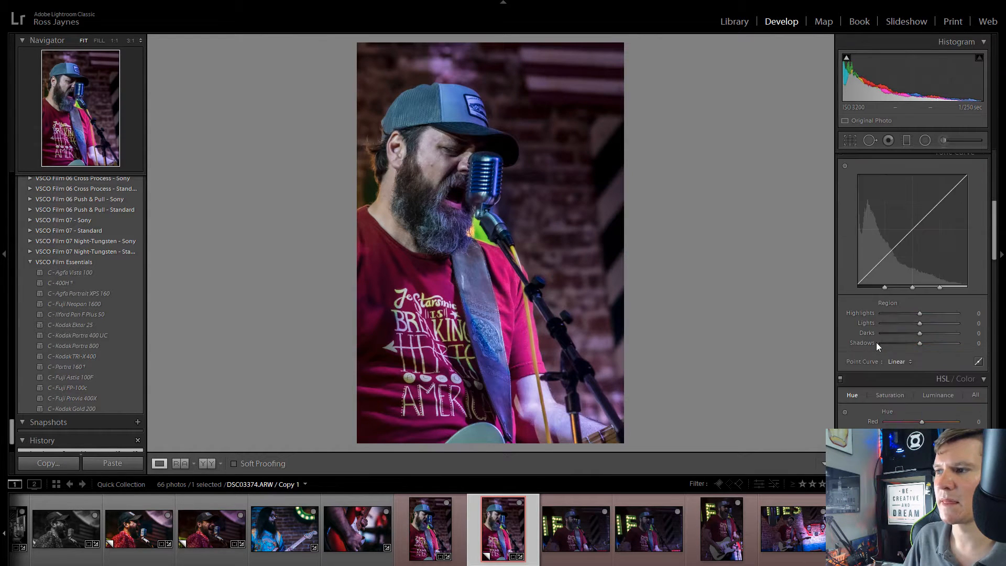
scroll(891, 322, up, 5)
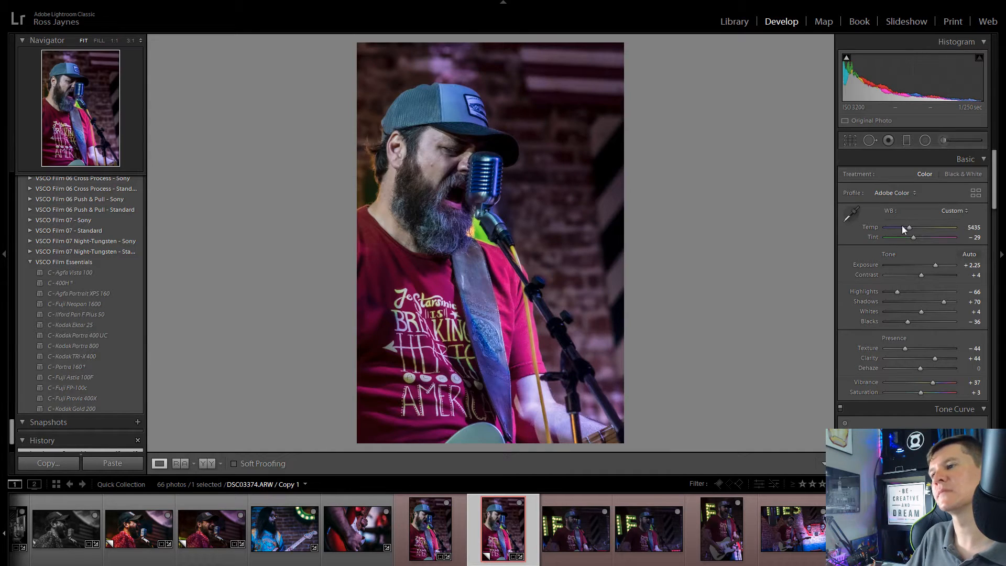
Step: Crop the virtual copy to a full-height 1 x 1 square and reposition it to include the singer and the guitar-playing hand
click(846, 139)
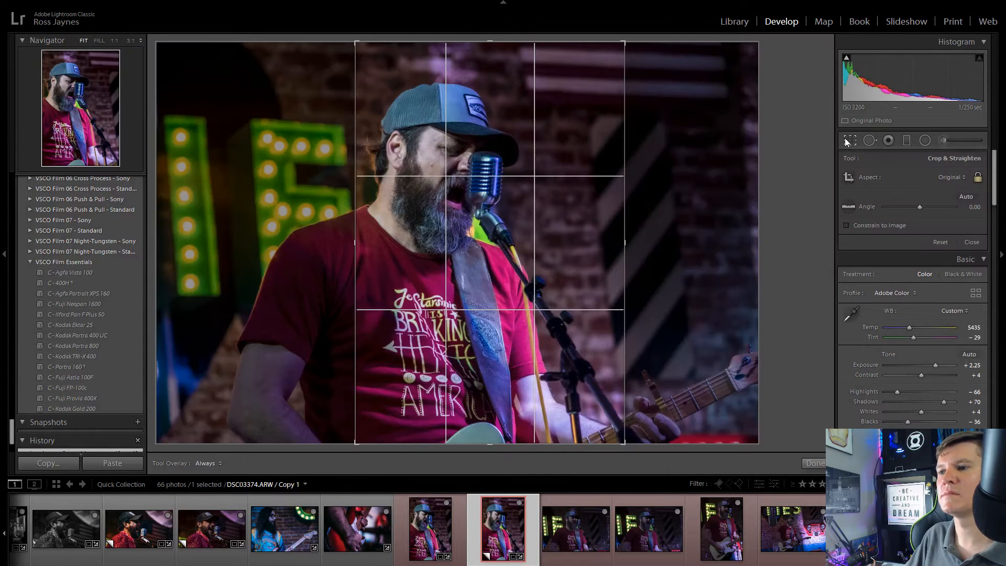
click(951, 177)
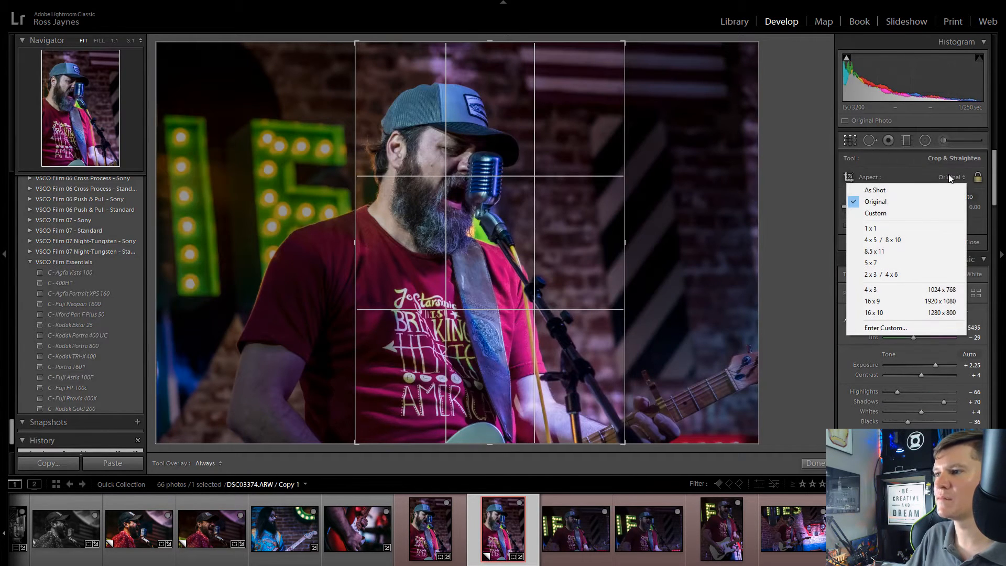
click(907, 229)
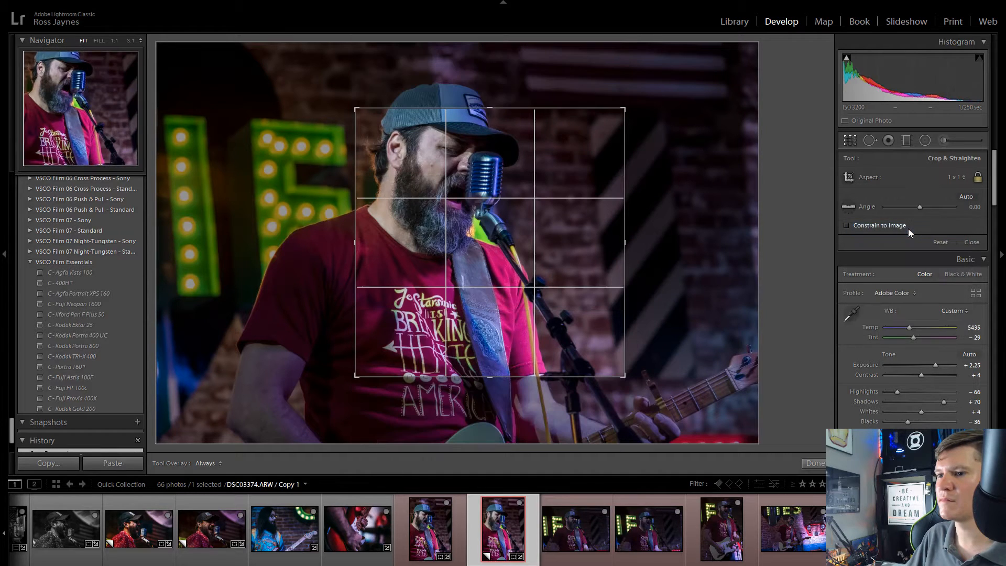
drag(624, 377, 739, 488)
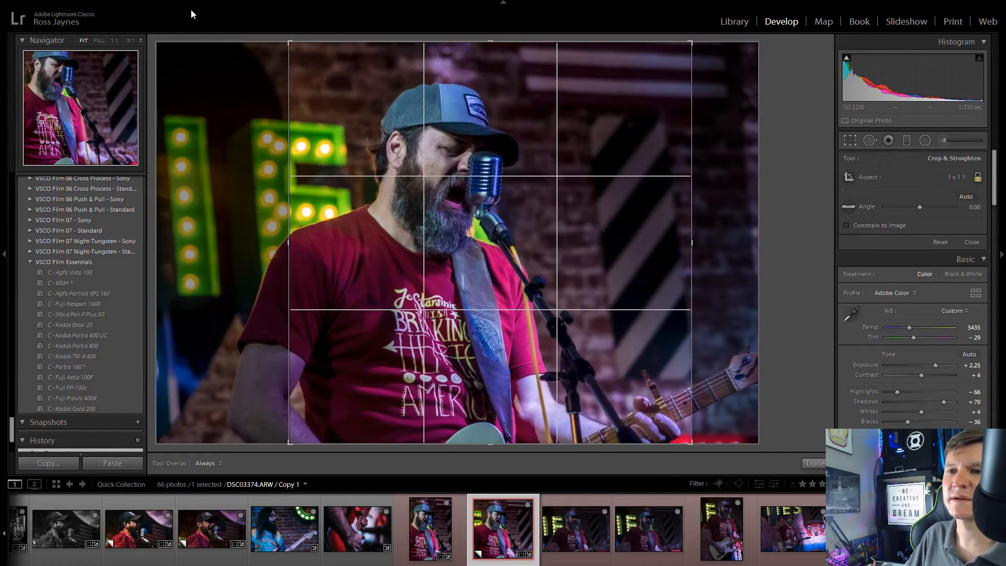
mouse_move(507, 204)
mouse_down()
mouse_move(441, 204)
mouse_move(511, 202)
mouse_move(493, 207)
mouse_up()
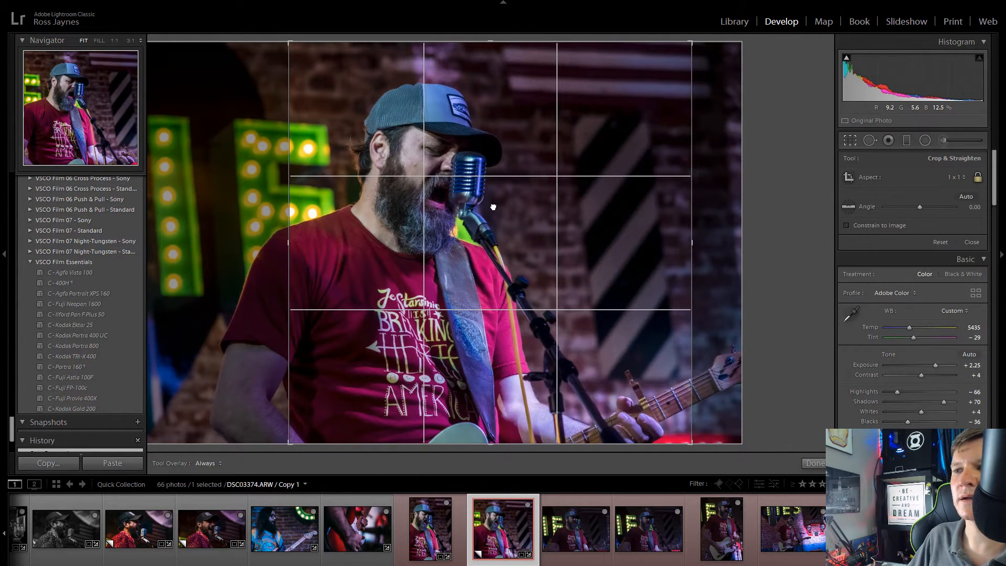
click(852, 142)
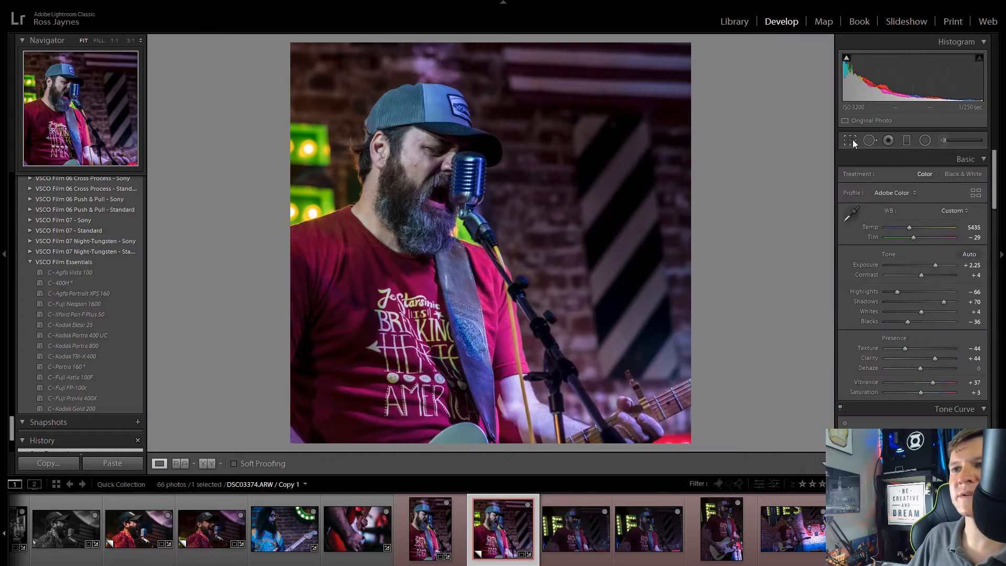
Step: Compare the vertical original with the square copy and apply the C - Kodak Portra 800 film preset to the copy
click(430, 528)
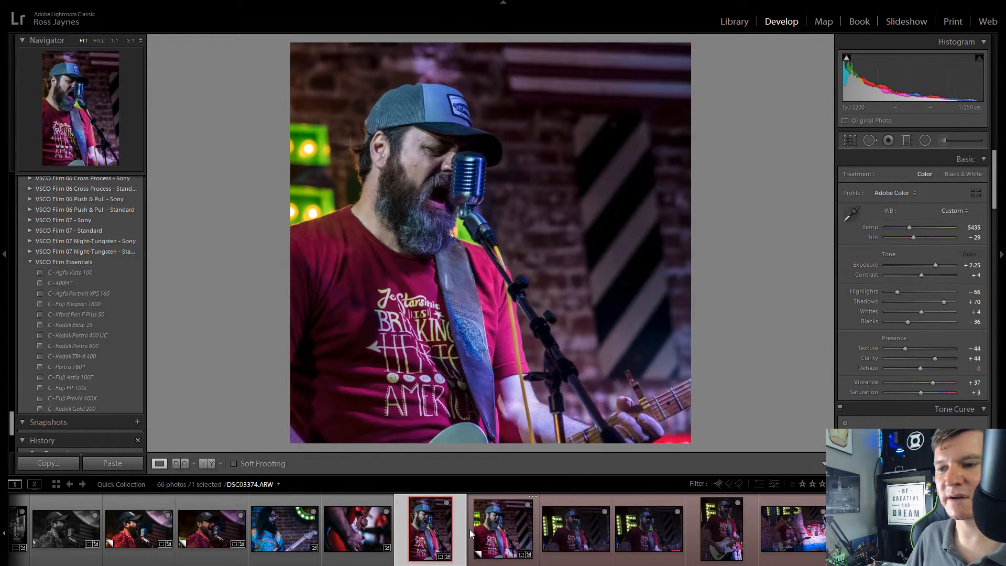
click(503, 527)
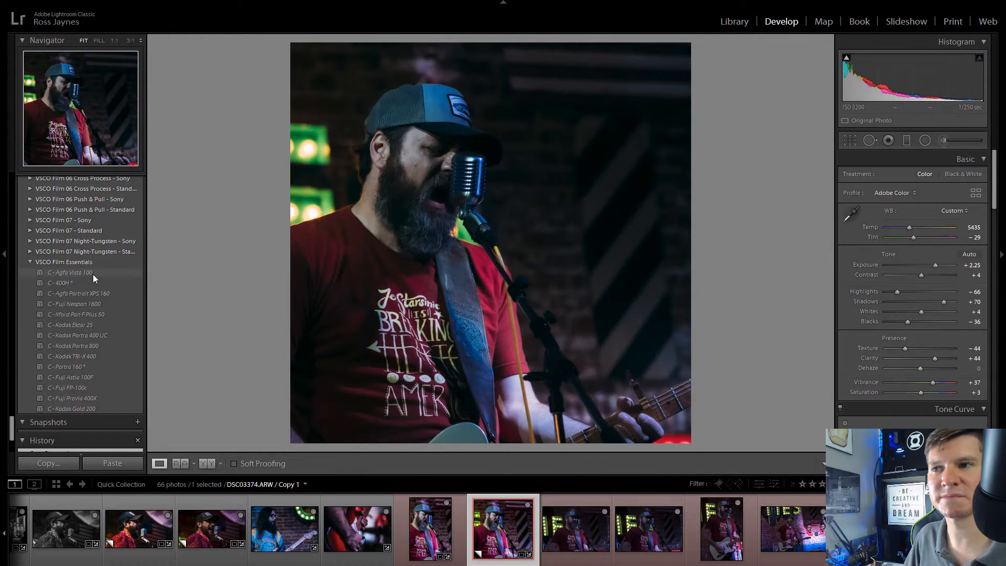
click(74, 283)
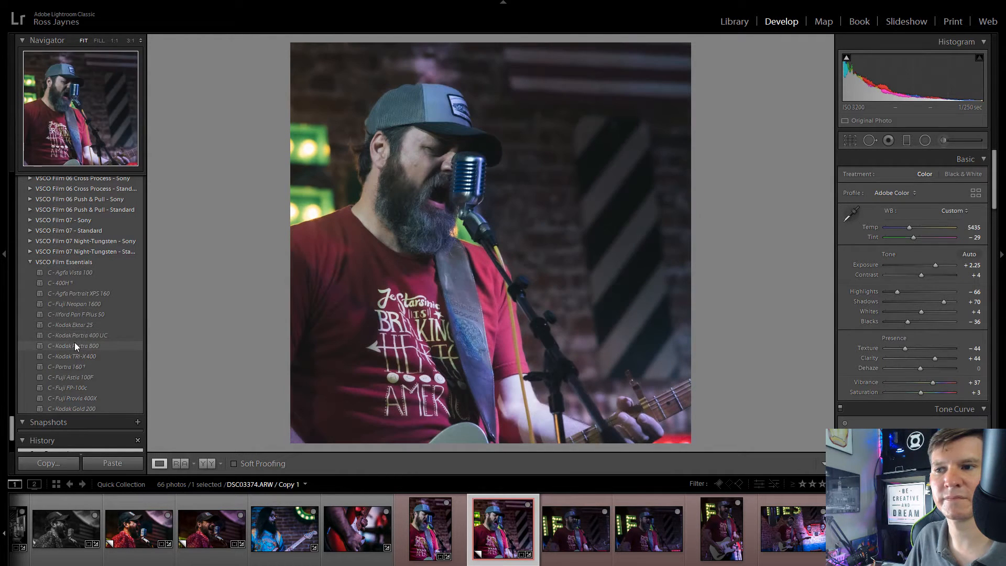
click(74, 344)
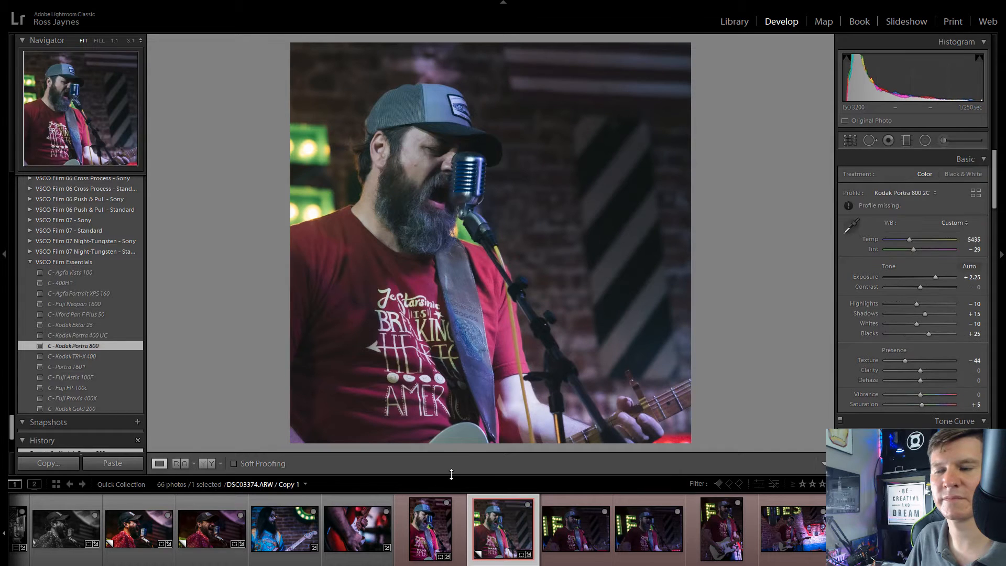
Step: Set Vibrance to +24, Clarity to +37 and Highlights to -37 on the square copy, and compare it with the original
click(929, 395)
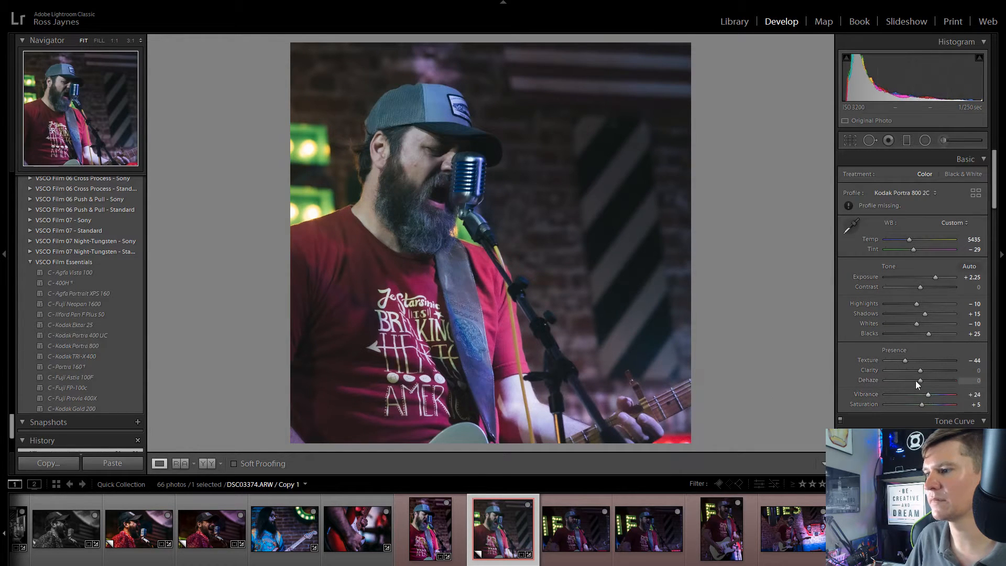
drag(922, 369, 934, 375)
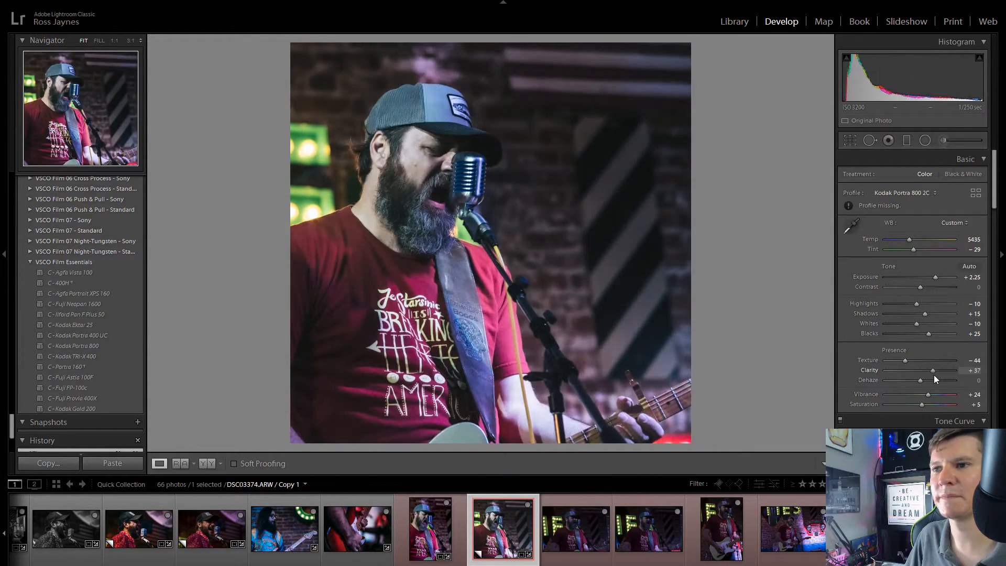
drag(916, 304, 901, 306)
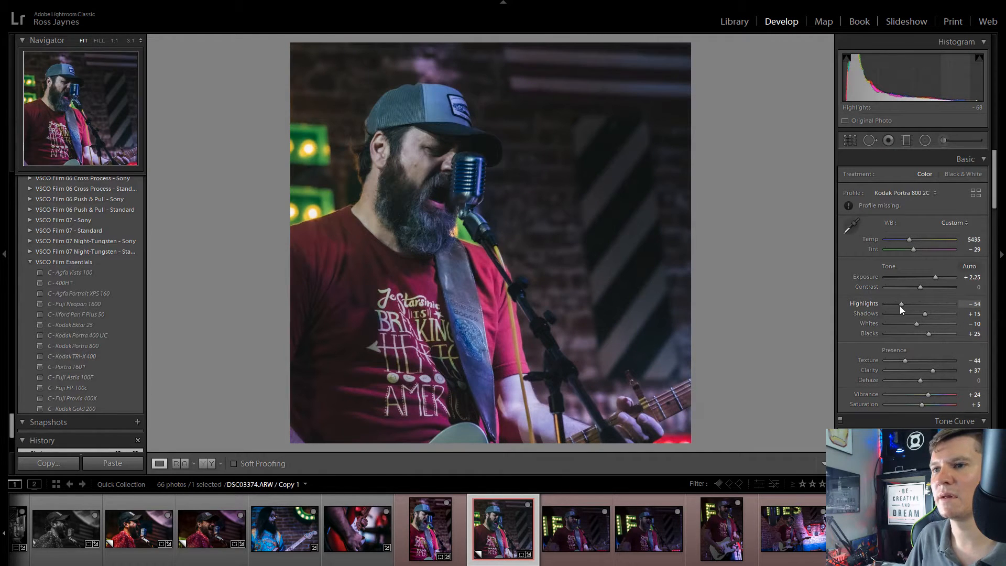
key(Left)
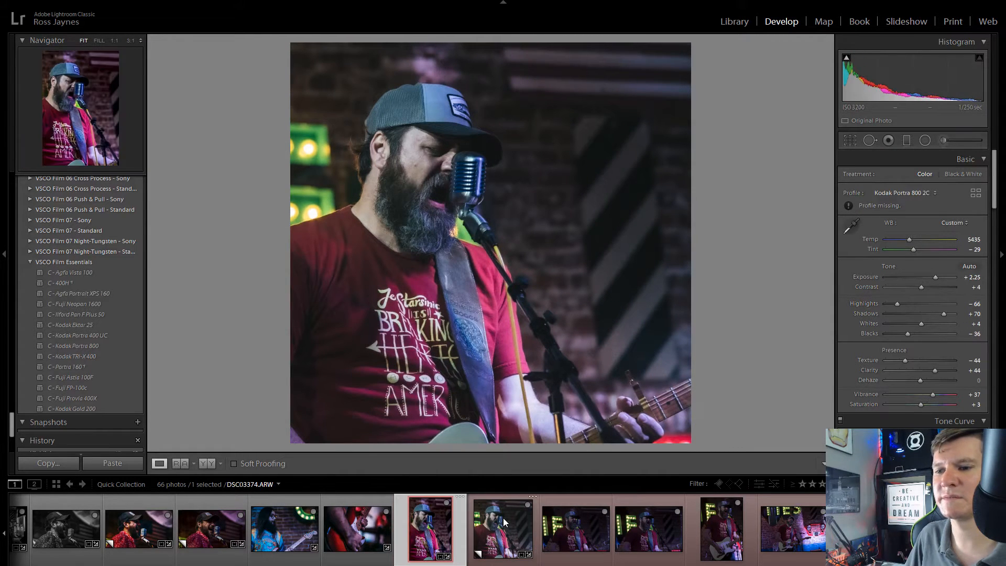
key(Right)
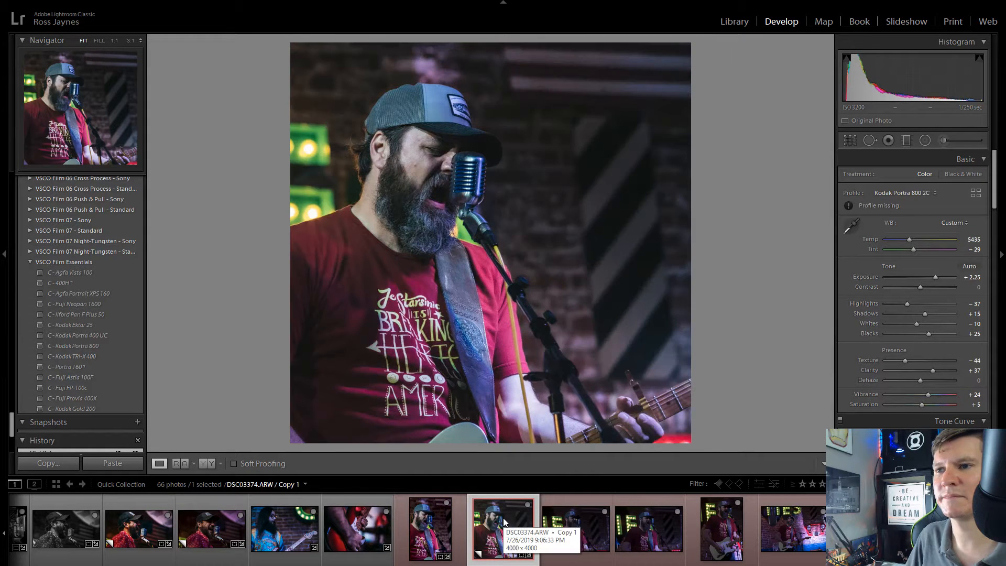
Step: Create another virtual copy from the square color version and apply the B&W Punch preset to it
right_click(504, 521)
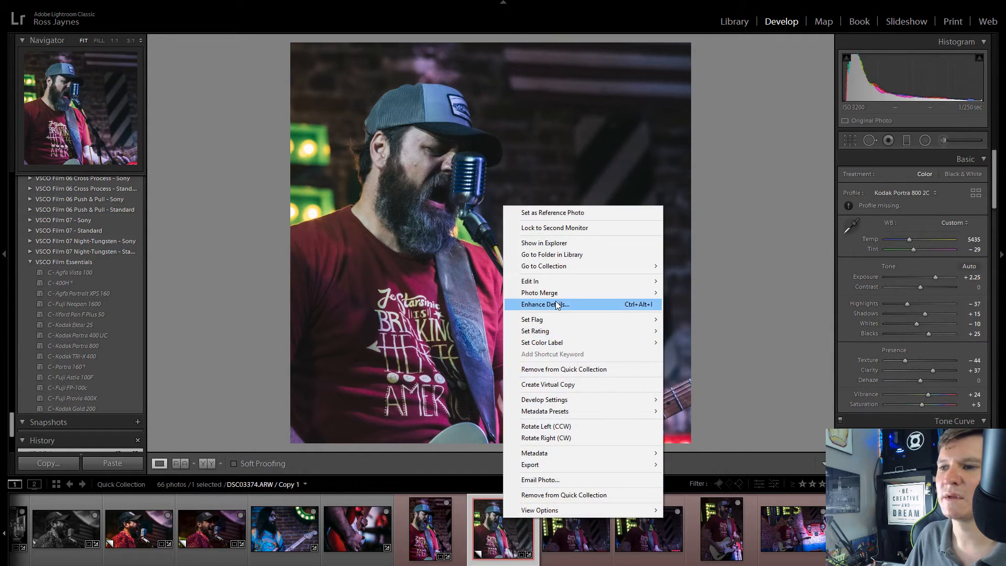
click(606, 385)
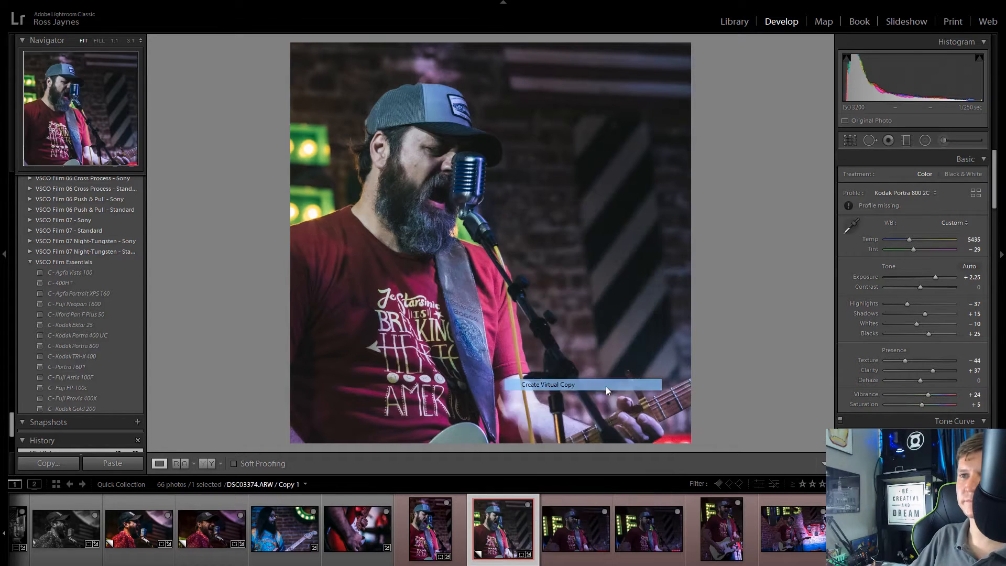
scroll(91, 357, down, 5)
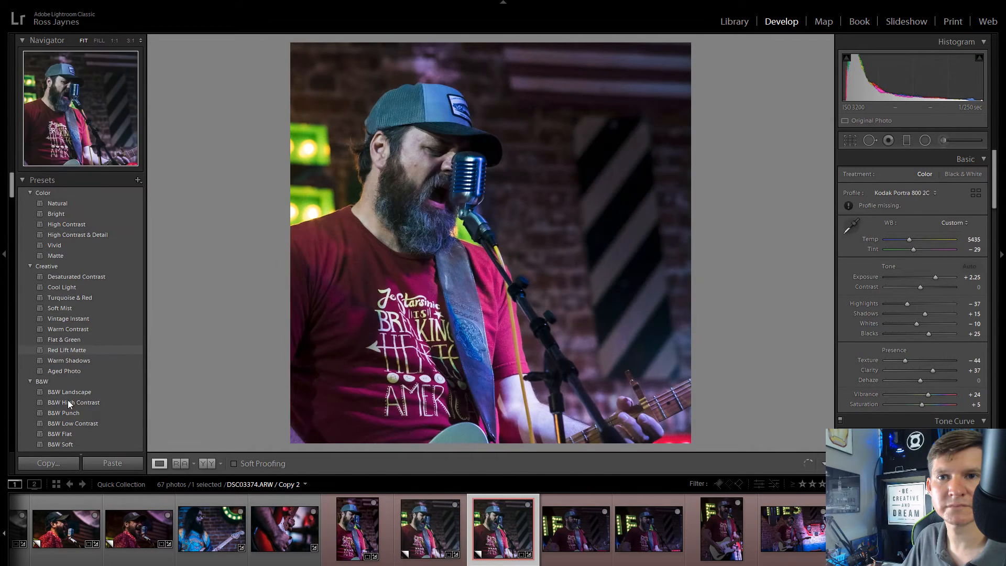
mouse_move(68, 401)
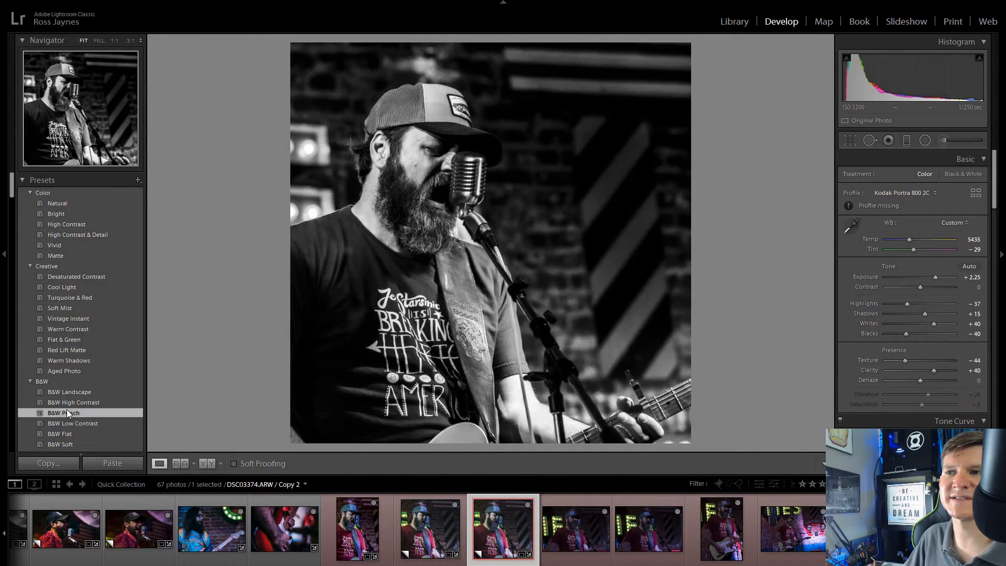
click(66, 413)
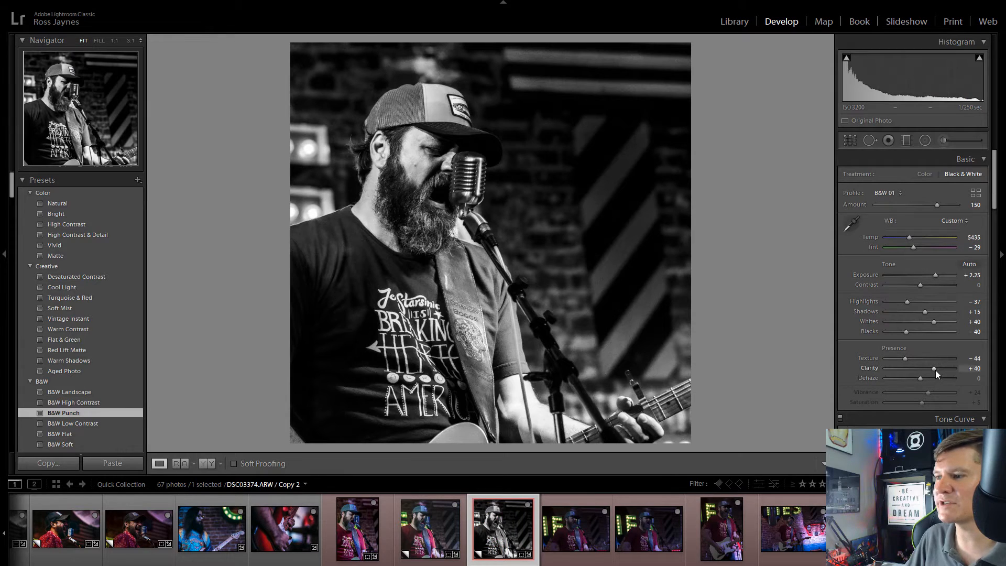
Step: Set Clarity to +100, sharpening amount to 18 and luminance noise reduction to 20 on the black-and-white copy
drag(936, 370, 955, 370)
scroll(867, 416, down, 3)
scroll(866, 417, down, 15)
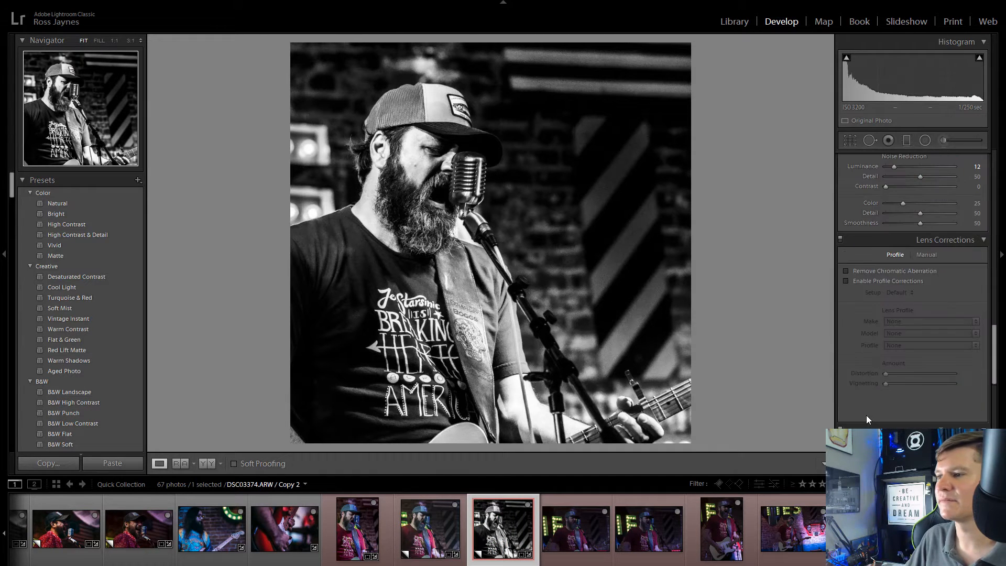
scroll(866, 418, up, 10)
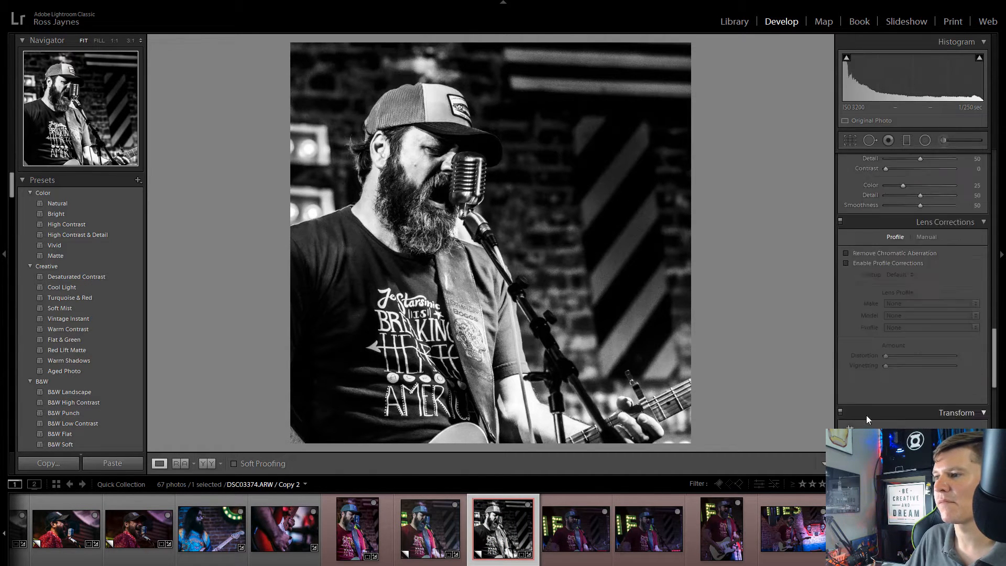
scroll(857, 413, up, 3)
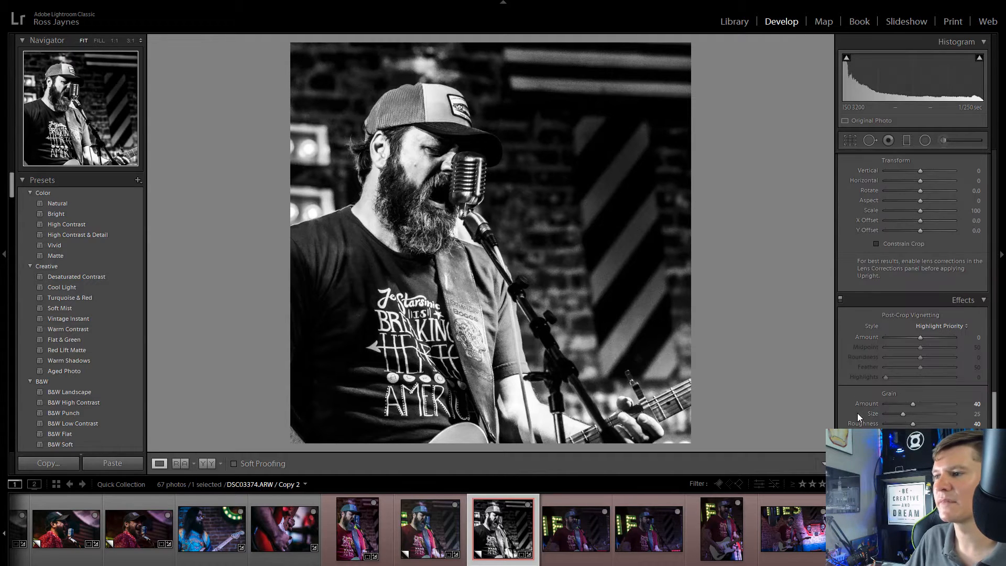
scroll(858, 413, up, 2)
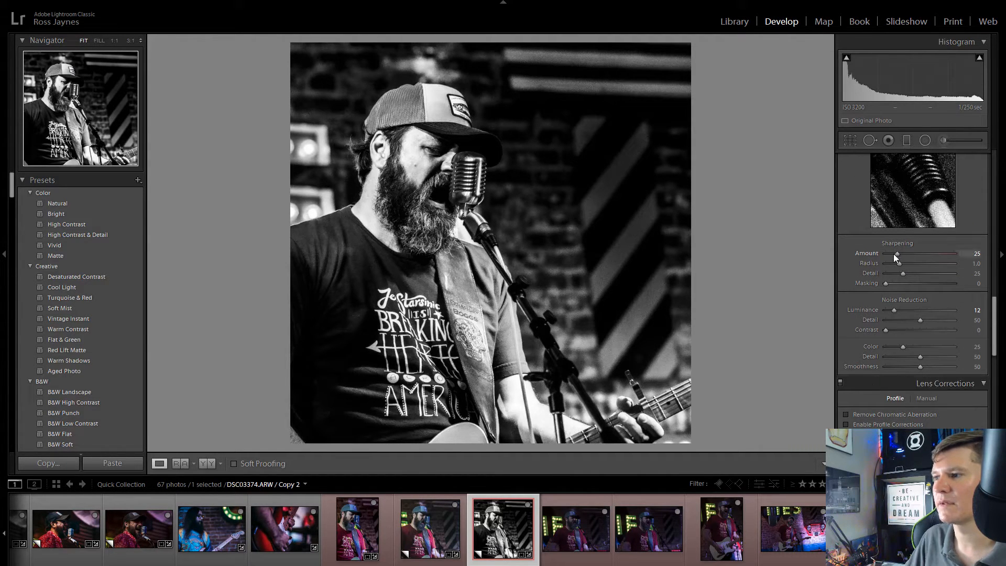
drag(897, 253, 894, 254)
drag(894, 310, 900, 310)
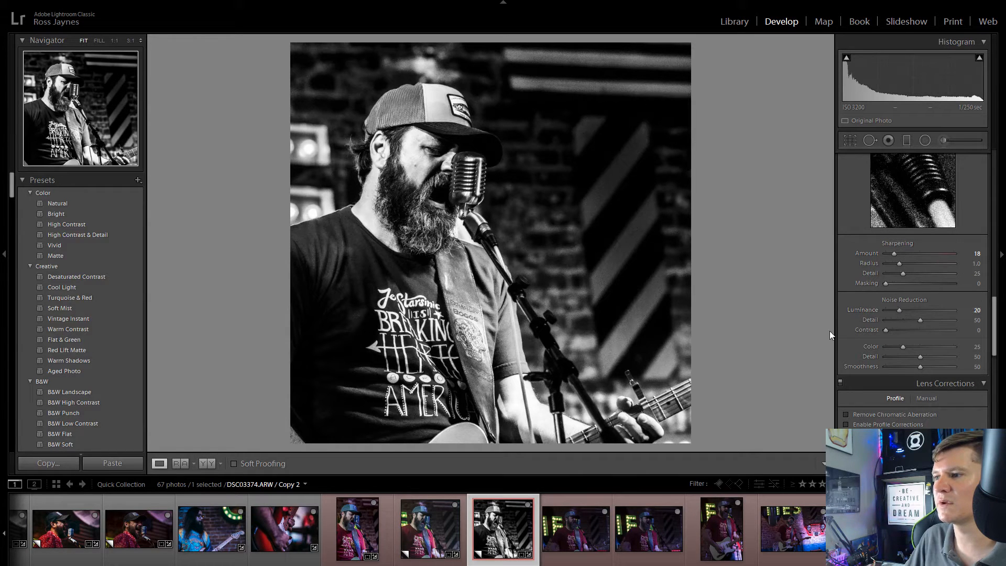
scroll(859, 319, up, 10)
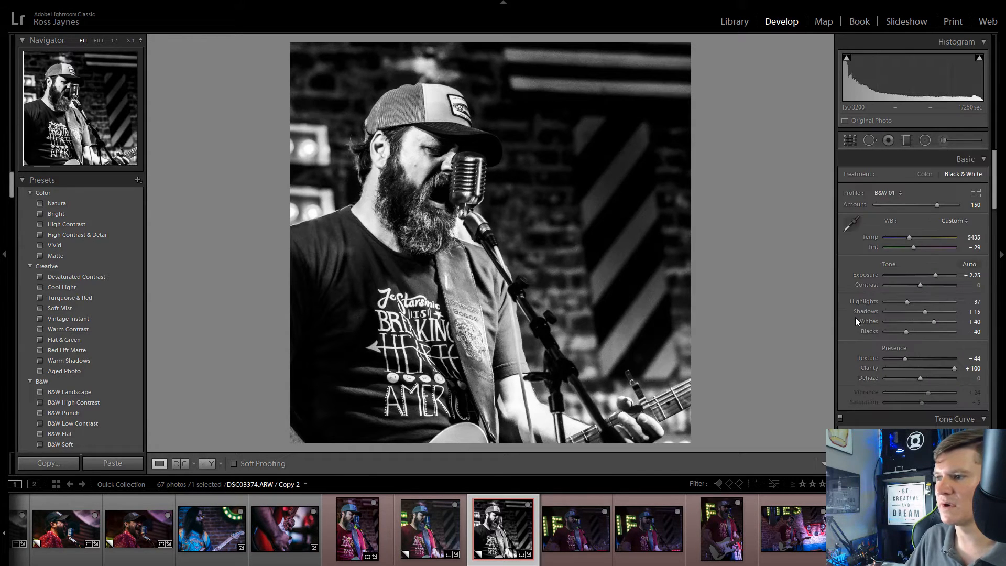
Step: Set Highlights to -100, Shadows to +5, Whites to 0 and Blacks to -28 on the black-and-white copy
drag(924, 312, 866, 301)
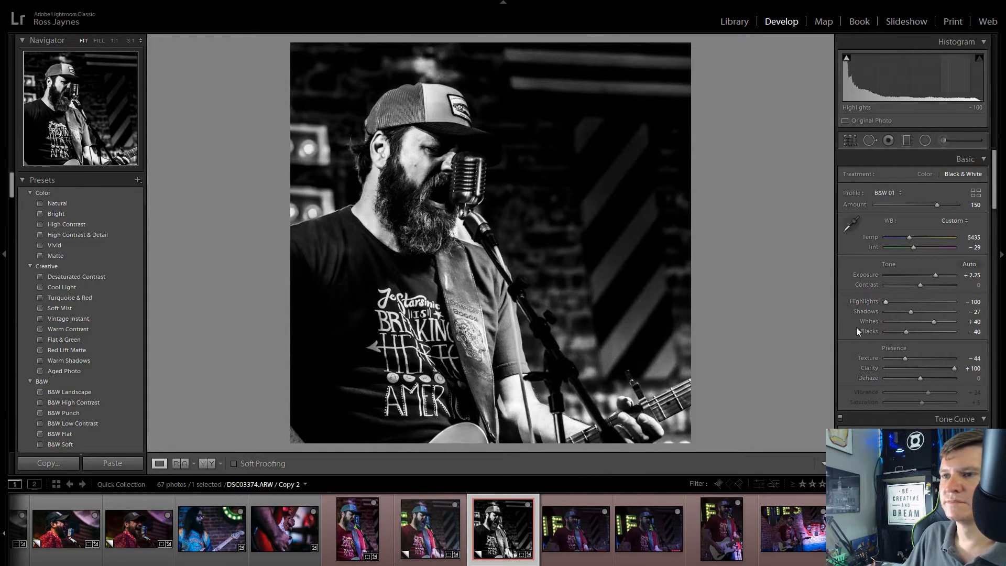
drag(933, 322, 913, 332)
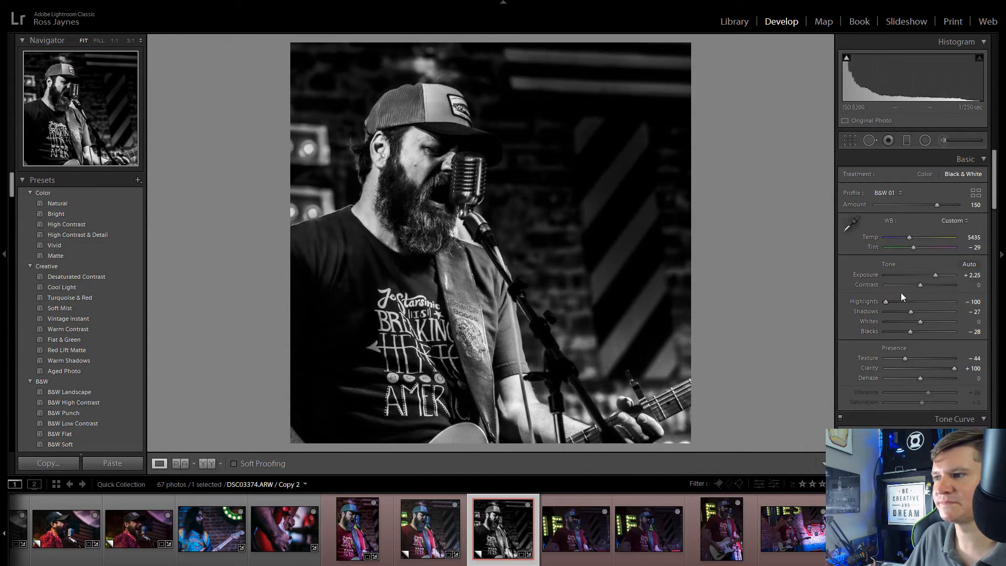
mouse_move(911, 312)
mouse_down()
mouse_move(939, 313)
mouse_move(928, 312)
mouse_up()
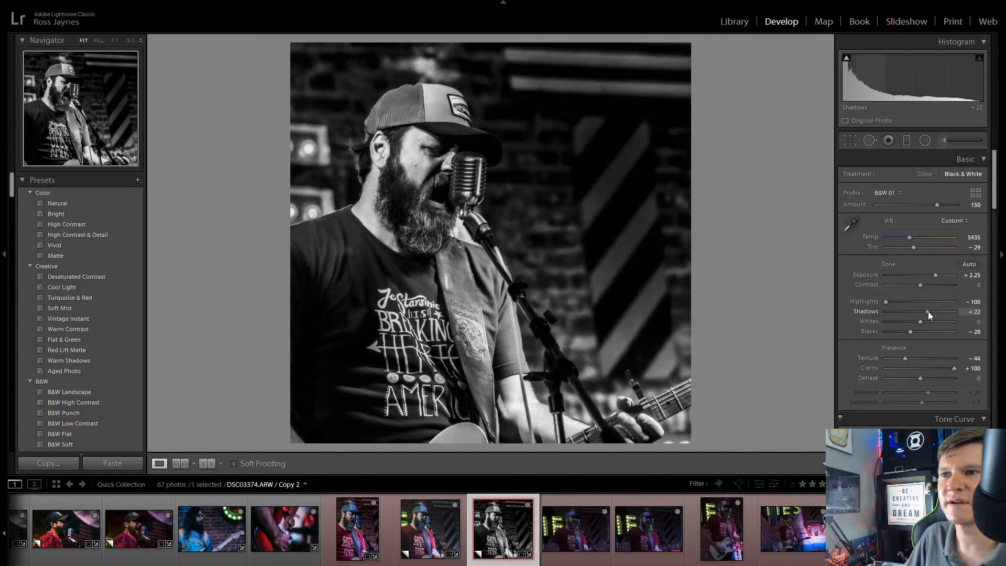
drag(418, 141, 448, 263)
click(646, 214)
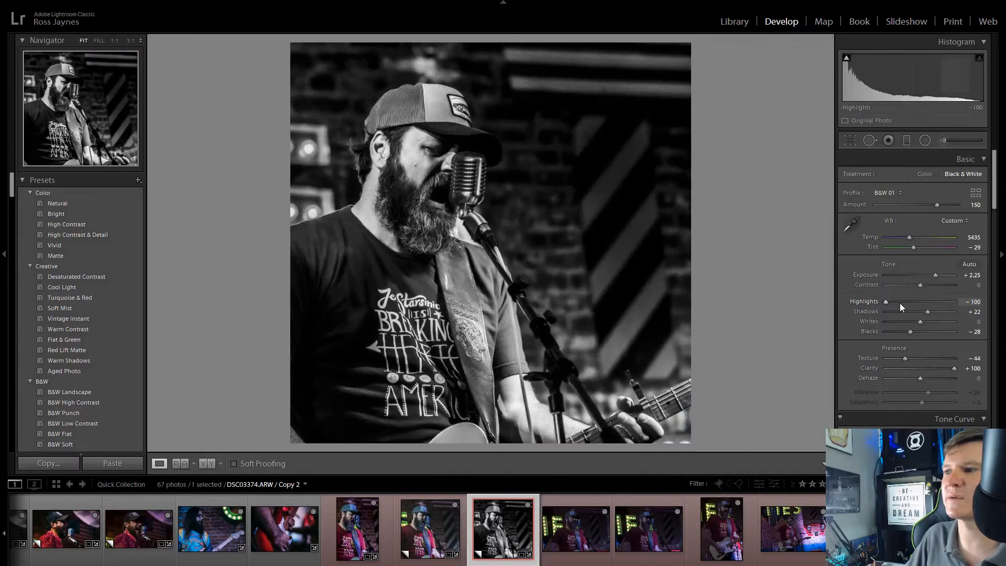
drag(926, 313, 885, 311)
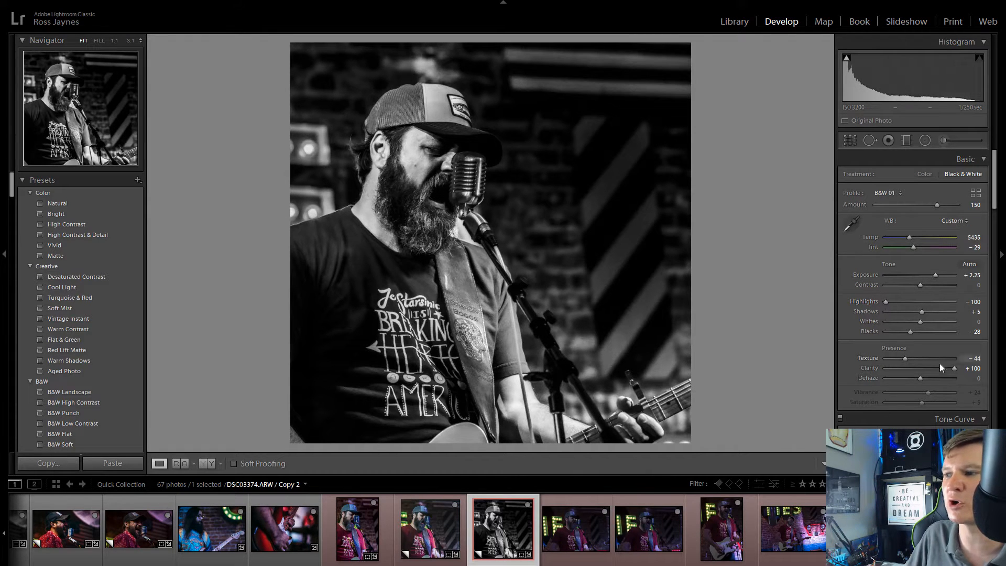
Step: Set Clarity to +60 and Texture to +10 on the black-and-white copy, inspecting the face at 1:1 and comparing it with the color copy
drag(954, 369, 924, 366)
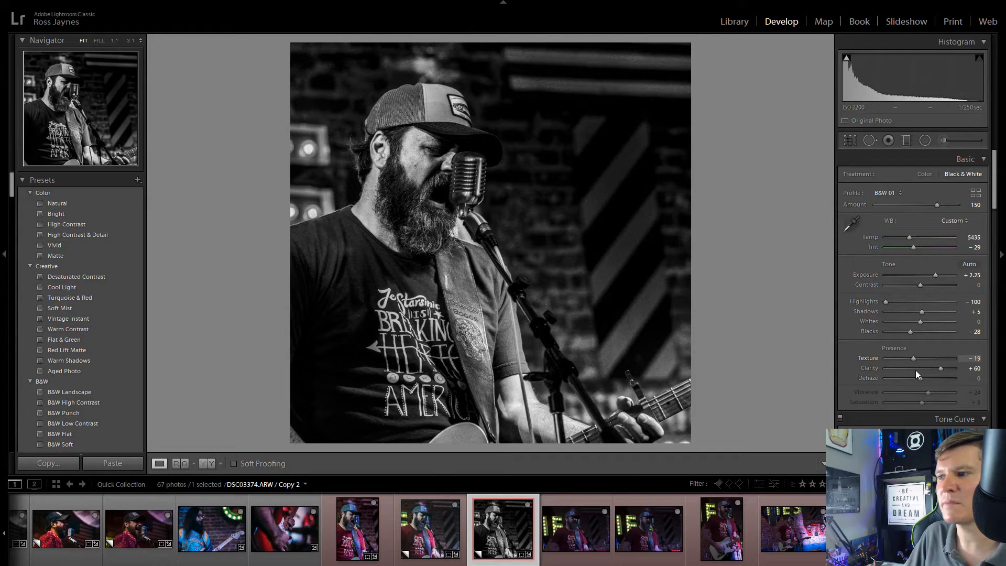
click(404, 144)
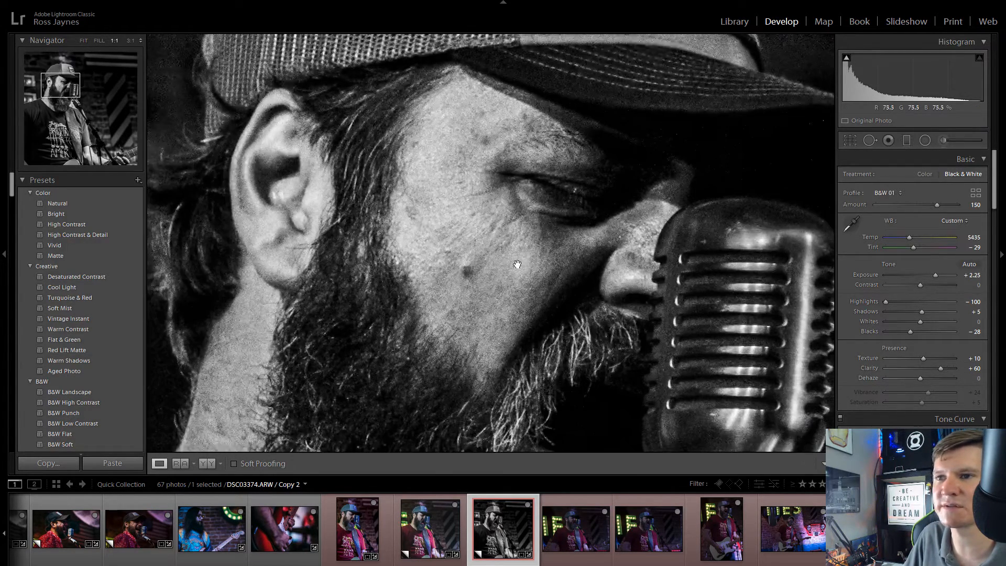
drag(517, 266, 389, 191)
click(391, 192)
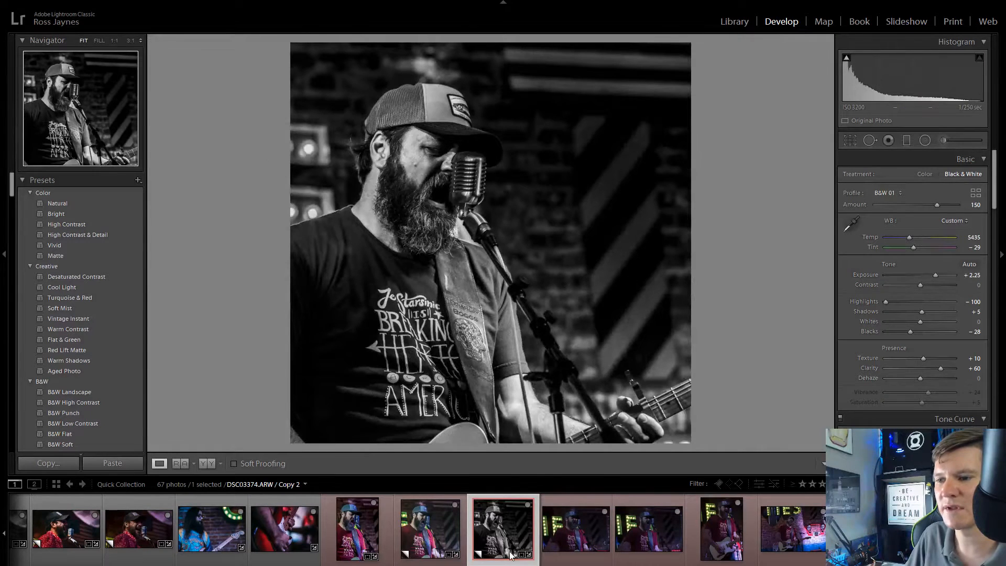
click(430, 528)
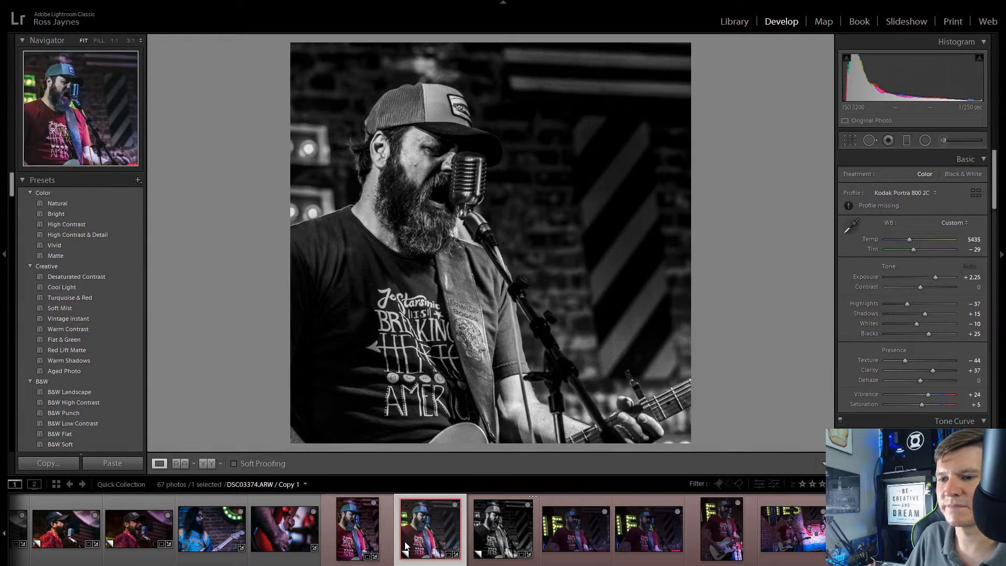
Step: Remove the photo DSC03377.ARW from the Quick Collection
click(579, 539)
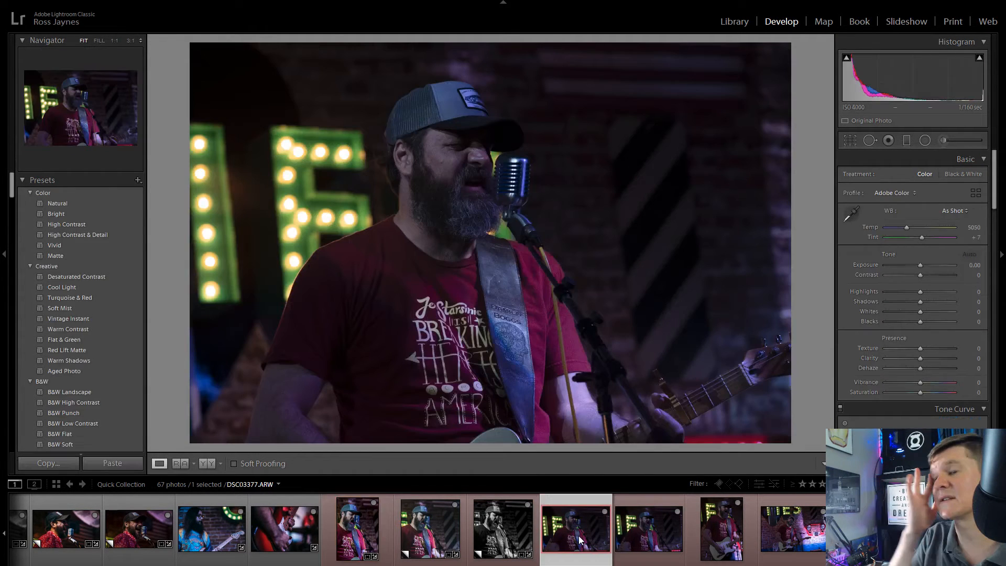
click(606, 512)
click(606, 512)
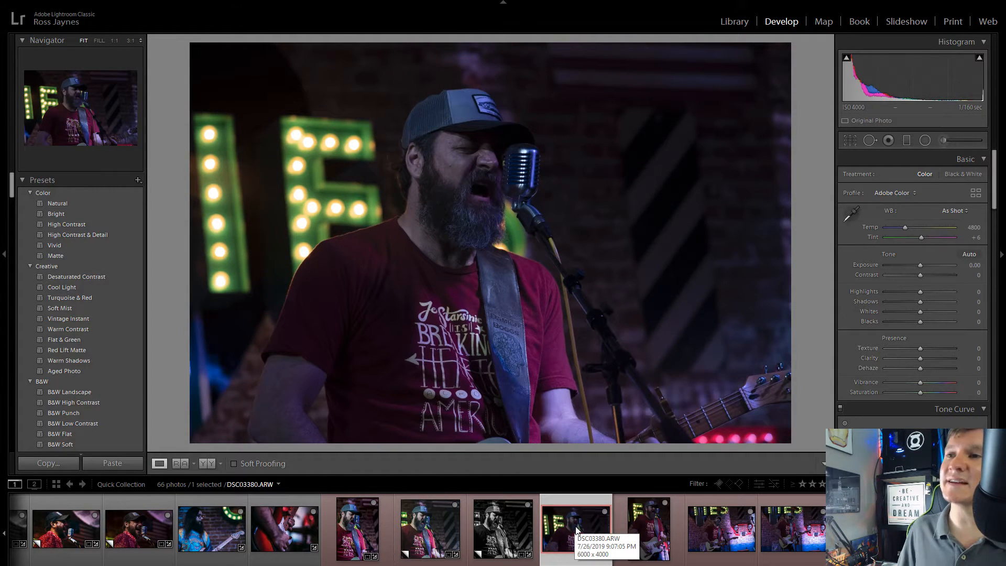
Step: Crop DSC03380.ARW to a 16 x 9 aspect ratio, tightened around the singer and microphone
click(850, 141)
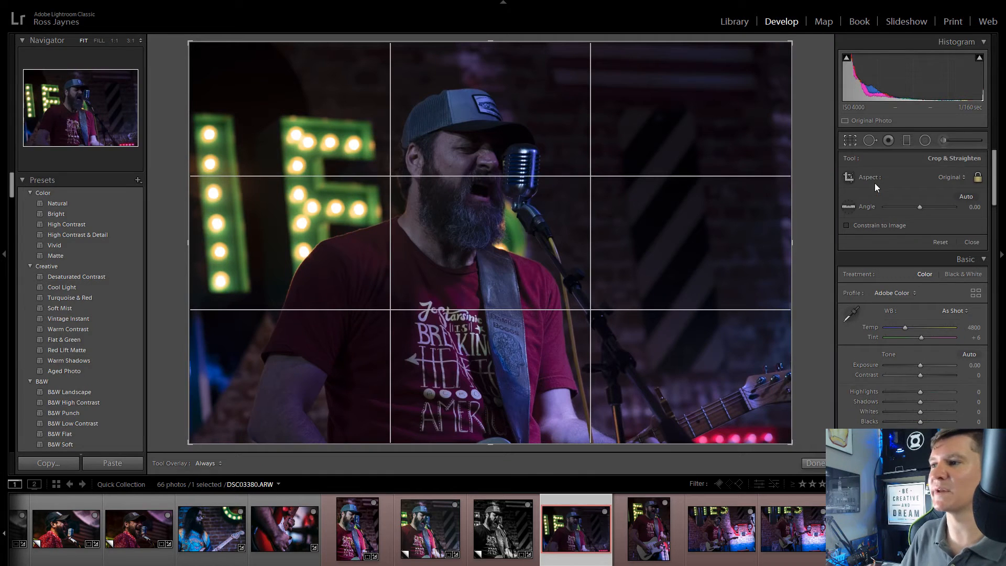
click(951, 177)
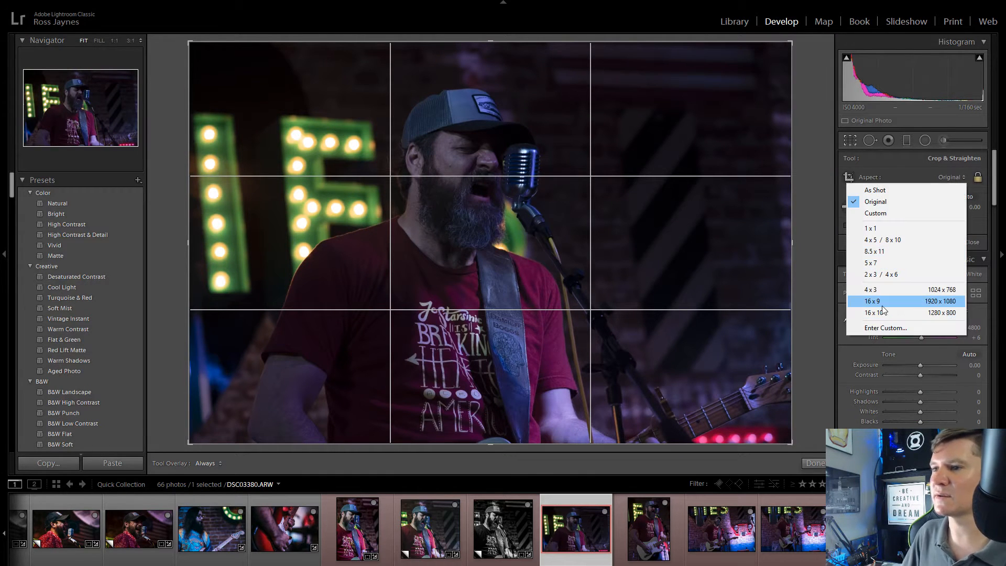
click(872, 302)
mouse_move(512, 215)
mouse_down()
mouse_move(512, 183)
mouse_move(495, 222)
mouse_up()
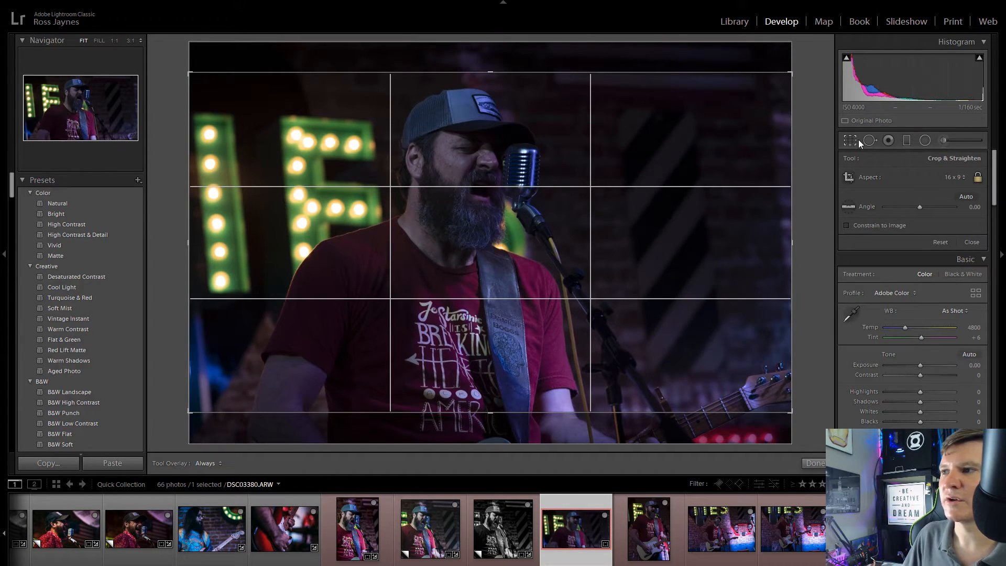
drag(193, 76, 213, 85)
drag(702, 346, 702, 351)
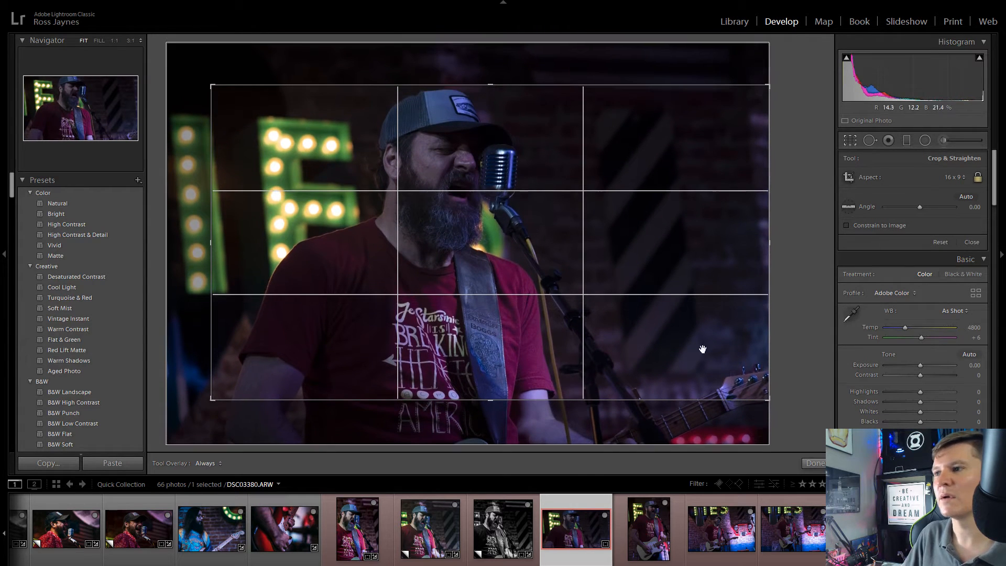
drag(605, 216, 546, 216)
click(848, 140)
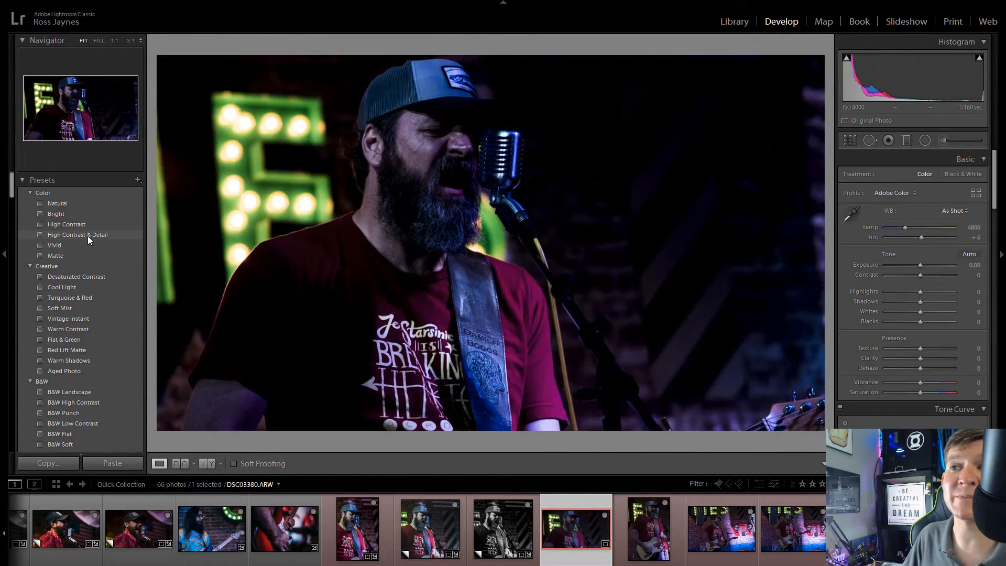
Step: Preview the VSCO Film Essentials presets and apply C - Fuji FP-100c to the cropped photo
scroll(118, 404, down, 15)
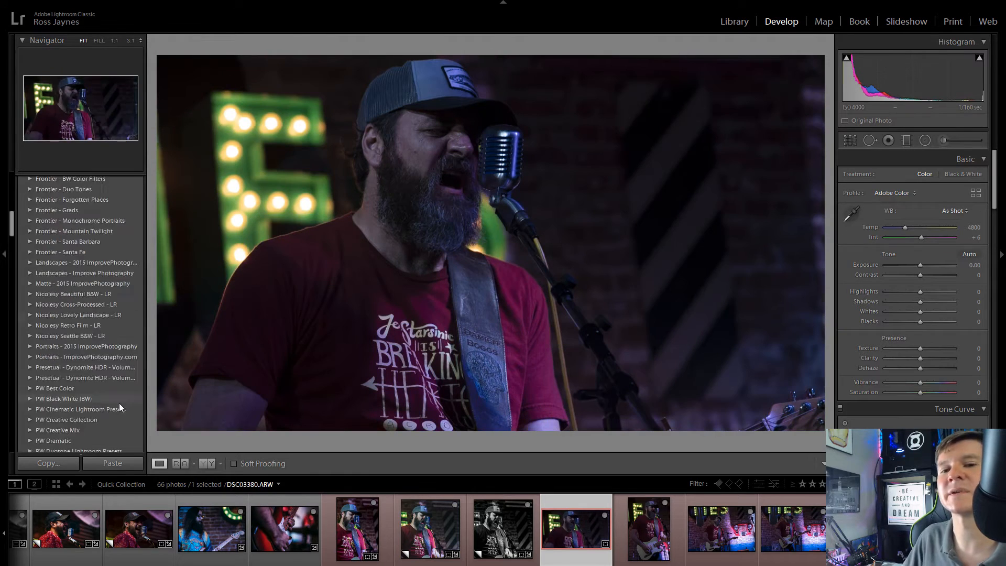
scroll(118, 403, down, 15)
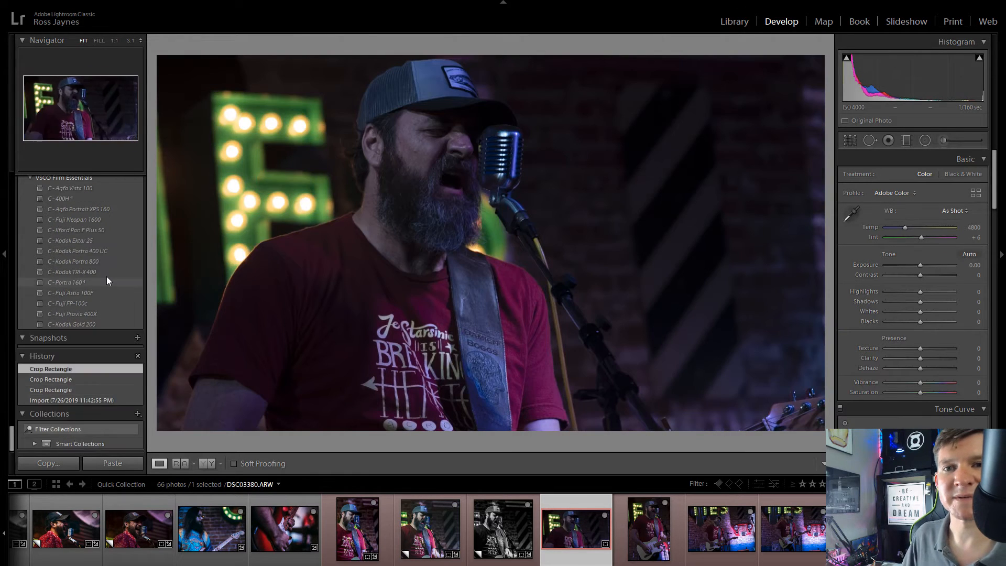
scroll(106, 276, up, 4)
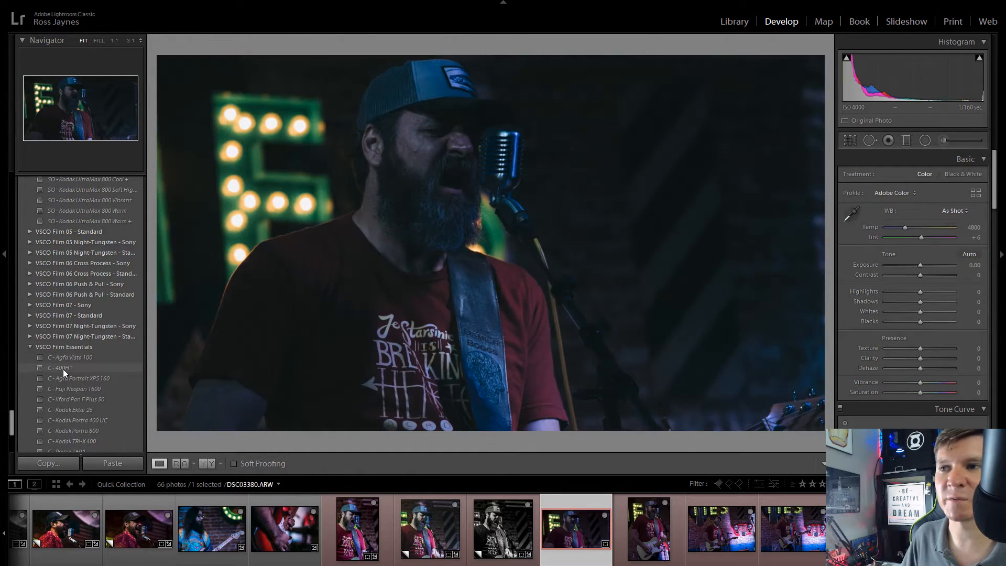
scroll(63, 369, down, 4)
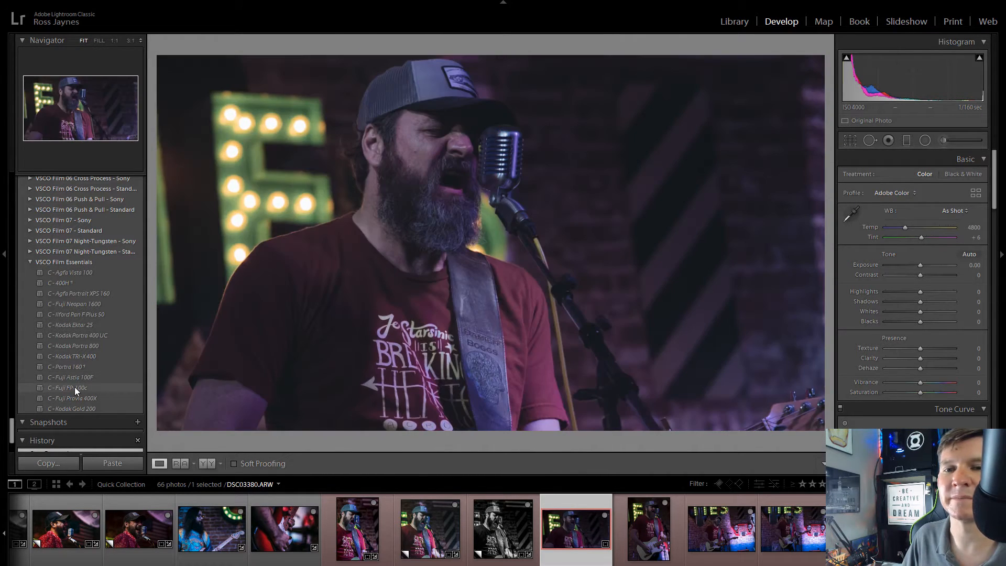
click(75, 387)
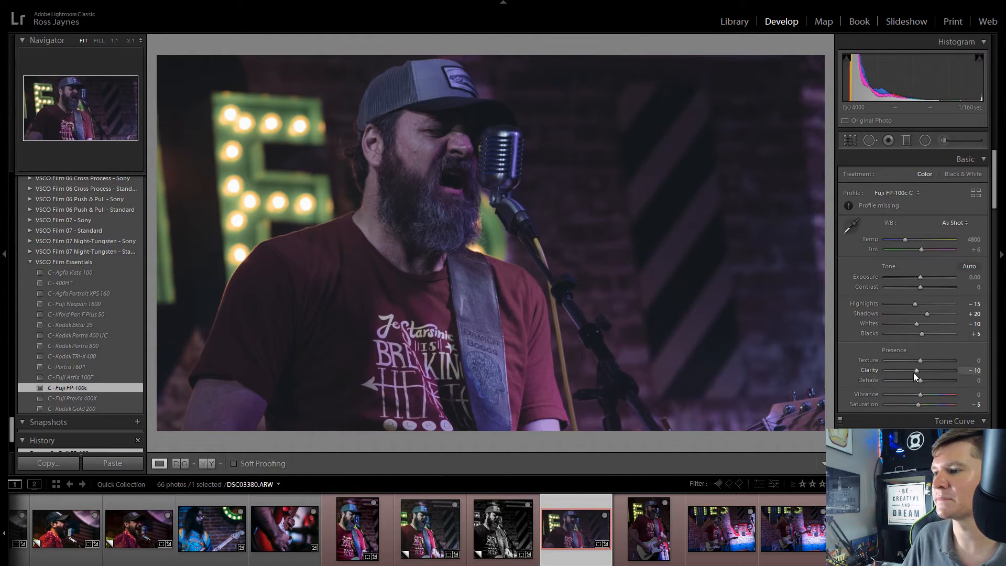
Step: Set Clarity to +25, Texture to -21, Temp to 4901 and Tint to -35 on DSC03380.ARW
drag(914, 372, 910, 347)
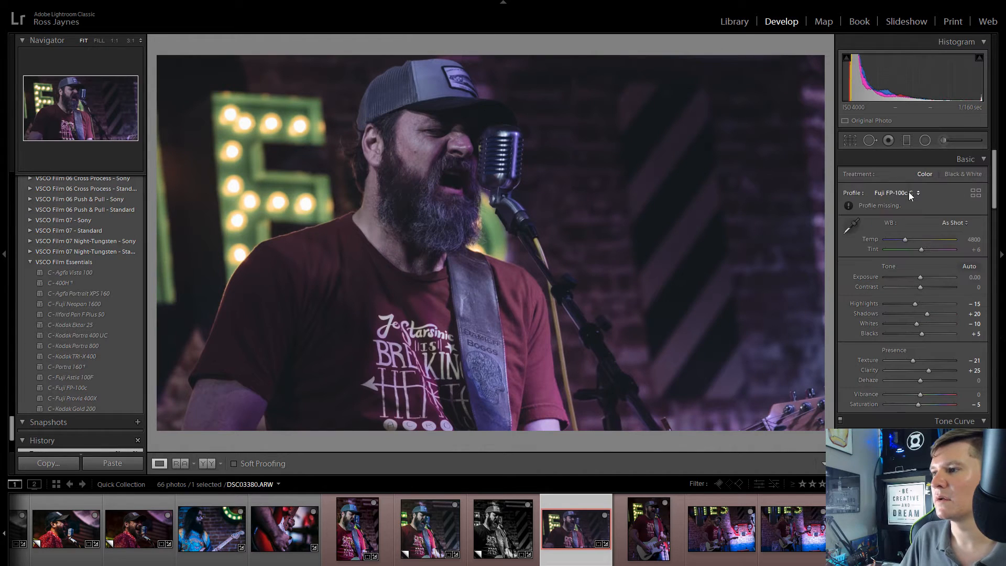
mouse_move(903, 240)
mouse_down()
mouse_move(895, 244)
mouse_move(930, 245)
mouse_move(919, 248)
mouse_move(922, 265)
mouse_move(907, 248)
mouse_up()
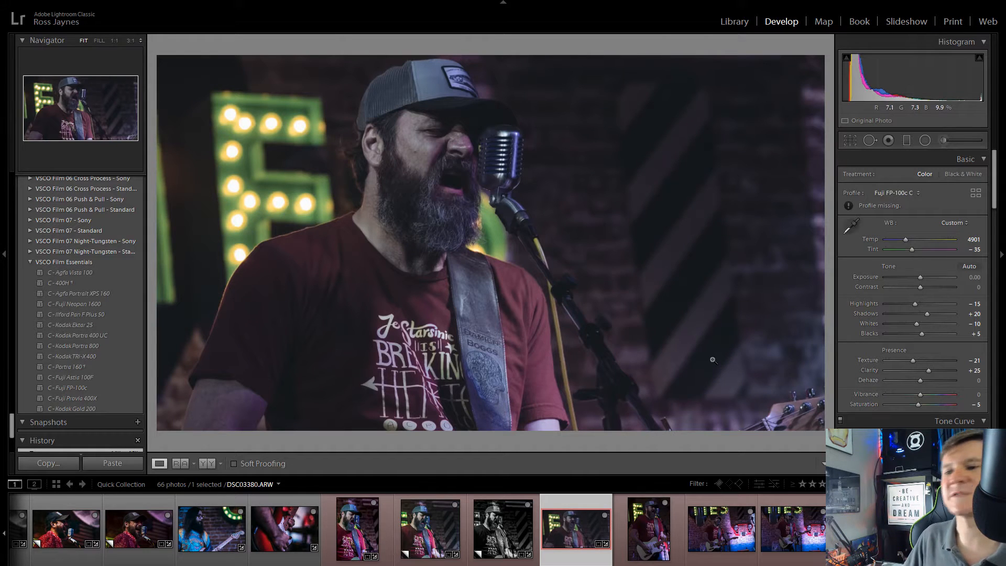
Step: Raise Exposure to +1.57 and apply the SO - Agfa Vista 100 ++ preset from VSCO Film 05 - Sony
scroll(78, 314, up, 3)
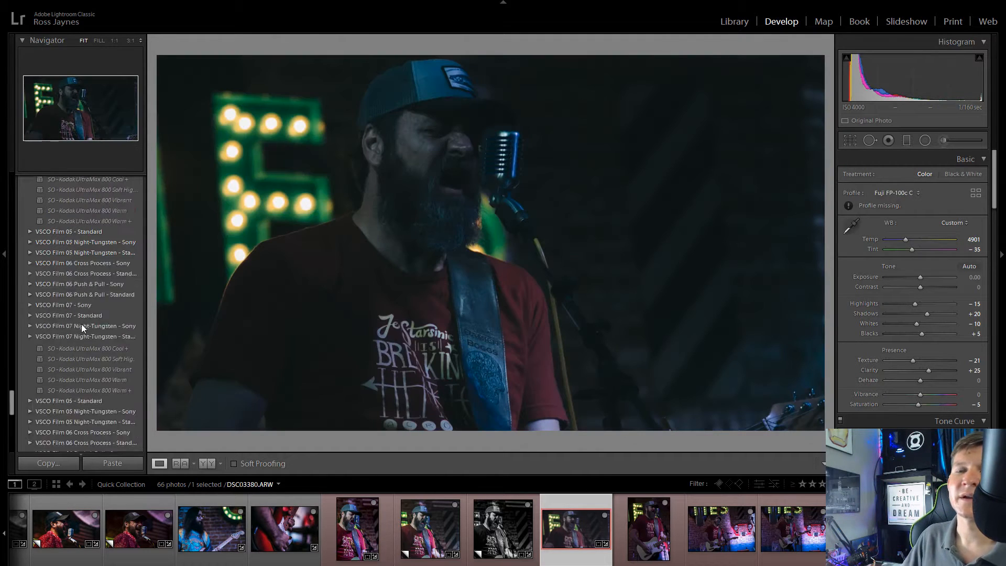
scroll(81, 325, up, 10)
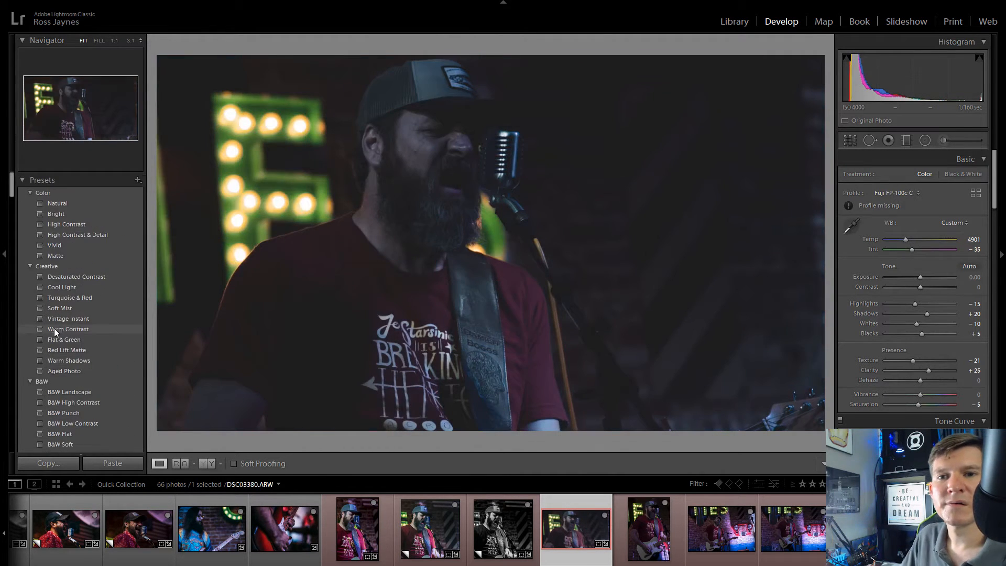
scroll(124, 375, down, 15)
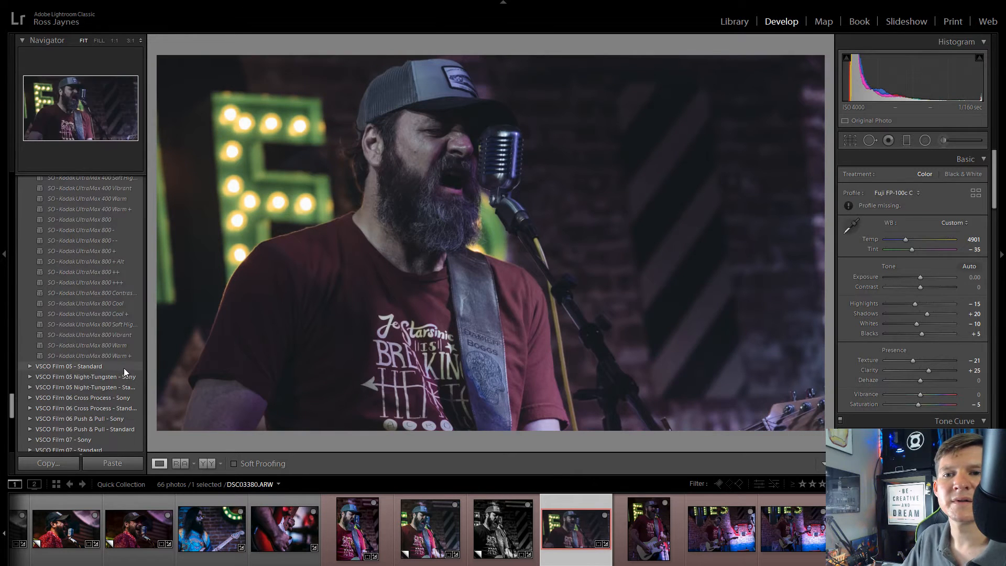
scroll(124, 368, up, 5)
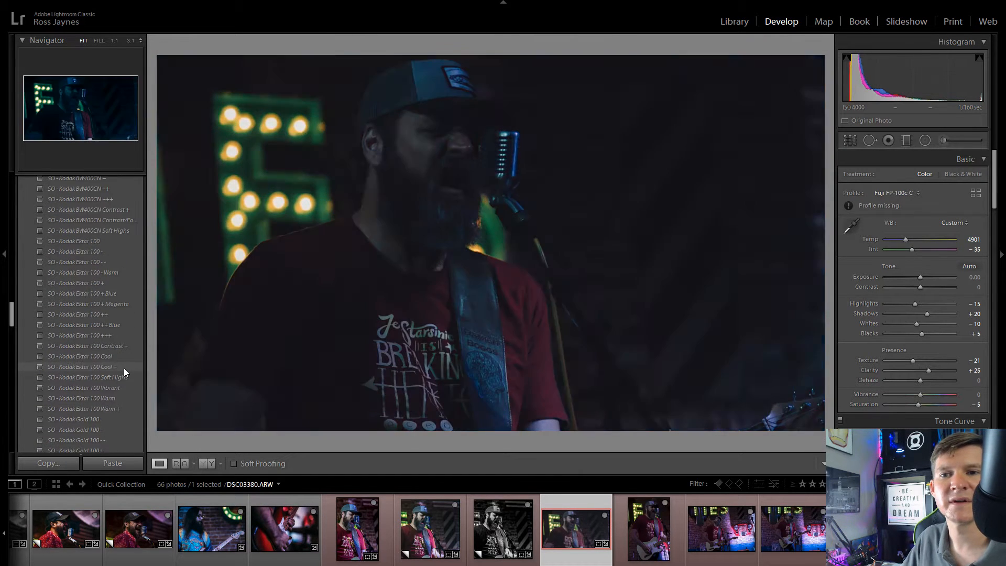
scroll(123, 368, up, 10)
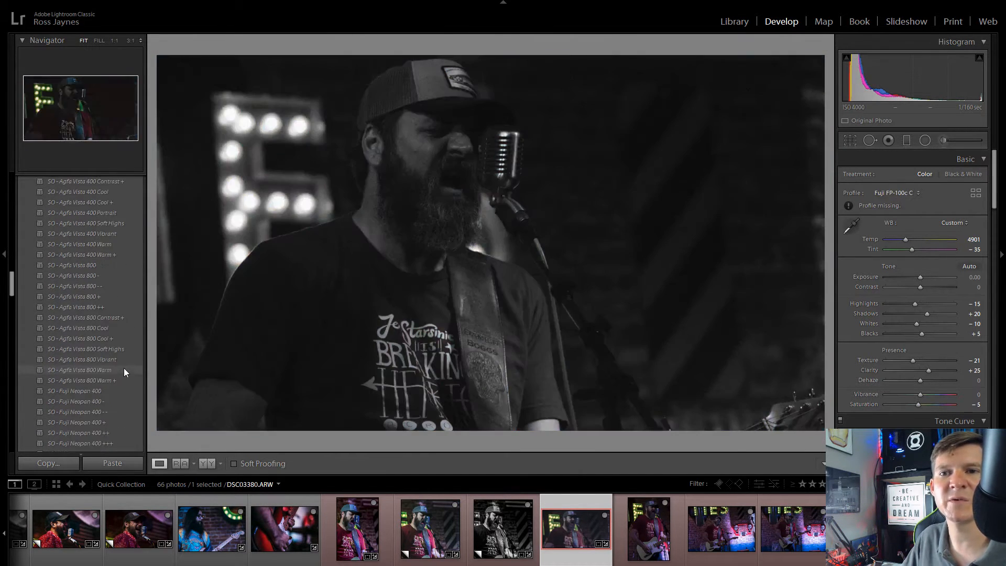
scroll(123, 368, up, 6)
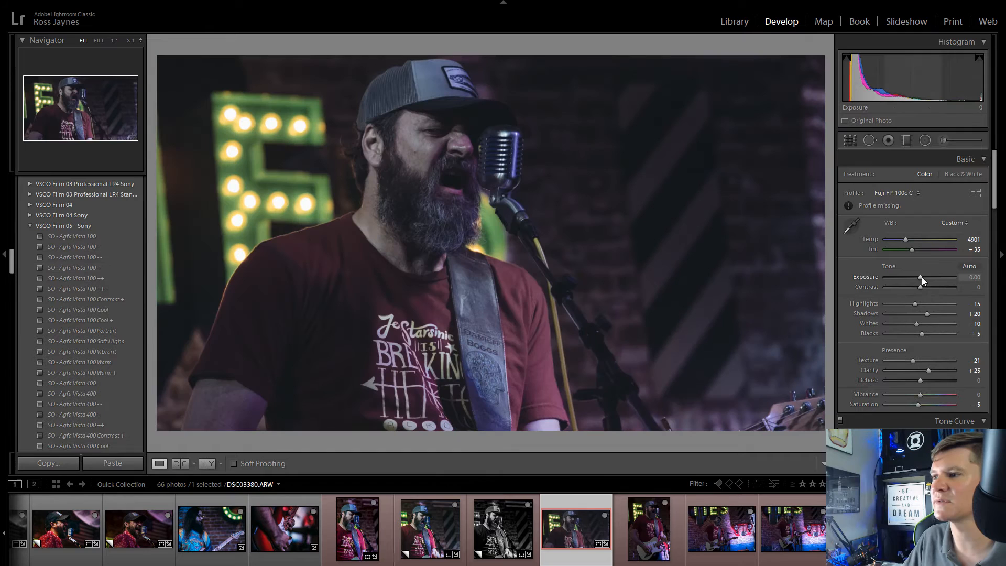
drag(921, 277, 933, 281)
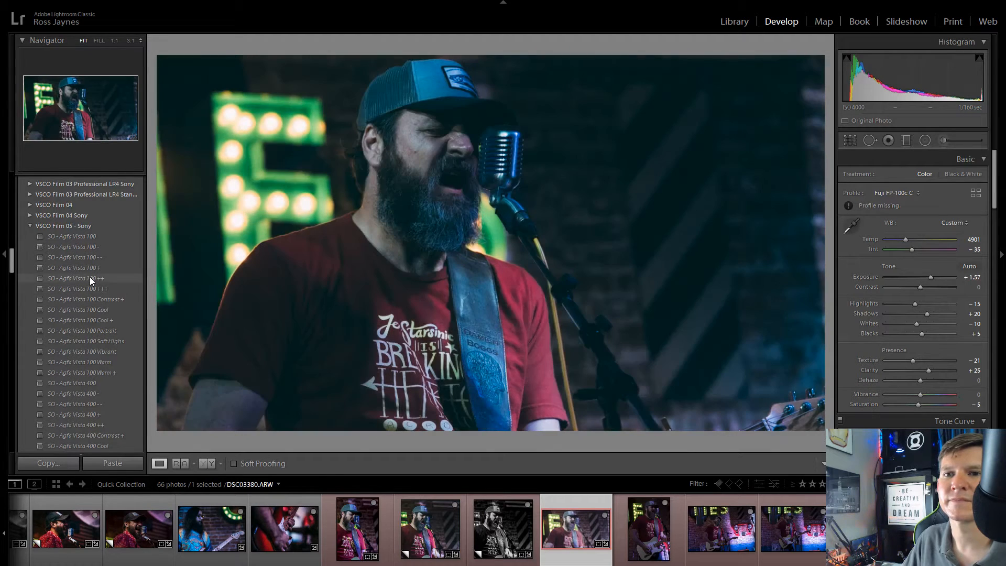
click(79, 278)
Step: Set Clarity to +22 and Texture to -33, lower the Shadows on DSC03380.ARW, and open the vertical guitar shot DSC03383.ARW
scroll(858, 354, down, 10)
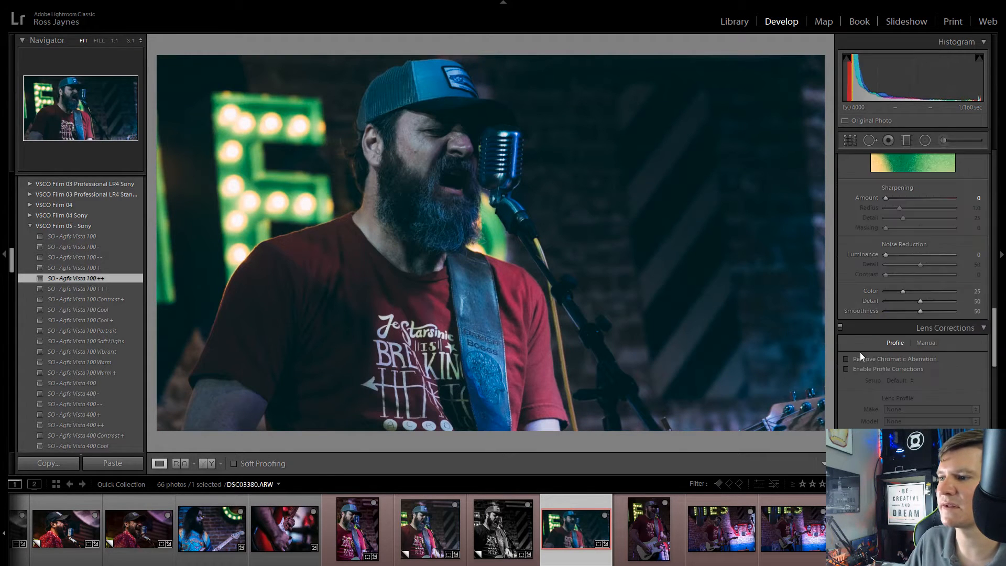
scroll(860, 352, down, 3)
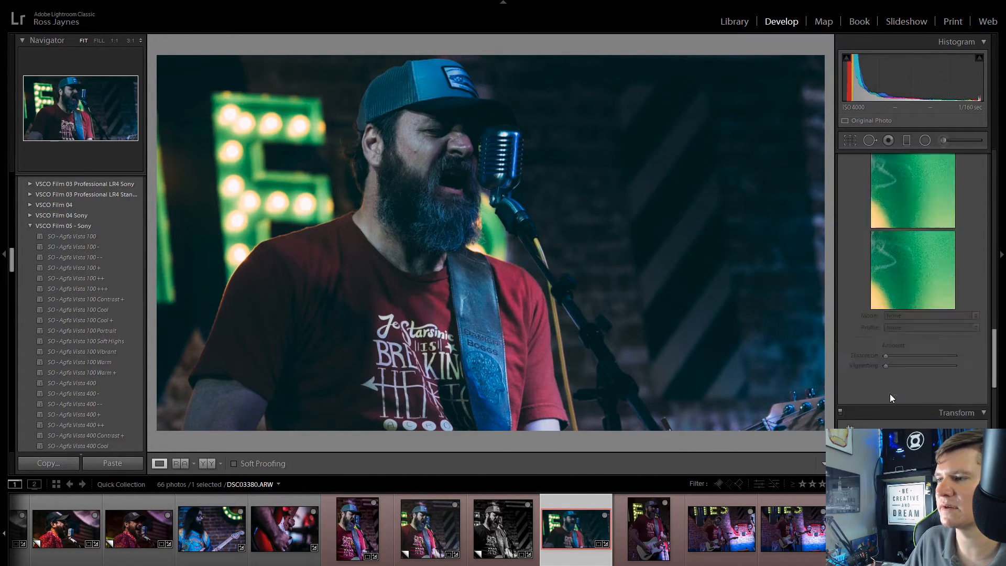
scroll(890, 394, up, 13)
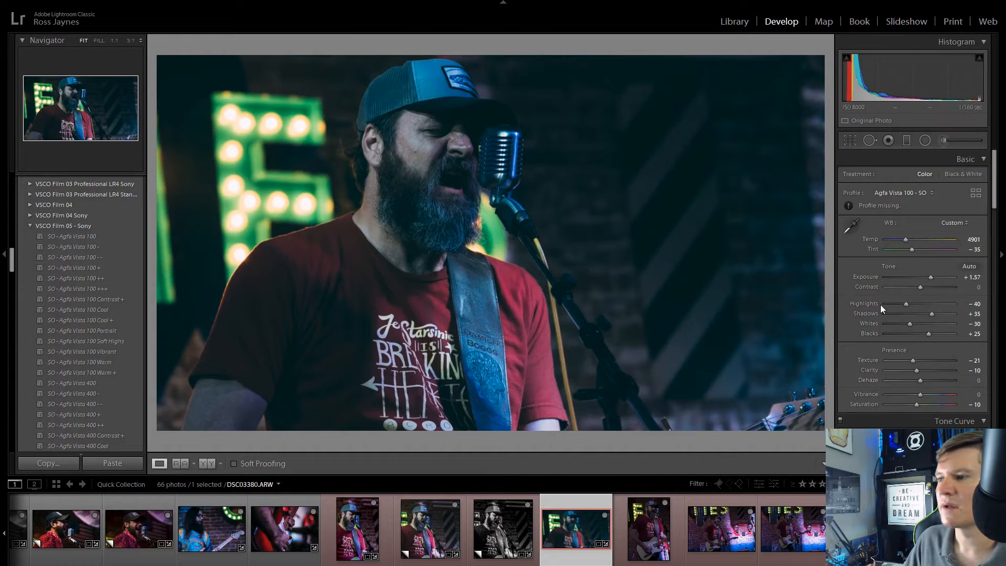
mouse_move(916, 370)
mouse_down()
mouse_move(934, 373)
mouse_move(904, 363)
mouse_move(928, 360)
mouse_move(910, 363)
mouse_up()
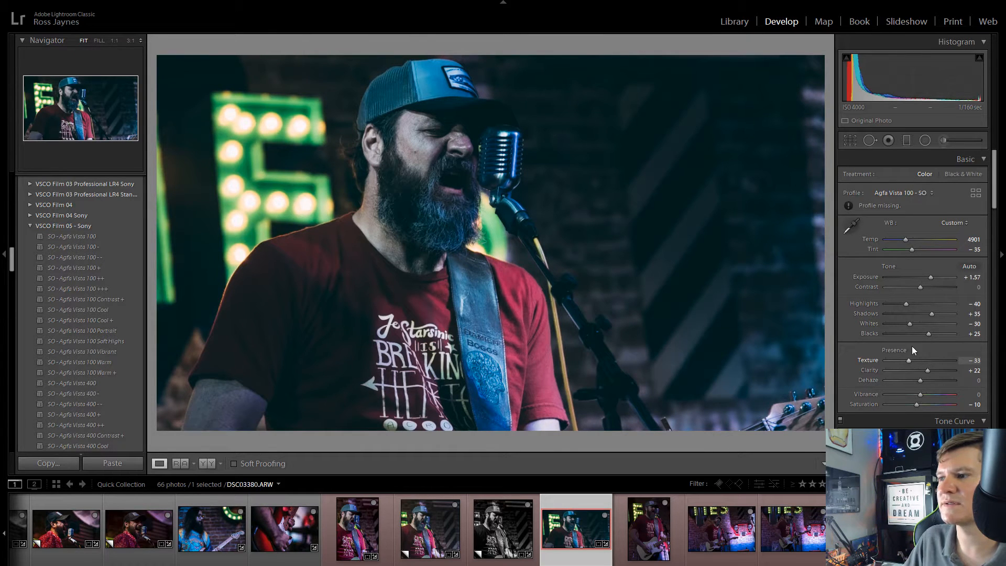
drag(931, 313, 918, 341)
click(654, 527)
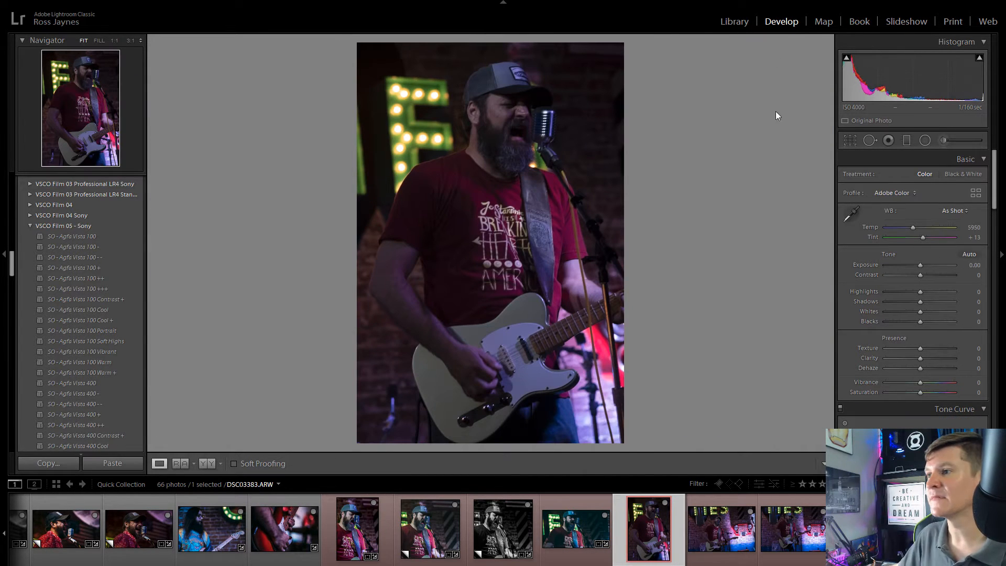
Step: Crop DSC03383.ARW slightly tighter around the singer and guitar, keeping the original aspect ratio
key(r)
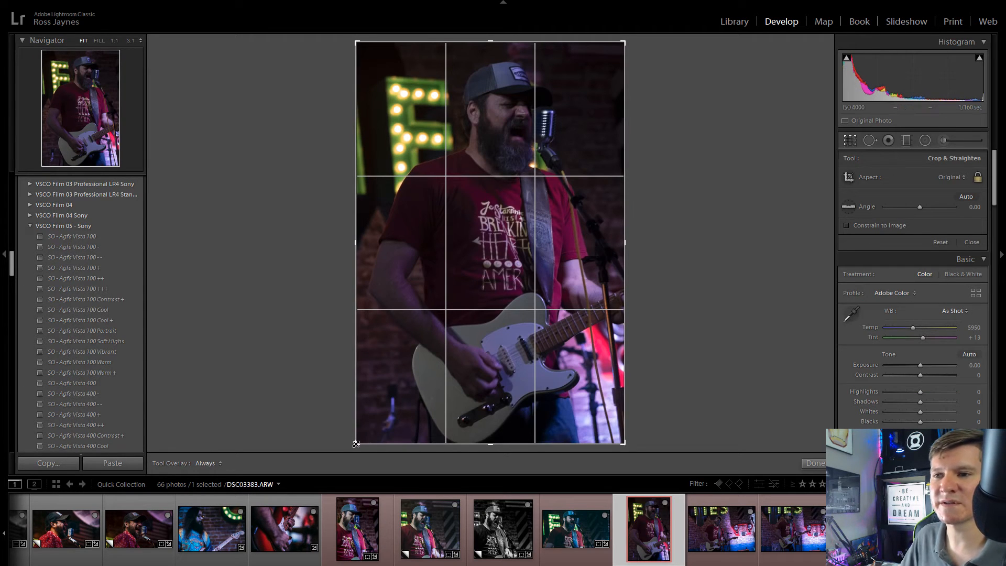
drag(356, 444, 359, 439)
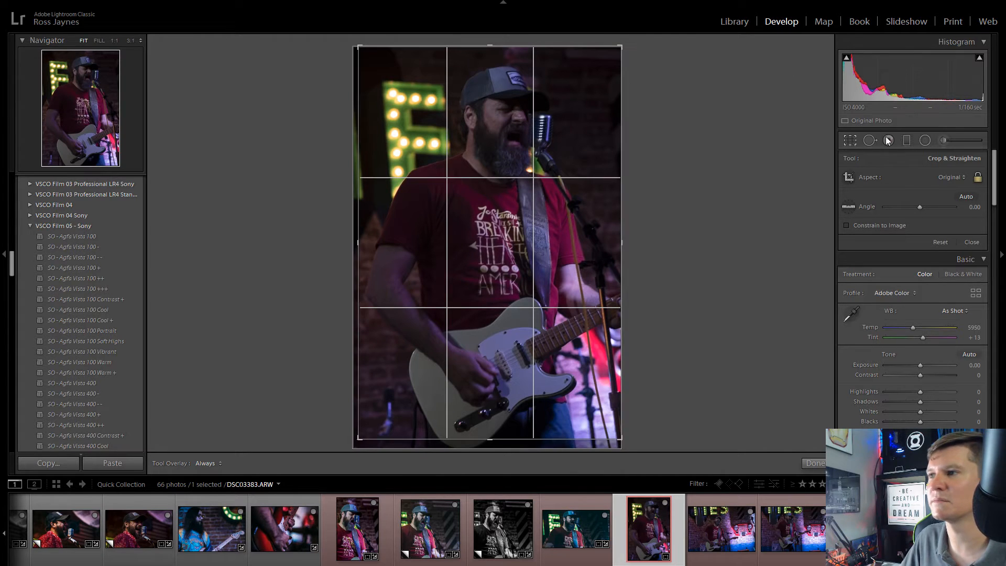
click(858, 139)
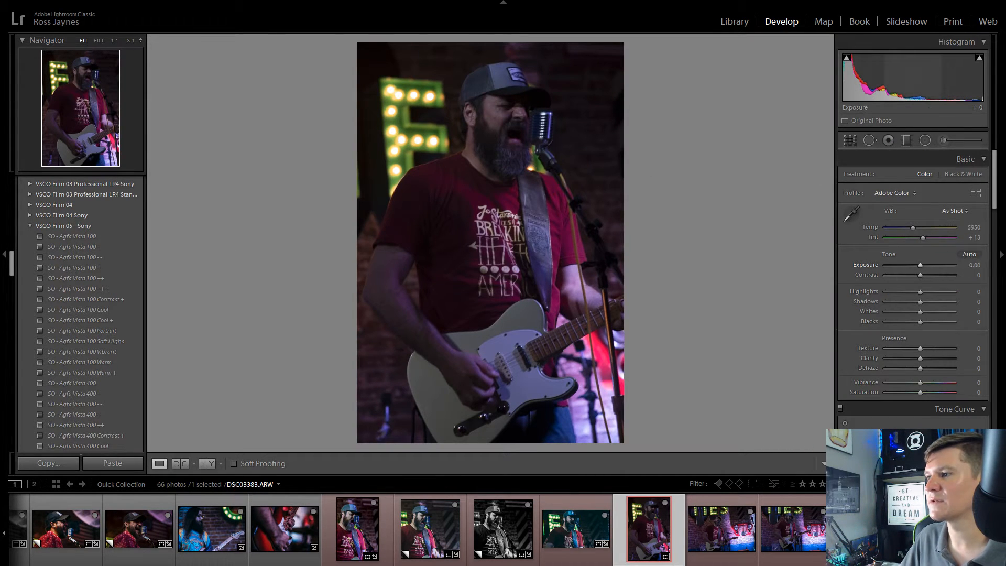
Step: Set Exposure to +1.50 and apply the SO - Kodak Ektar 100 Vibrant preset to DSC03383.ARW
drag(975, 265, 990, 265)
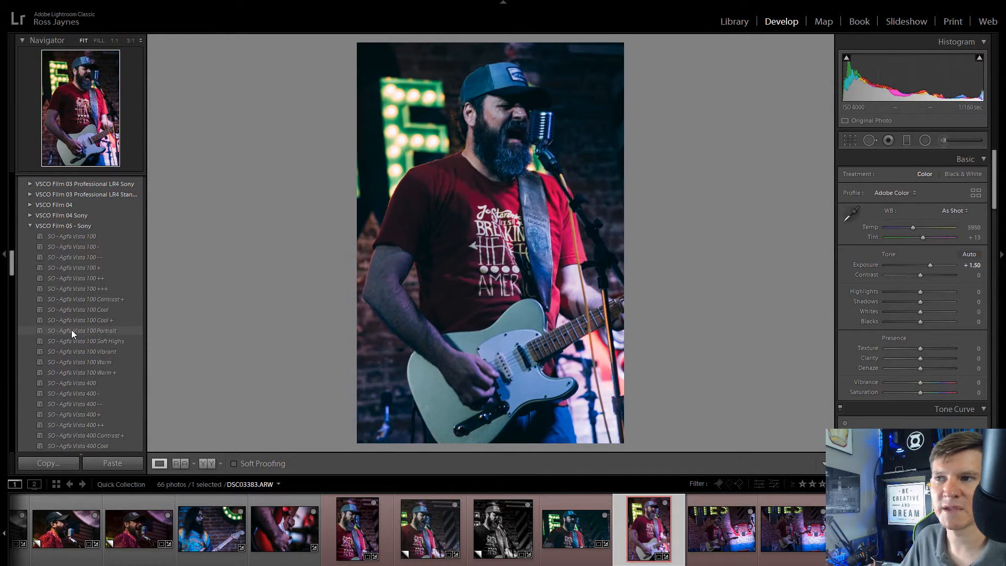
scroll(83, 325, down, 20)
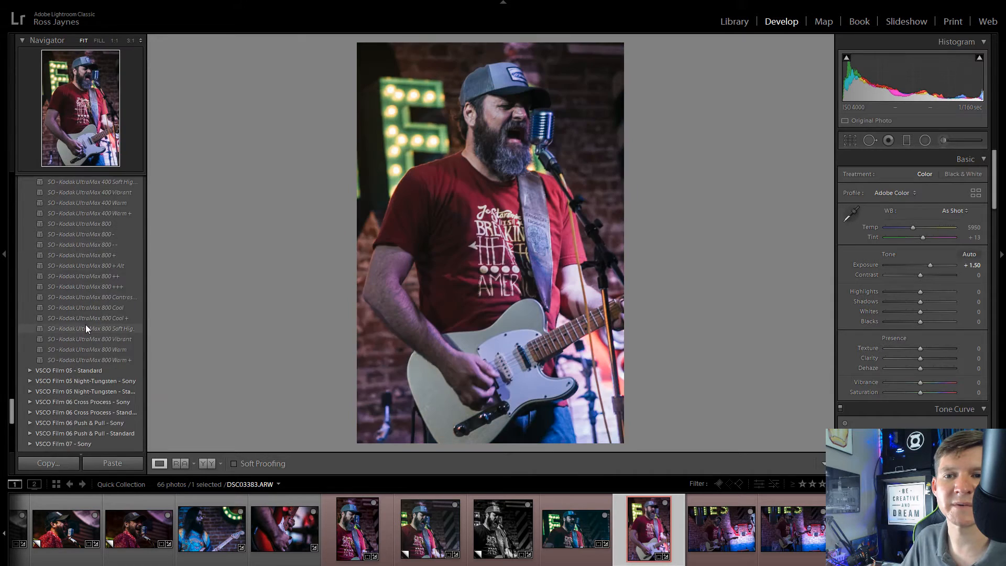
scroll(86, 328, up, 15)
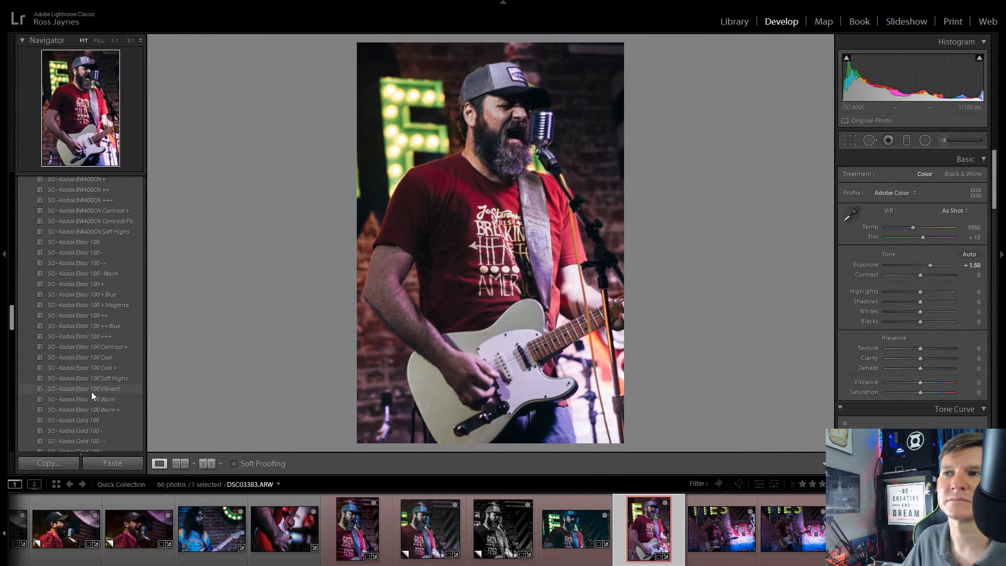
click(91, 391)
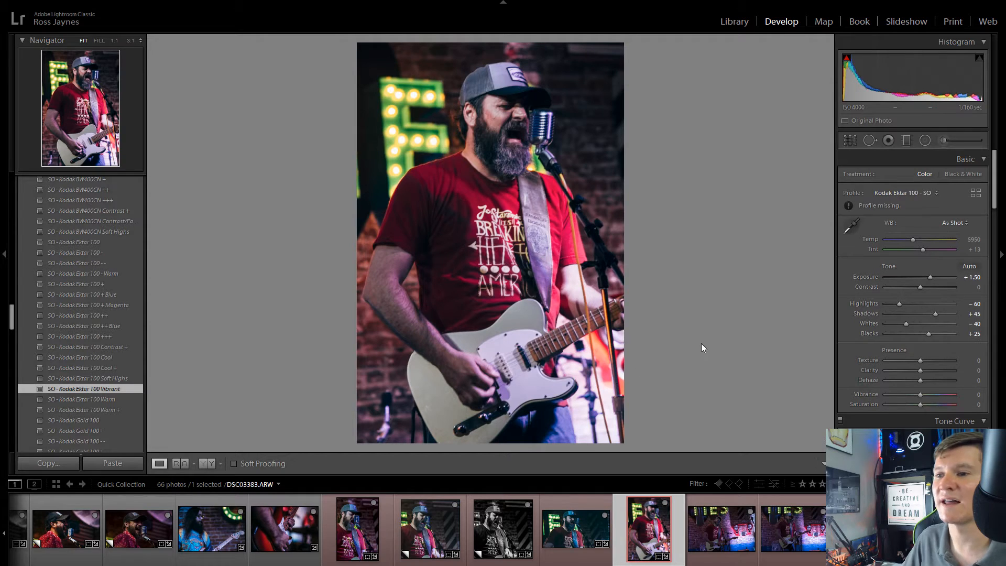
Step: Set the tone curve regions of DSC03383.ARW to Highlights +32, Lights -17, Darks +1 and Shadows -14
scroll(891, 387, down, 10)
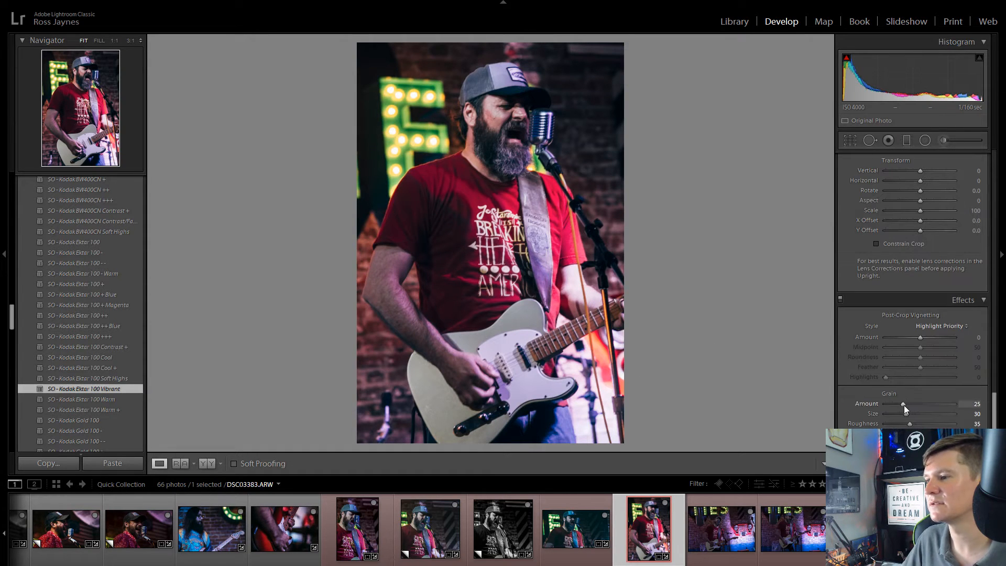
key(Left)
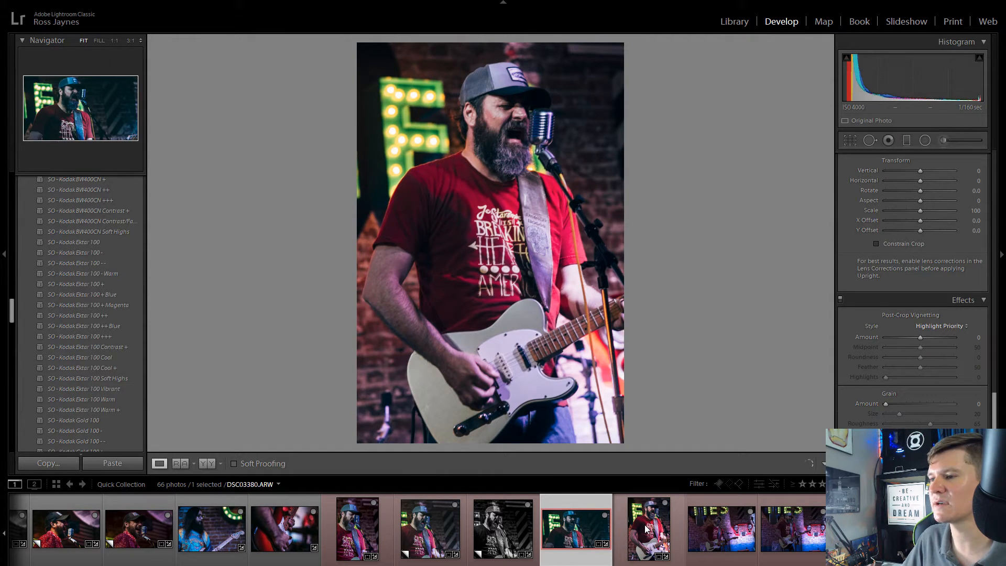
click(648, 530)
scroll(878, 377, up, 5)
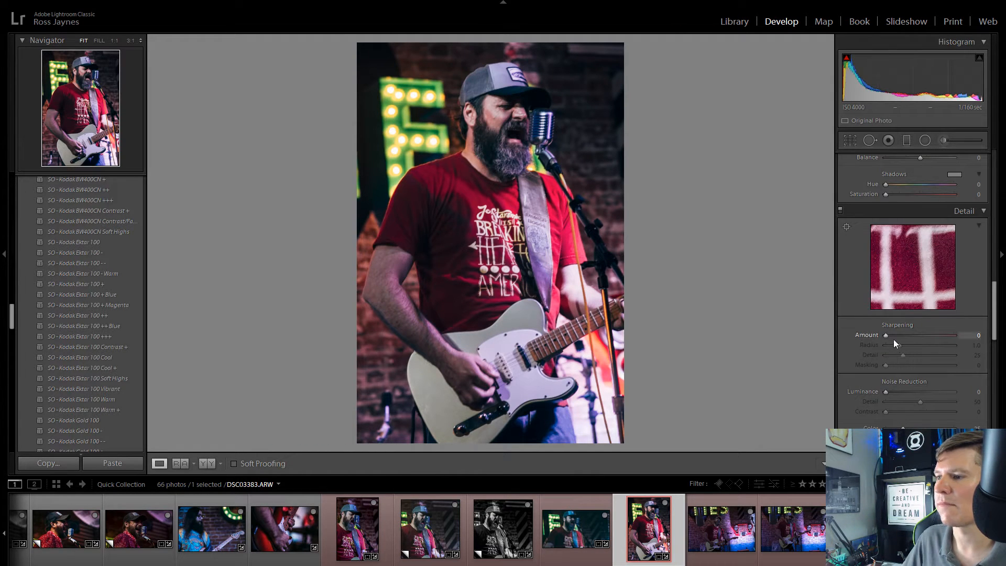
scroll(896, 346, up, 6)
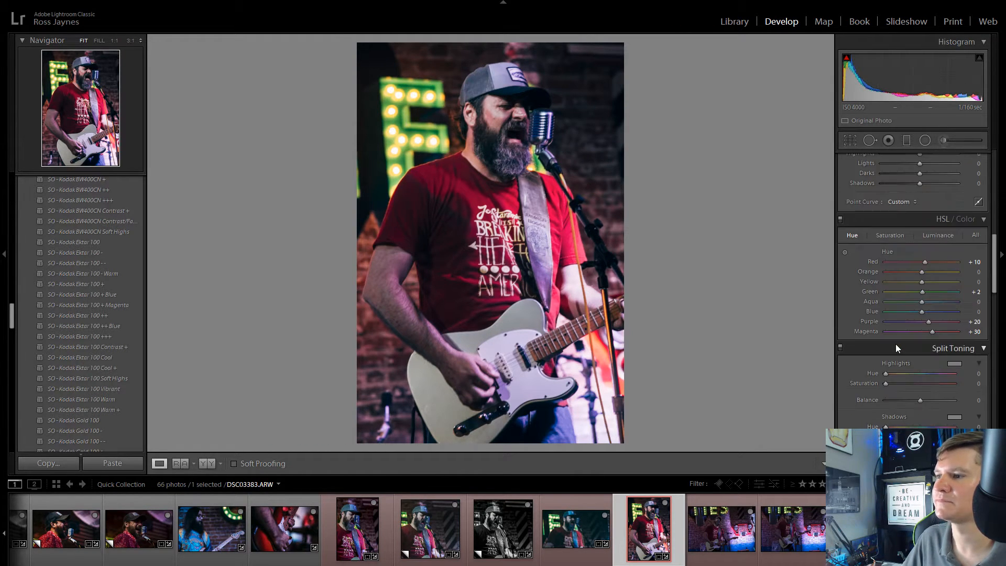
scroll(894, 346, up, 3)
scroll(894, 351, down, 3)
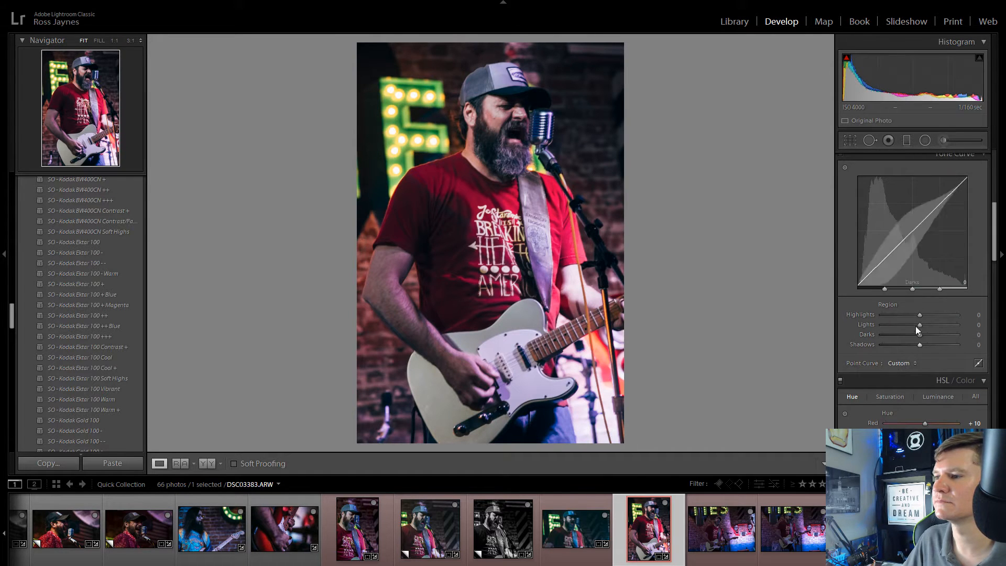
drag(920, 316, 913, 348)
Step: Open DSC03387.ARW and crop it to 16 x 9, trimming the lit sign above the singer and tightening the frame
scroll(698, 529, down, 3)
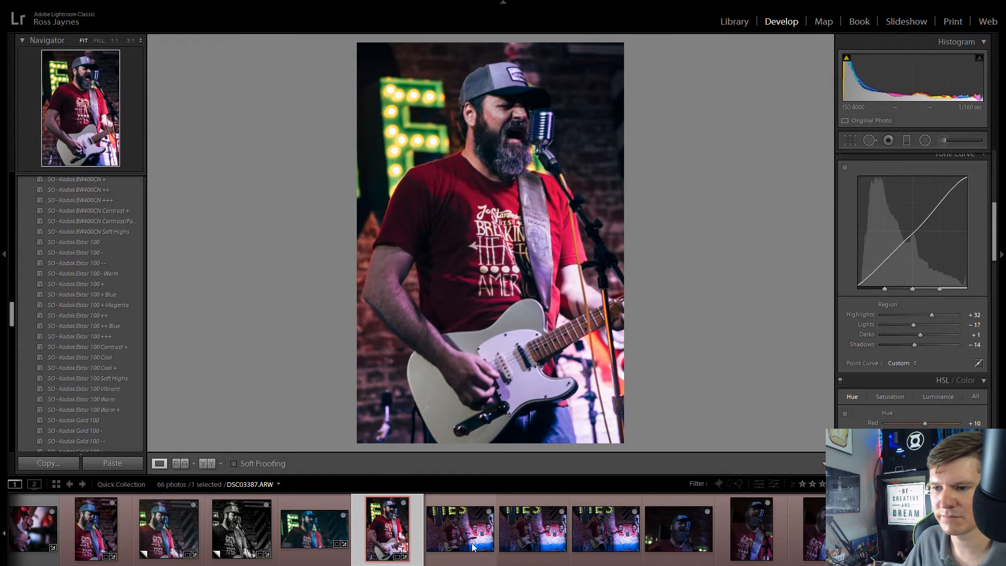
click(461, 533)
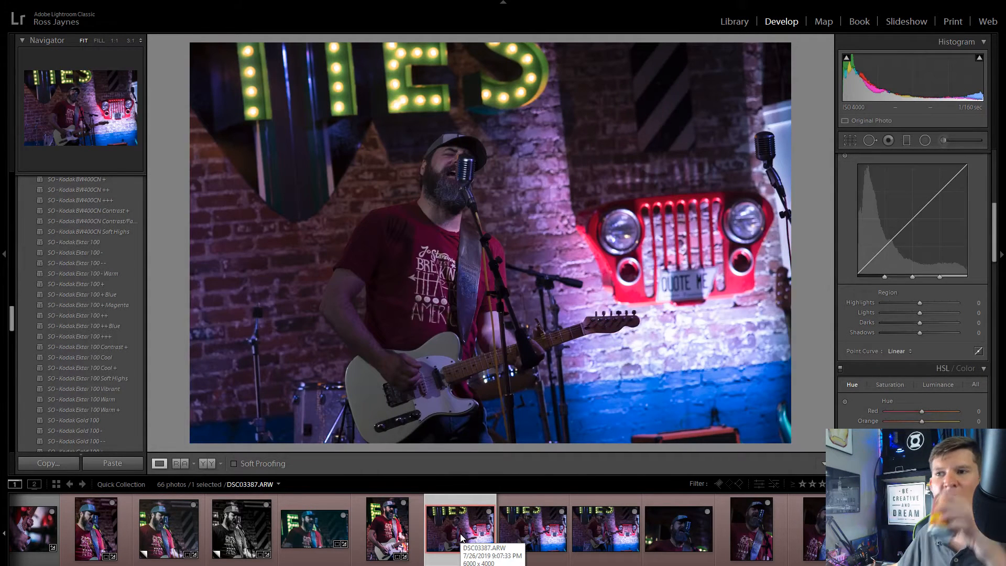
click(851, 140)
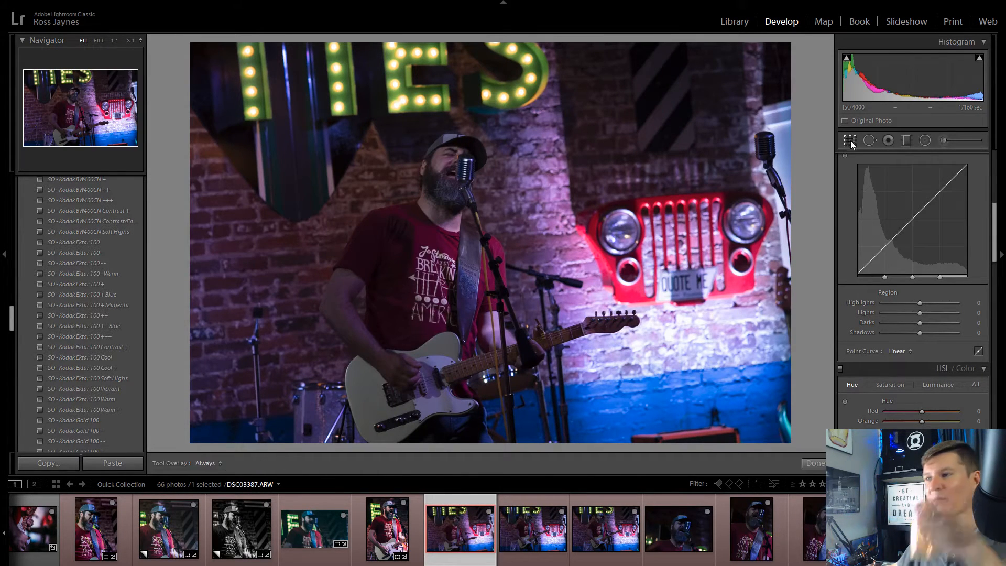
click(952, 177)
click(891, 290)
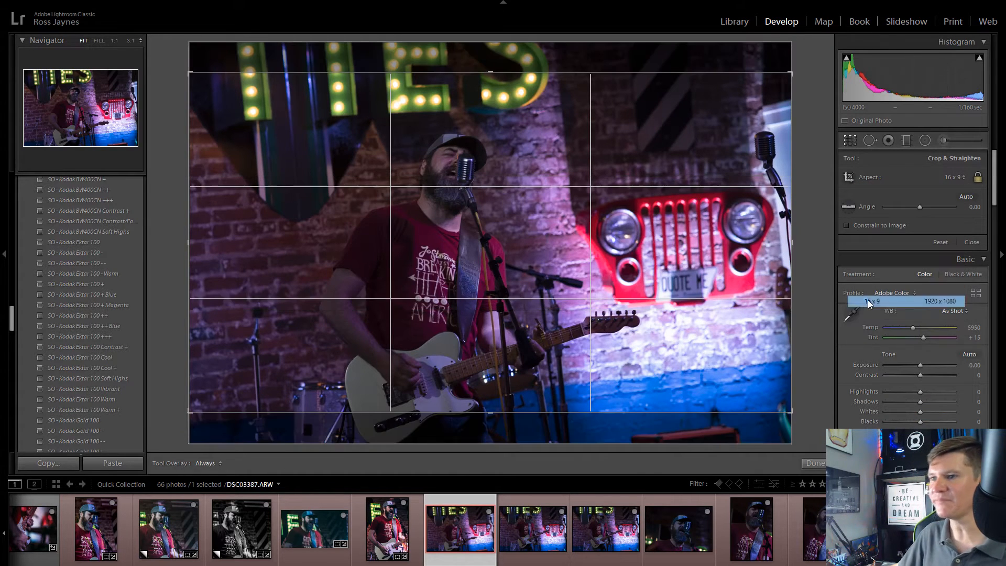
drag(613, 282, 581, 85)
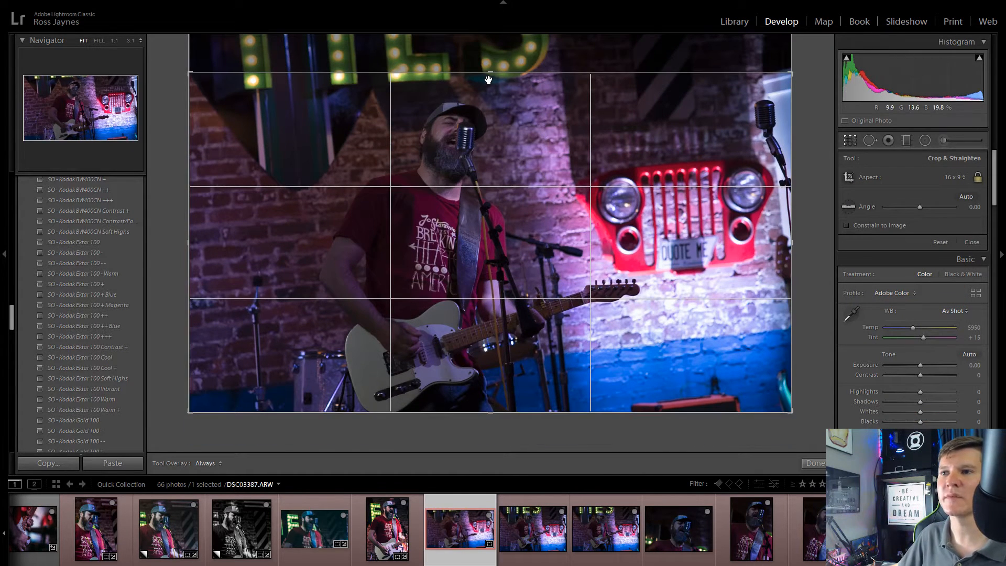
drag(488, 73, 489, 86)
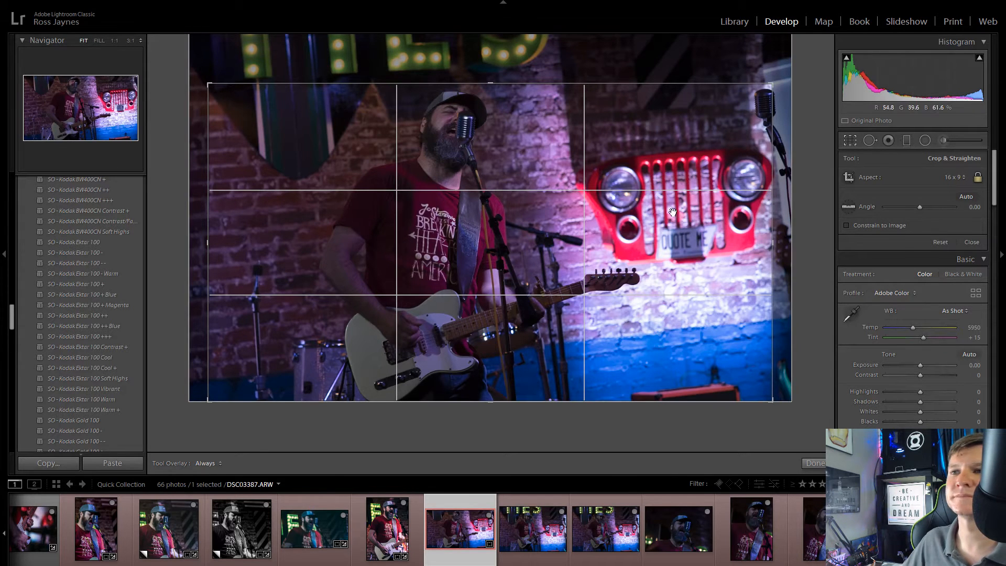
key(Return)
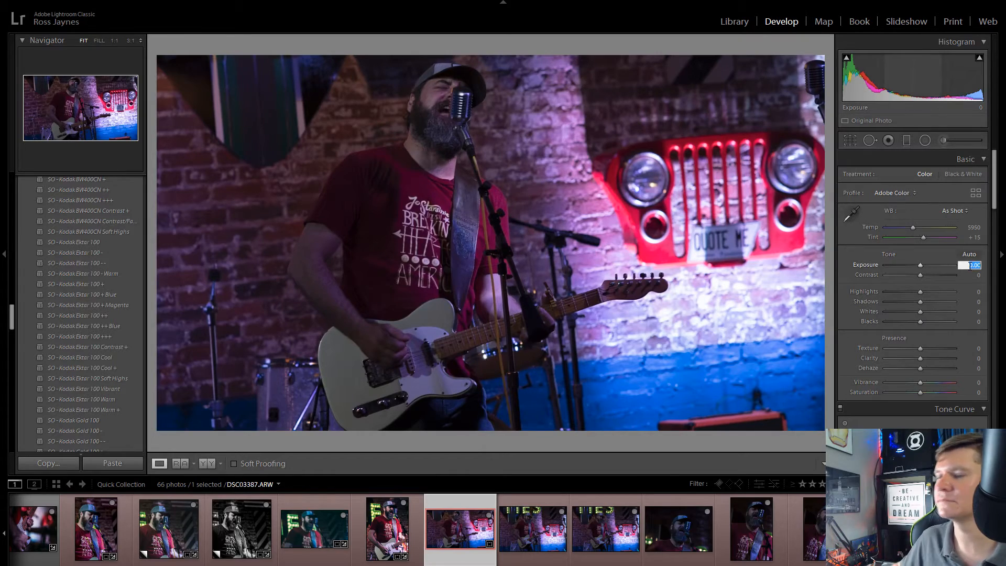
Step: Raise the Exposure of DSC03387.ARW to +1.00
text(0.9)
key(Return)
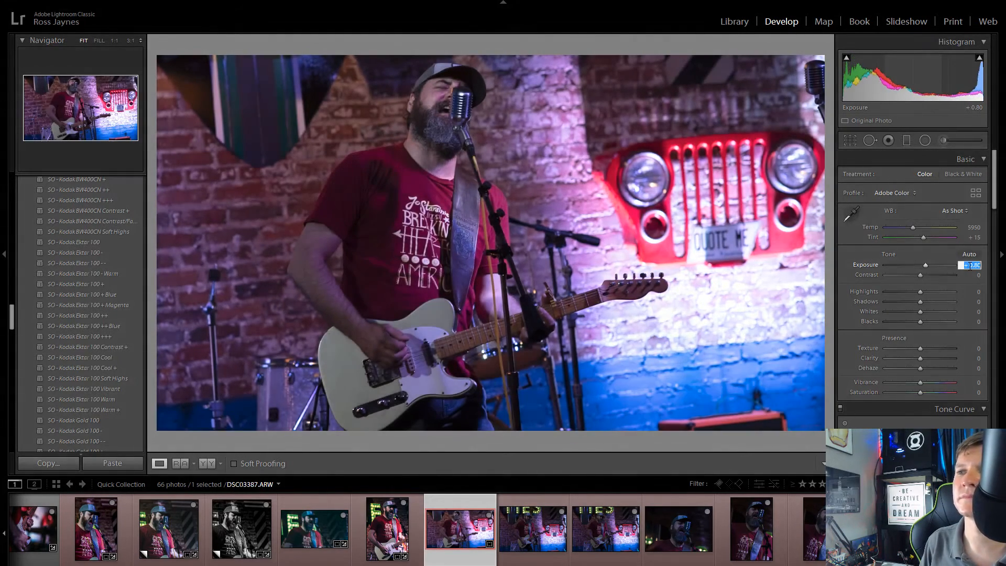
text(1.)
key(Return)
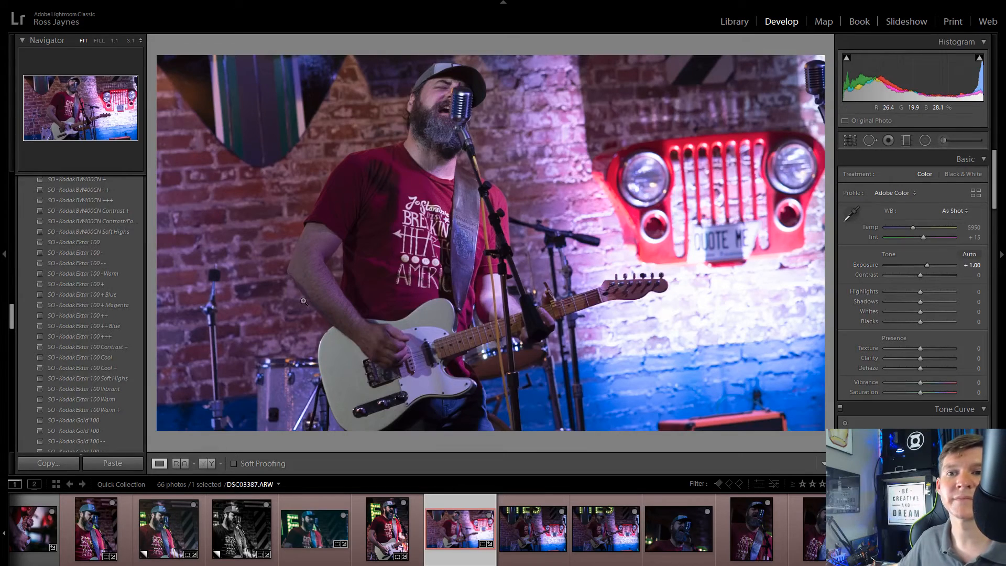
Step: Browse the preset groups for a look for DSC03387.ARW and expand the RJ group
scroll(131, 319, down, 10)
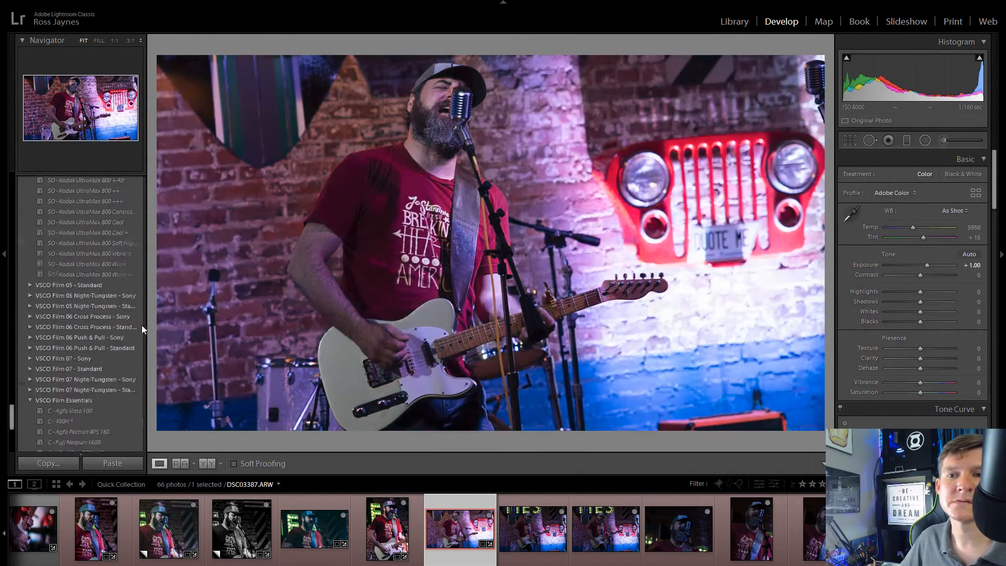
scroll(141, 240, up, 3)
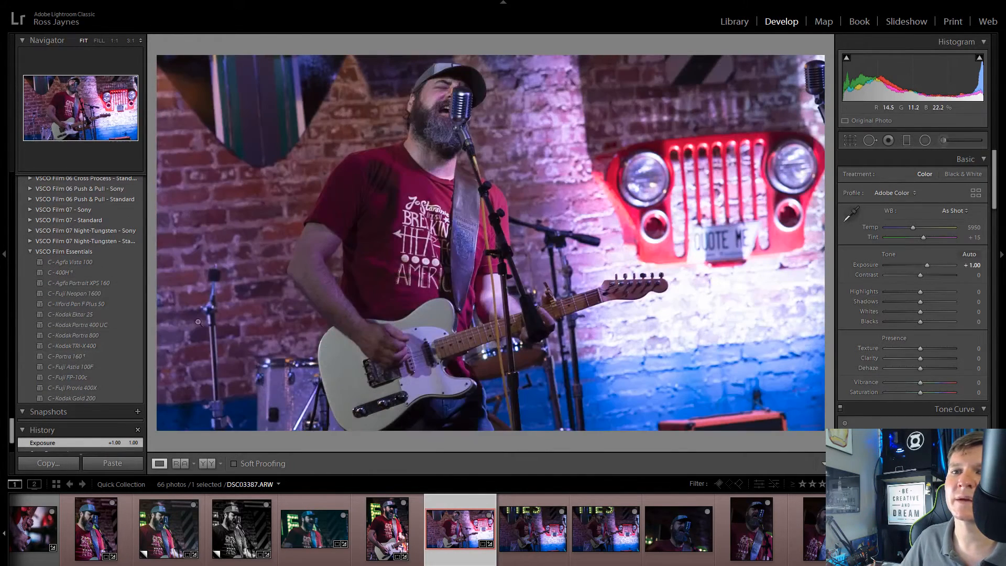
scroll(121, 320, up, 10)
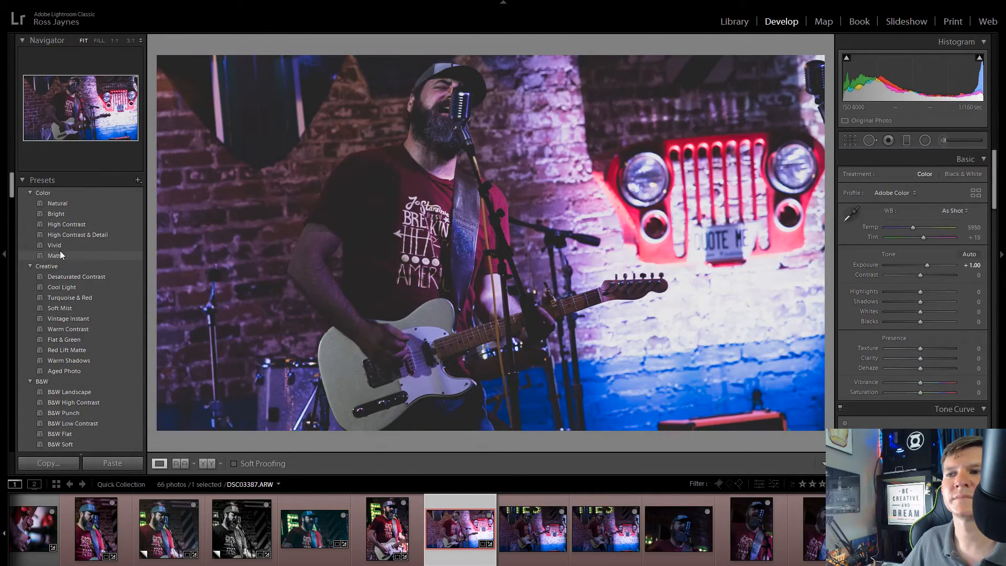
scroll(70, 398, down, 10)
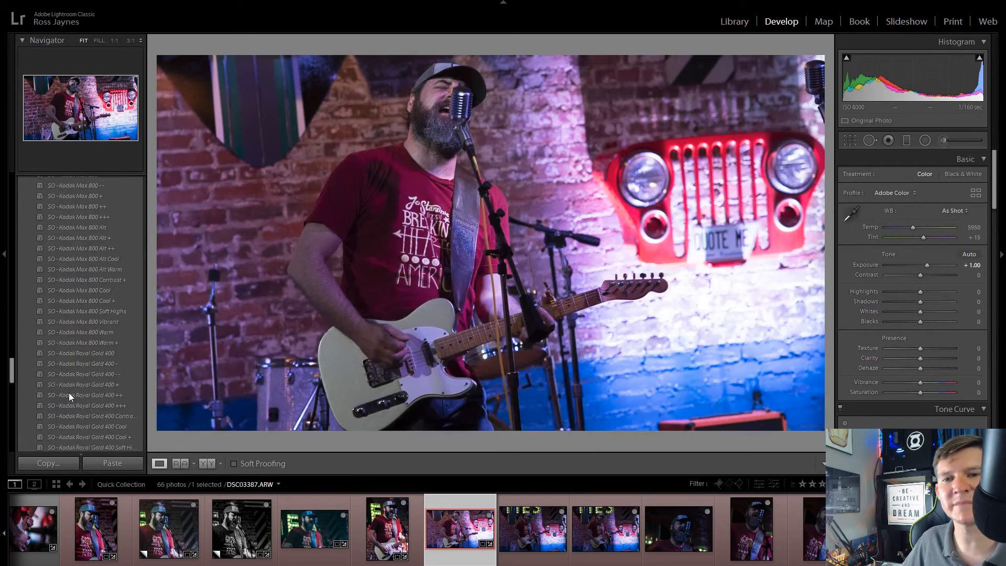
scroll(68, 392, up, 10)
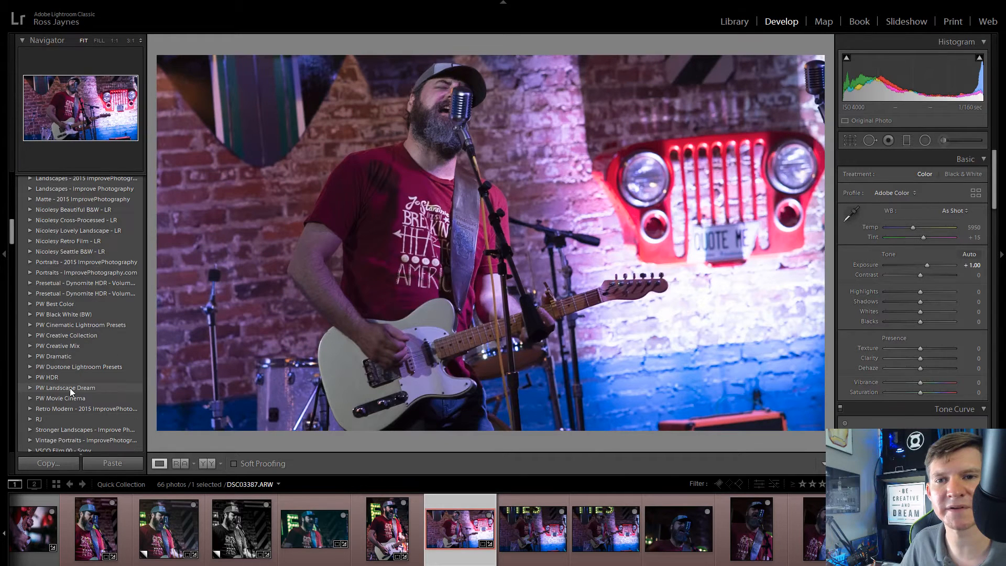
click(25, 419)
scroll(77, 375, down, 5)
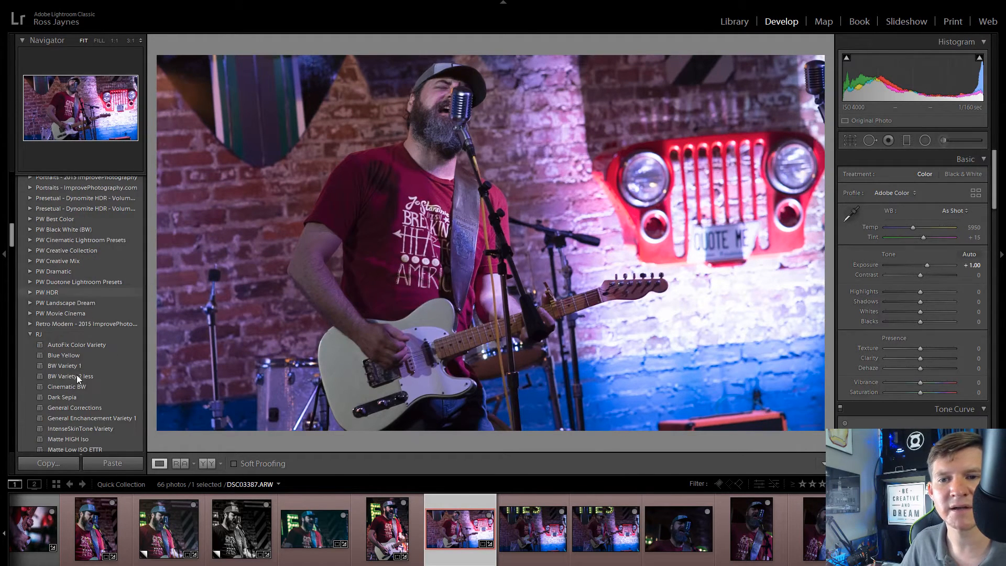
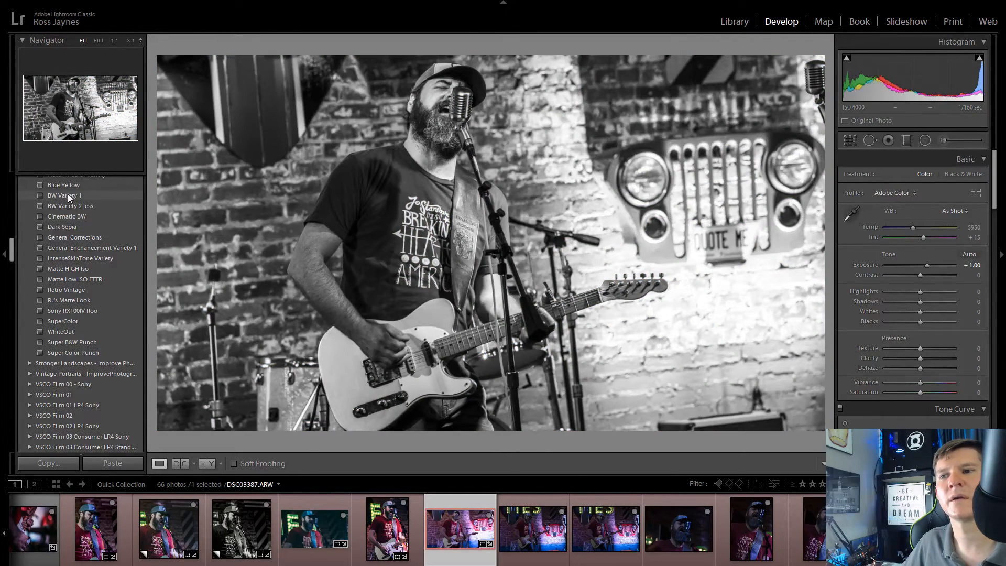
Step: Apply the BW Variety 1 preset to DSC03387.ARW, and remove DSC03392.ARW and the similar shot beside it from the Quick Collection
click(68, 195)
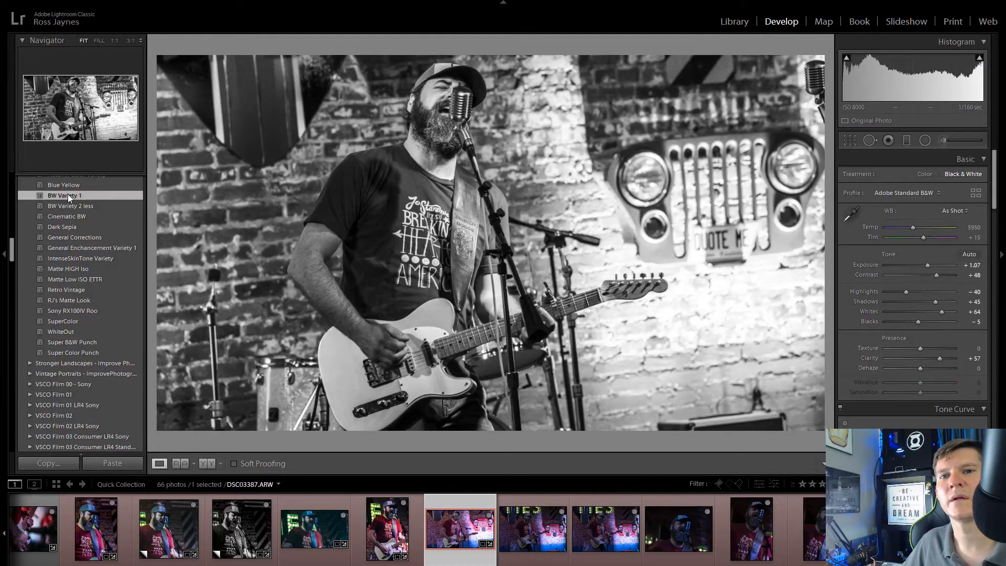
click(534, 526)
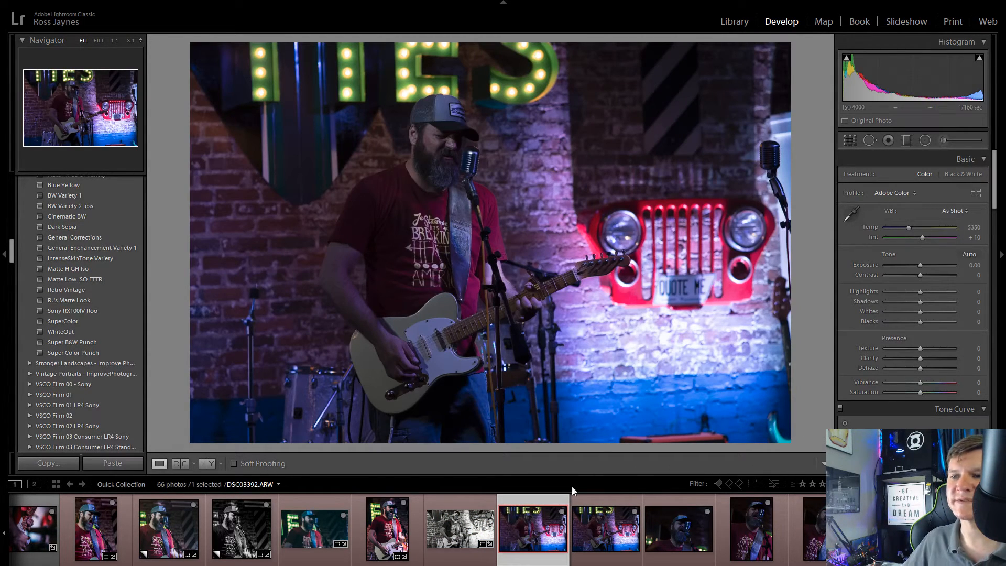
click(562, 512)
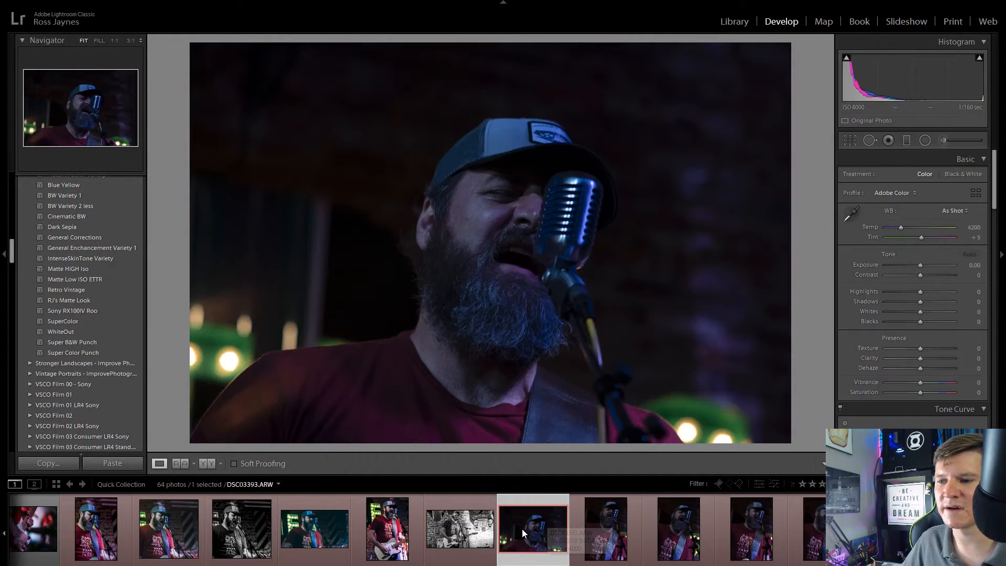
Step: Crop DSC03395.ARW to 16 x 9, tightening the frame around the singer's face and the microphone
click(850, 139)
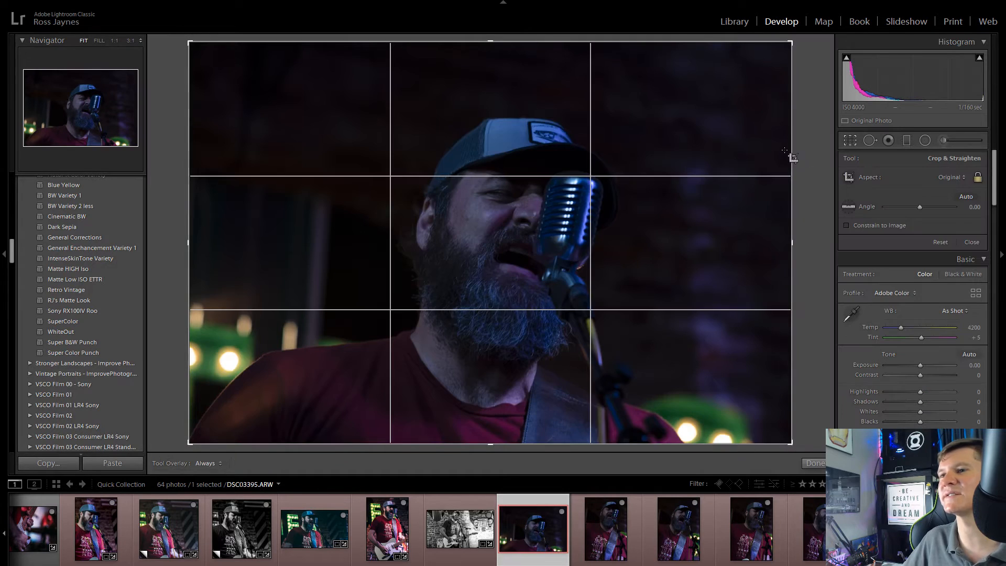
click(957, 178)
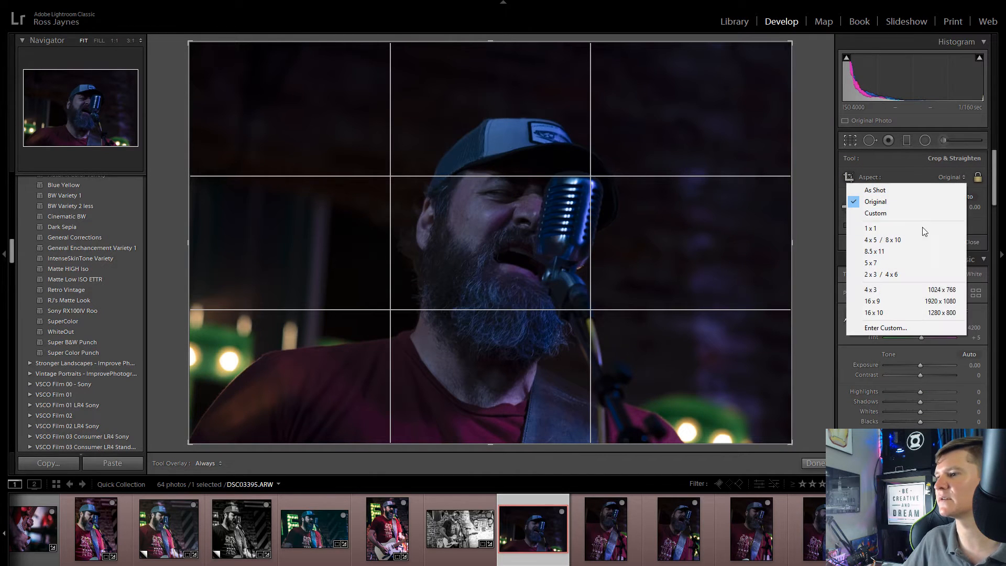
click(918, 302)
drag(190, 74, 236, 83)
drag(608, 260, 596, 277)
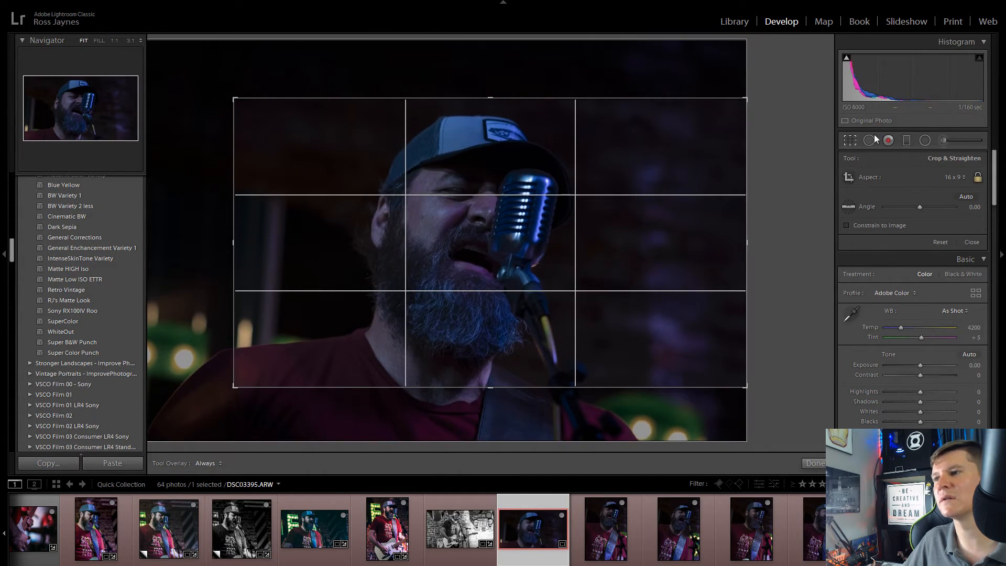
click(854, 137)
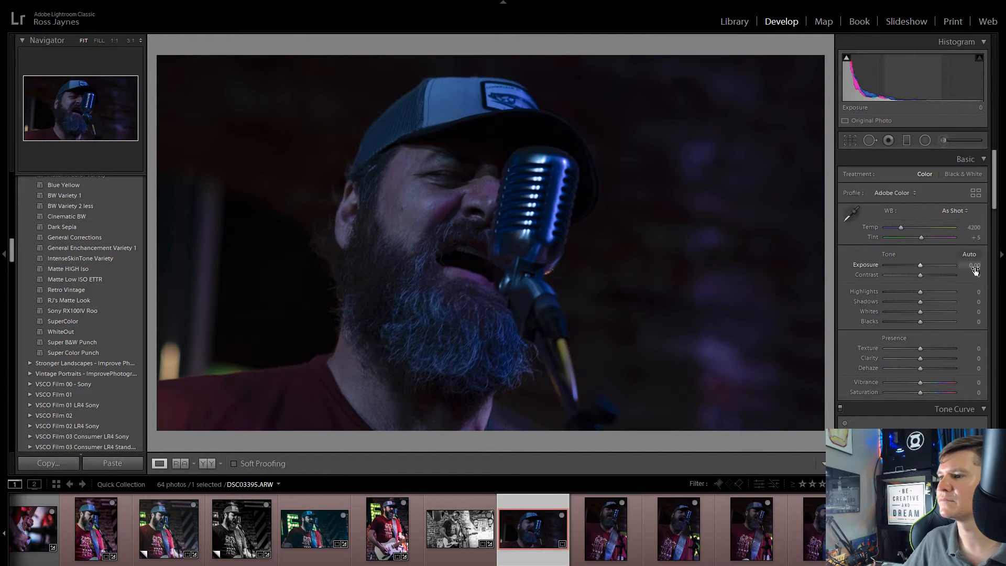
Step: Raise the Exposure of DSC03395.ARW to +1.70
key(Up)
key(Up)
key(Up)
key(Up)
key(Up)
key(Up)
key(Up)
key(Up)
key(Up)
key(Up)
key(Up)
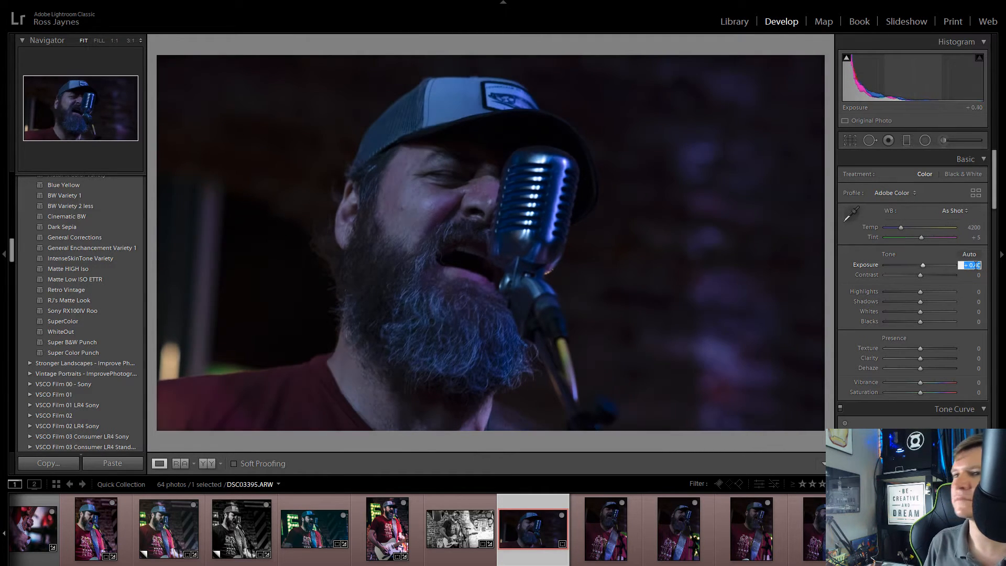
key(Up)
key(Up)
key(Up)
key(Up)
key(Up)
key(Up)
key(Up)
key(Up)
key(Up)
key(Up)
key(Up)
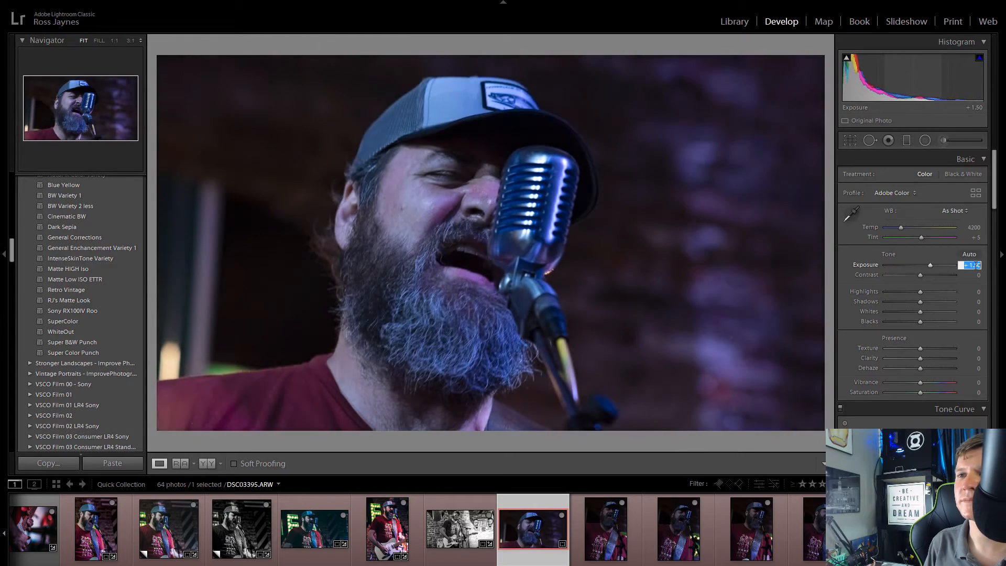
key(Down)
key(Down)
key(Down)
key(Down)
key(Down)
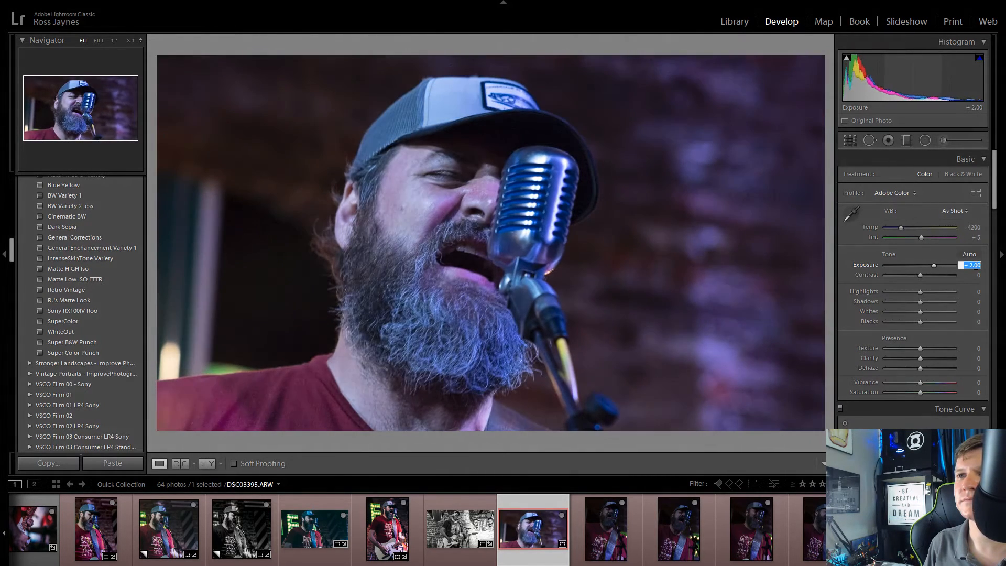
key(Down)
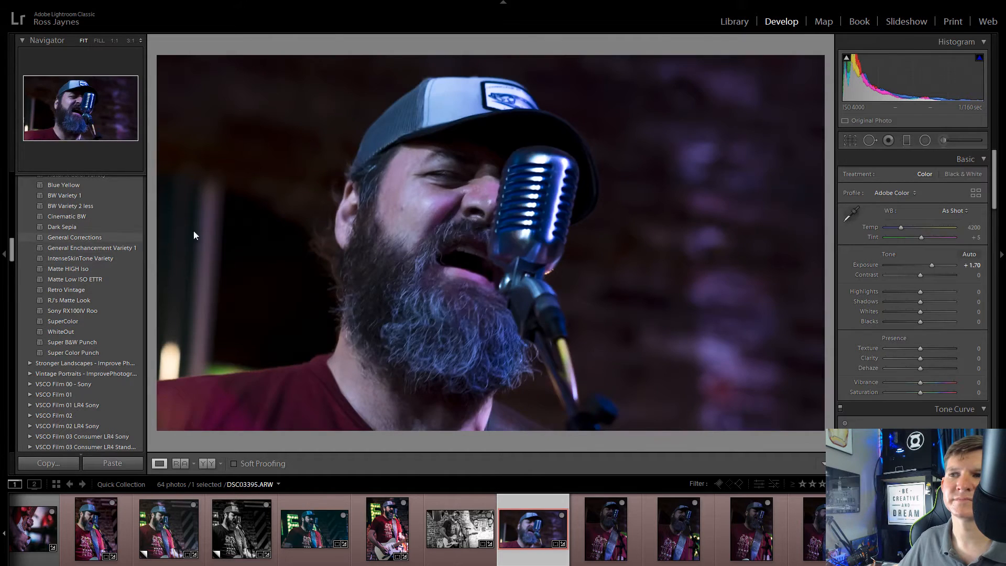
Step: Set the white balance of DSC03395.ARW to Temp 5817 and Tint -1, and apply the C - Kodak Gold 200 preset
scroll(113, 303, down, 10)
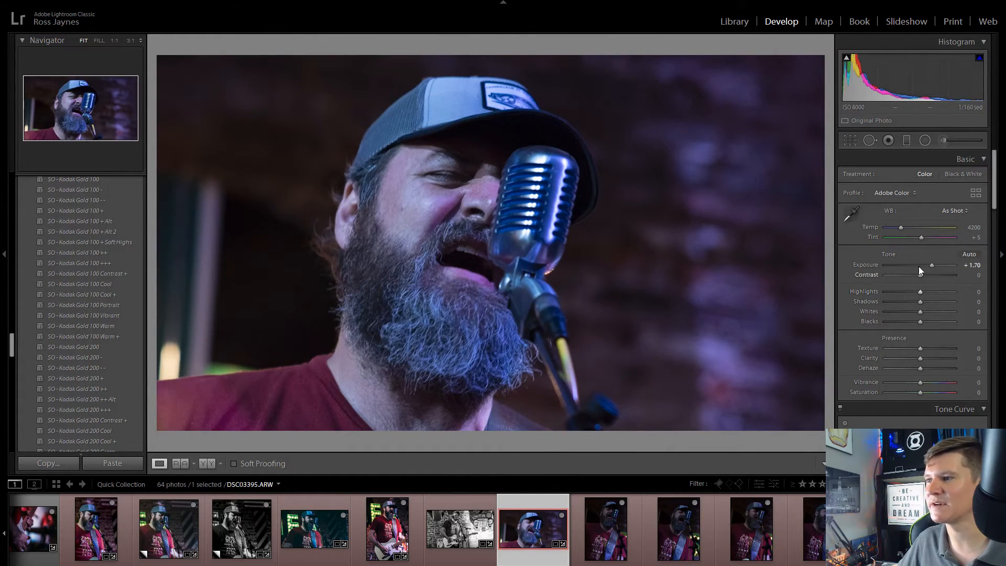
drag(900, 229, 922, 241)
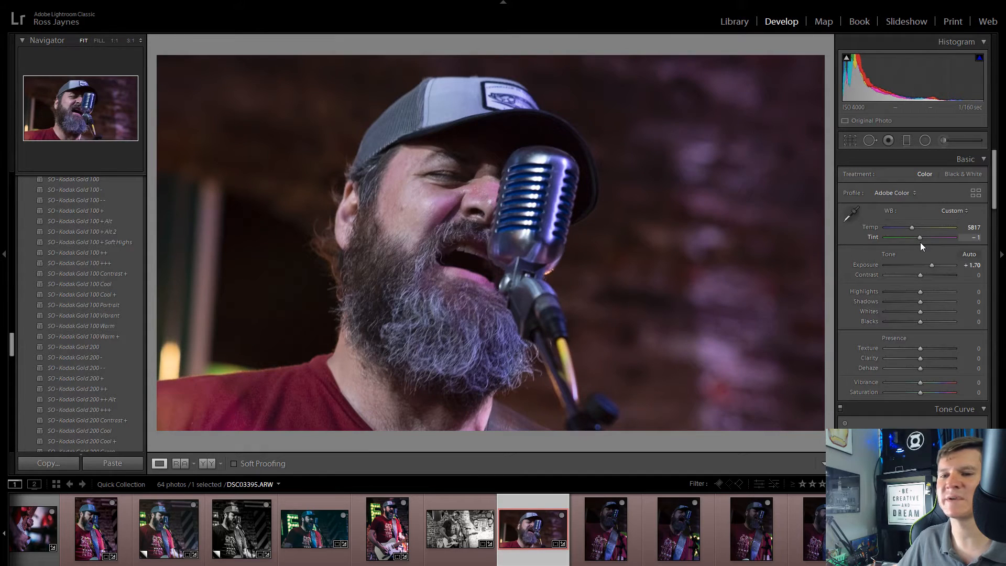
scroll(96, 366, down, 10)
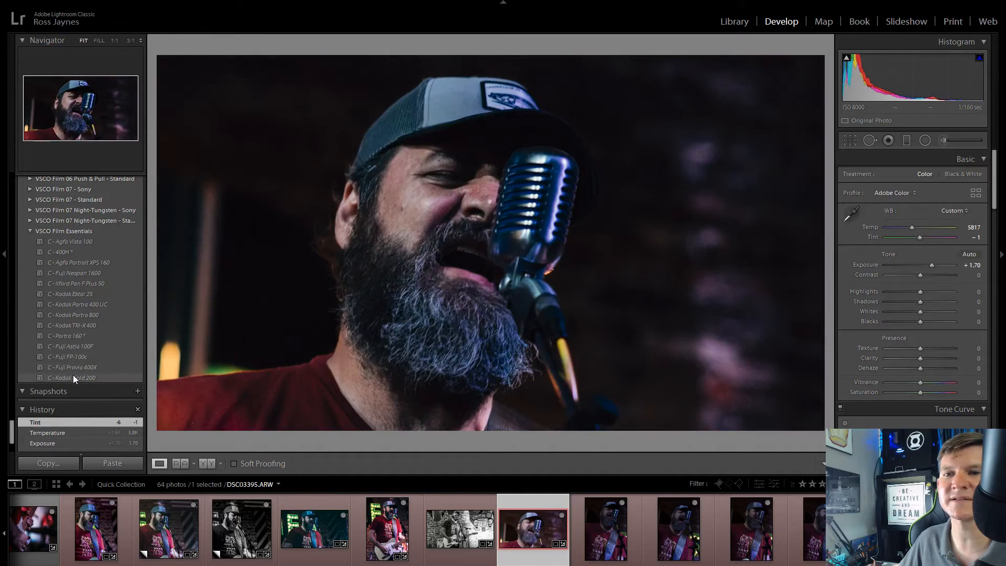
scroll(73, 375, up, 3)
scroll(79, 356, down, 5)
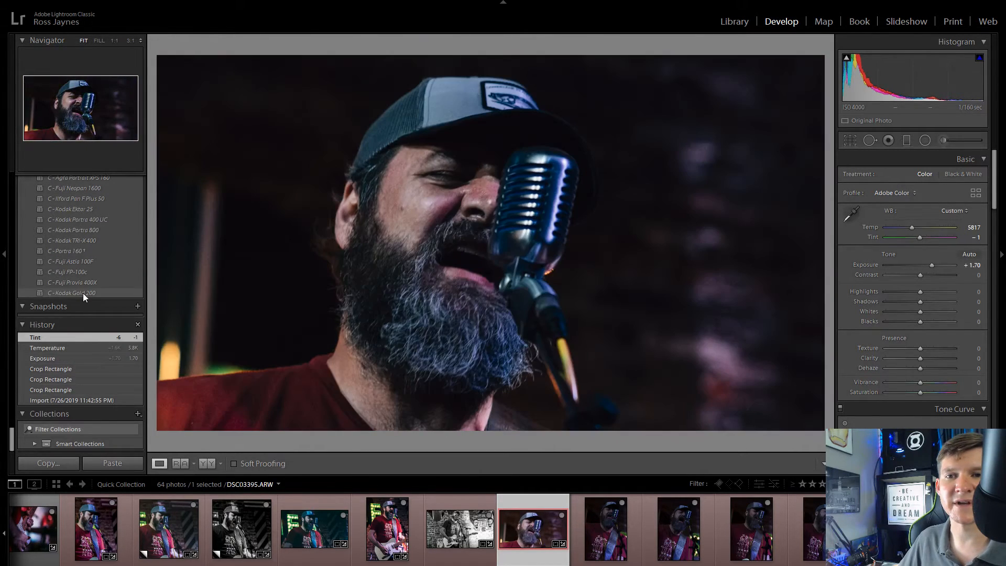
click(82, 294)
Step: Set the grain Amount of DSC03395.ARW to 0, with Clarity at +24 and Texture at -36
scroll(929, 405, down, 15)
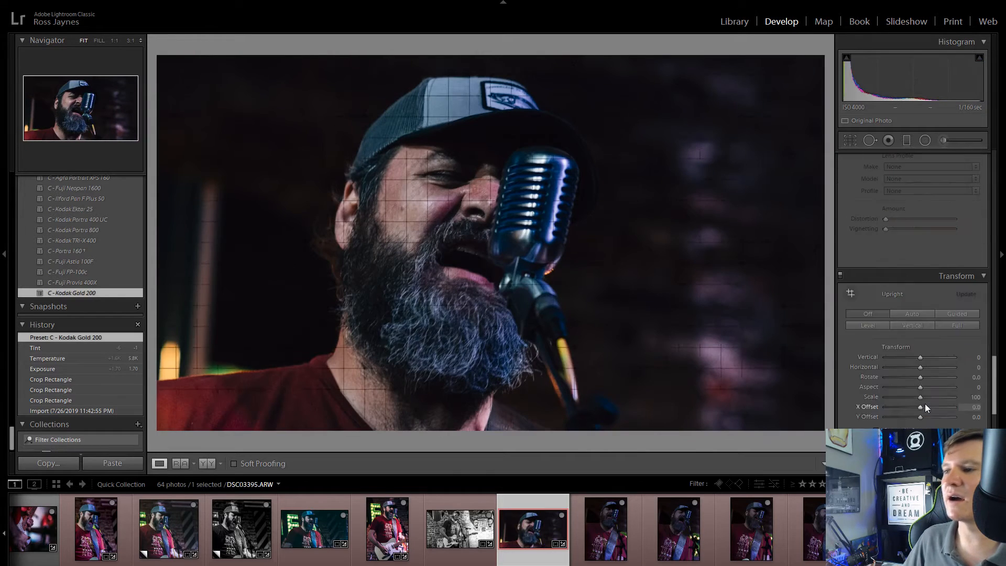
drag(894, 404, 856, 406)
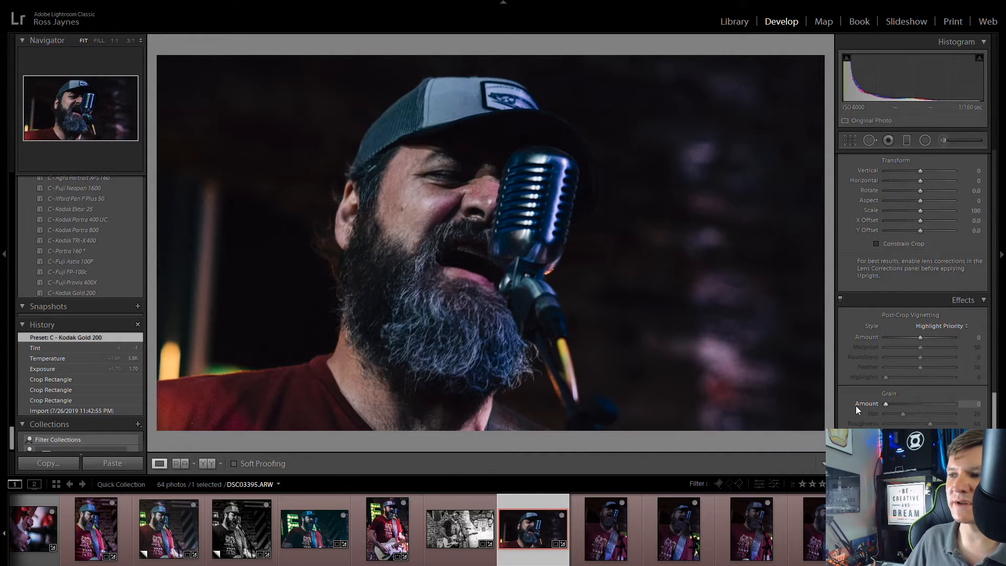
scroll(889, 408, up, 15)
mouse_move(912, 365)
mouse_down()
mouse_move(928, 369)
mouse_move(907, 357)
mouse_up()
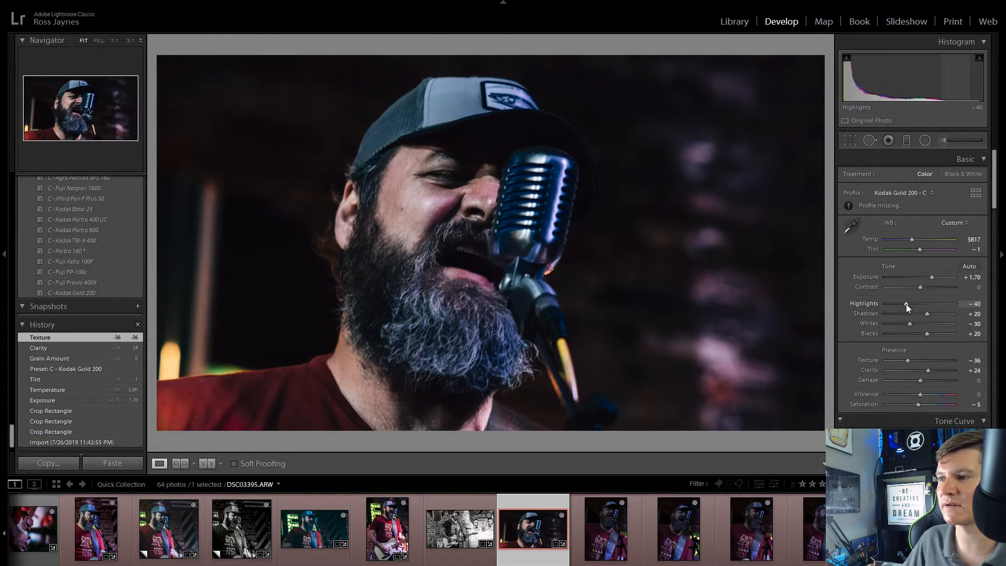
Step: Set the tone of DSC03395.ARW to Highlights -22, Shadows +28, Whites -18 and Blacks +30
drag(907, 304, 929, 332)
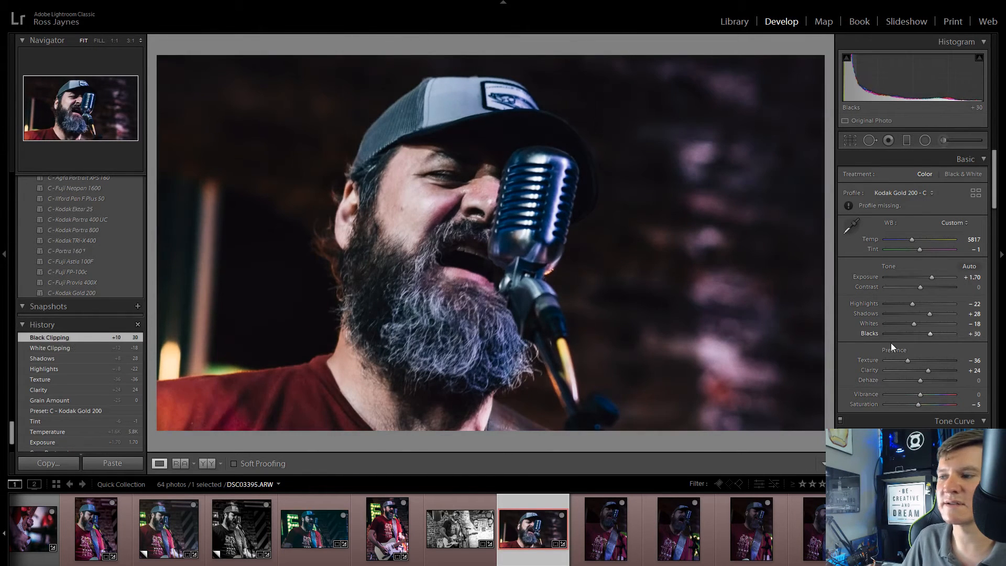
scroll(886, 344, down, 3)
click(456, 171)
click(456, 171)
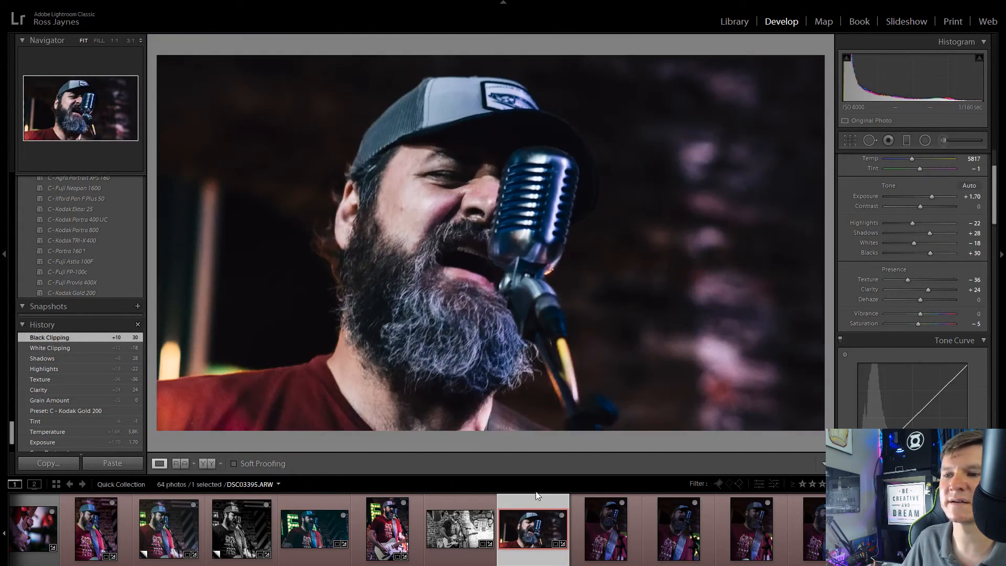
Step: Compare DSC03397.ARW with DSC03398.ARW and remove DSC03397.ARW from the Quick Collection
click(595, 531)
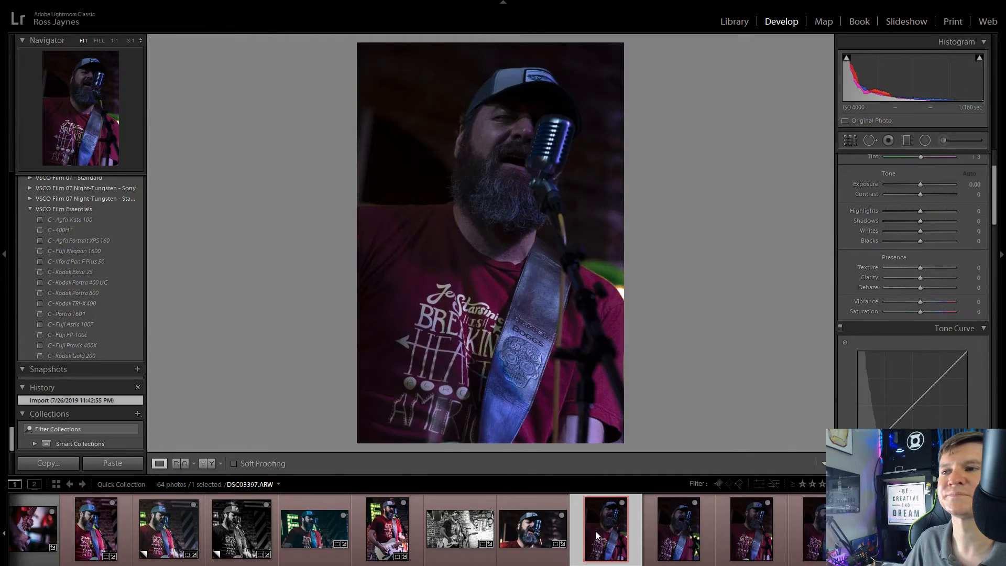
click(711, 534)
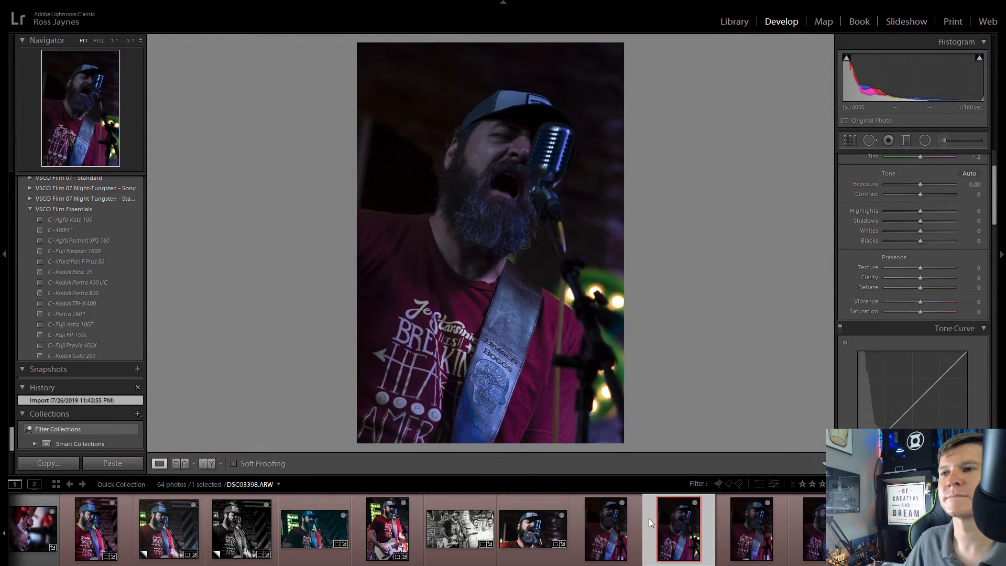
click(618, 505)
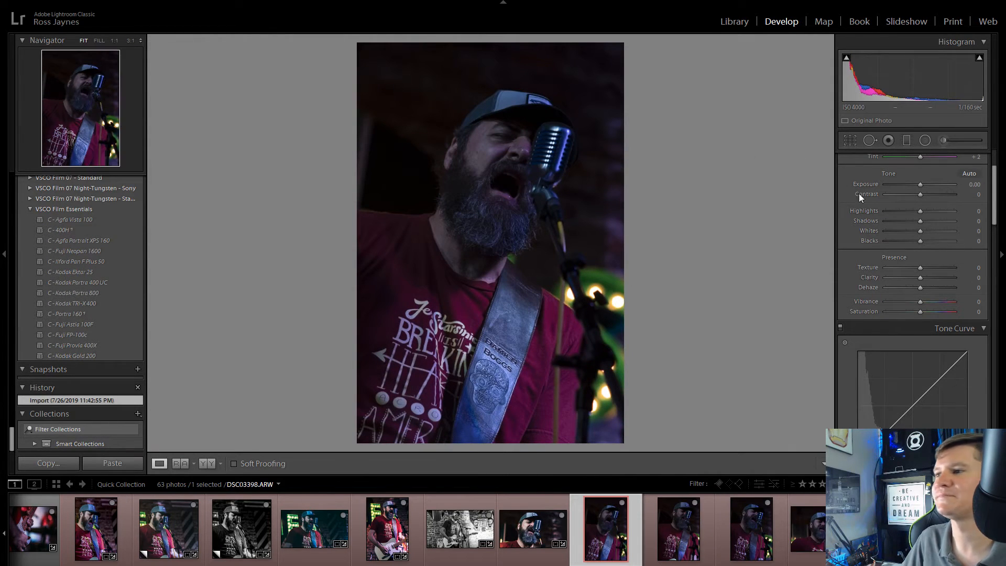
Step: Set DSC03398.ARW to Exposure +1.03 and a white balance Temp of 5969
scroll(935, 241, up, 2)
click(926, 265)
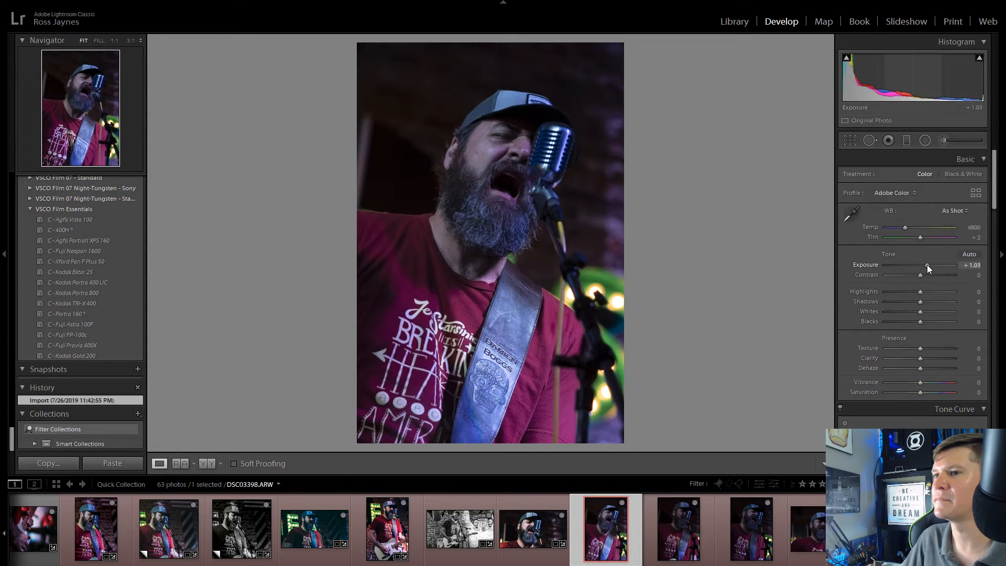
drag(910, 226, 914, 230)
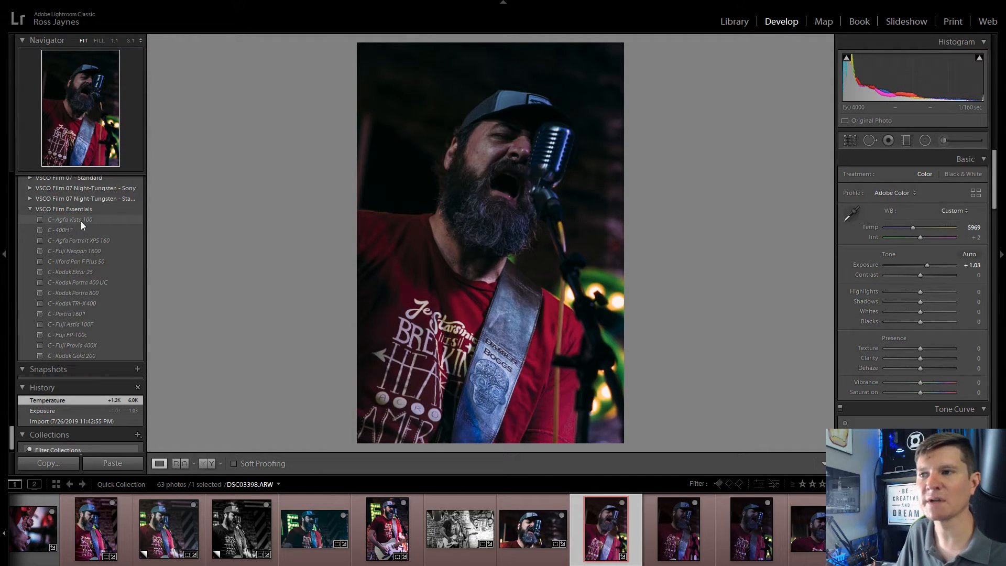
Step: Apply the C - Agfa Vista 100 preset to DSC03398.ARW, with Shadows at +94 and grain Amount at 0
click(81, 221)
drag(930, 315, 945, 314)
scroll(940, 329, down, 8)
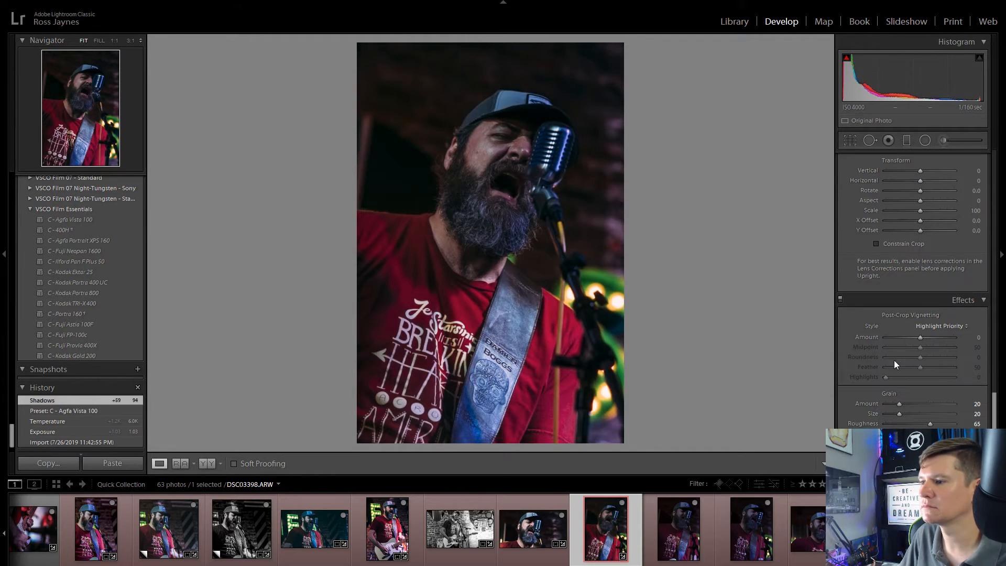
Step: Check DSC03398.ARW against the earlier edits and adjust its Highlights, Clarity and Texture, with Blacks at +31 and Dehaze at +18
click(513, 529)
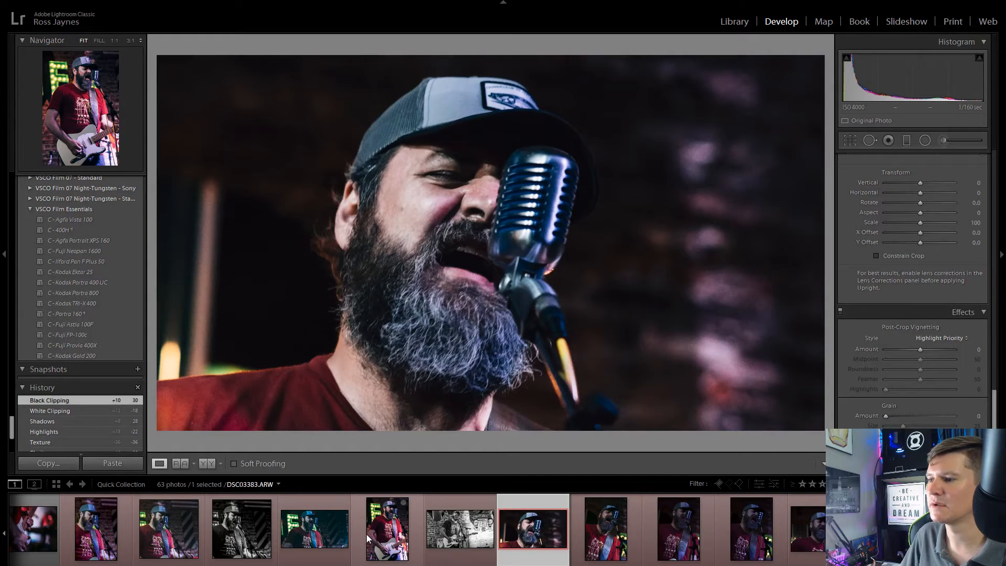
click(377, 521)
click(330, 527)
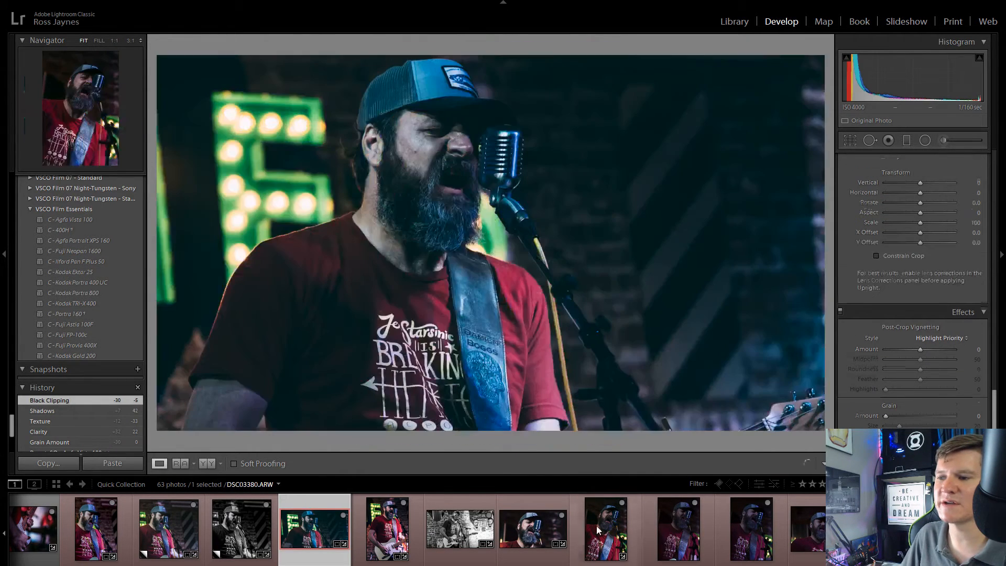
click(596, 526)
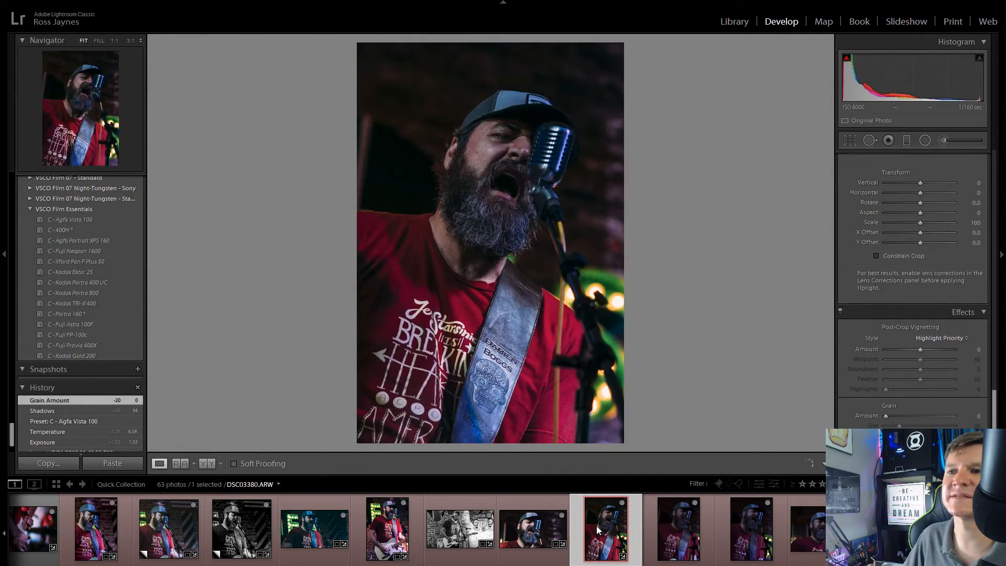
scroll(867, 292, up, 15)
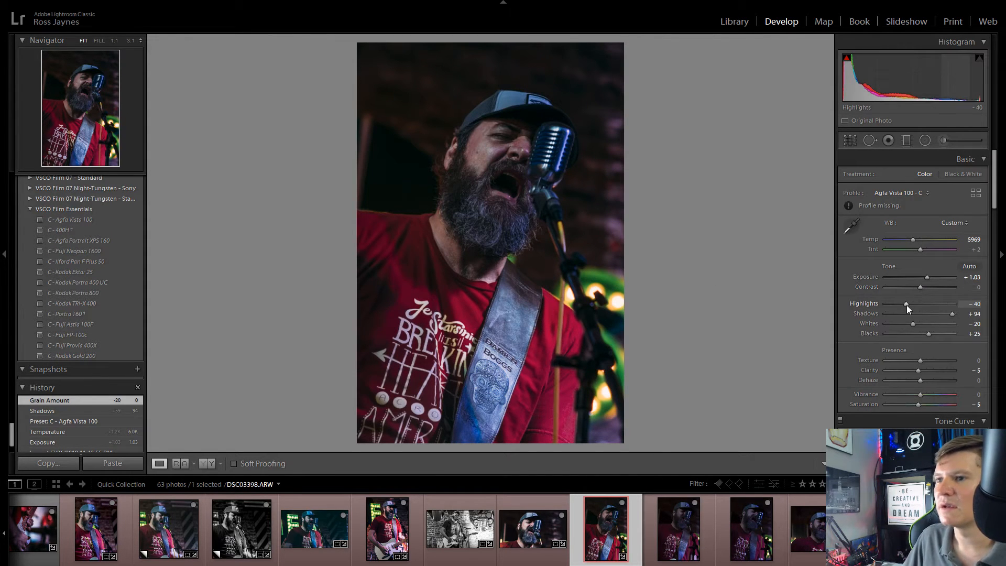
drag(907, 305, 927, 383)
Step: Fine-tune the tone curve regions of DSC03398.ARW
scroll(870, 405, down, 5)
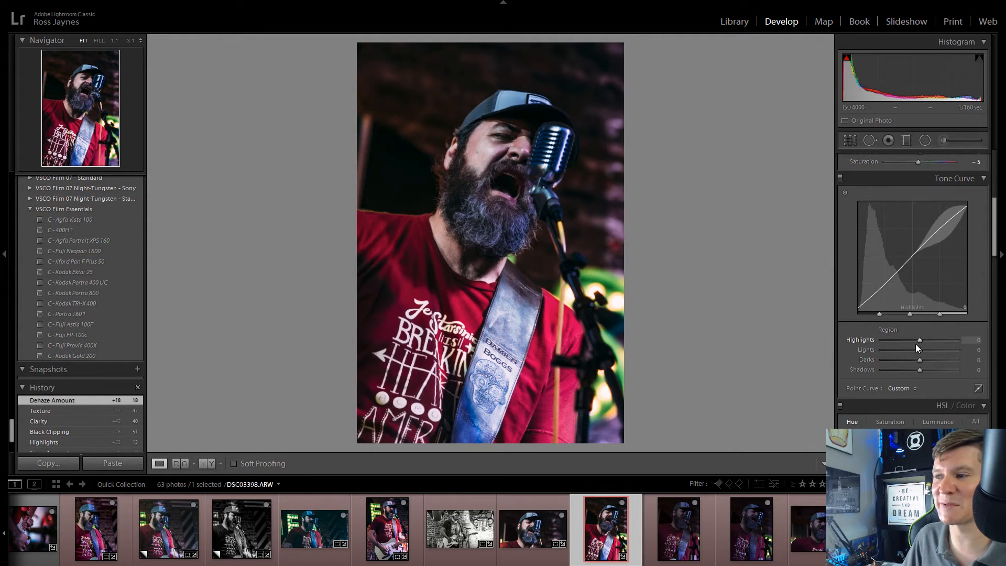
drag(917, 344, 912, 371)
Step: Apply the B&W Flat preset to DSC03399.ARW and raise its Exposure to +2.33
click(674, 519)
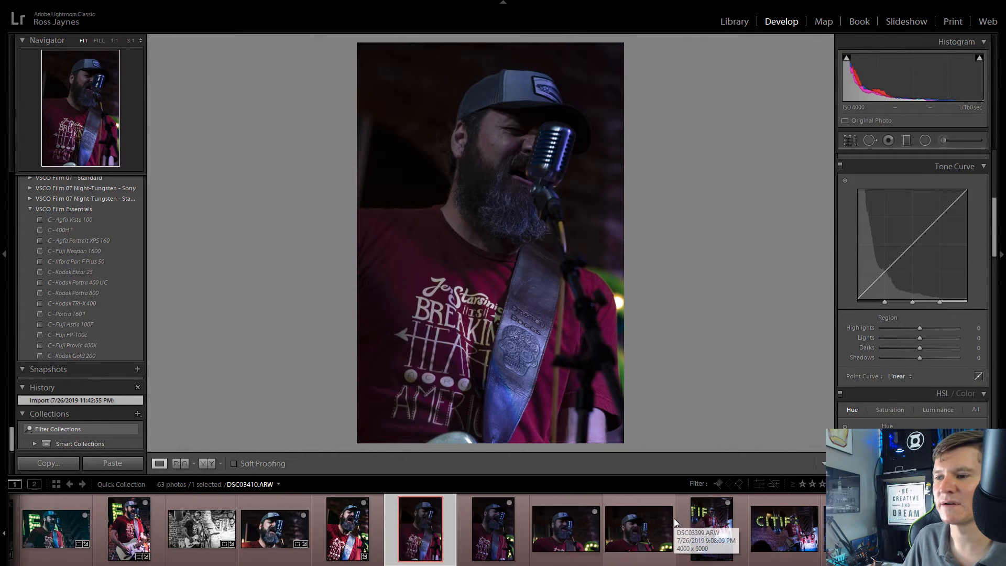
scroll(90, 239, up, 10)
scroll(87, 235, up, 15)
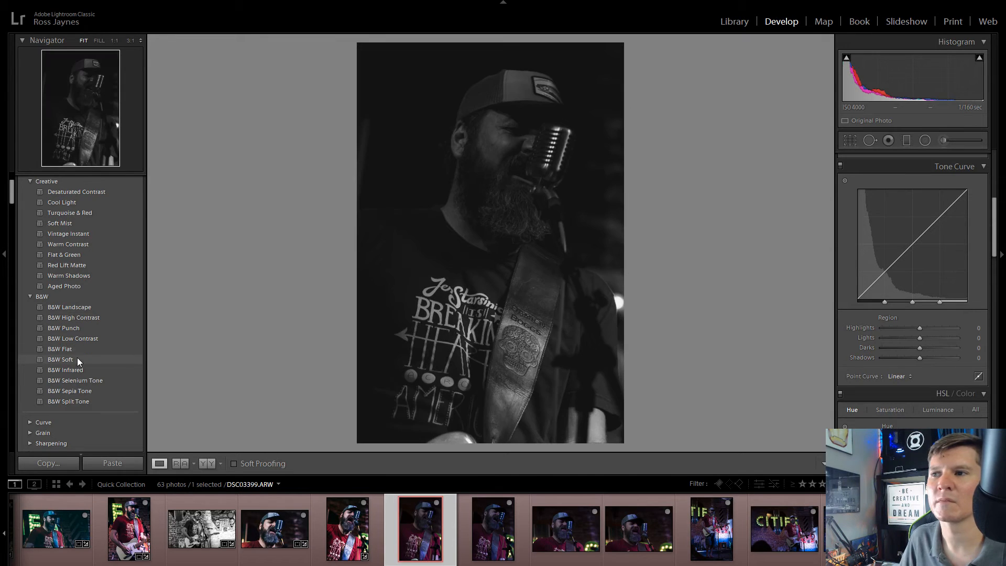
click(84, 349)
scroll(942, 332, up, 5)
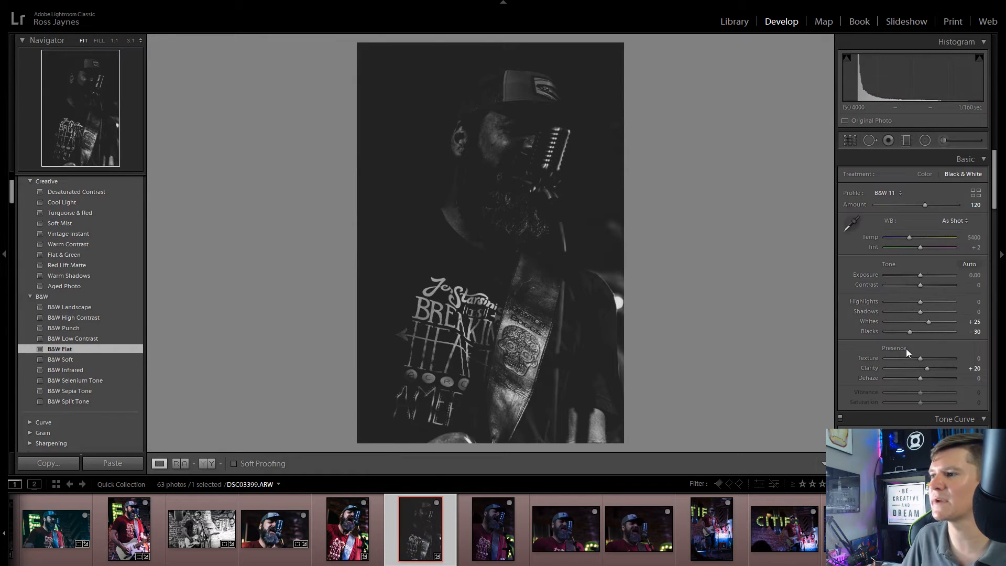
mouse_move(941, 275)
mouse_down()
mouse_move(922, 276)
mouse_move(937, 285)
mouse_up()
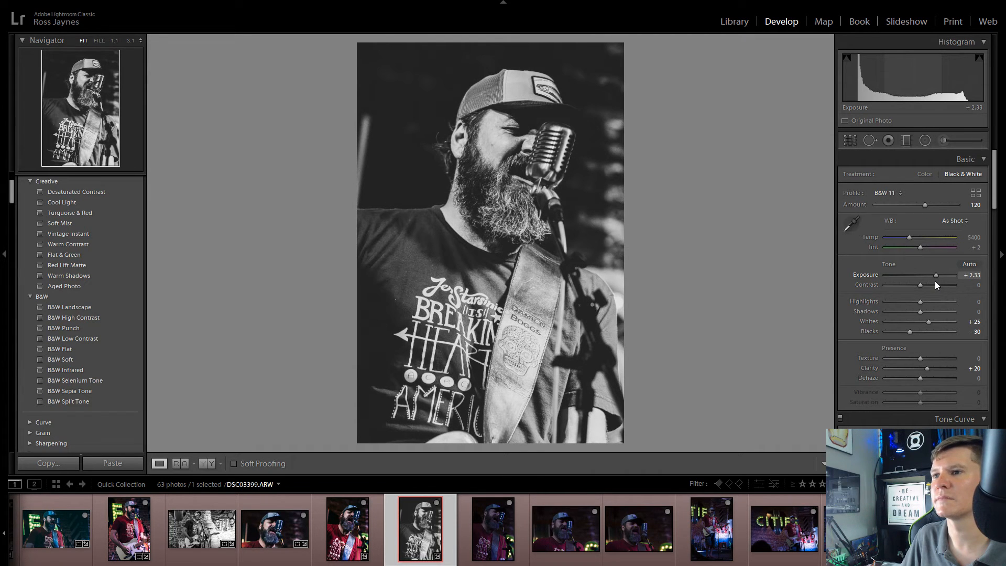
Step: Set DSC03399.ARW to Texture -39, Clarity +100, Highlights -28, Shadows +97 and Whites -53, and reset its Blacks to 0
mouse_move(927, 367)
mouse_down()
mouse_move(959, 364)
mouse_move(879, 370)
mouse_move(907, 366)
mouse_up()
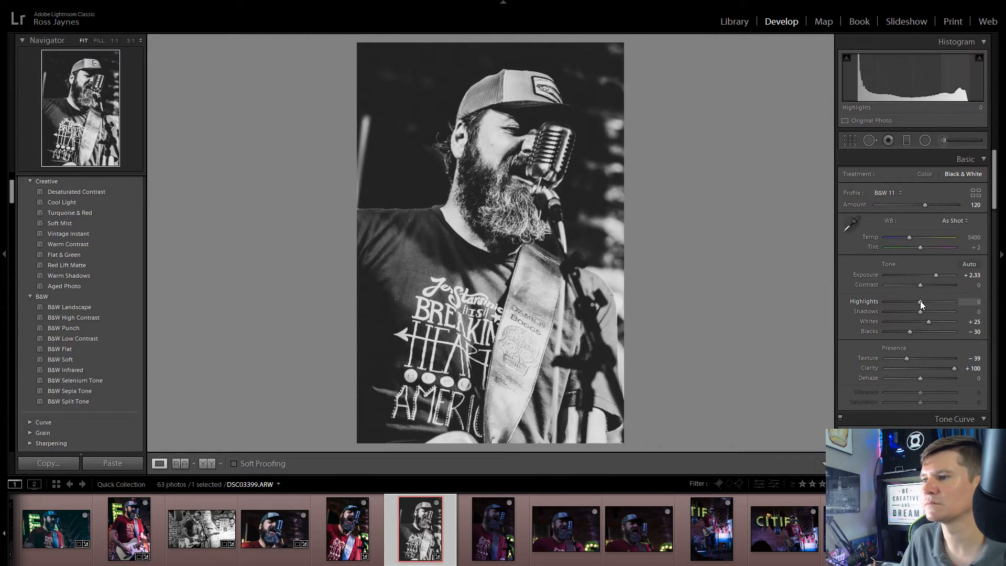
drag(920, 301, 940, 328)
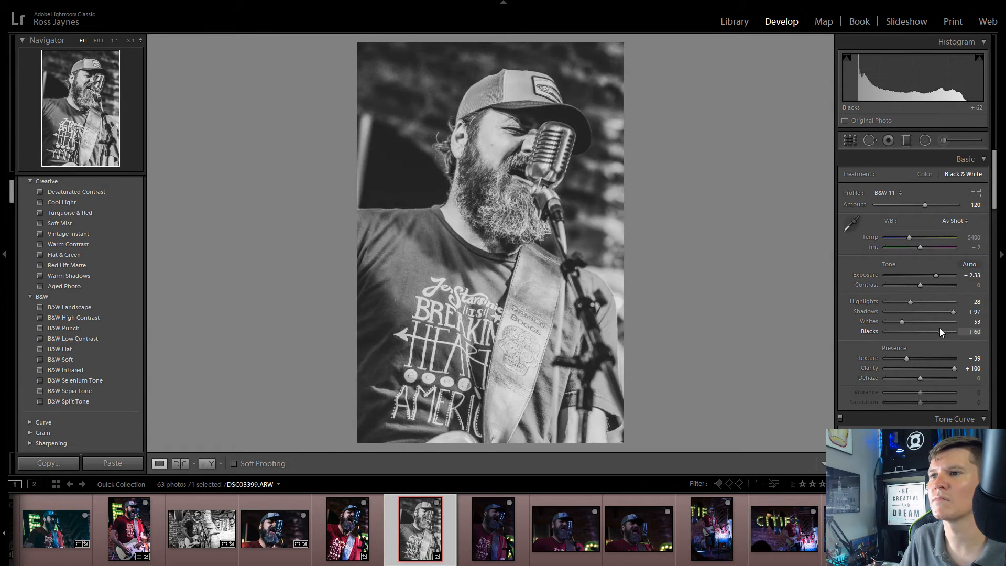
double_click(939, 328)
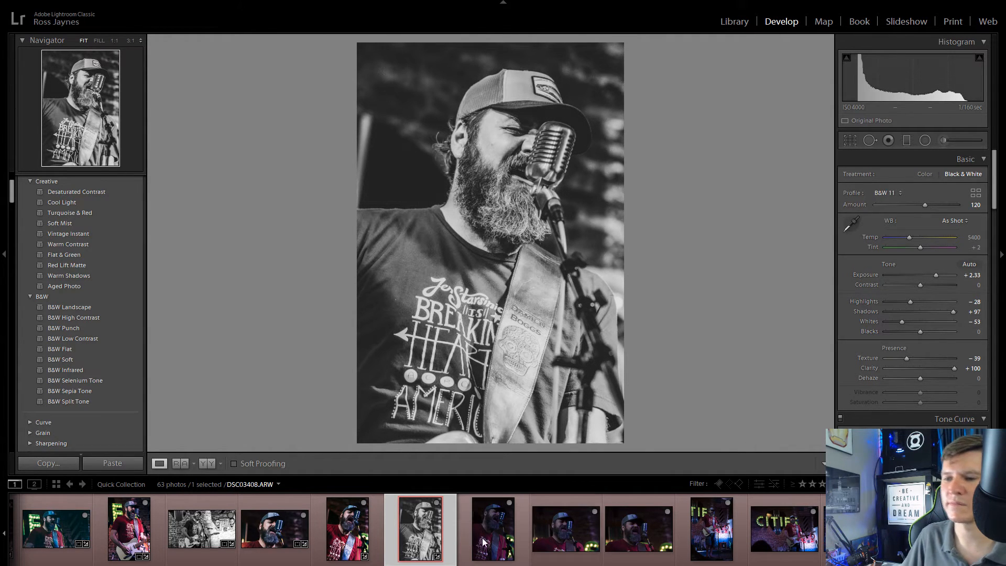
Step: Open DSC03403.ARW, warm its Temp to 6046 and raise its Exposure to +1.34
click(491, 524)
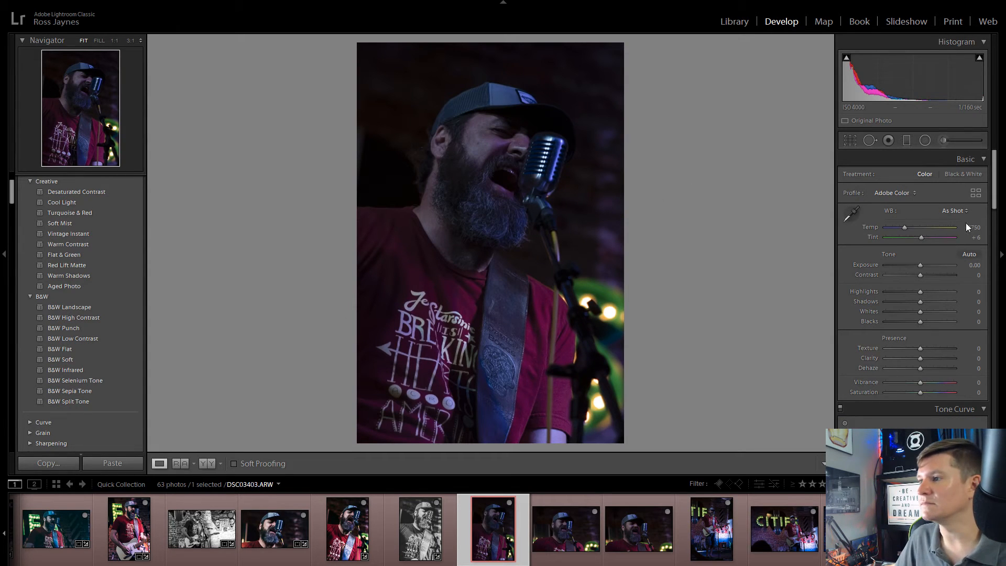
drag(904, 227, 913, 228)
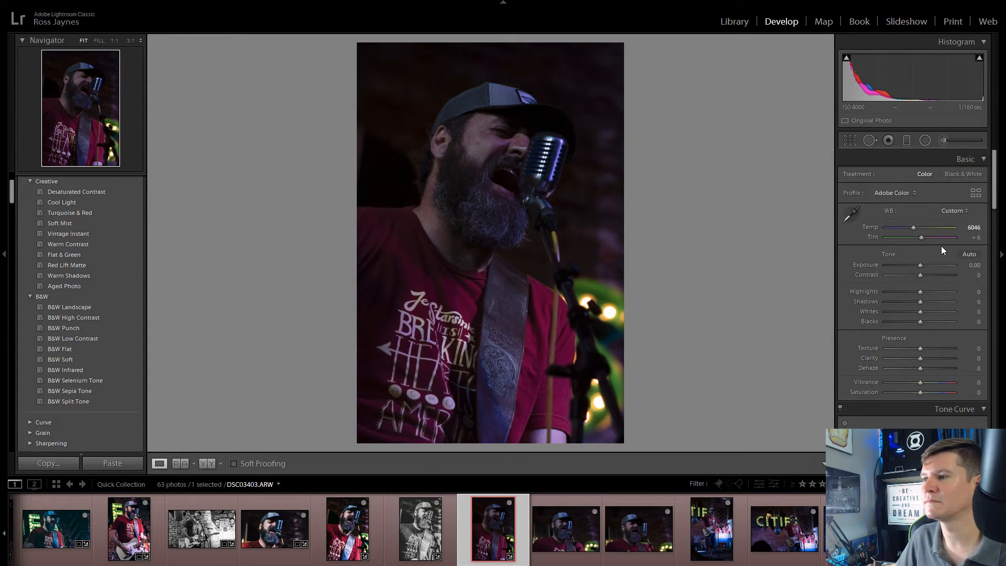
drag(925, 265, 932, 266)
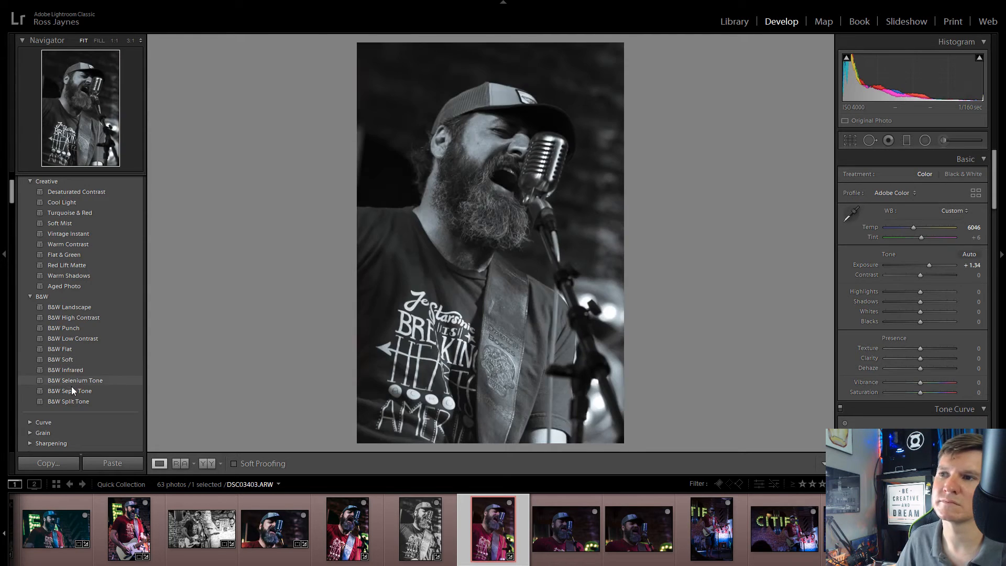
Step: Preview the RJ and Kodak film presets on DSC03403.ARW and apply SO - Kodak Ektar 100 +++
scroll(72, 398, down, 5)
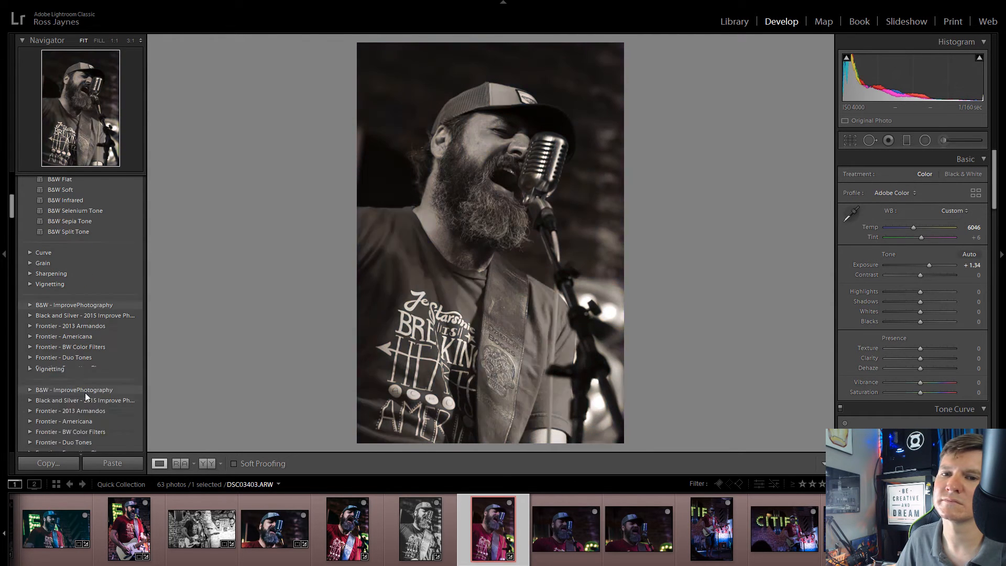
scroll(124, 337, down, 5)
click(121, 334)
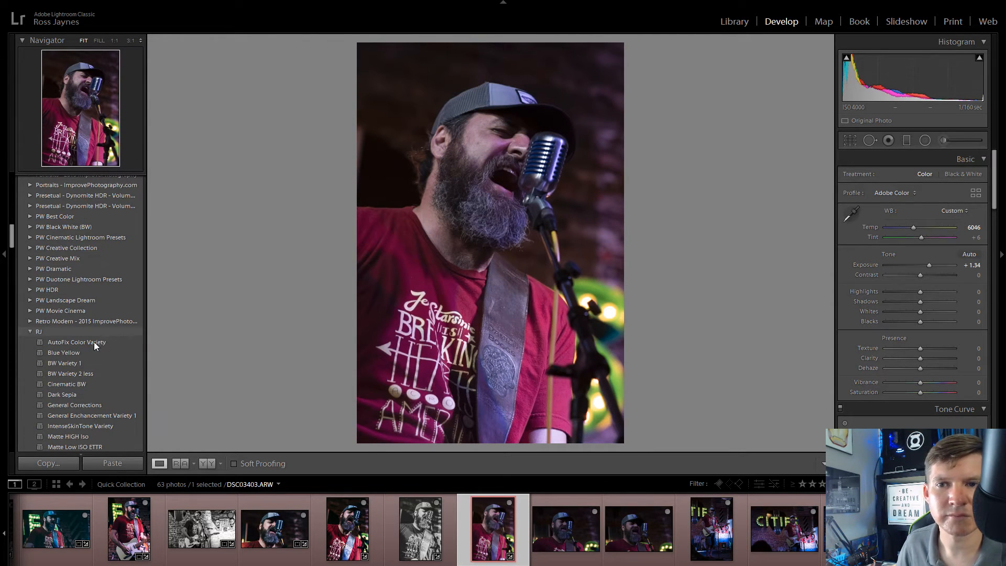
scroll(92, 325, down, 3)
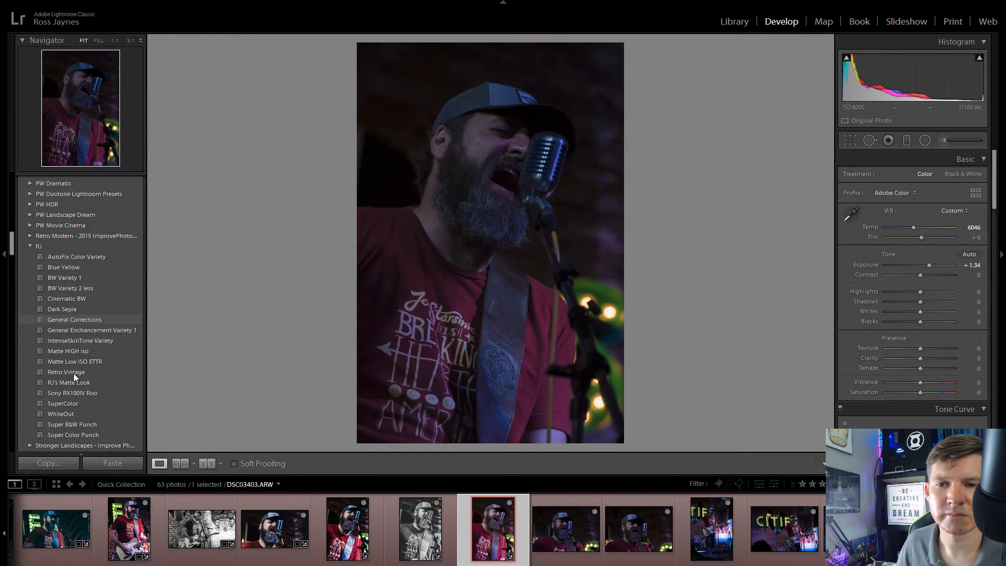
scroll(76, 378, down, 10)
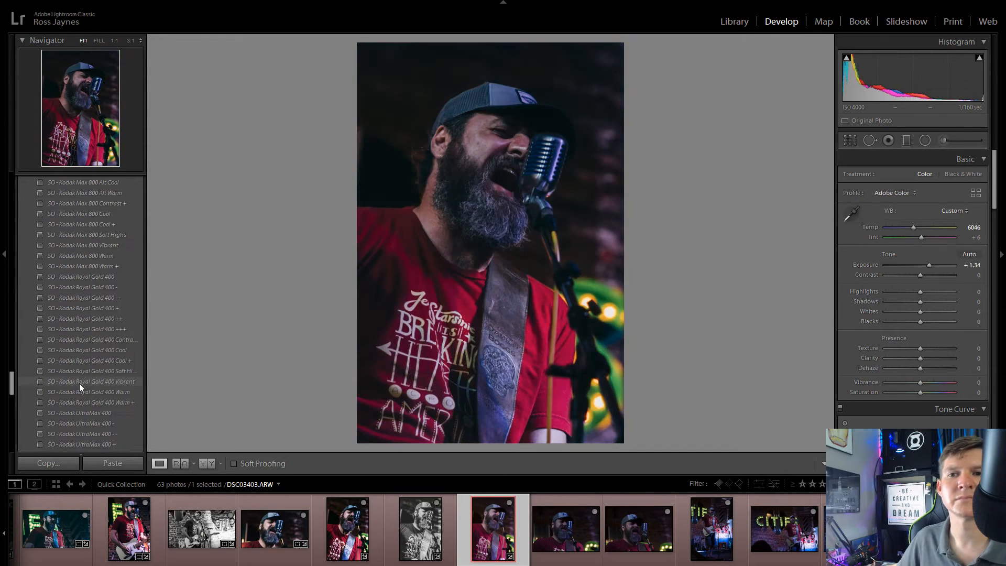
scroll(80, 383, down, 10)
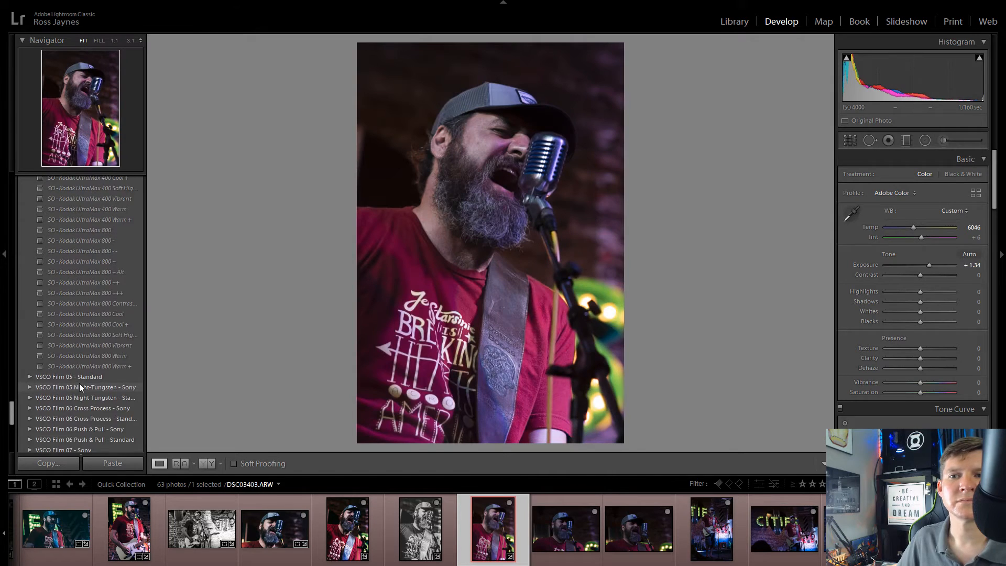
scroll(80, 385, up, 10)
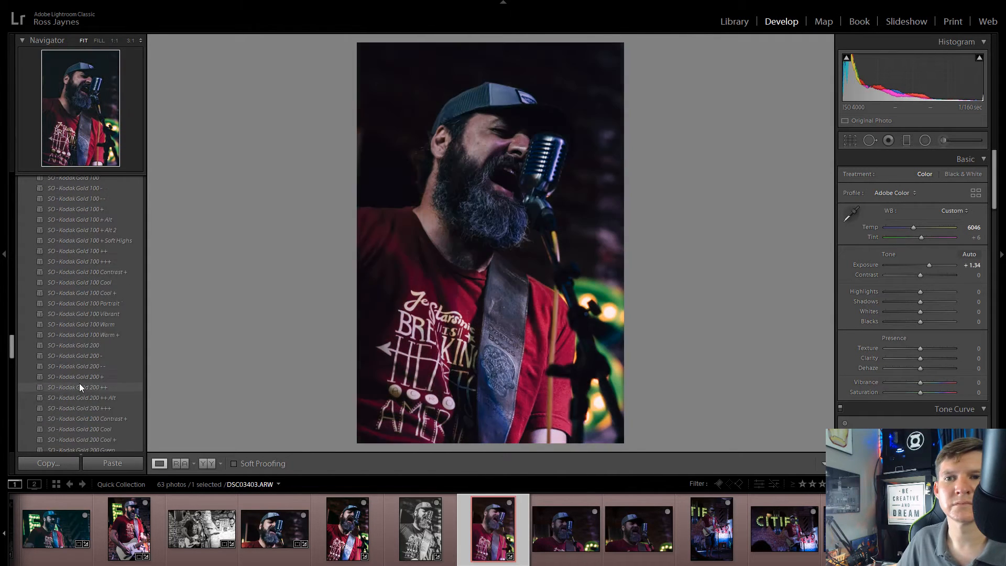
scroll(80, 385, up, 5)
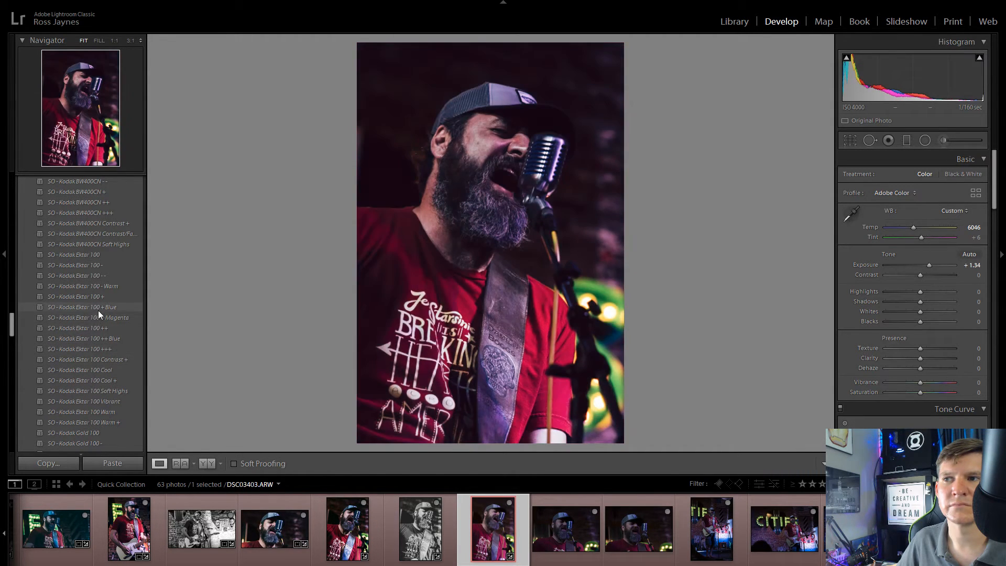
click(103, 349)
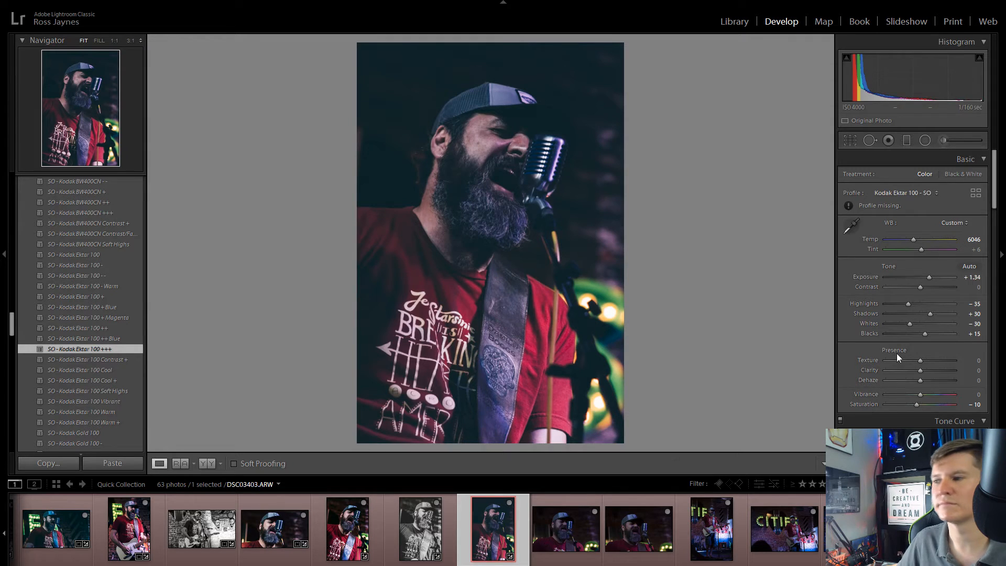
Step: Set DSC03403.ARW to Texture -31, Clarity +47, Vibrance +19, Saturation +8, Highlights -33, Whites -15 and Blacks +19
mouse_move(920, 371)
mouse_down()
mouse_move(945, 371)
mouse_move(910, 361)
mouse_up()
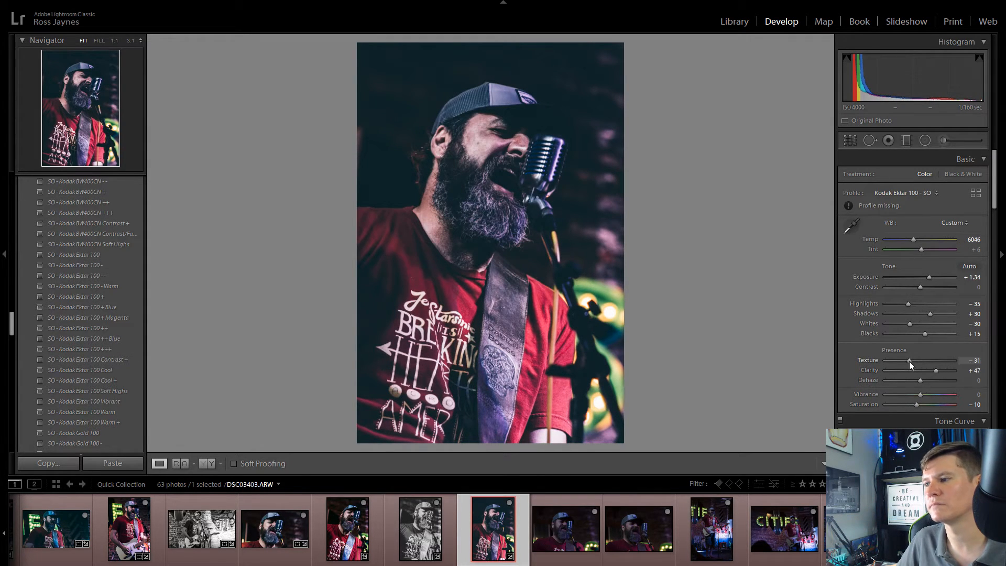
mouse_move(920, 394)
mouse_down()
mouse_move(932, 394)
mouse_move(923, 405)
mouse_move(927, 394)
mouse_up()
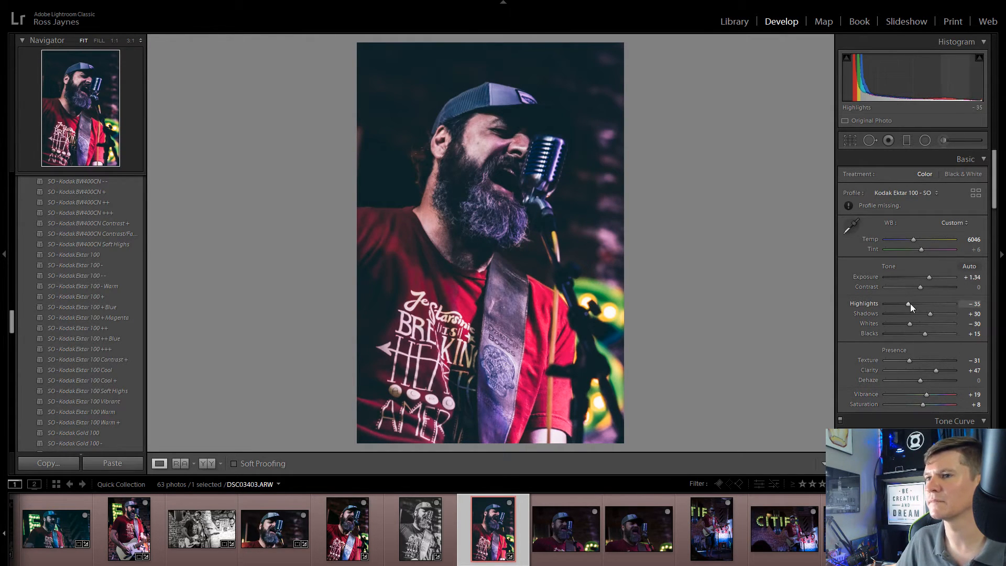
drag(911, 303, 929, 335)
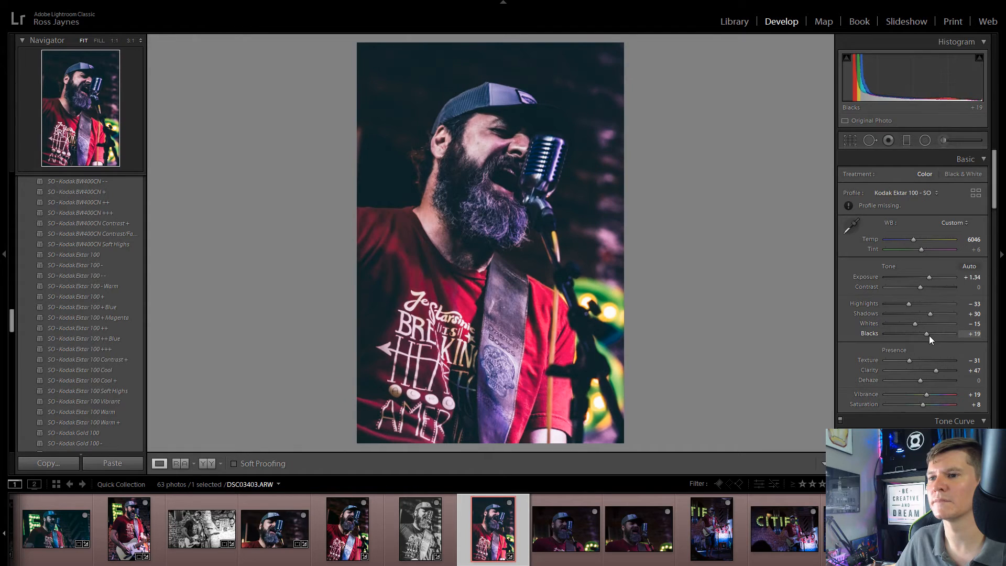
Step: Remove the two unedited dark close-ups of the singer and DSC03427.ARW from the Quick Collection
click(563, 524)
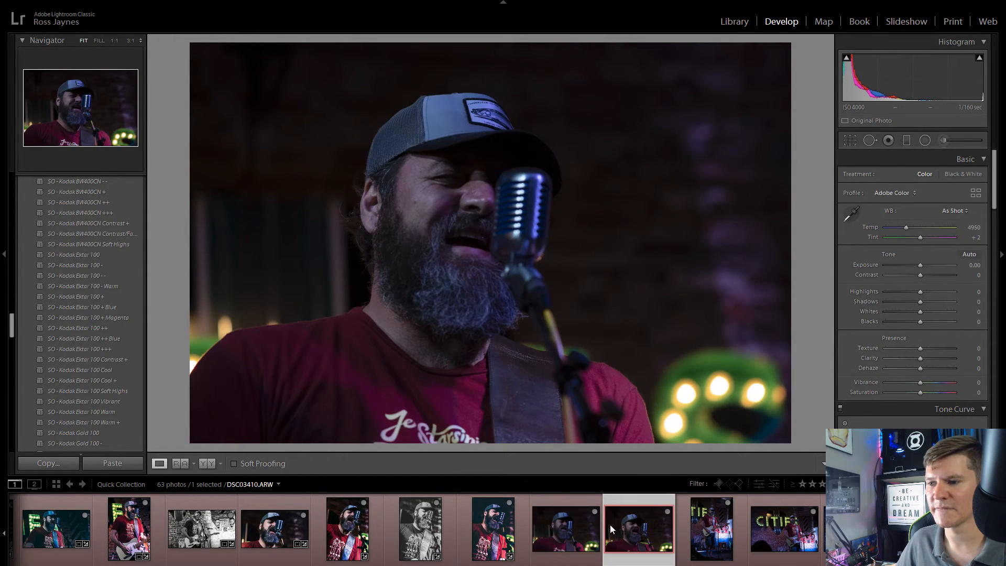
click(595, 511)
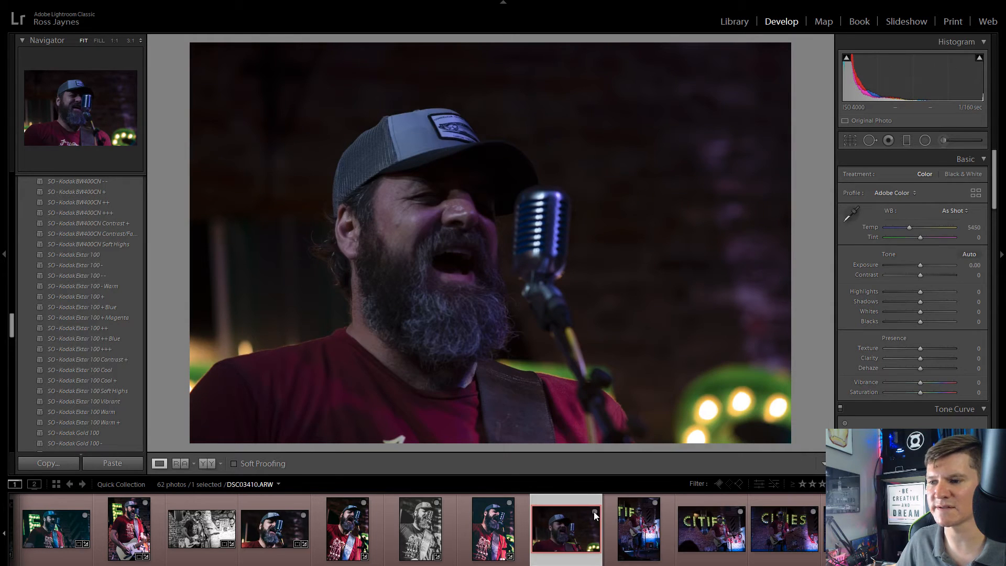
click(595, 513)
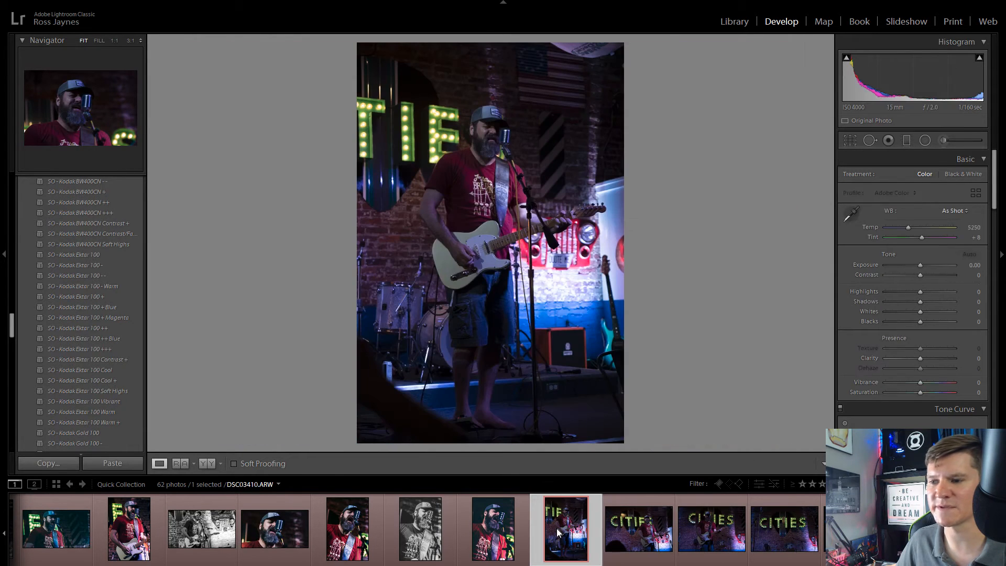
click(584, 504)
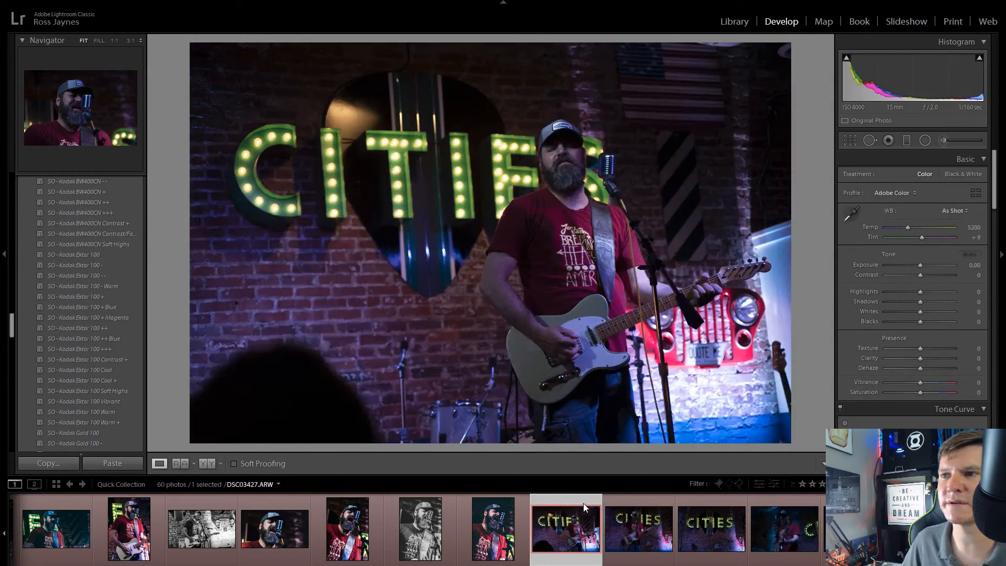
Step: Compare DSC03447.ARW with DSC03436.ARW, then crop DSC03436.ARW to a 16 x 9 aspect and reposition the photo in the crop
click(619, 523)
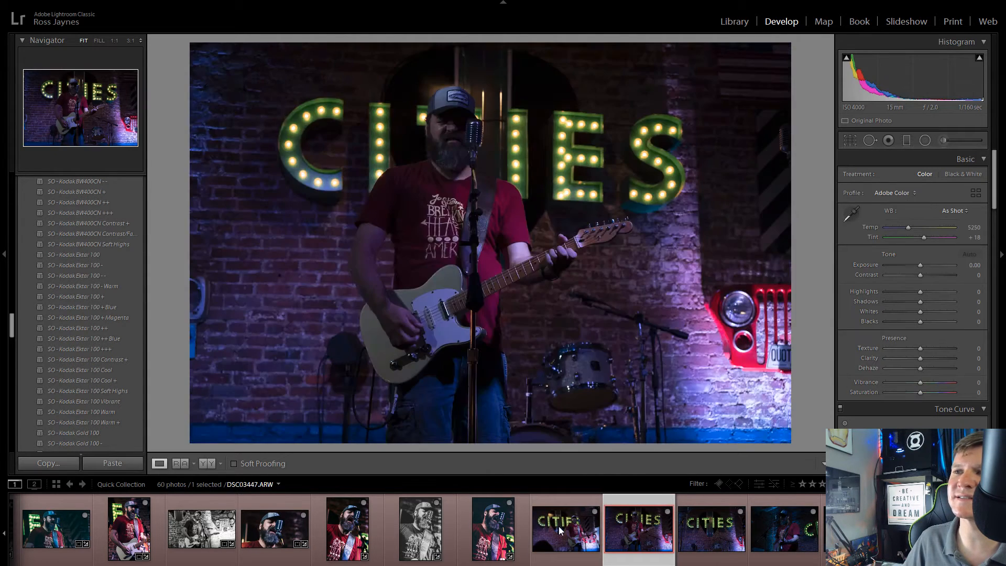
click(559, 526)
click(849, 140)
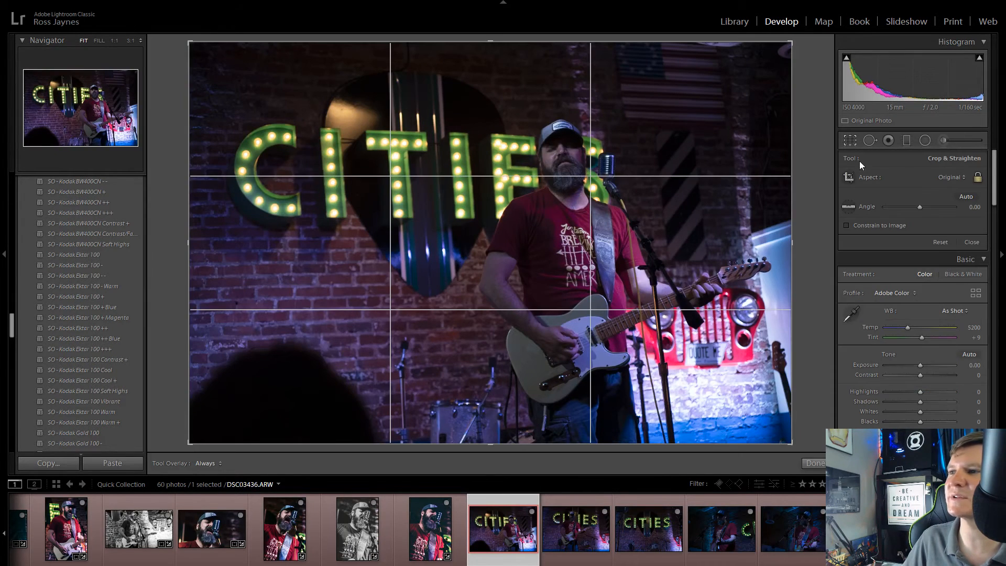
click(941, 178)
click(892, 299)
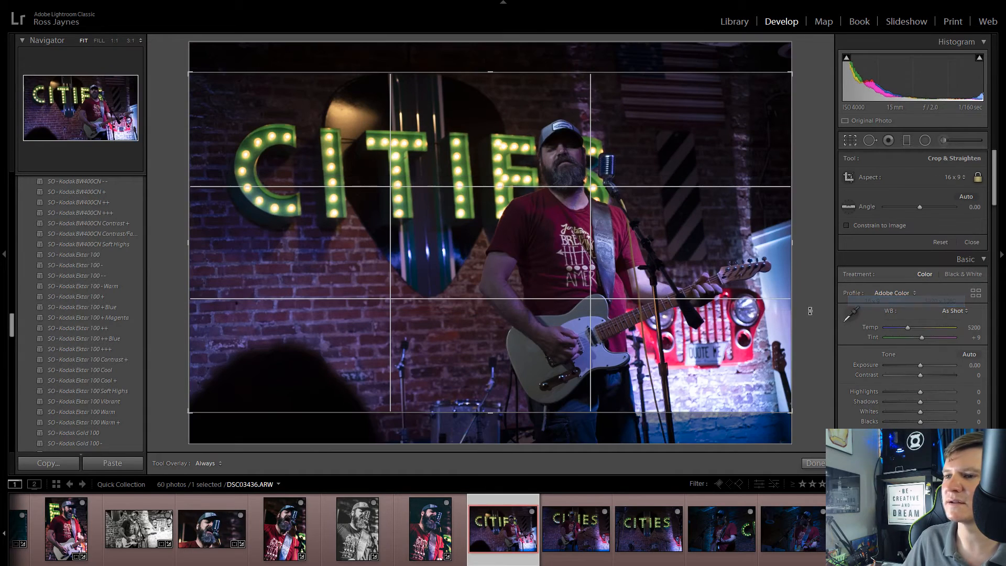
mouse_move(718, 304)
mouse_down()
mouse_move(714, 329)
mouse_move(710, 284)
mouse_move(705, 316)
mouse_move(711, 310)
mouse_up()
click(850, 140)
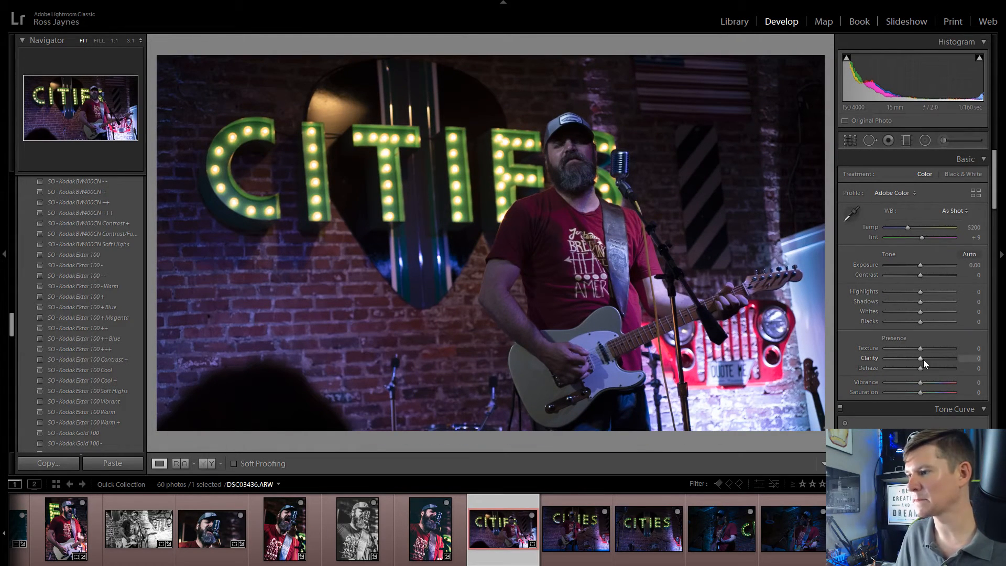
Step: Set DSC03436.ARW to Temp 6504, Highlights -15, Shadows +31, Whites -37, Blacks -21, Texture -21 and Clarity +76
drag(924, 360, 984, 346)
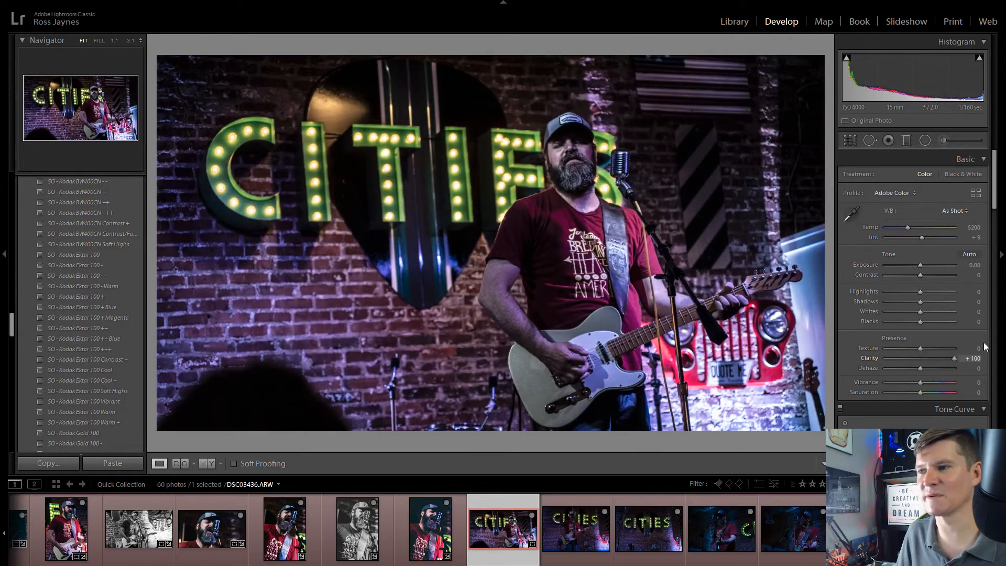
drag(921, 348, 913, 347)
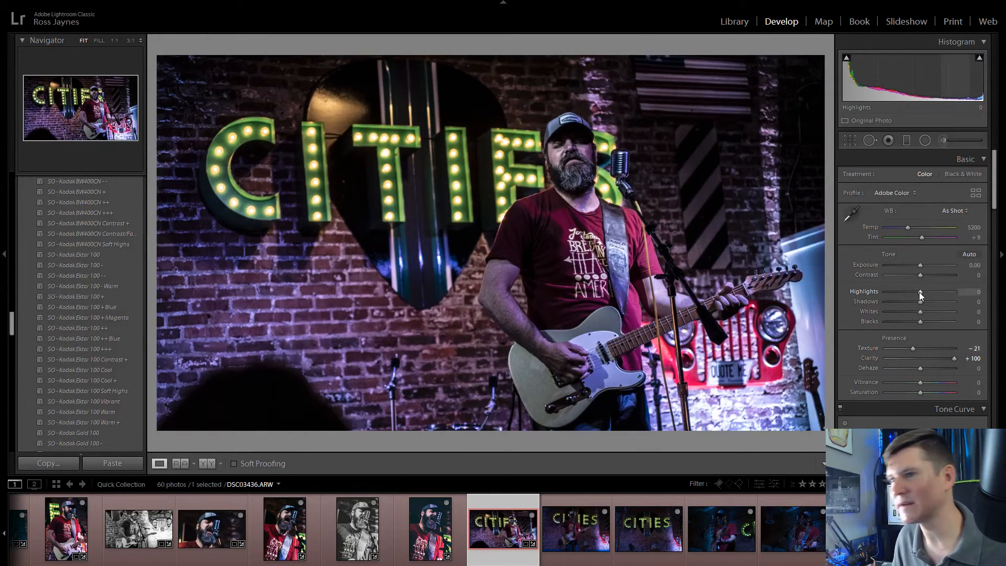
drag(920, 291, 904, 297)
drag(908, 227, 918, 228)
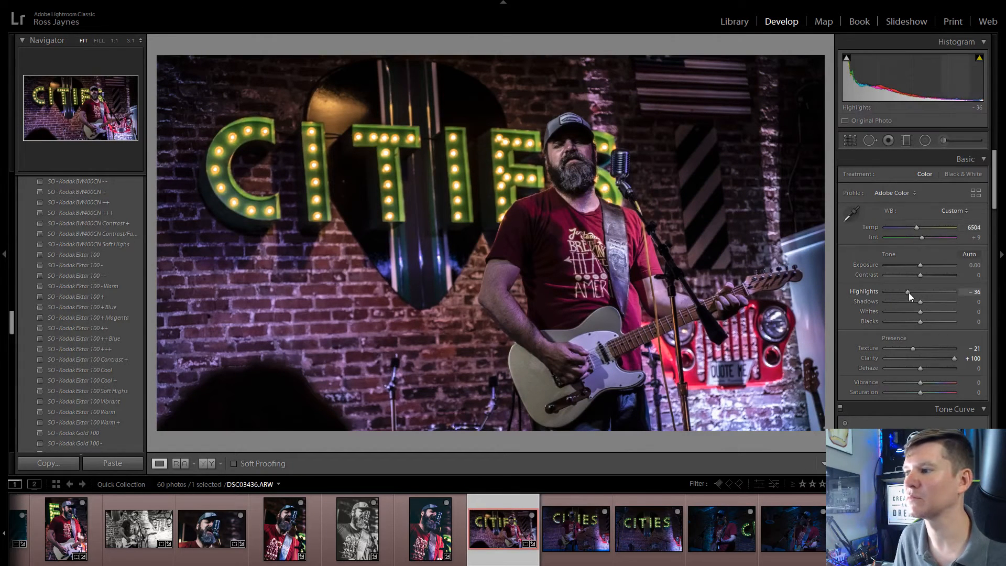
drag(909, 292, 913, 326)
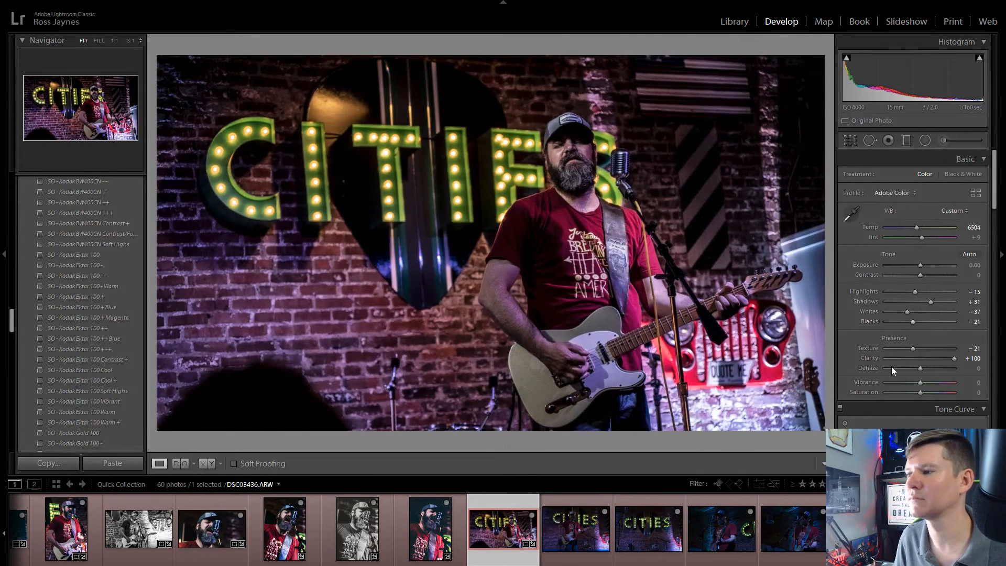
drag(949, 360, 945, 360)
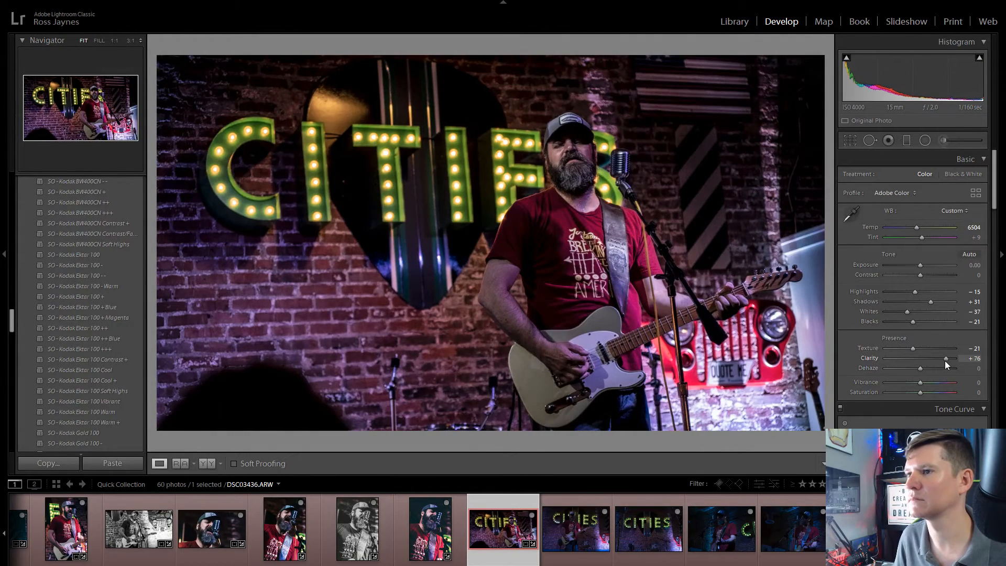
Step: Set the tone curve regions of DSC03436.ARW to Highlights +17, Lights +15, Darks -24 and Shadows +14
scroll(891, 372, down, 4)
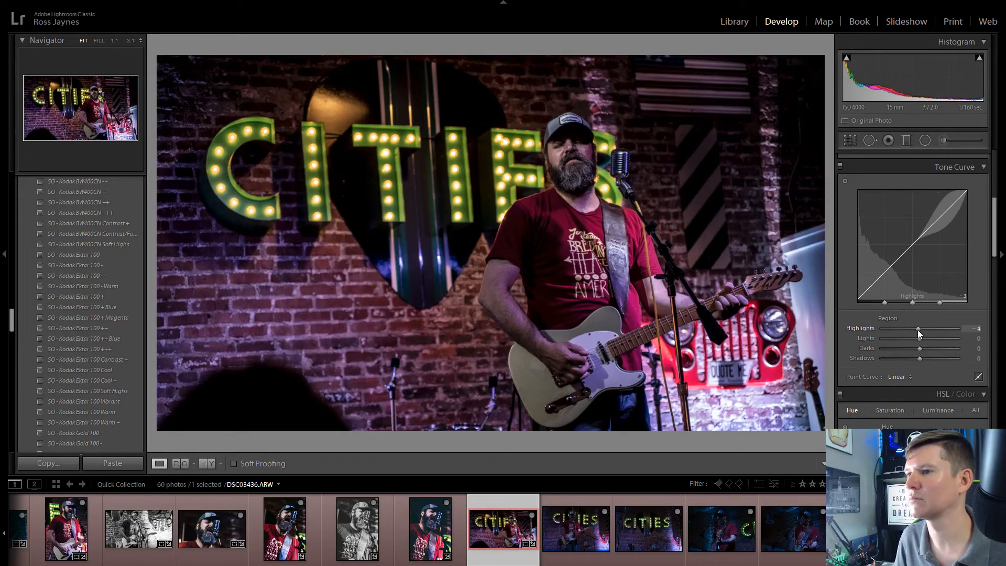
drag(918, 329, 925, 358)
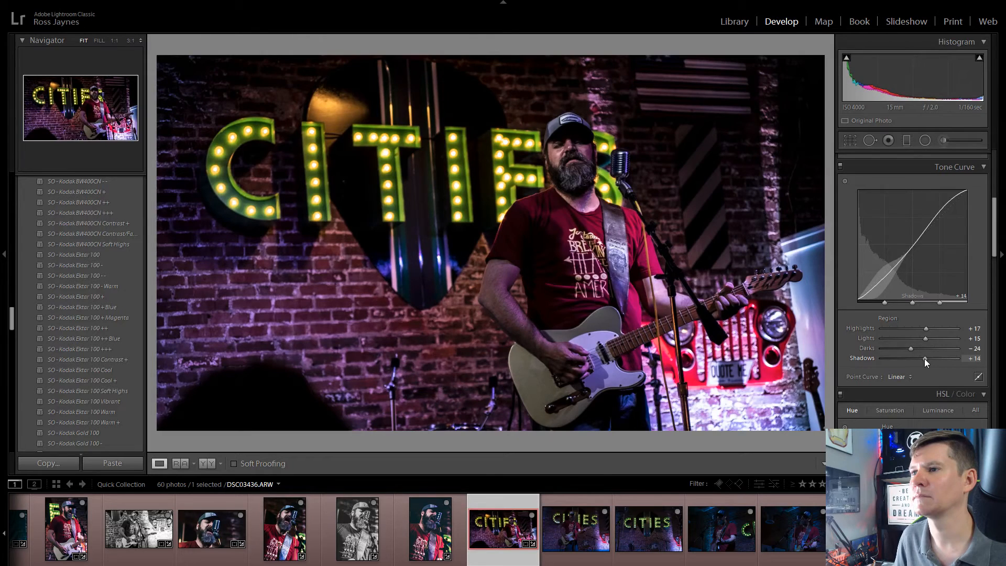
Step: Paint an adjustment brush mask over the singer's face in DSC03436.ARW with a brush size of 15.0
click(945, 140)
scroll(577, 156, down, 3)
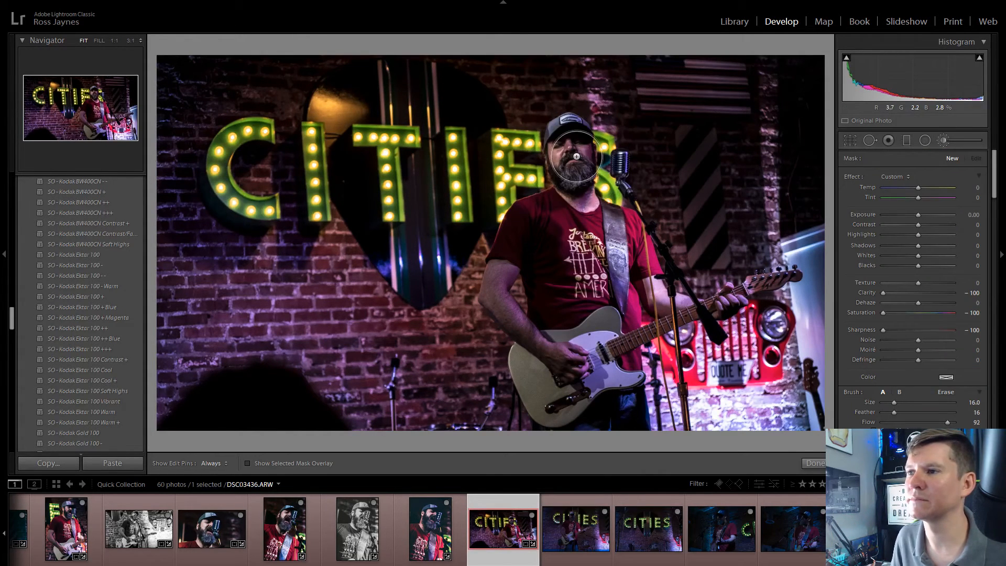
scroll(574, 153, down, 1)
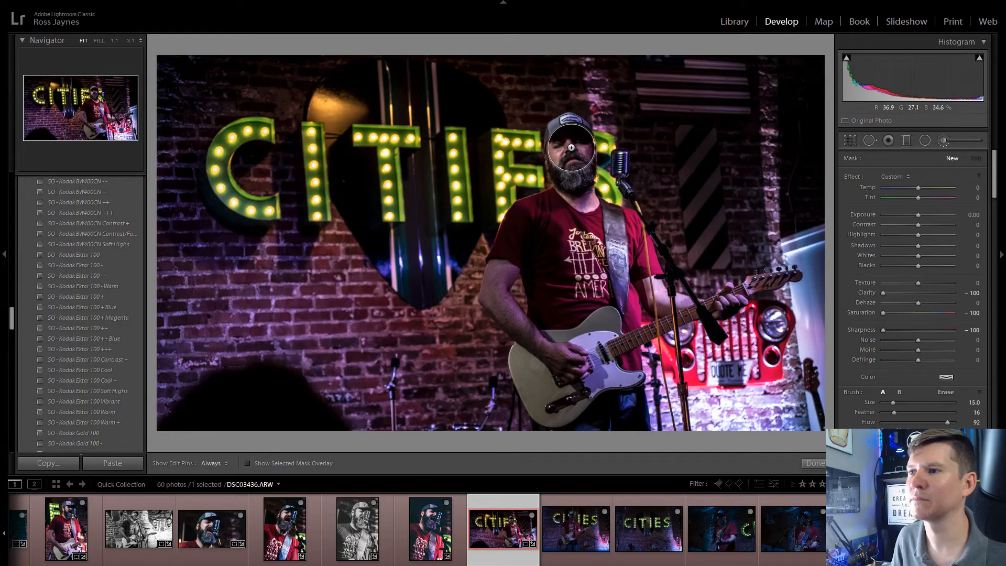
drag(570, 148, 573, 176)
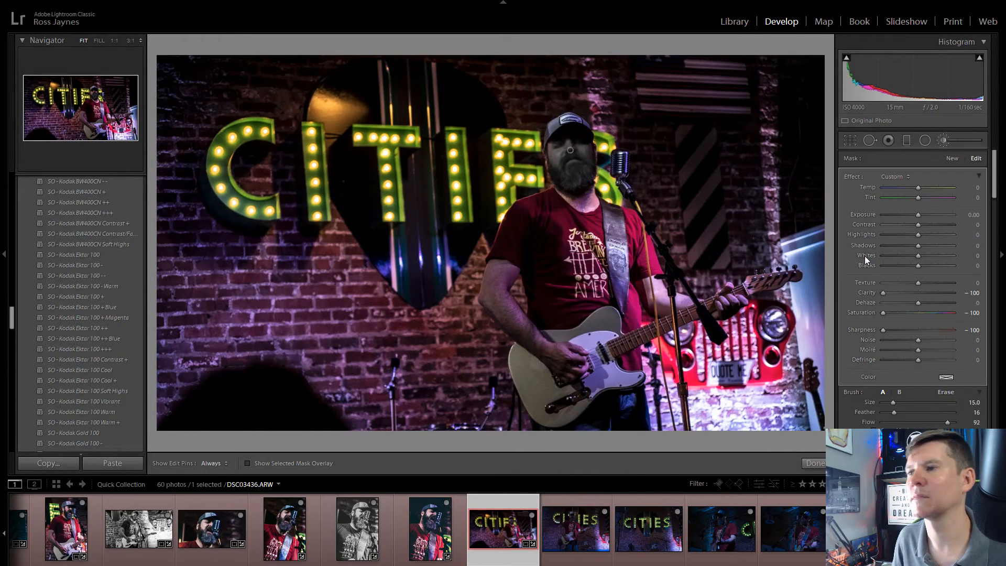
Step: Reset Clarity, Sharpness and Saturation to 0 on the singer's face mask in DSC03436.ARW
click(971, 292)
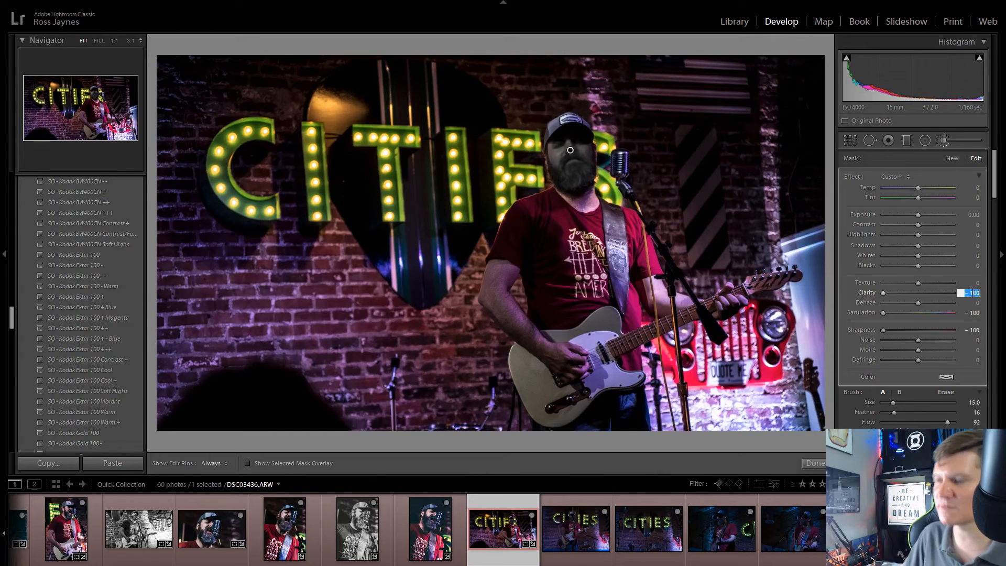
text(0)
click(977, 331)
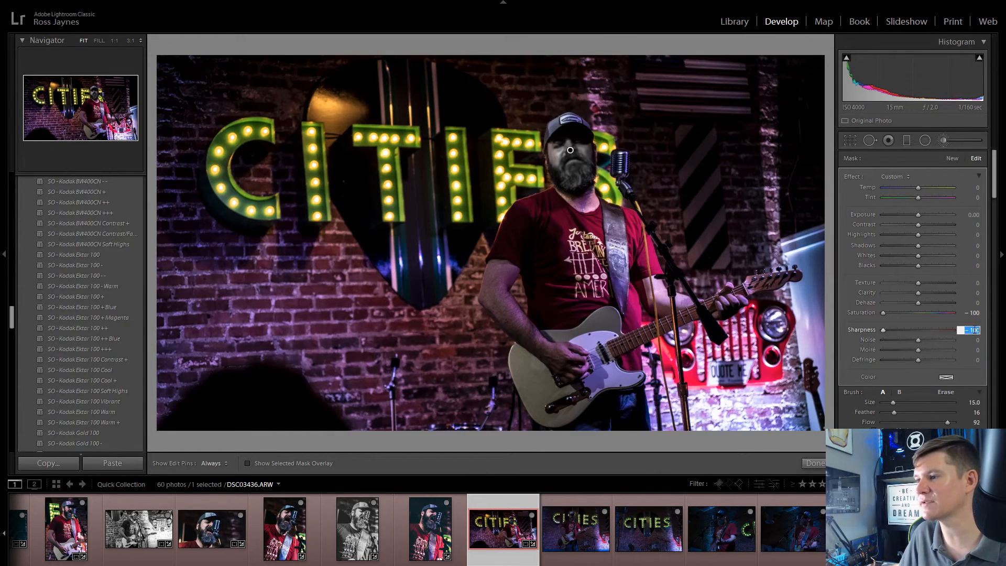
text(0)
click(977, 313)
text(0)
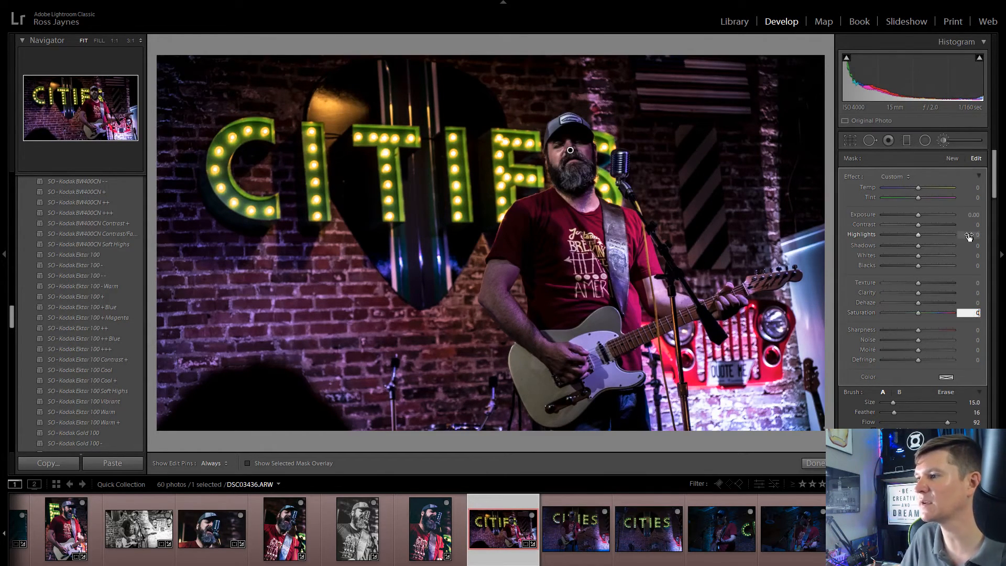
Step: Raise the face mask's Exposure to 0.60 and finish the brush adjustment on DSC03436.ARW
click(974, 215)
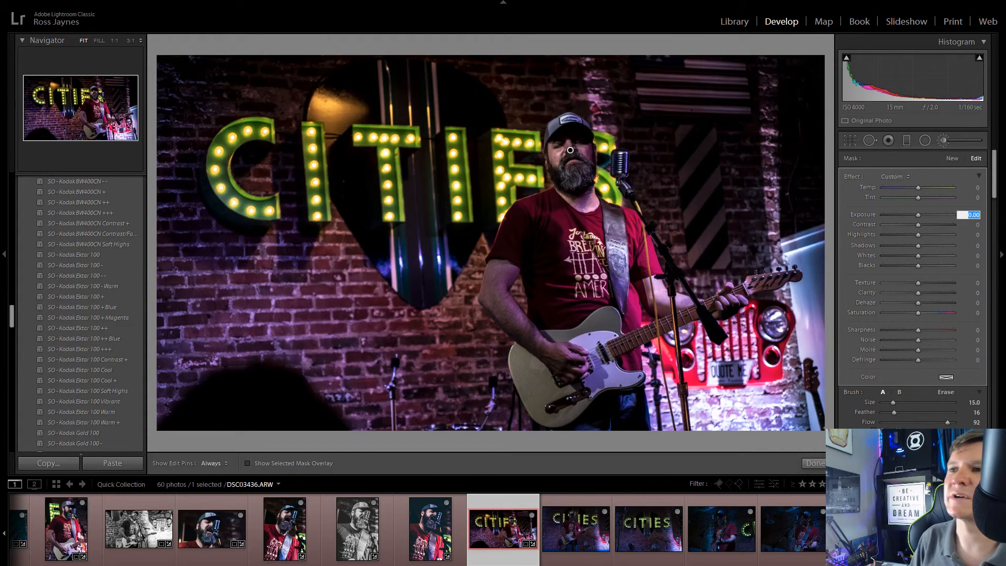
key(Up)
key(Up)
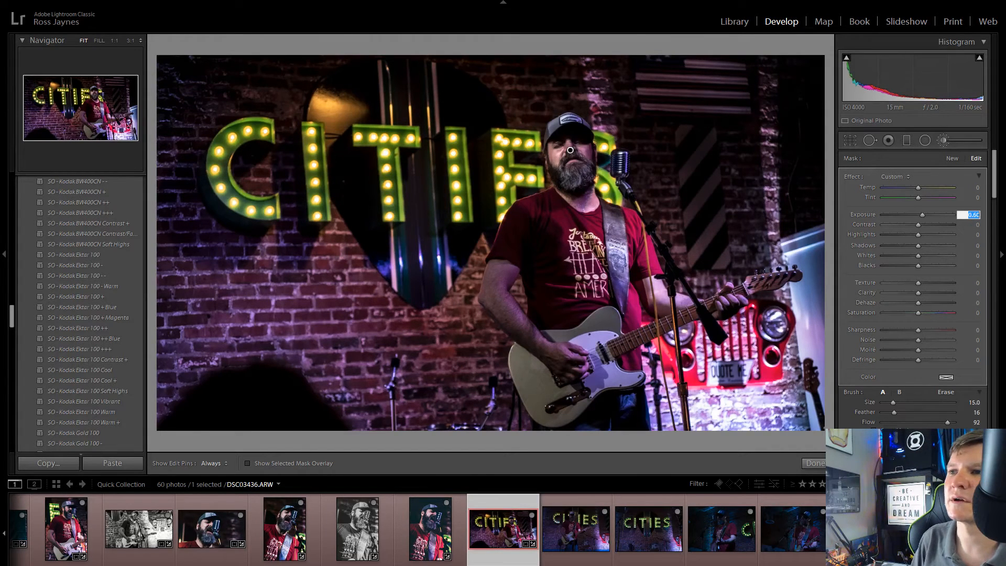
key(Up)
key(Up)
key(Down)
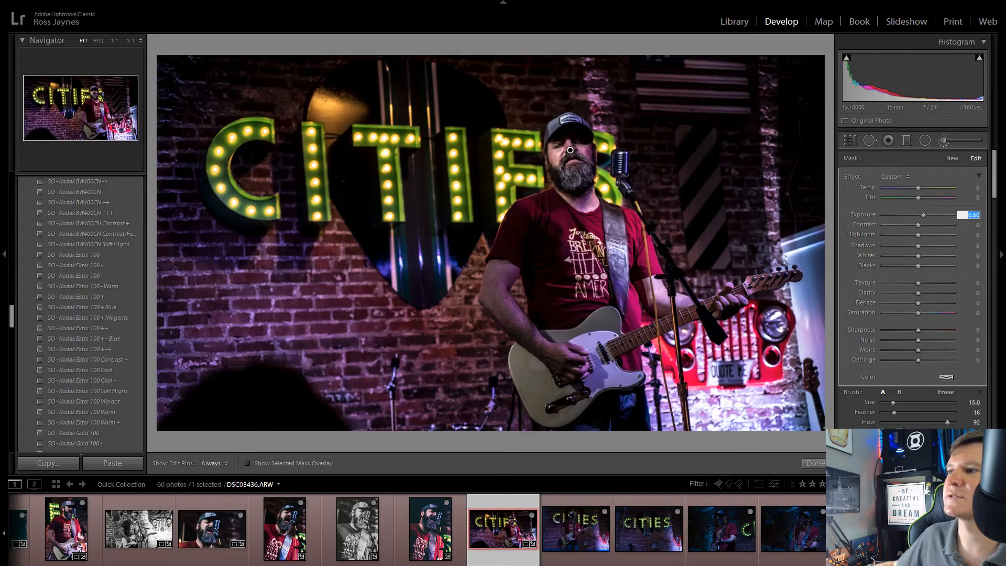
click(974, 236)
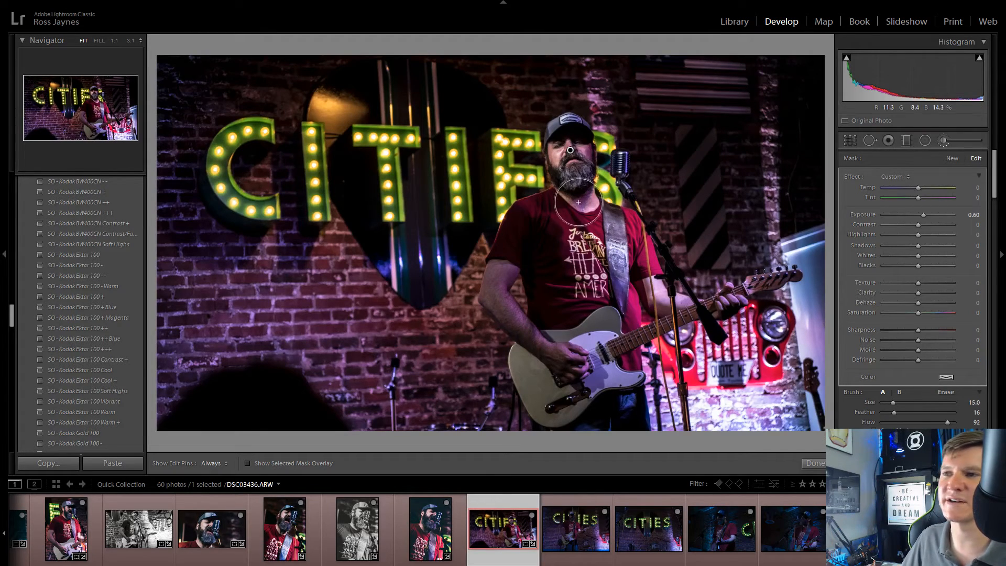
click(945, 140)
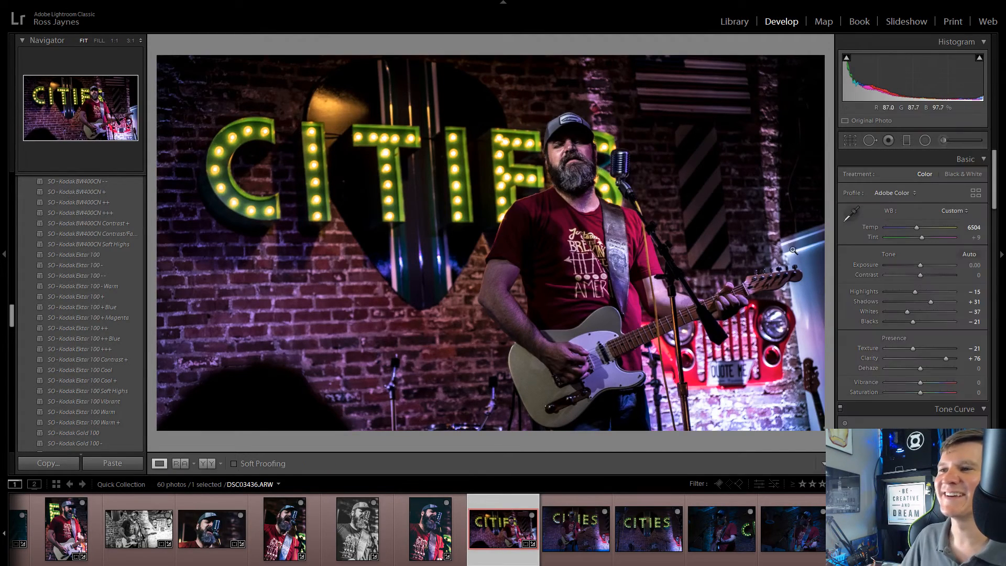
click(566, 152)
click(565, 152)
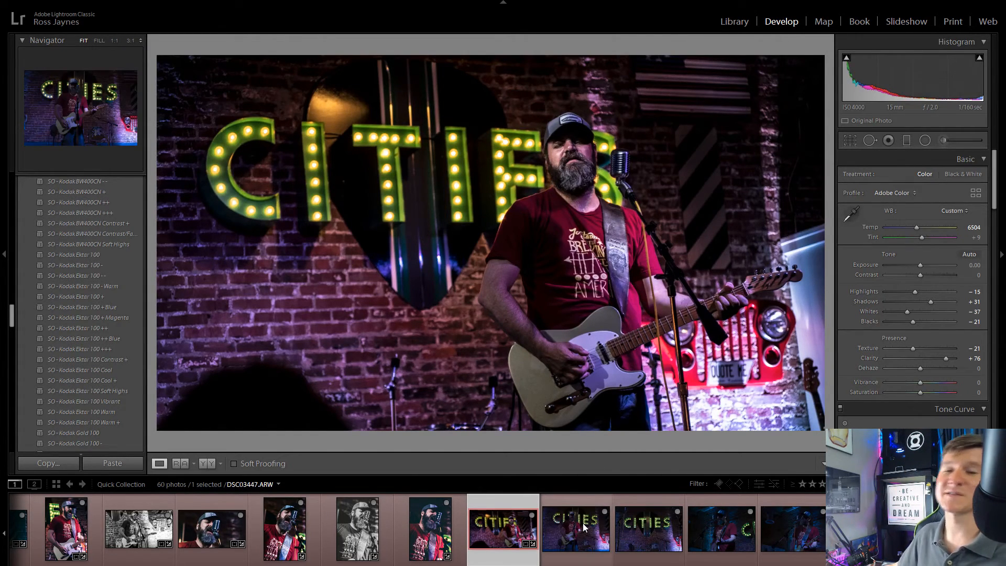
Step: Compare DSC03447.ARW with DSC03455.ARW and remove DSC03447.ARW from the Quick Collection
click(584, 526)
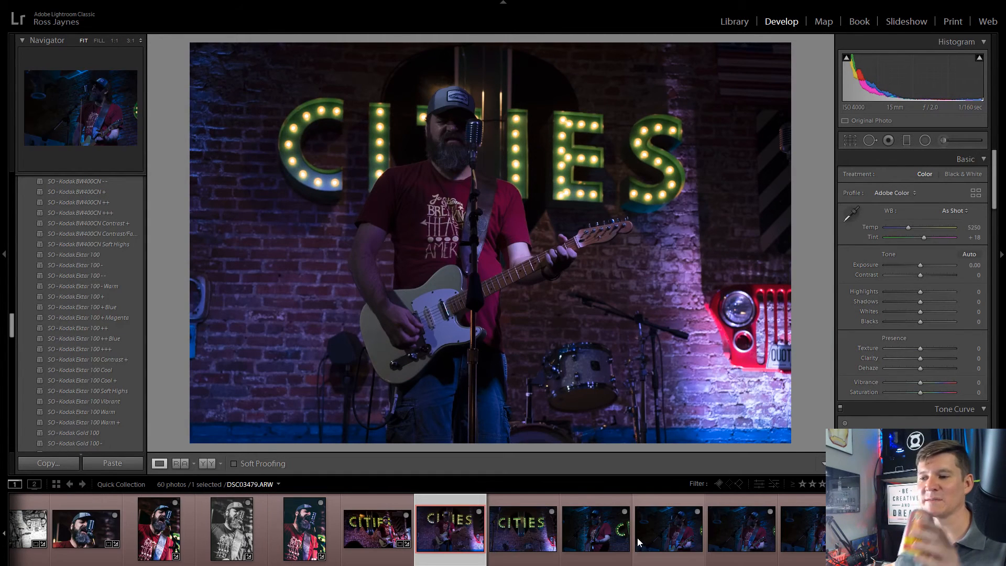
click(543, 531)
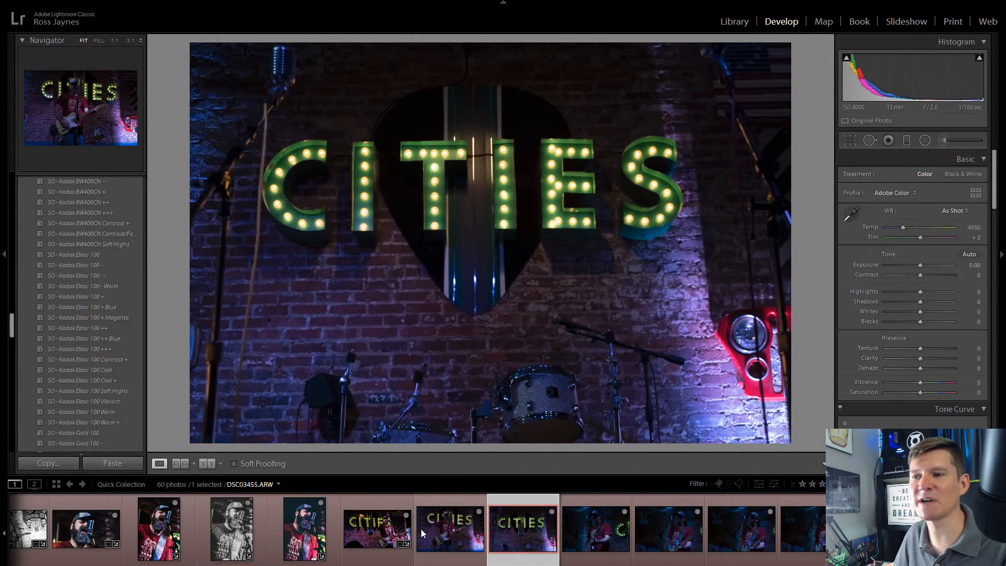
click(478, 512)
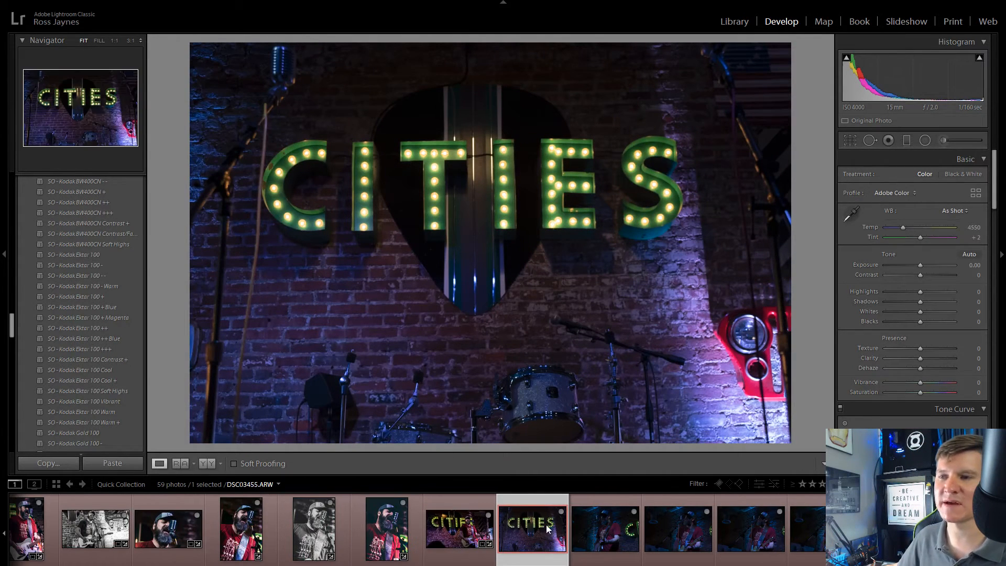
Step: Straighten DSC03455.ARW to an angle of 0.58 and crop it slightly tighter around the CITIES sign at the original aspect
click(846, 141)
drag(805, 200, 803, 204)
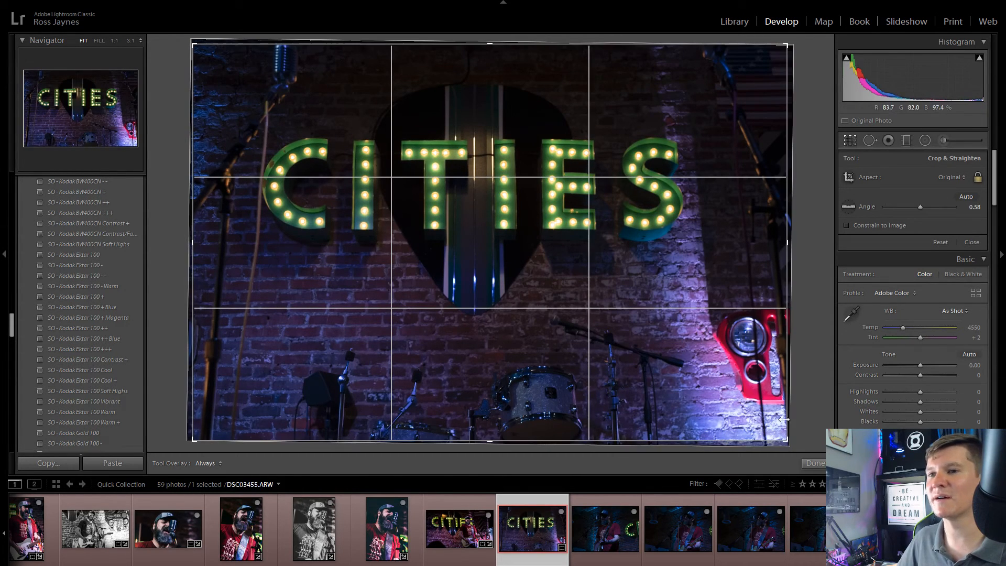
drag(787, 440, 768, 438)
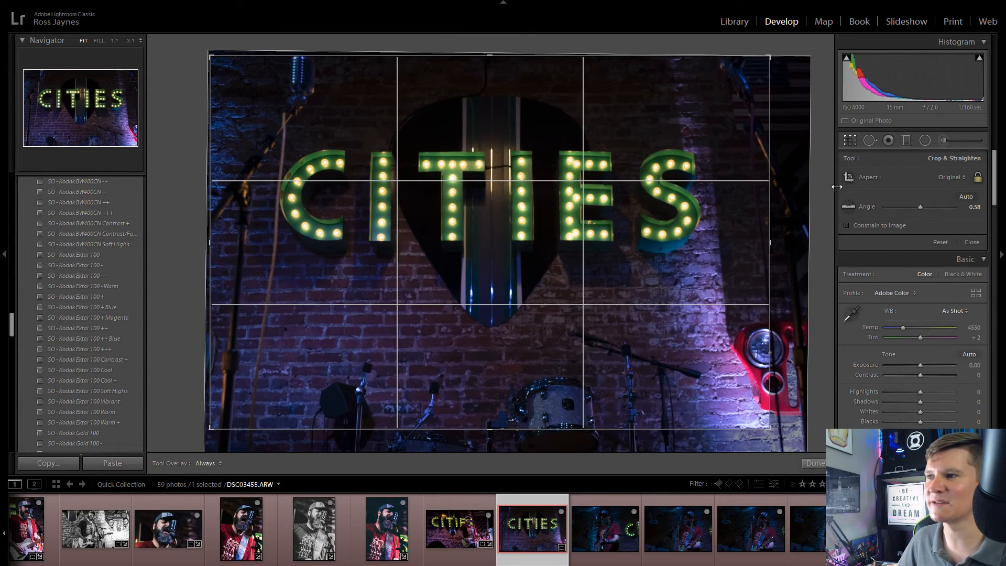
click(851, 139)
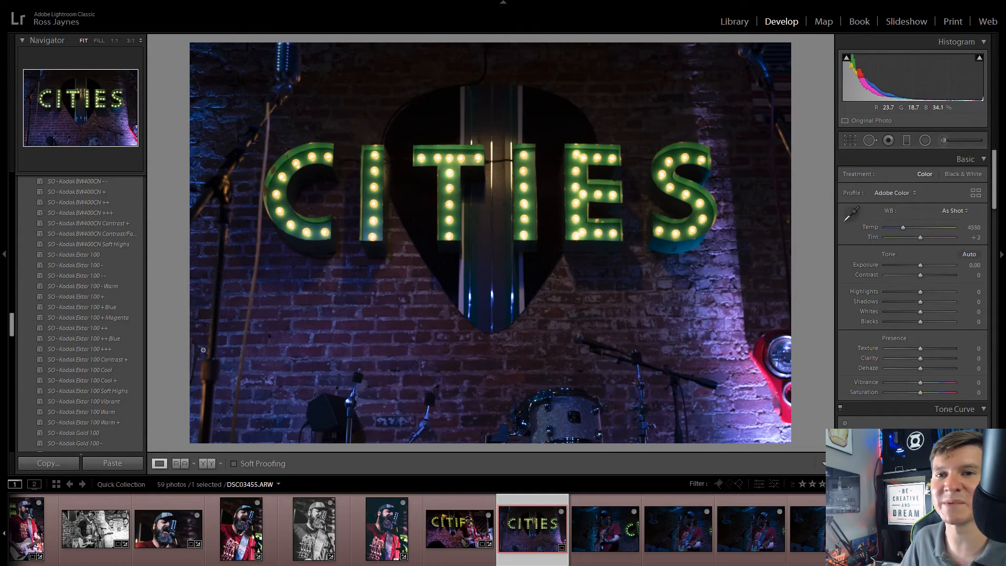
Step: Apply the VSCO Film Essentials preset C - 400H to DSC03455.ARW, then set Exposure +1.41, Highlights -100 and Shadows +77
scroll(80, 373, down, 5)
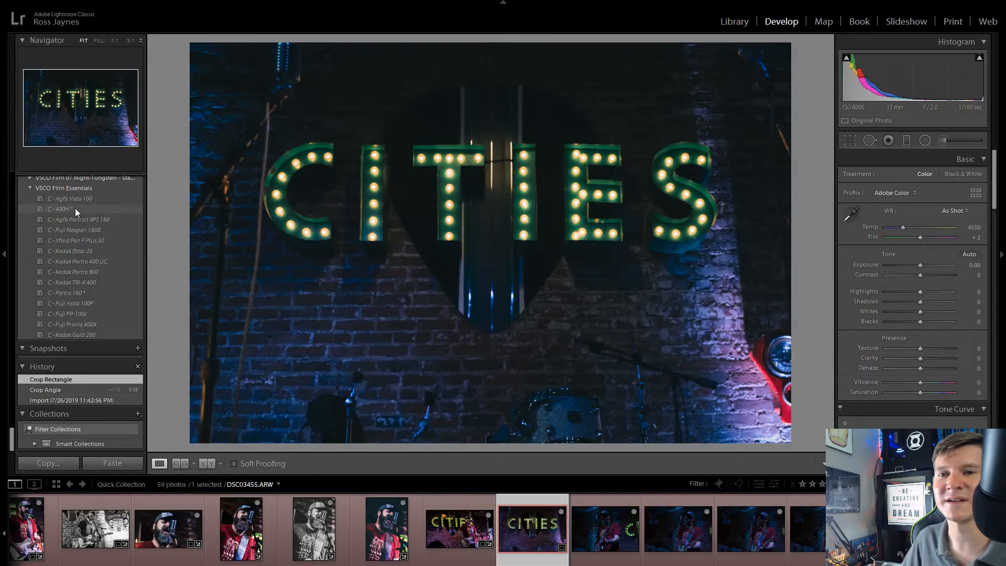
click(75, 209)
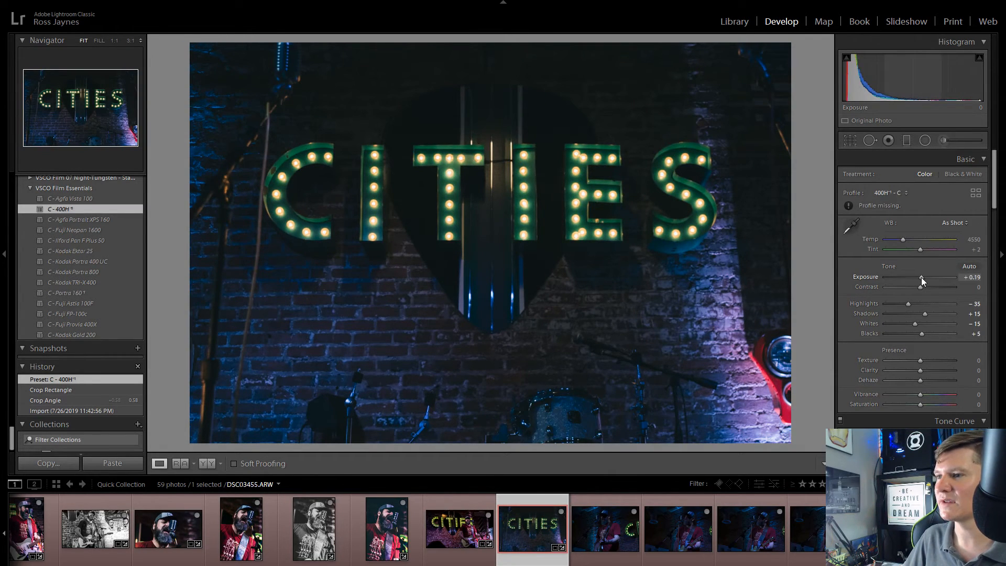
drag(922, 278, 881, 307)
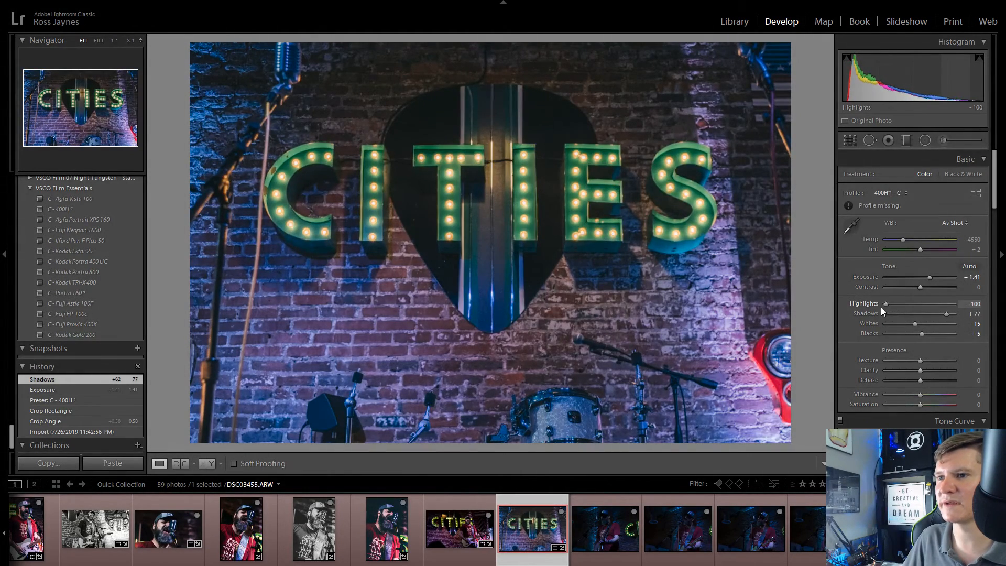
Step: Set DSC03455.ARW to Vibrance +21, Saturation +19, Clarity +19 and Texture -34
click(932, 408)
click(926, 396)
click(926, 406)
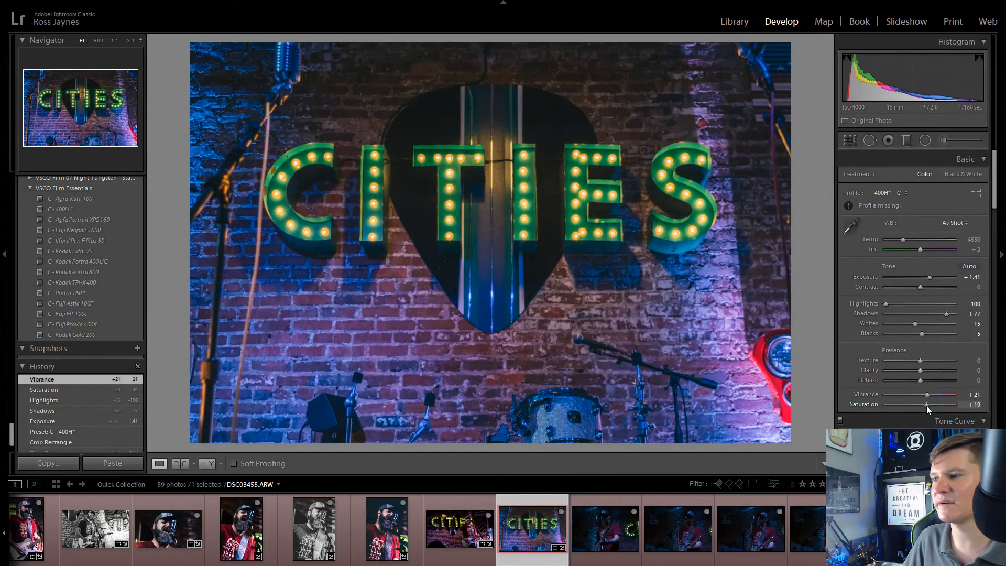
mouse_move(920, 370)
mouse_down()
mouse_move(945, 370)
mouse_move(926, 379)
mouse_move(908, 357)
mouse_up()
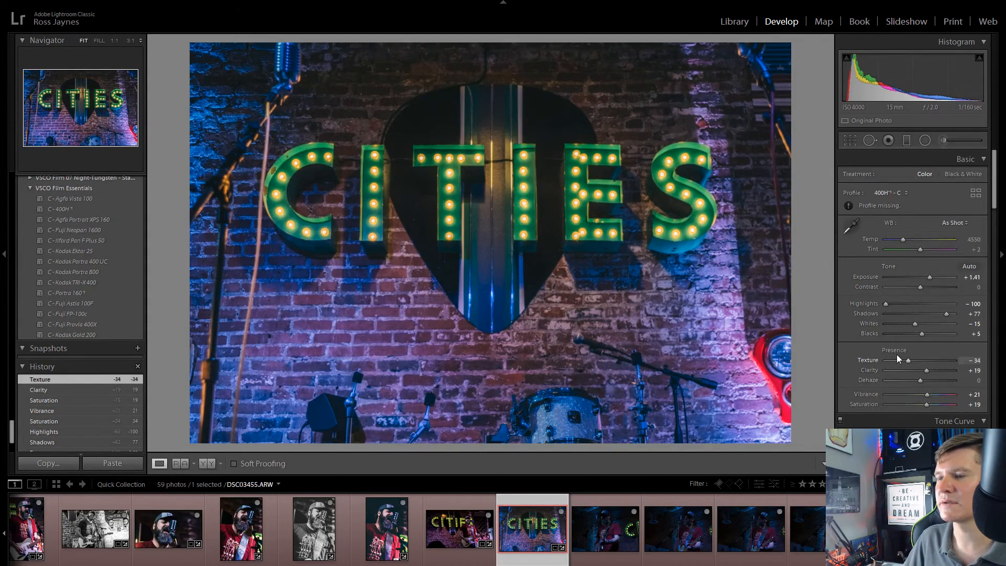
Step: Set Grain Amount to 0, Luminance noise reduction to 13 and Sharpening Amount to 40 on DSC03455.ARW, checking the sign at 1:1
scroll(897, 354, down, 10)
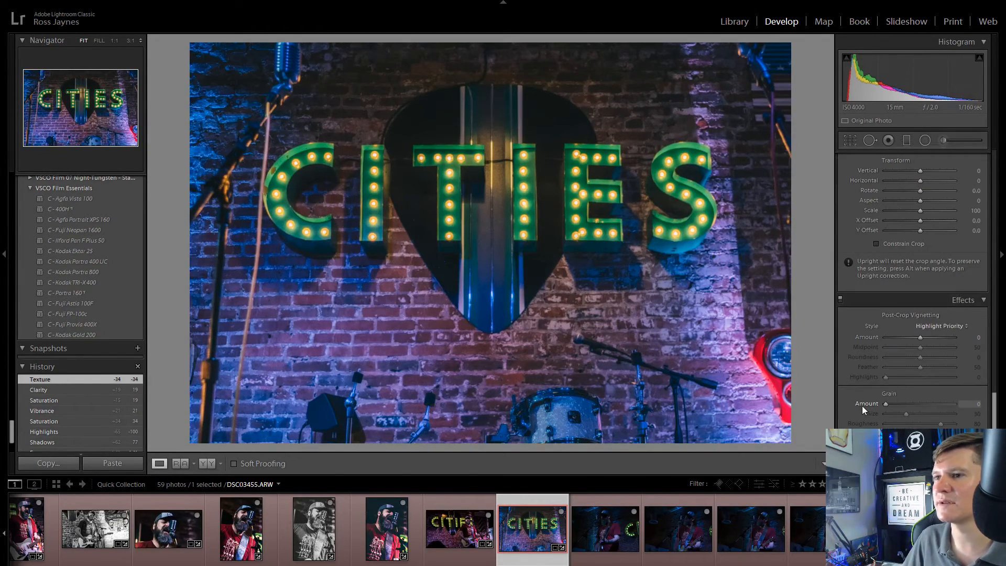
scroll(876, 397, up, 8)
drag(885, 392, 894, 393)
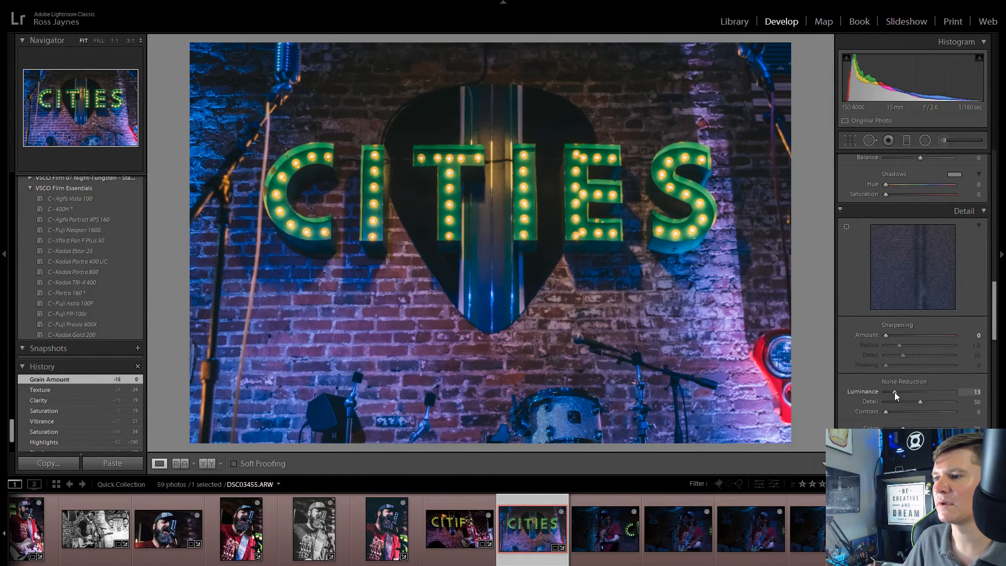
drag(886, 336, 904, 338)
click(459, 198)
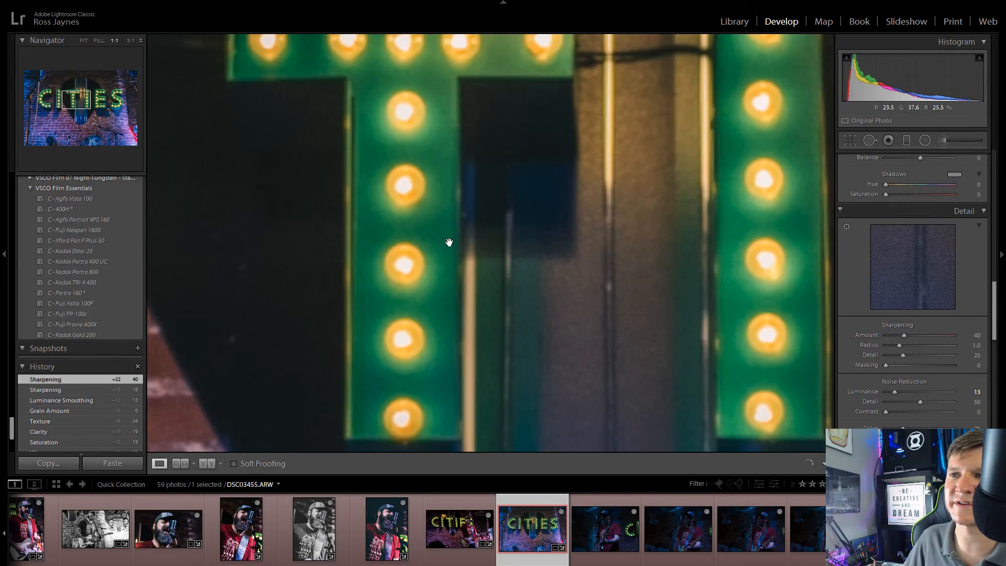
click(449, 242)
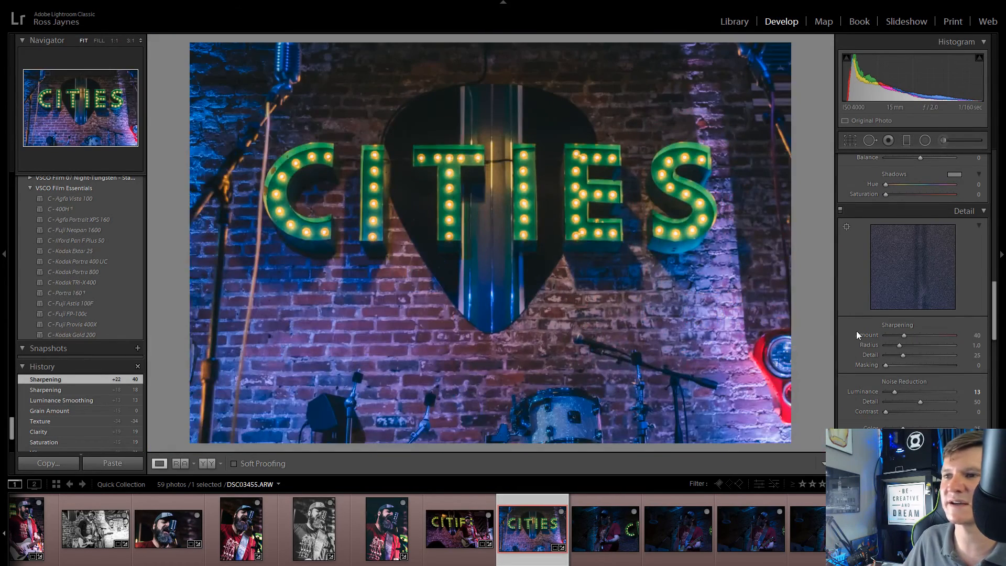
scroll(858, 334, up, 5)
scroll(858, 333, up, 3)
Step: Open DSC03474.ARW and raise its Exposure to +2.00
click(618, 523)
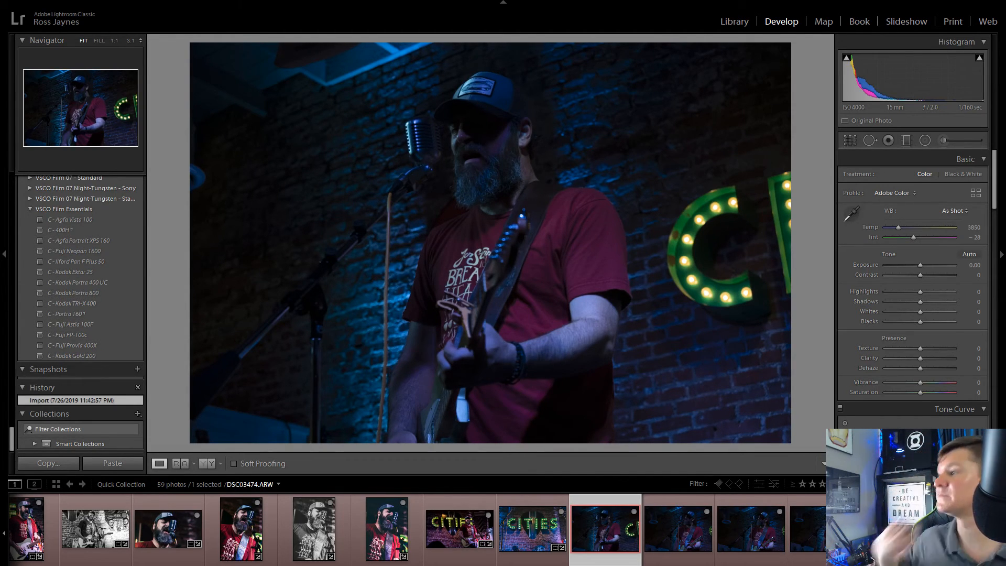
drag(477, 243, 574, 202)
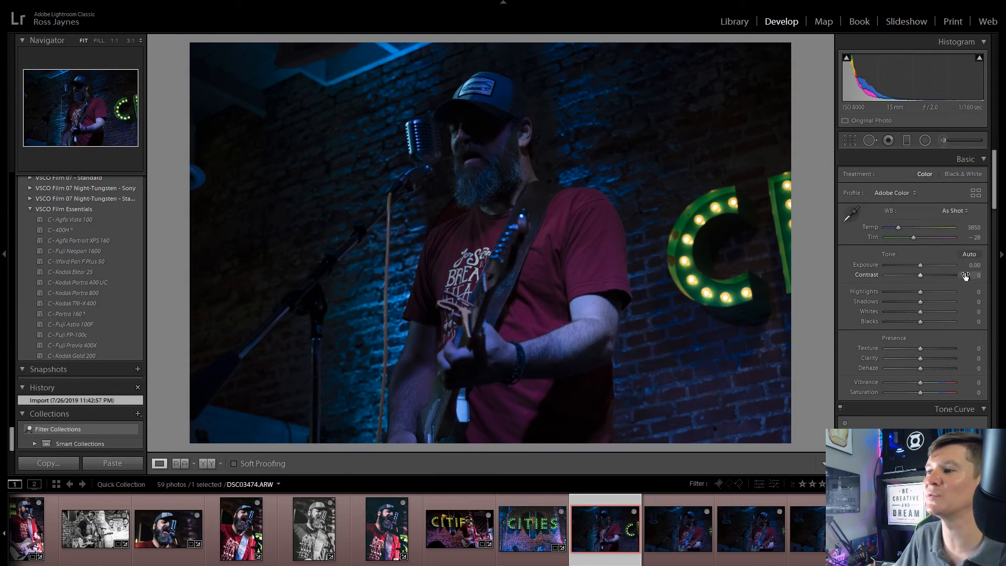
click(978, 266)
key(Up)
key(Up)
key(Up)
key(Up)
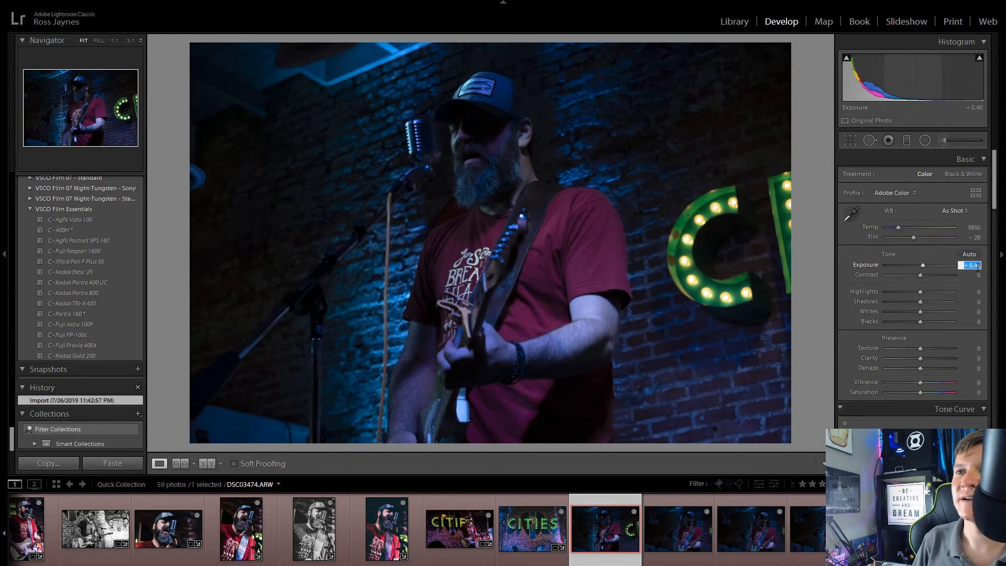
key(Up)
key(Up)
key(Up)
key(Up)
key(Up)
key(Up)
key(Up)
key(Up)
key(Up)
key(Up)
key(Up)
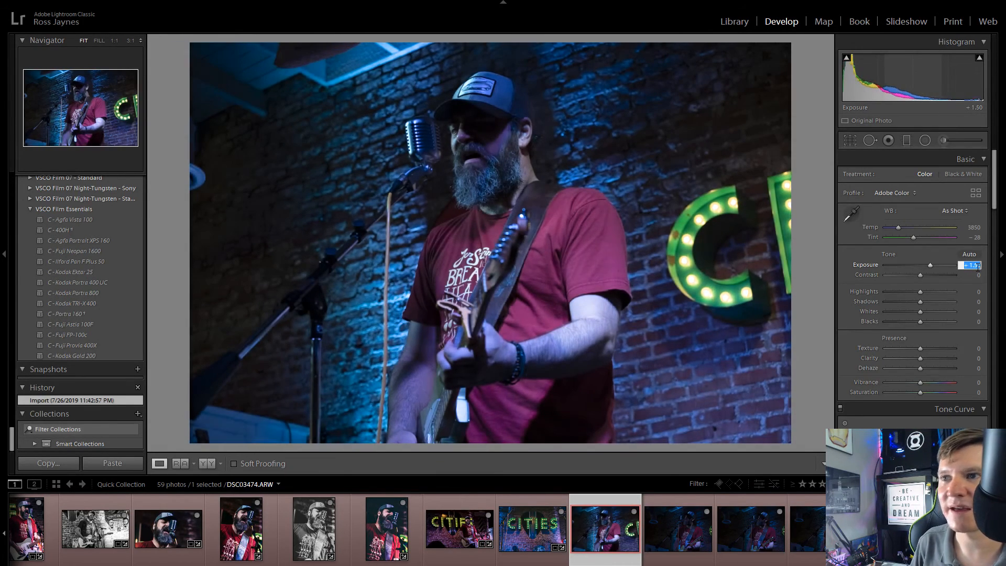
key(Up)
key(Up)
key(Up)
key(Up)
key(Up)
key(Up)
key(Up)
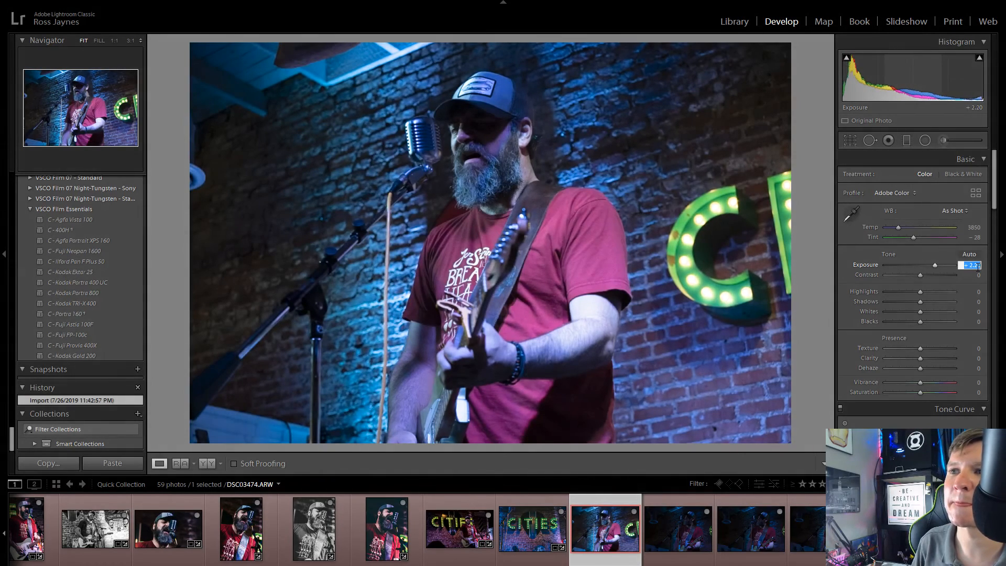
key(Down)
key(Up)
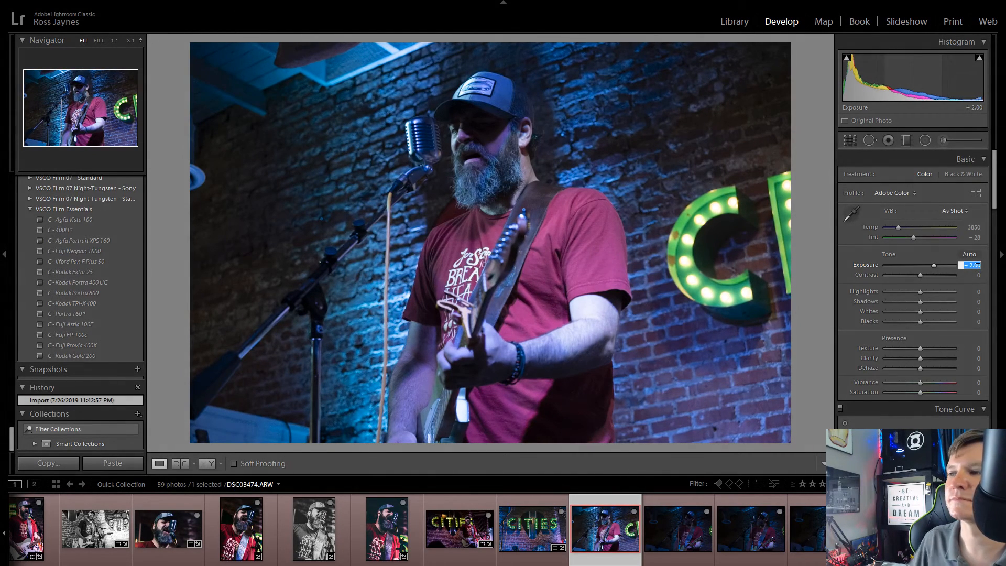
click(616, 530)
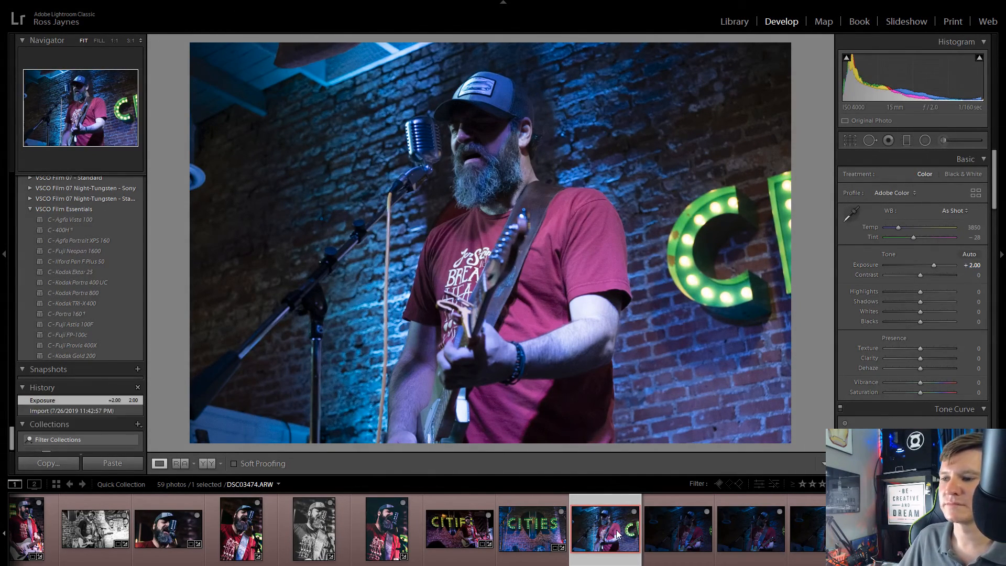
Step: Compare the dark singer shots after DSC03474.ARW, remove one from the Quick Collection, and open DSC03479.ARW
click(692, 533)
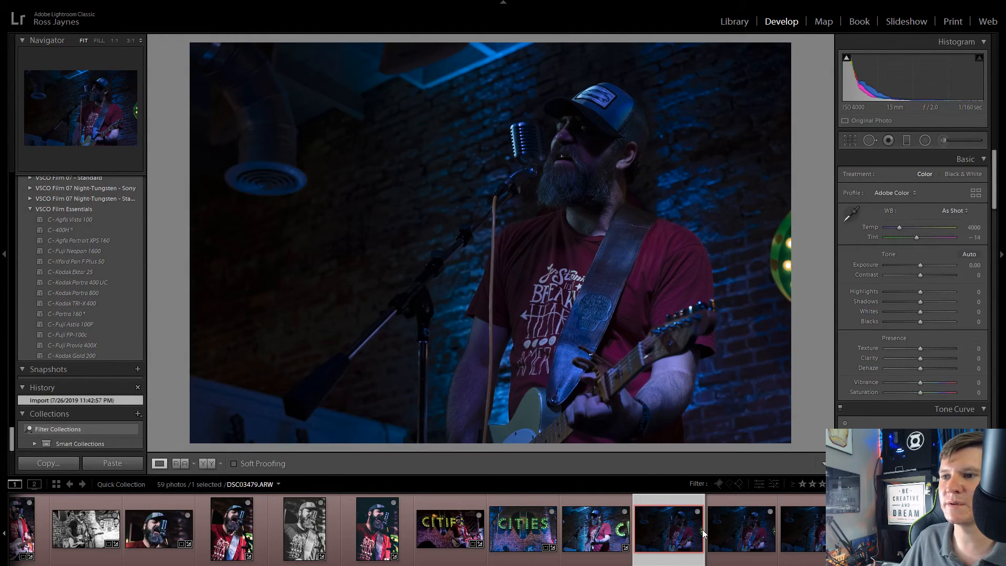
click(712, 529)
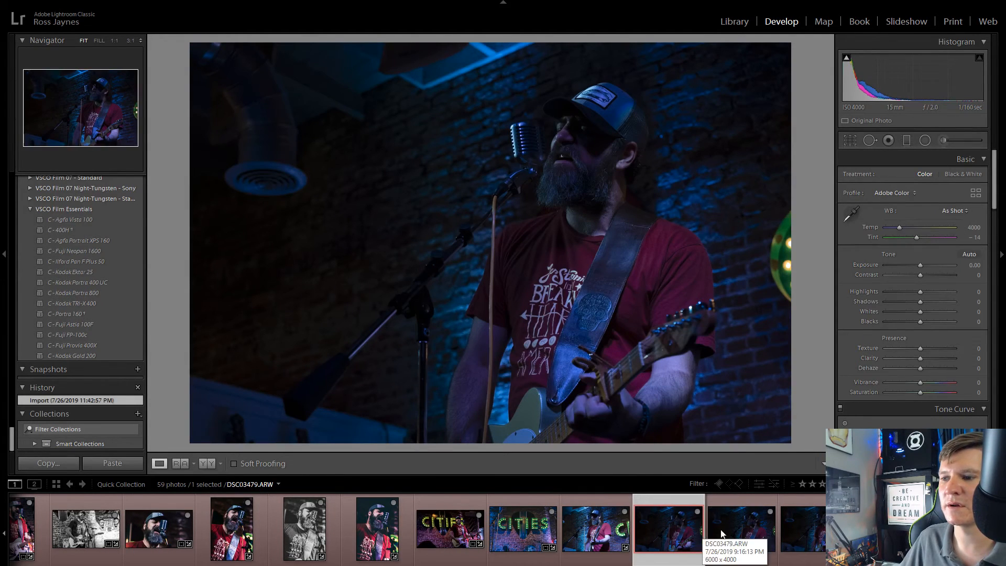
click(814, 527)
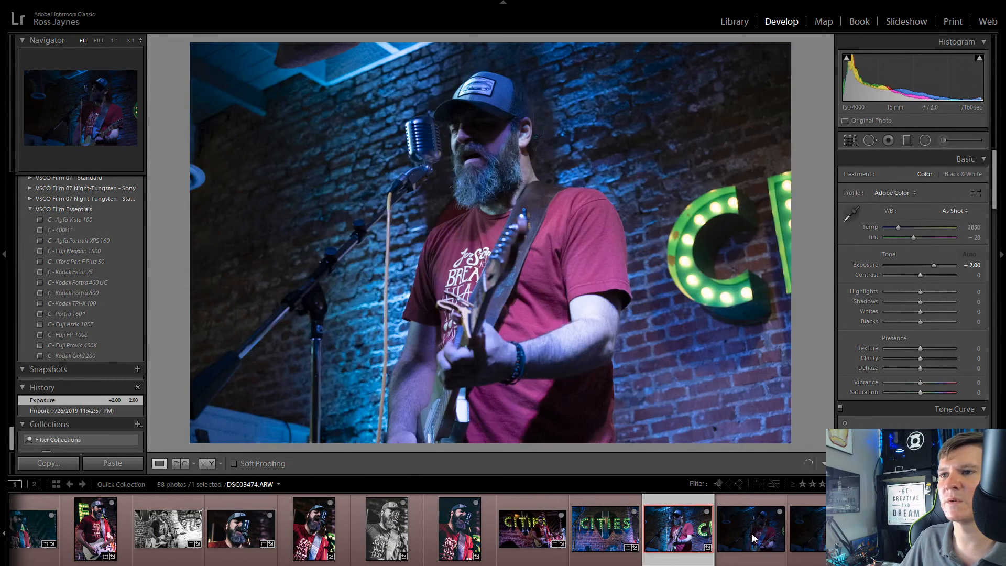
click(753, 534)
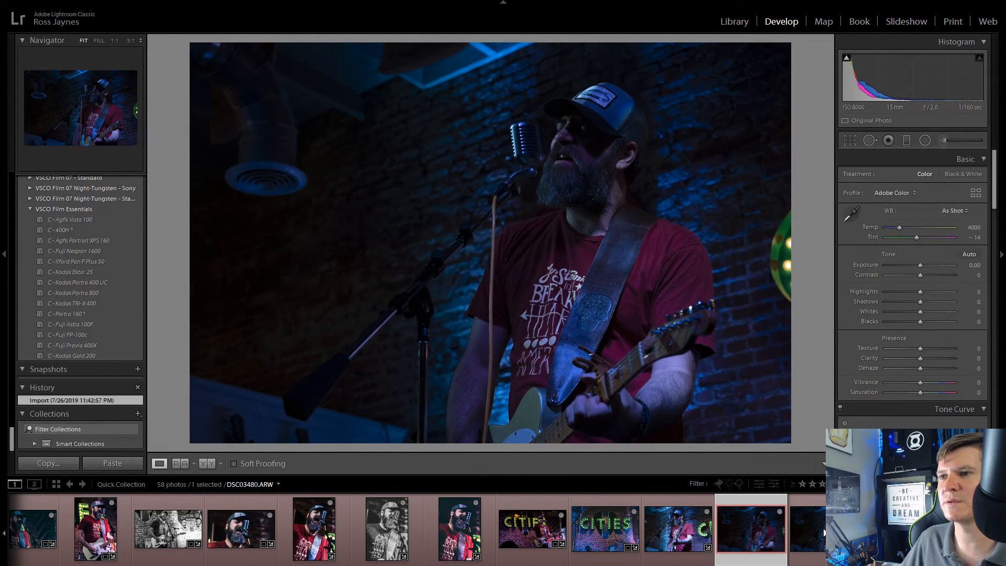
Step: Open DSC03480.ARW and remove the two similar dark singer shots just before it from the Quick Collection
key(Right)
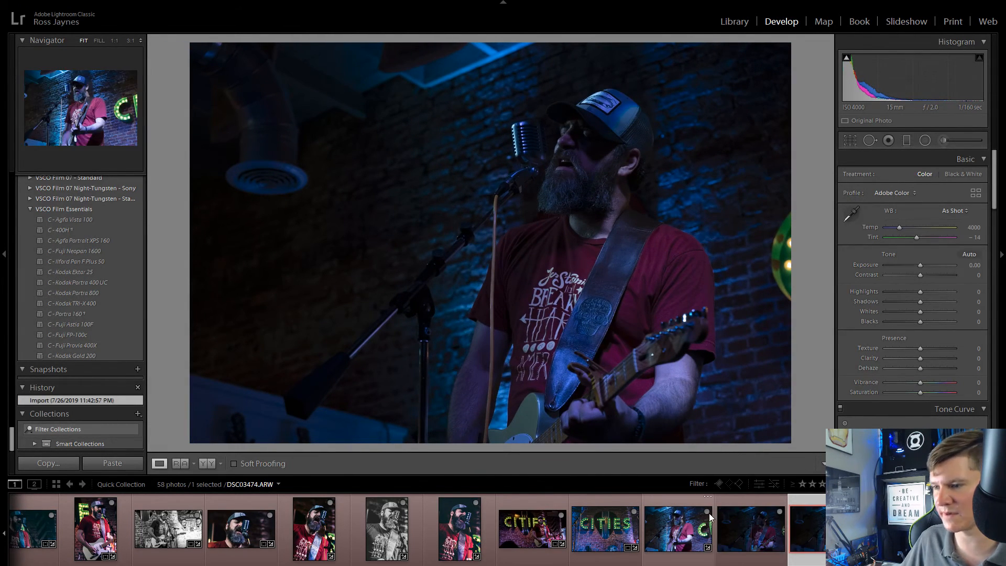
click(708, 512)
click(776, 513)
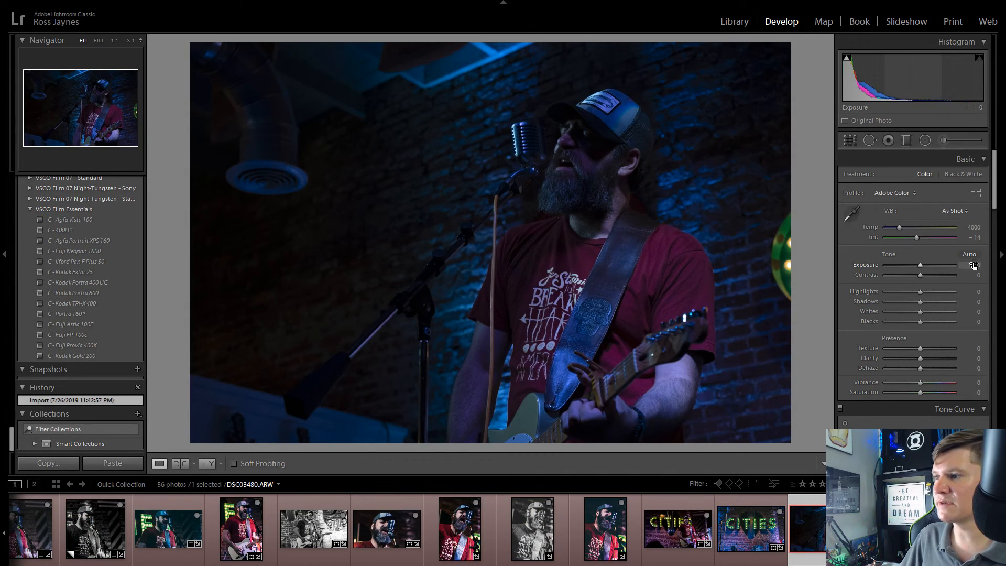
Step: Set DSC03480.ARW to Exposure +2.02, Clarity +100 and Texture -28
drag(921, 265, 934, 275)
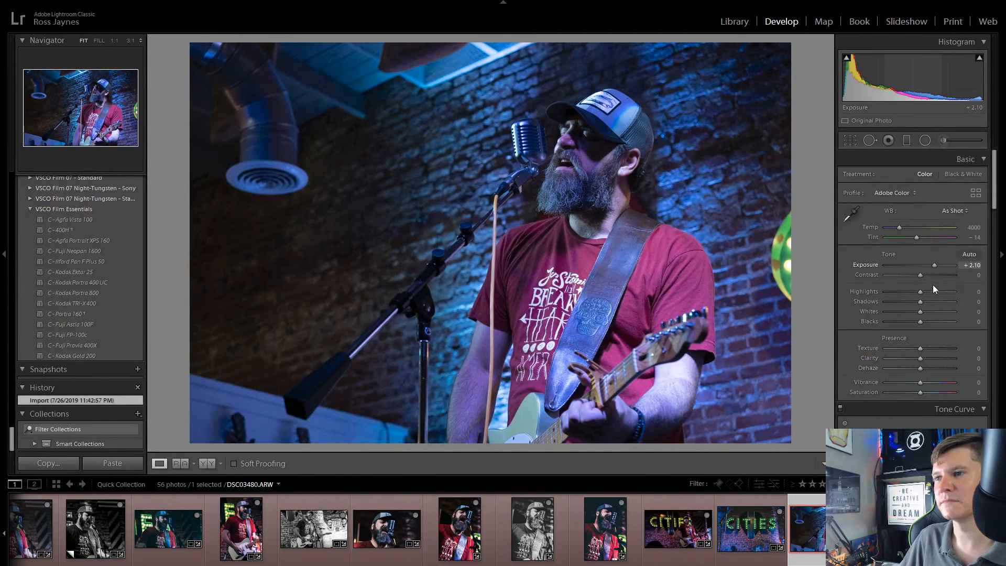
drag(933, 284, 932, 288)
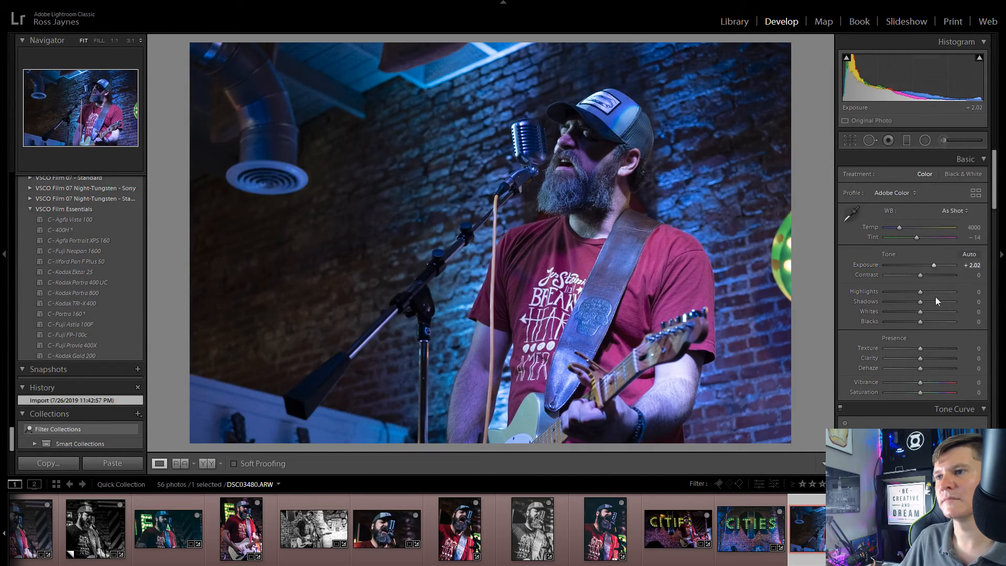
drag(920, 358, 986, 367)
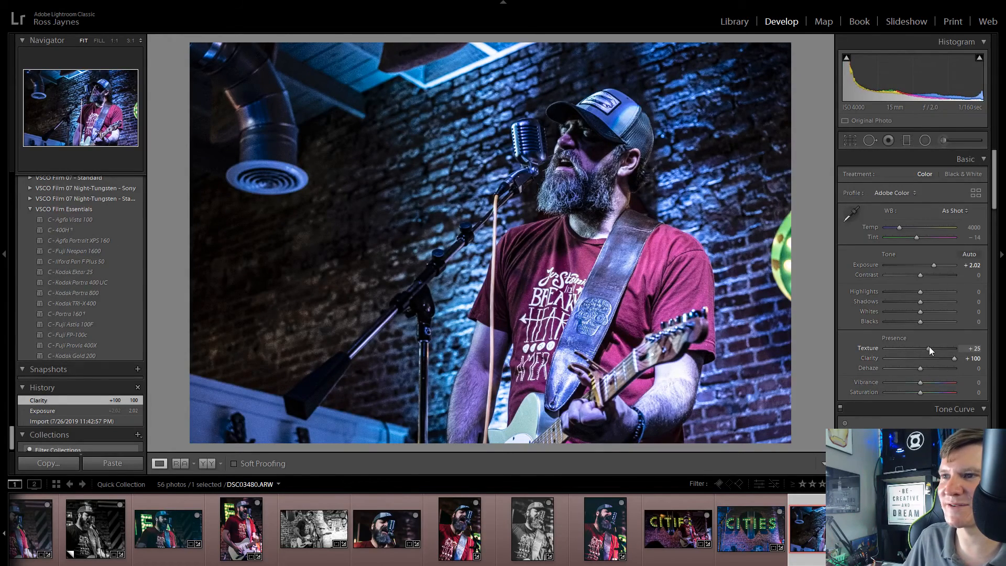
drag(917, 349, 910, 349)
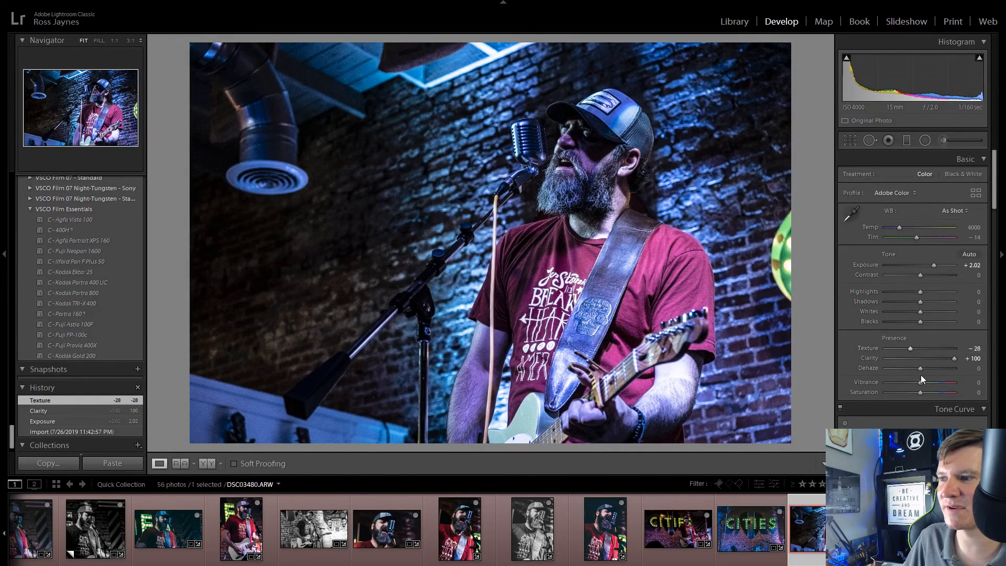
Step: Set DSC03480.ARW to Vibrance +40, Saturation +28, Temp 4748, Tint -38, Highlights -31, Shadows +100 and Blacks -25
mouse_move(926, 382)
mouse_down()
mouse_move(936, 383)
mouse_move(929, 395)
mouse_up()
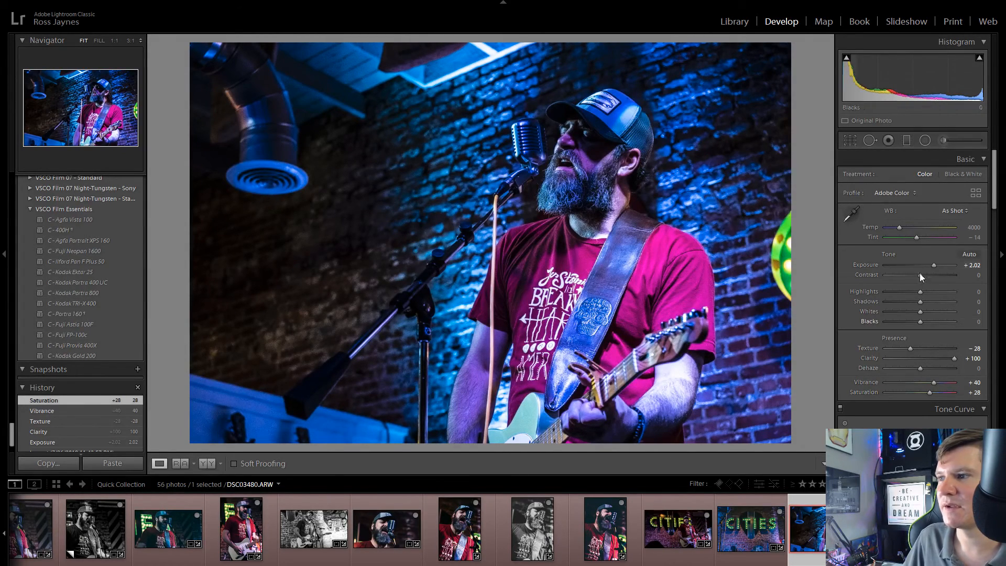
drag(900, 228, 911, 246)
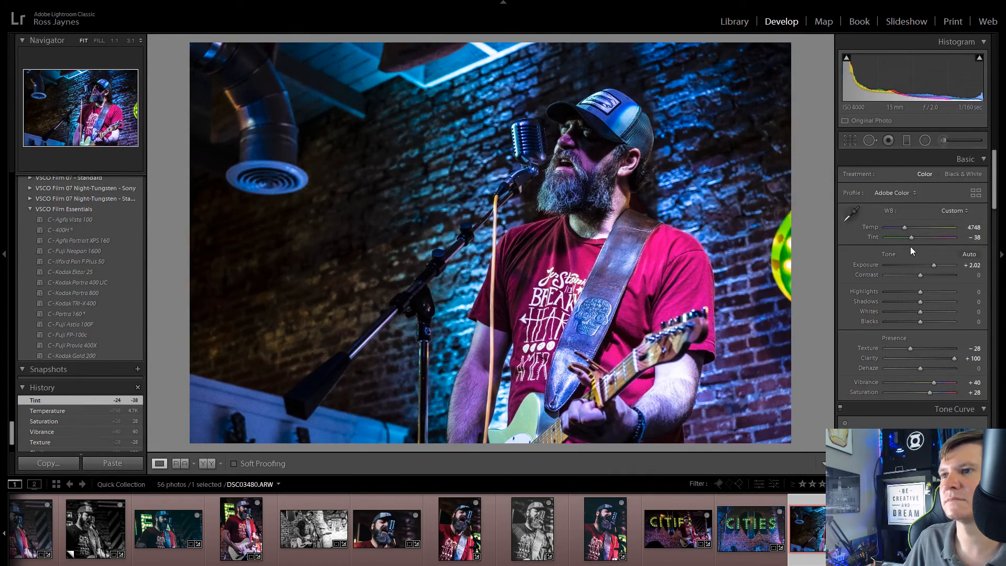
drag(921, 302, 910, 326)
Step: Crop DSC03480.ARW to 16 x 9, shifting the frame slightly lower so less space remains above the singer's cap
click(852, 141)
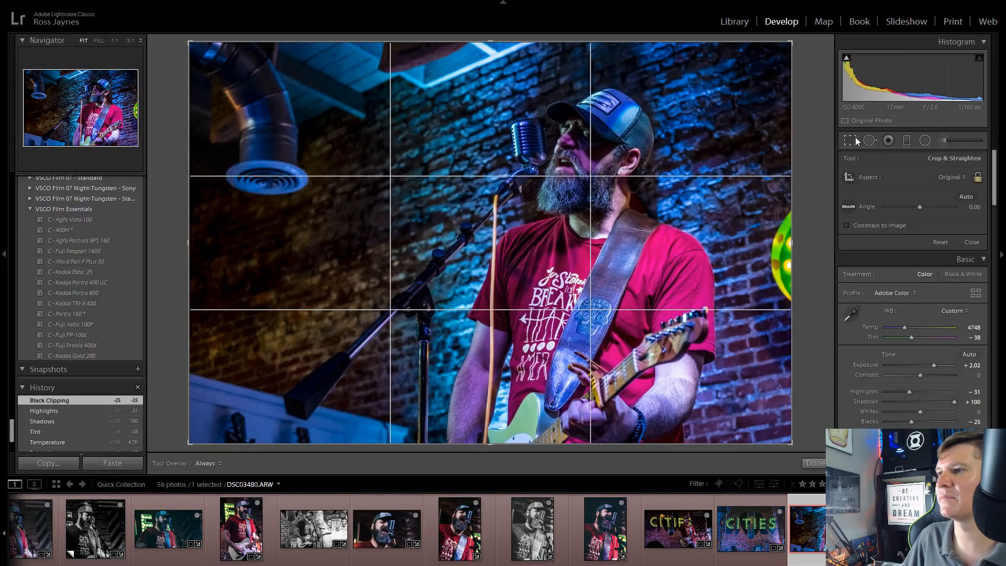
click(949, 178)
click(886, 304)
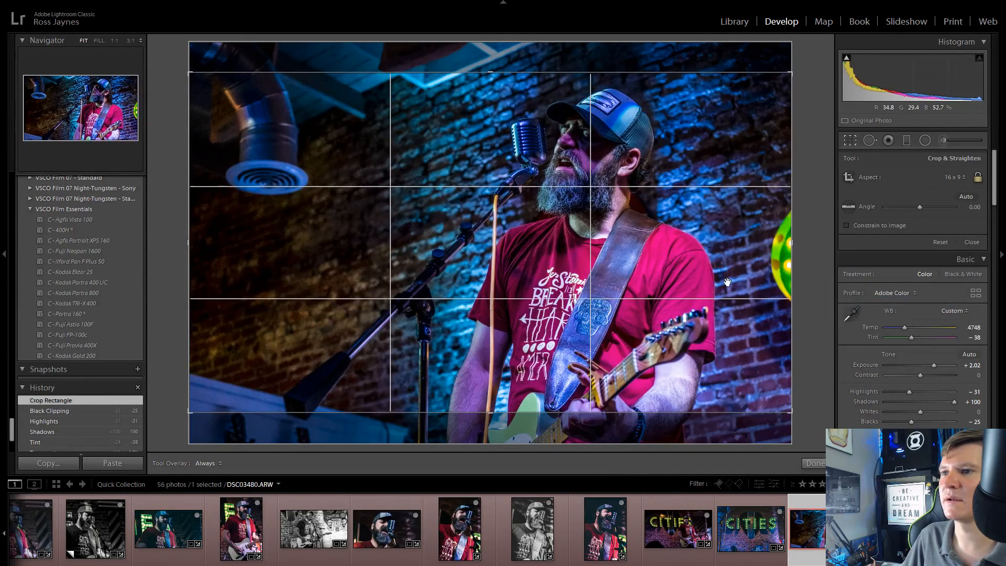
drag(726, 276, 730, 270)
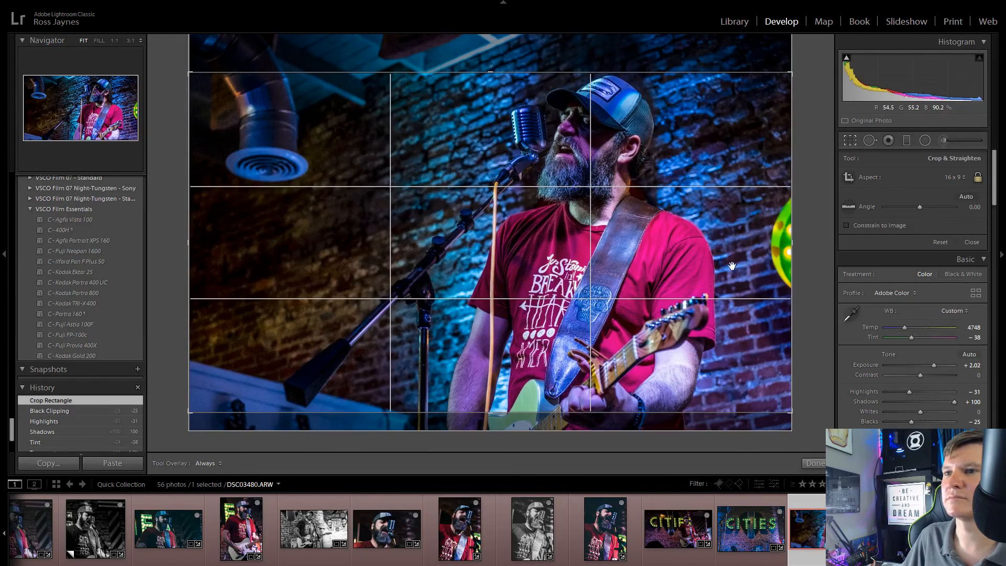
click(850, 141)
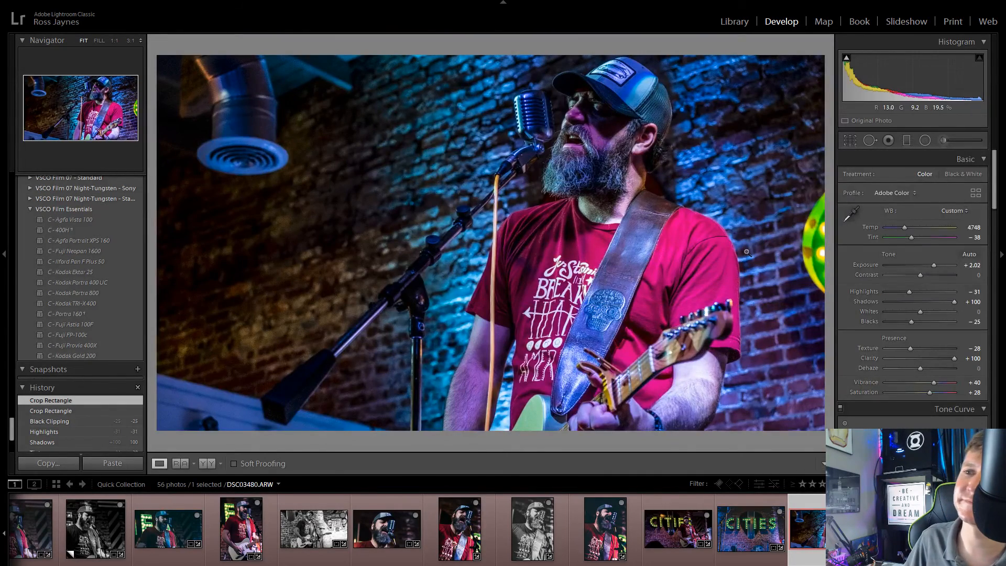
Step: Set the Tone Curve regions of DSC03480.ARW to Highlights +10, Lights +4 and Darks -3
scroll(867, 378, down, 3)
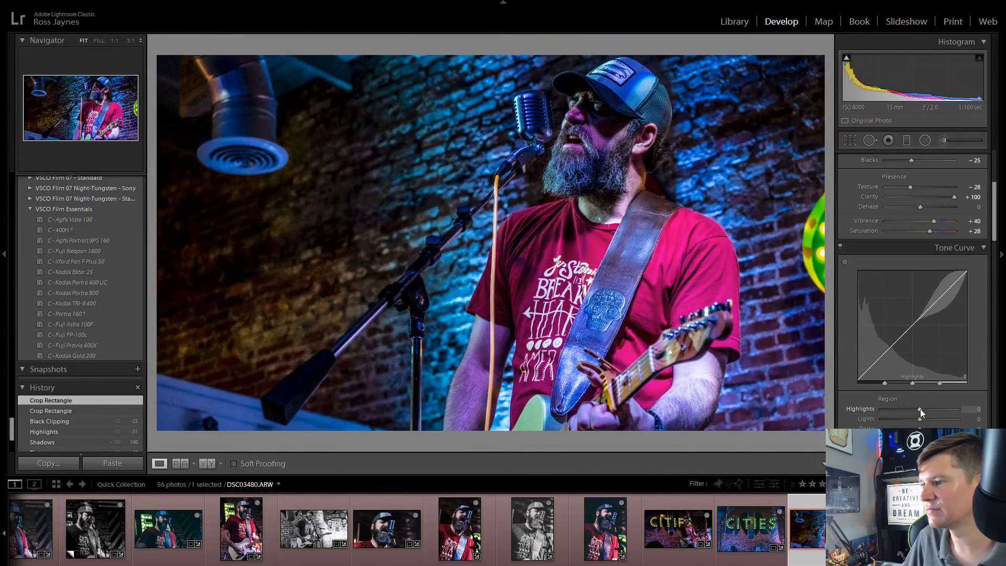
drag(920, 409, 911, 440)
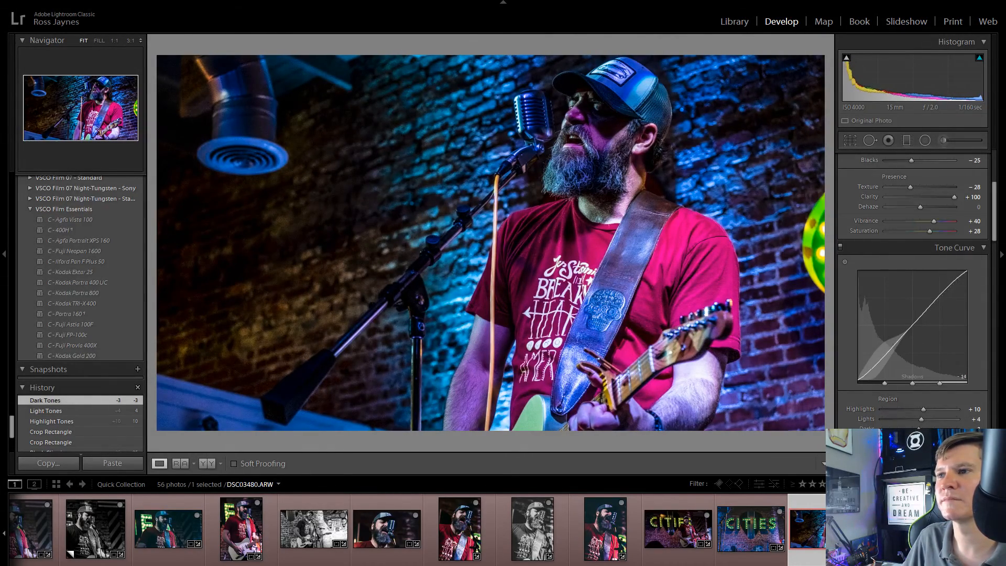
Step: Paint a local adjustment over the singer's shadowed face and upper beard with the Adjustment Brush at size 11
click(945, 138)
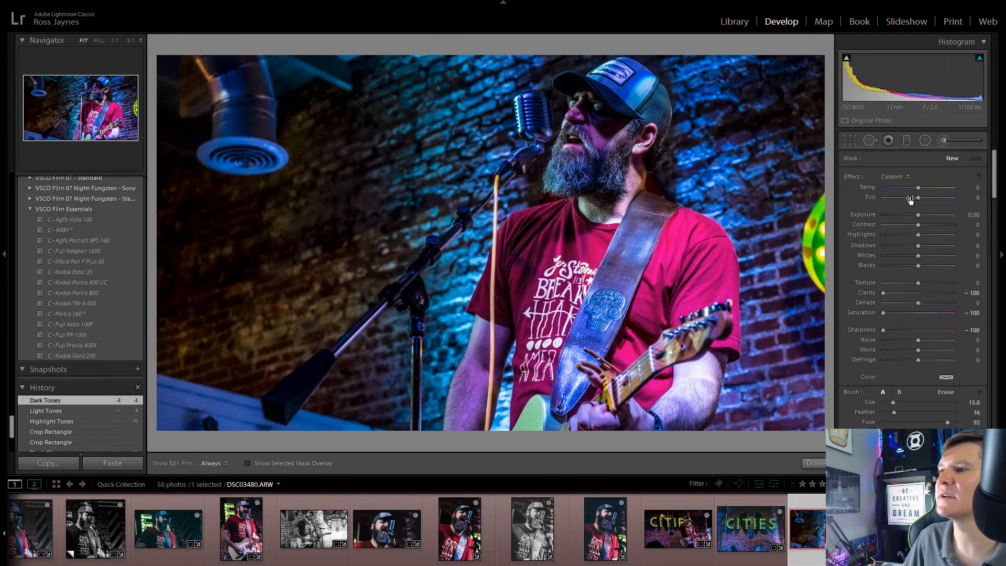
scroll(605, 135, up, 5)
scroll(593, 133, down, 4)
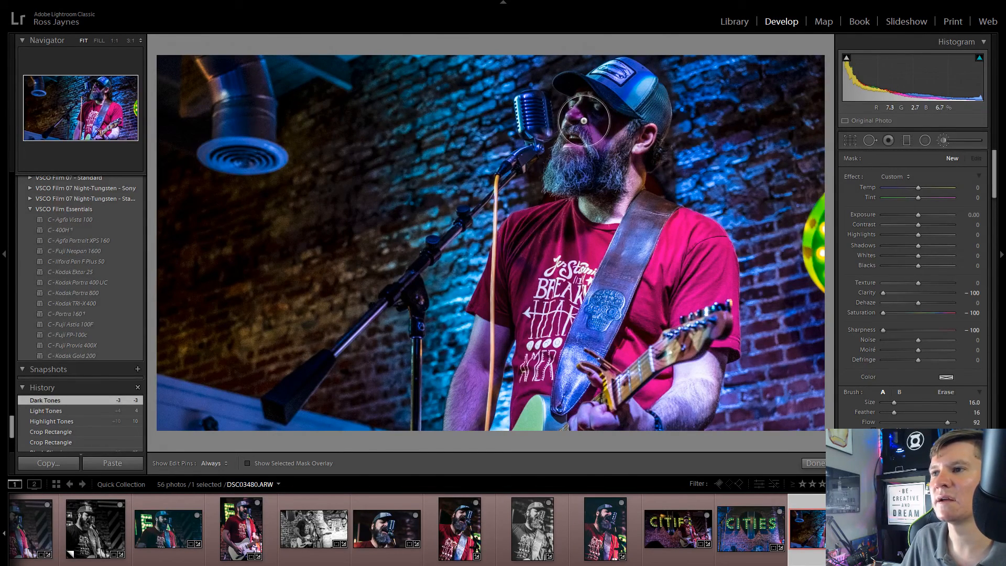
scroll(585, 112, down, 5)
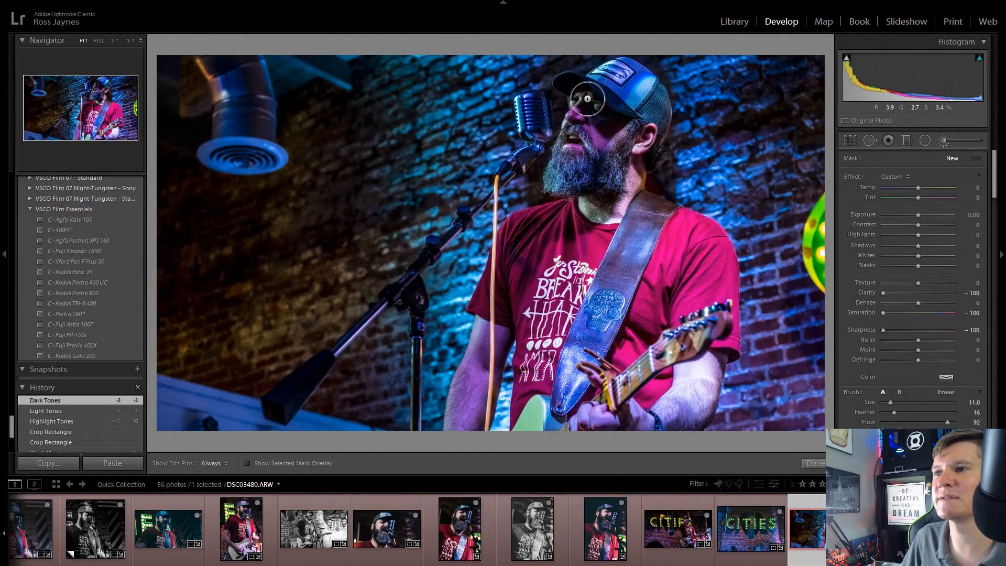
mouse_move(586, 105)
mouse_down()
mouse_move(619, 128)
mouse_move(571, 163)
mouse_move(585, 110)
mouse_up()
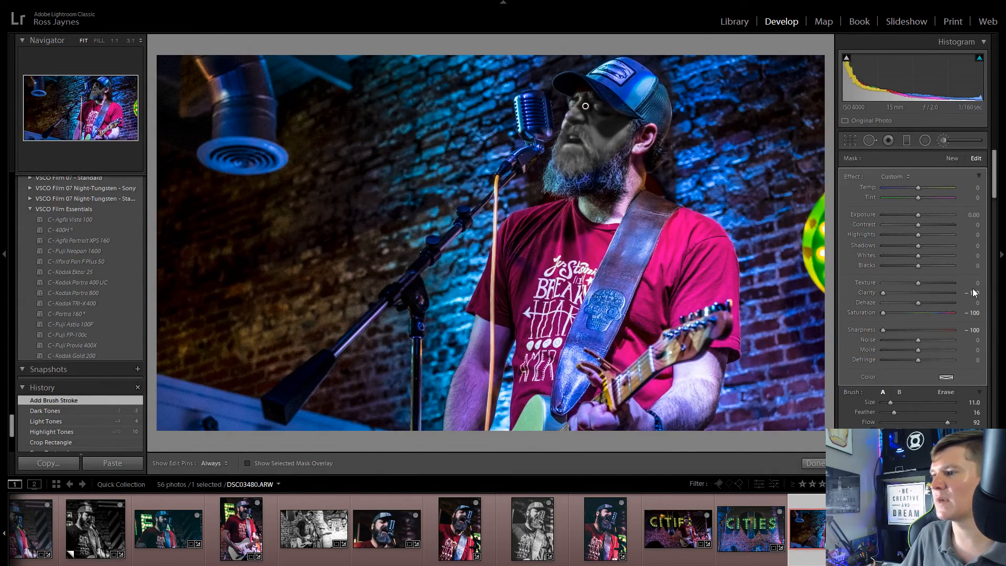
Step: Reset the face brush adjustment's Clarity, Saturation and Sharpness to 0
text(0)
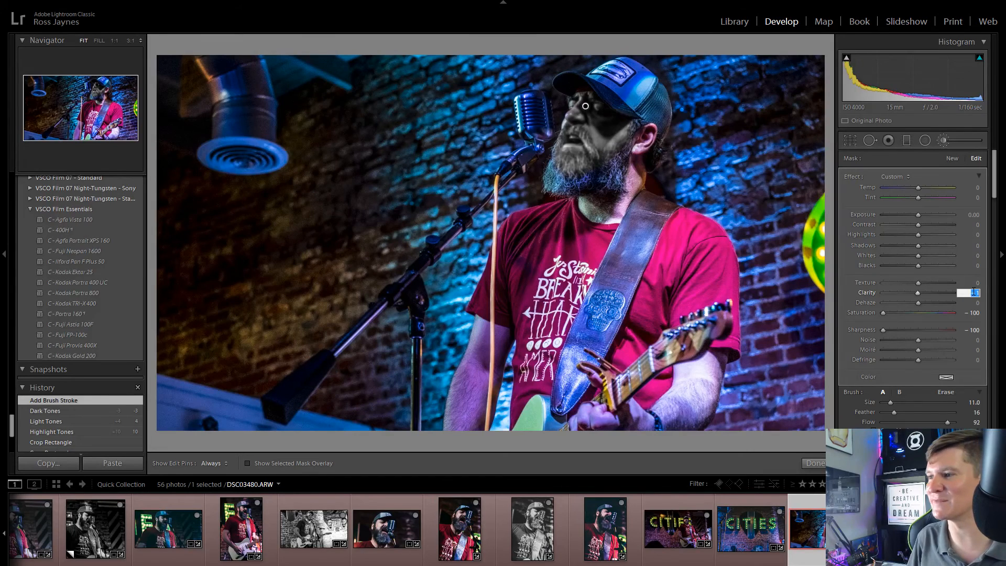
click(975, 312)
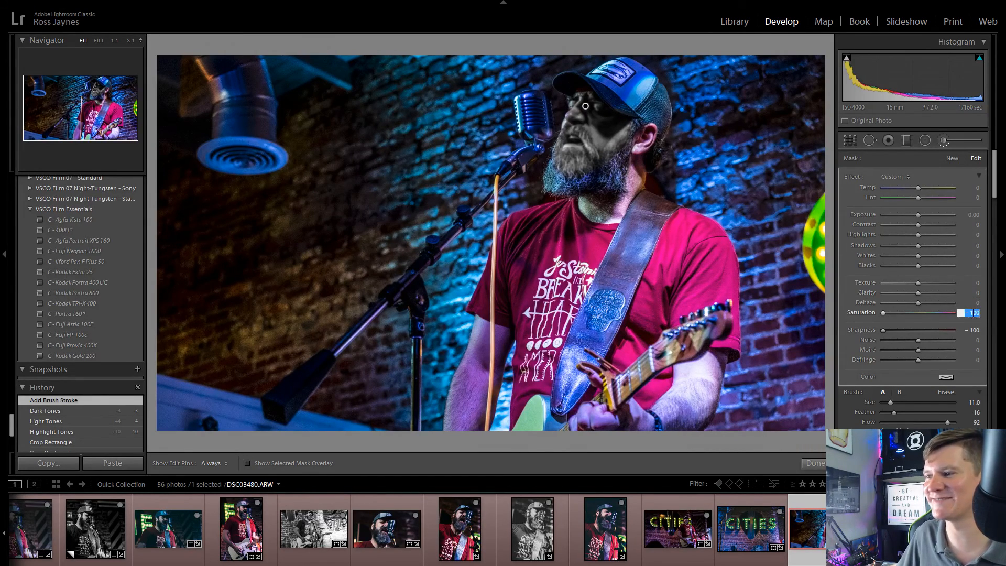
text(0)
click(978, 330)
text(0)
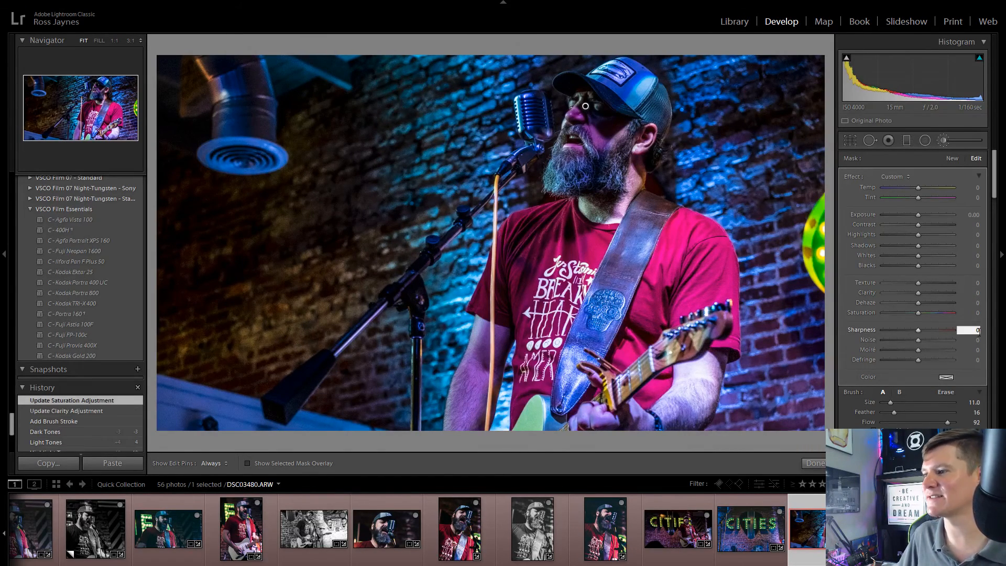
Step: Set the face brush adjustment to Temp -3, Highlights 40, Shadows 100 and Whites 19, undoing the trial Tint change
mouse_move(919, 187)
mouse_down()
mouse_move(910, 190)
mouse_move(935, 187)
mouse_move(909, 201)
mouse_up()
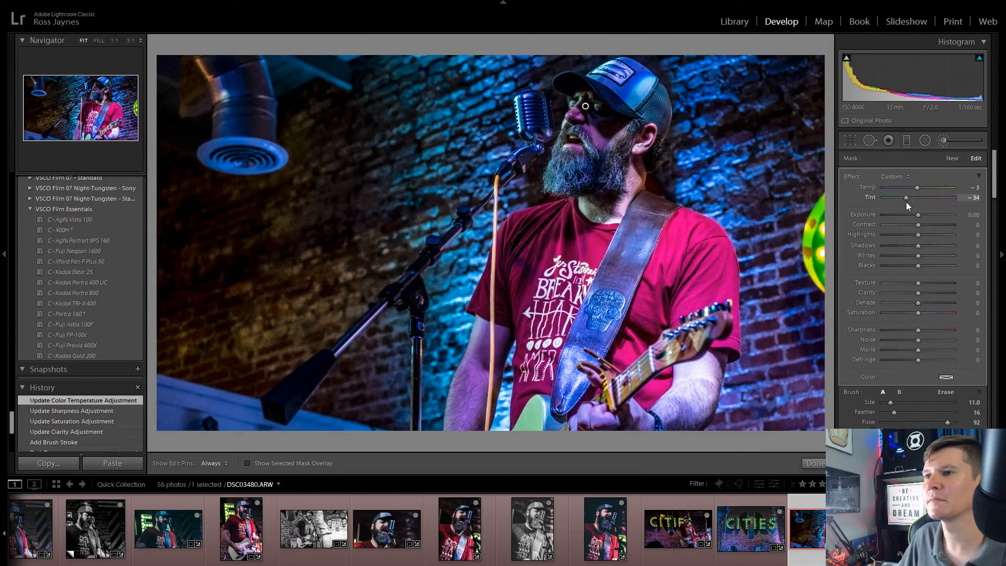
key(ctrl+z)
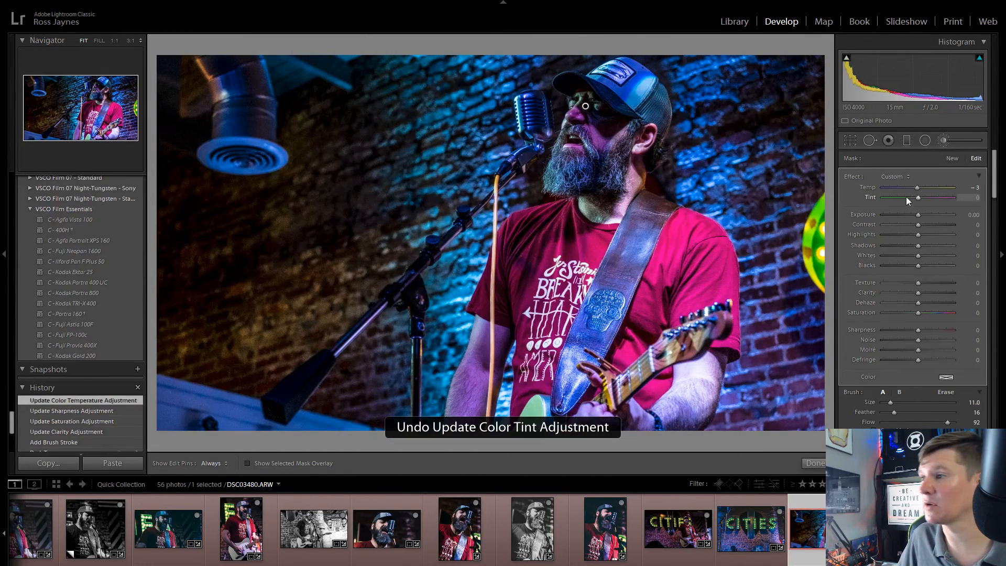
drag(918, 245, 924, 265)
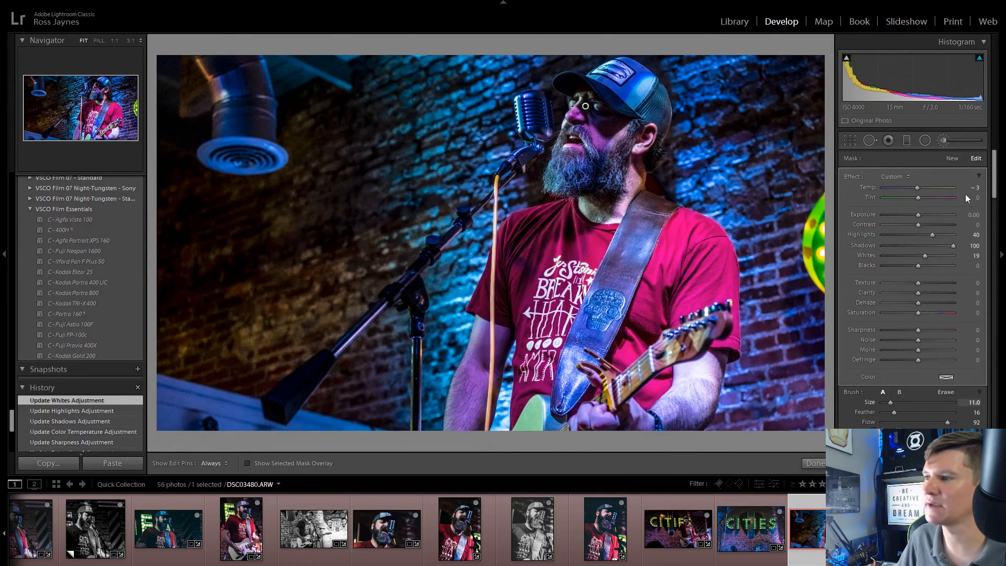
click(944, 140)
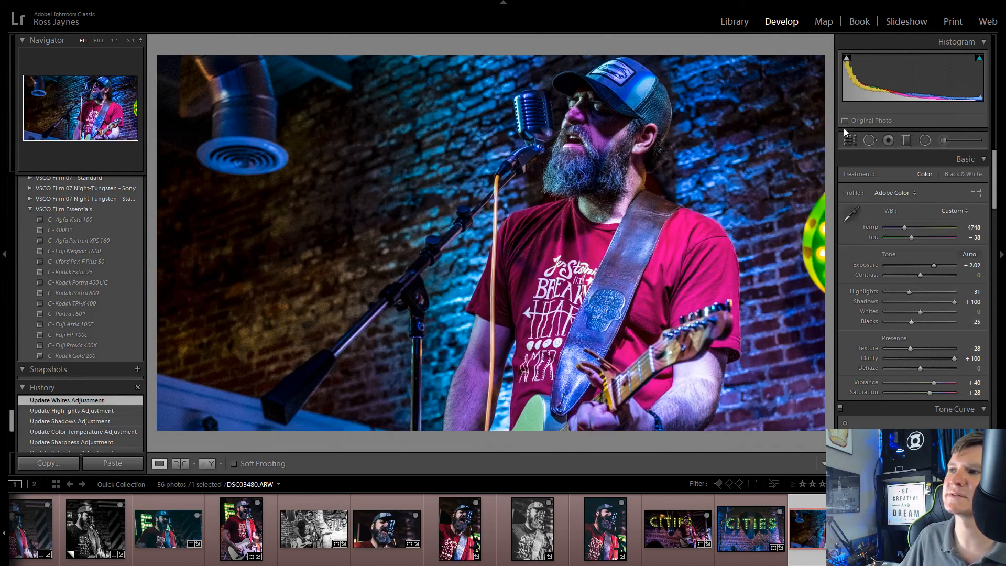
Step: Check the singer's face at 1:1, and set Luminance noise reduction to 14 and Sharpening Amount to 17
click(553, 142)
drag(705, 110, 557, 290)
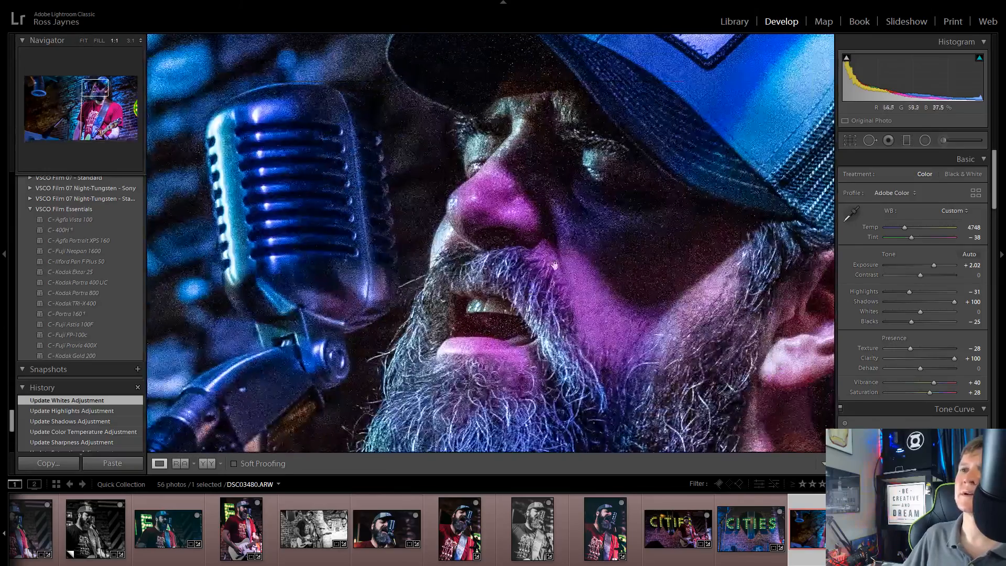
click(584, 189)
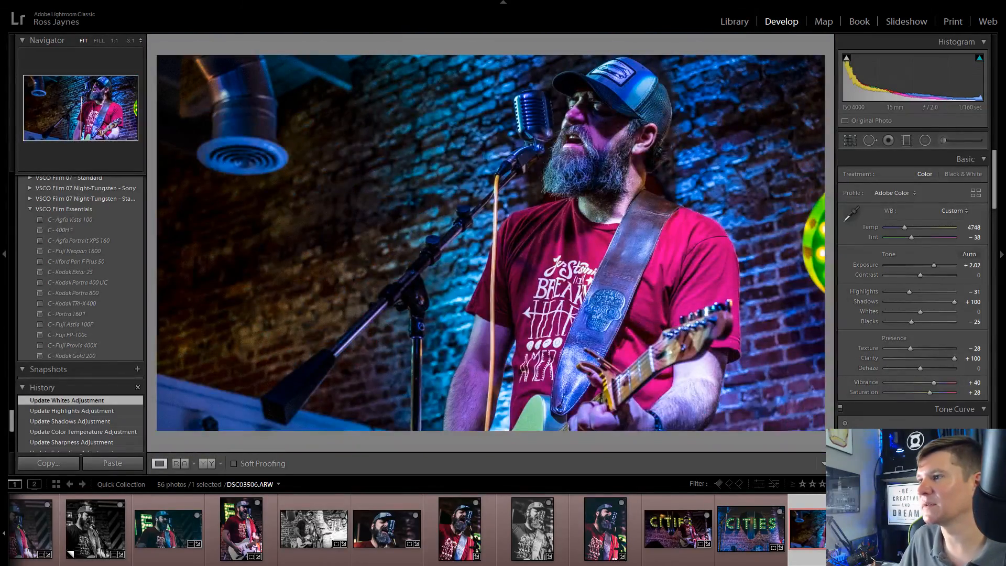
scroll(931, 360, down, 10)
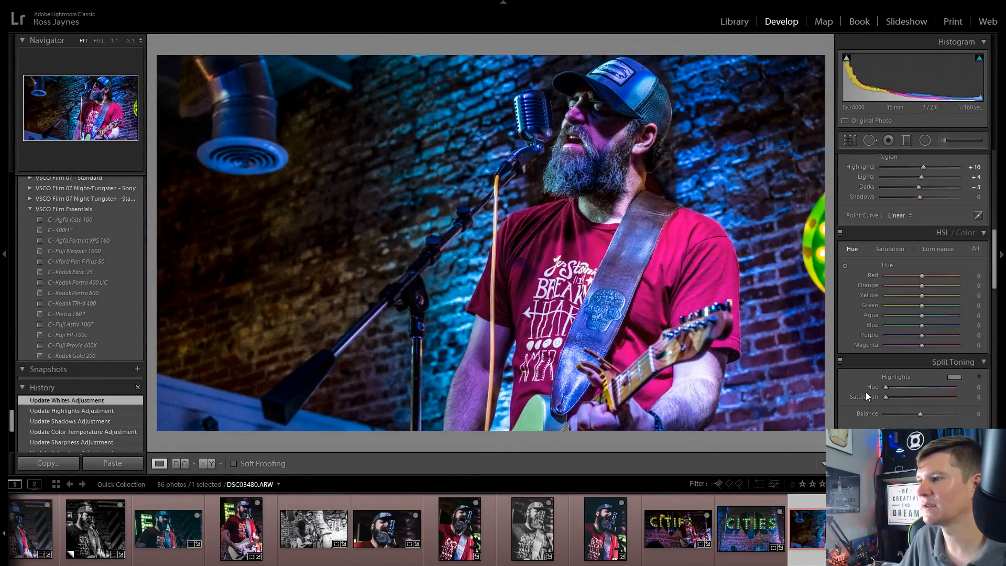
scroll(866, 393, down, 8)
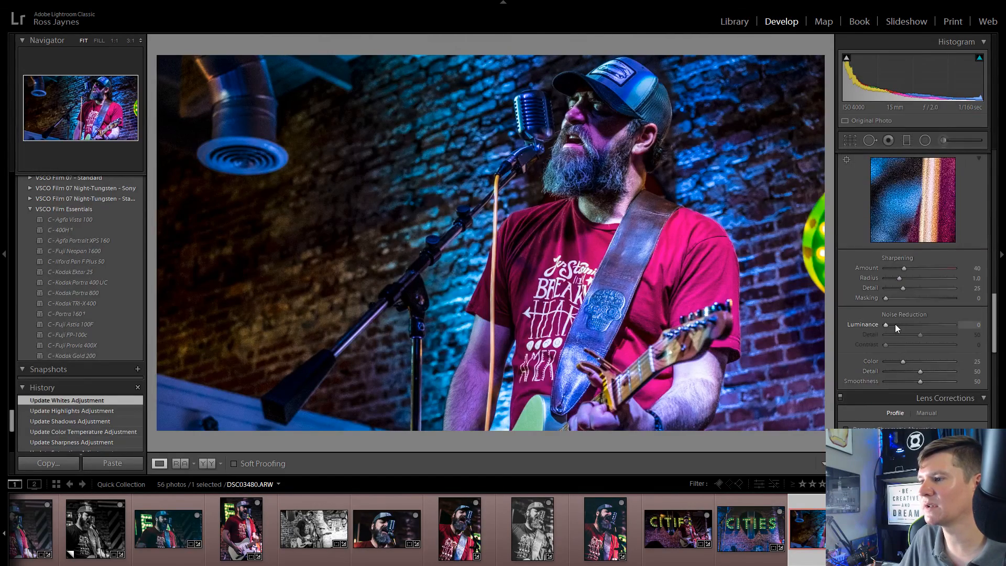
click(895, 324)
drag(901, 268, 894, 268)
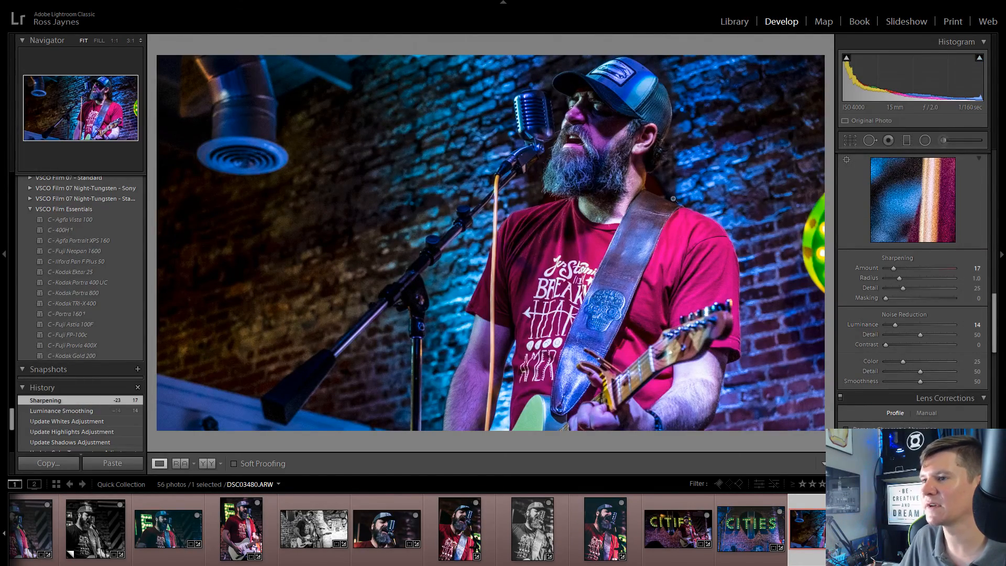
Step: Examine noise and sharpness at 1:1 on the singer's face and across the rest of DSC03480.ARW
click(674, 199)
drag(674, 152, 588, 221)
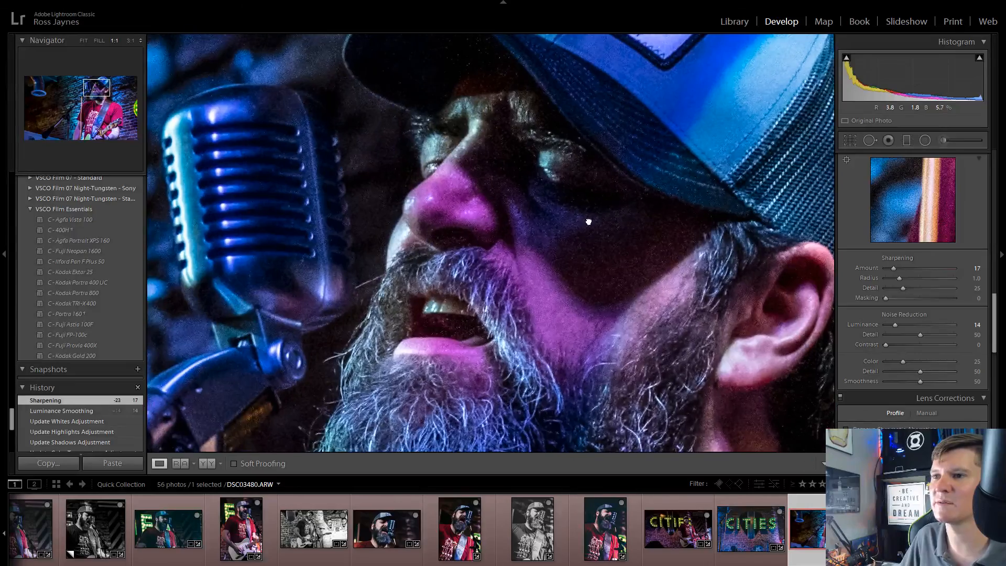
click(589, 222)
click(386, 273)
drag(753, 230, 396, 98)
drag(618, 223, 344, 143)
drag(685, 249, 410, 159)
click(421, 147)
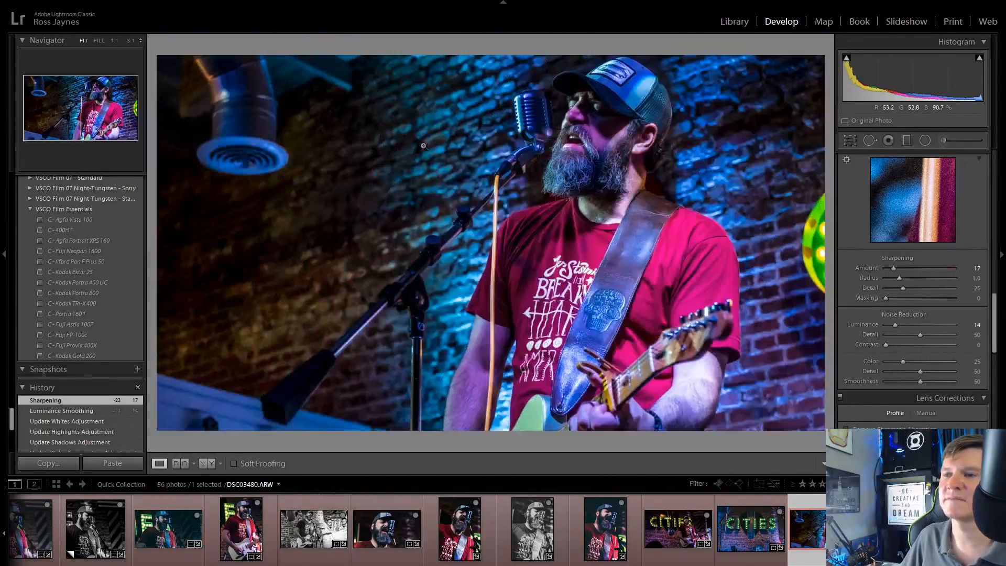
Step: Remove DSC03500.ARW from the Quick Collection and crop DSC03506.ARW to 16 x 9, tightly around the singer's head and microphone
key(Right)
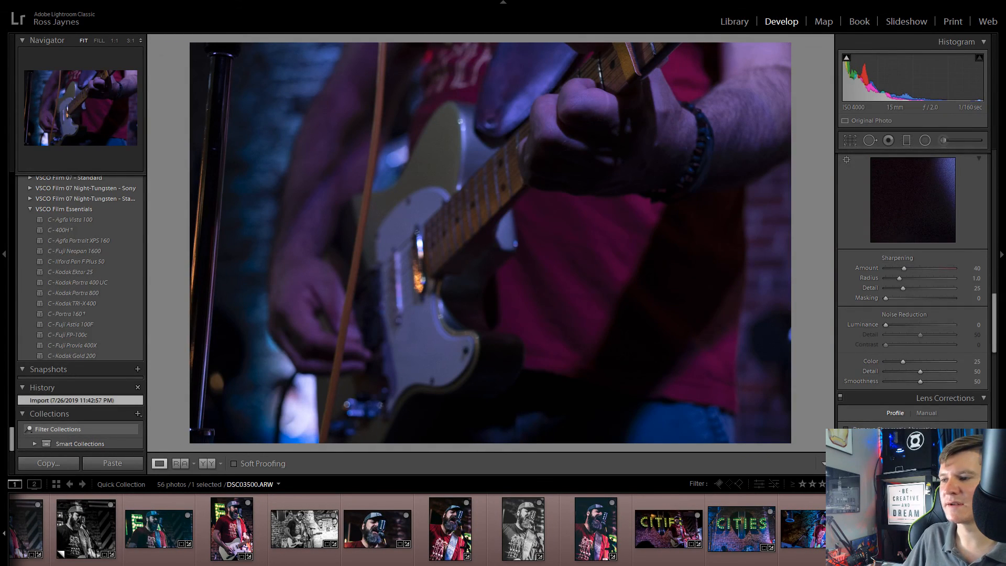
key(b)
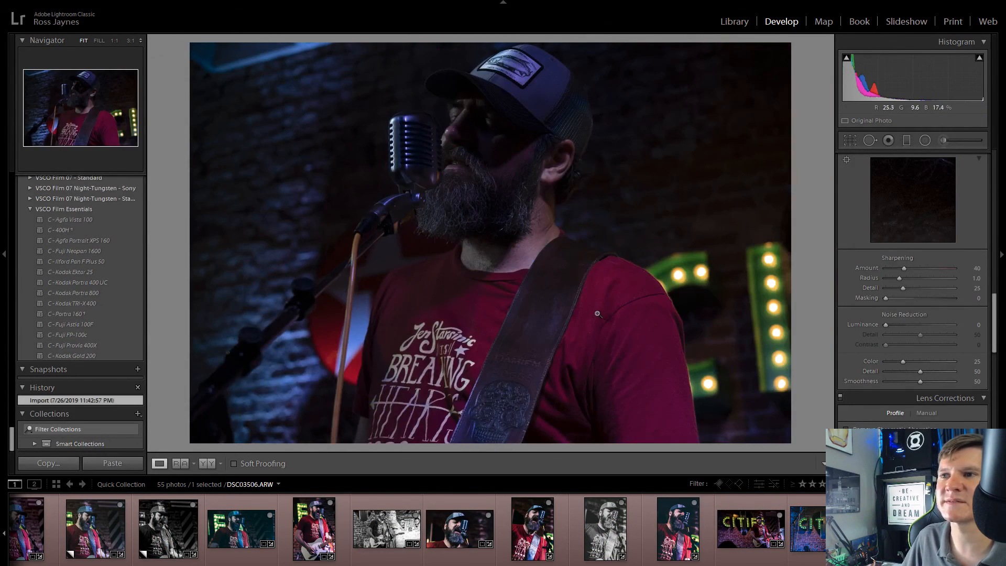
click(850, 140)
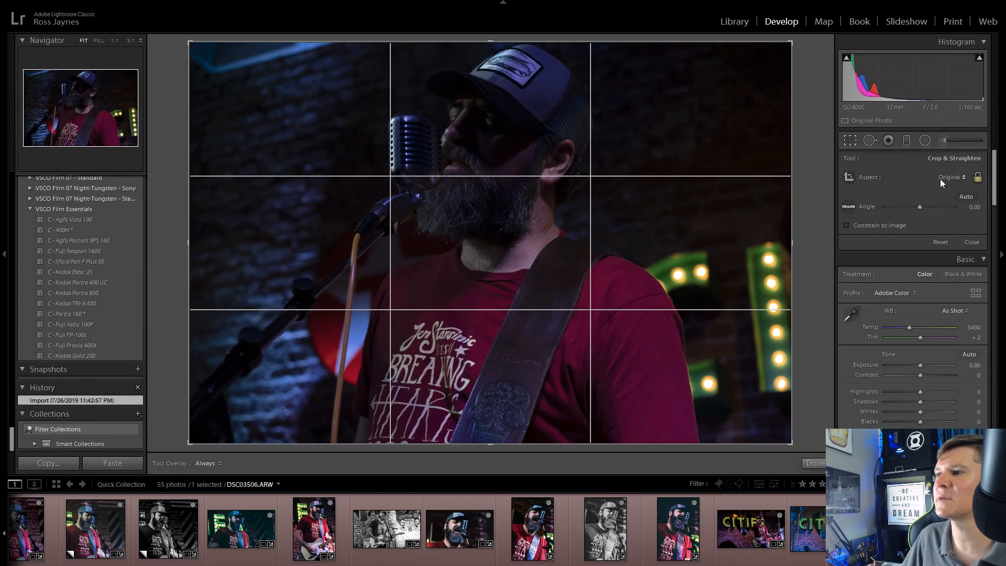
click(949, 177)
click(891, 301)
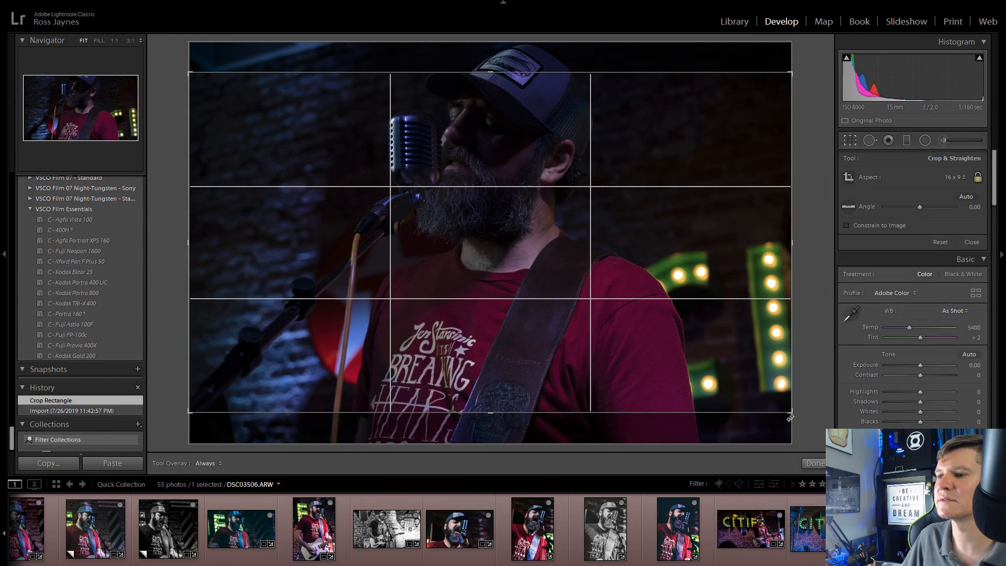
drag(773, 403, 747, 454)
click(845, 139)
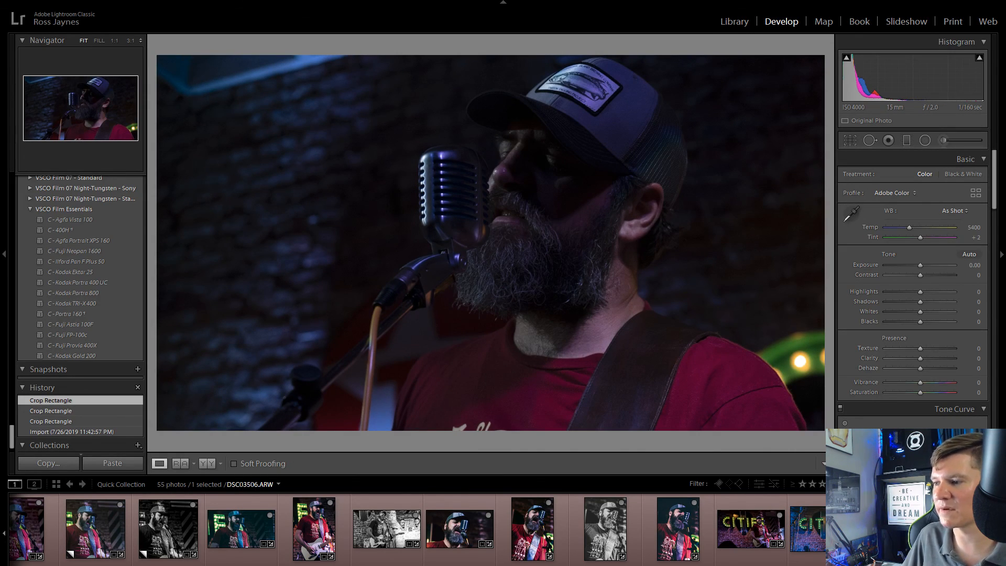
Step: Remove DSC03506.ARW from the Quick Collection after comparing it with DSC03480.ARW, and select the shots from DSC03374.ARW through DSC03480.ARW
key(Left)
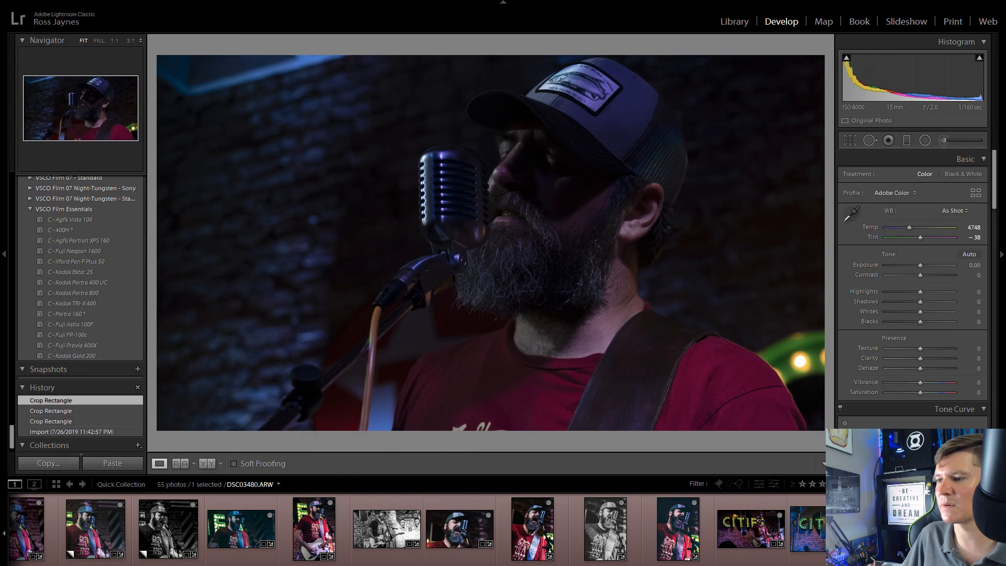
key(Right)
key(ctrl+apostrophe)
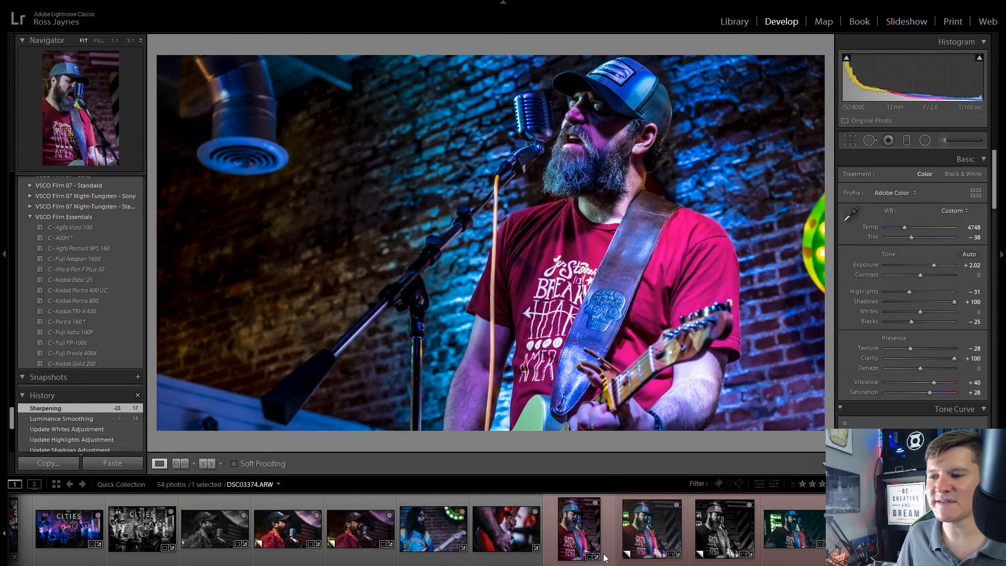
shift+click(662, 548)
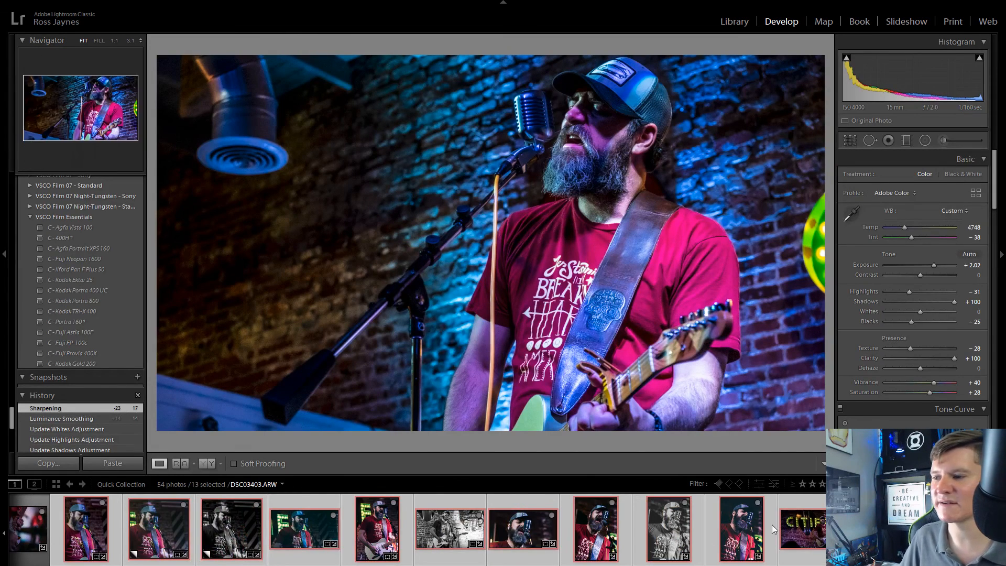